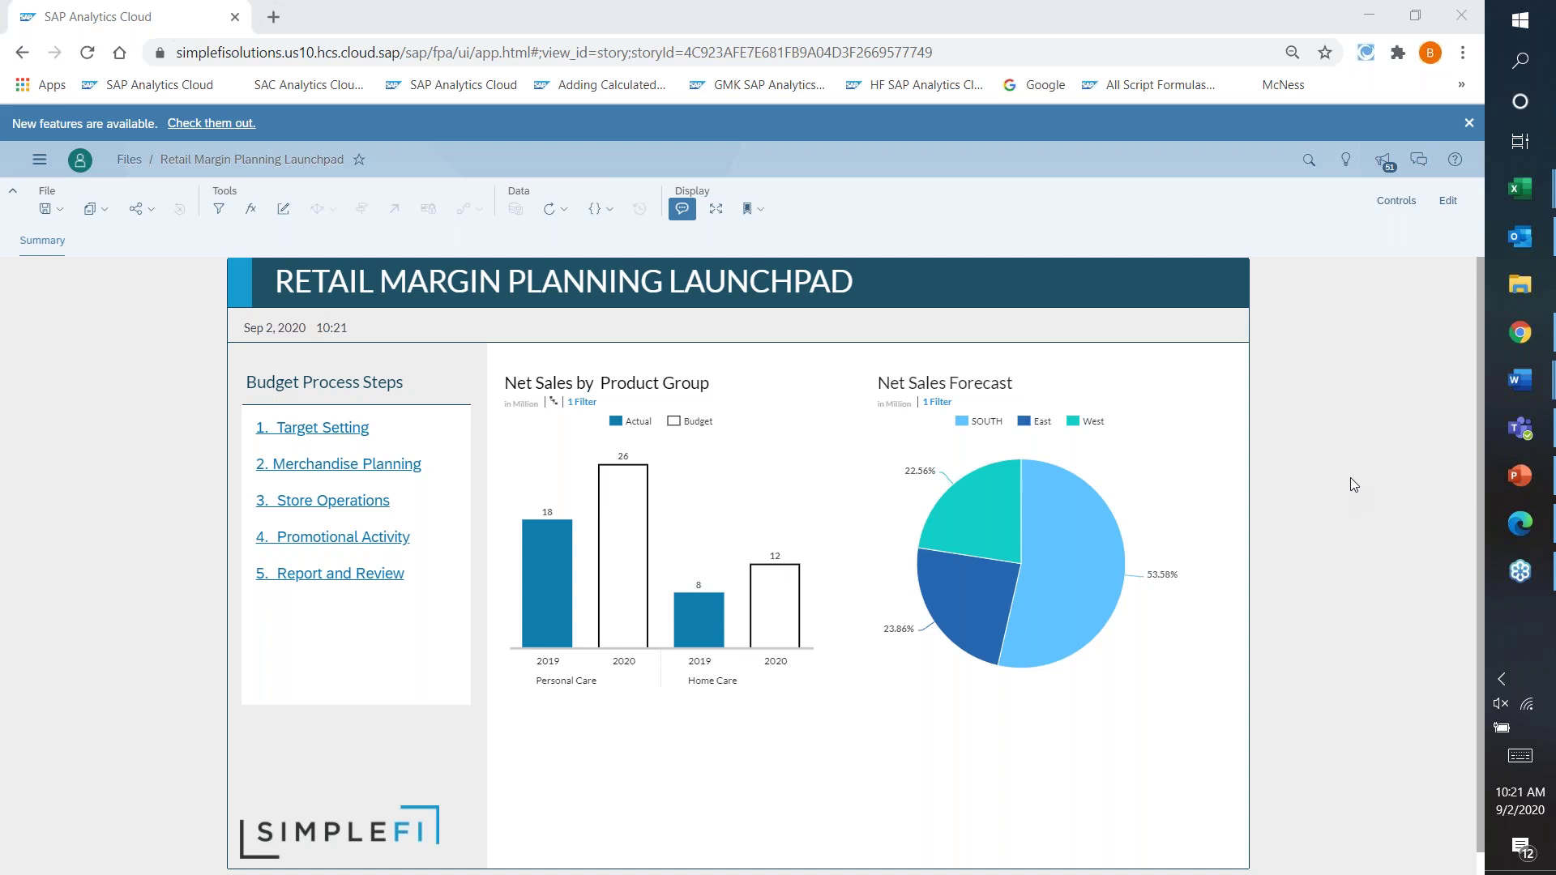
pyautogui.click(42, 162)
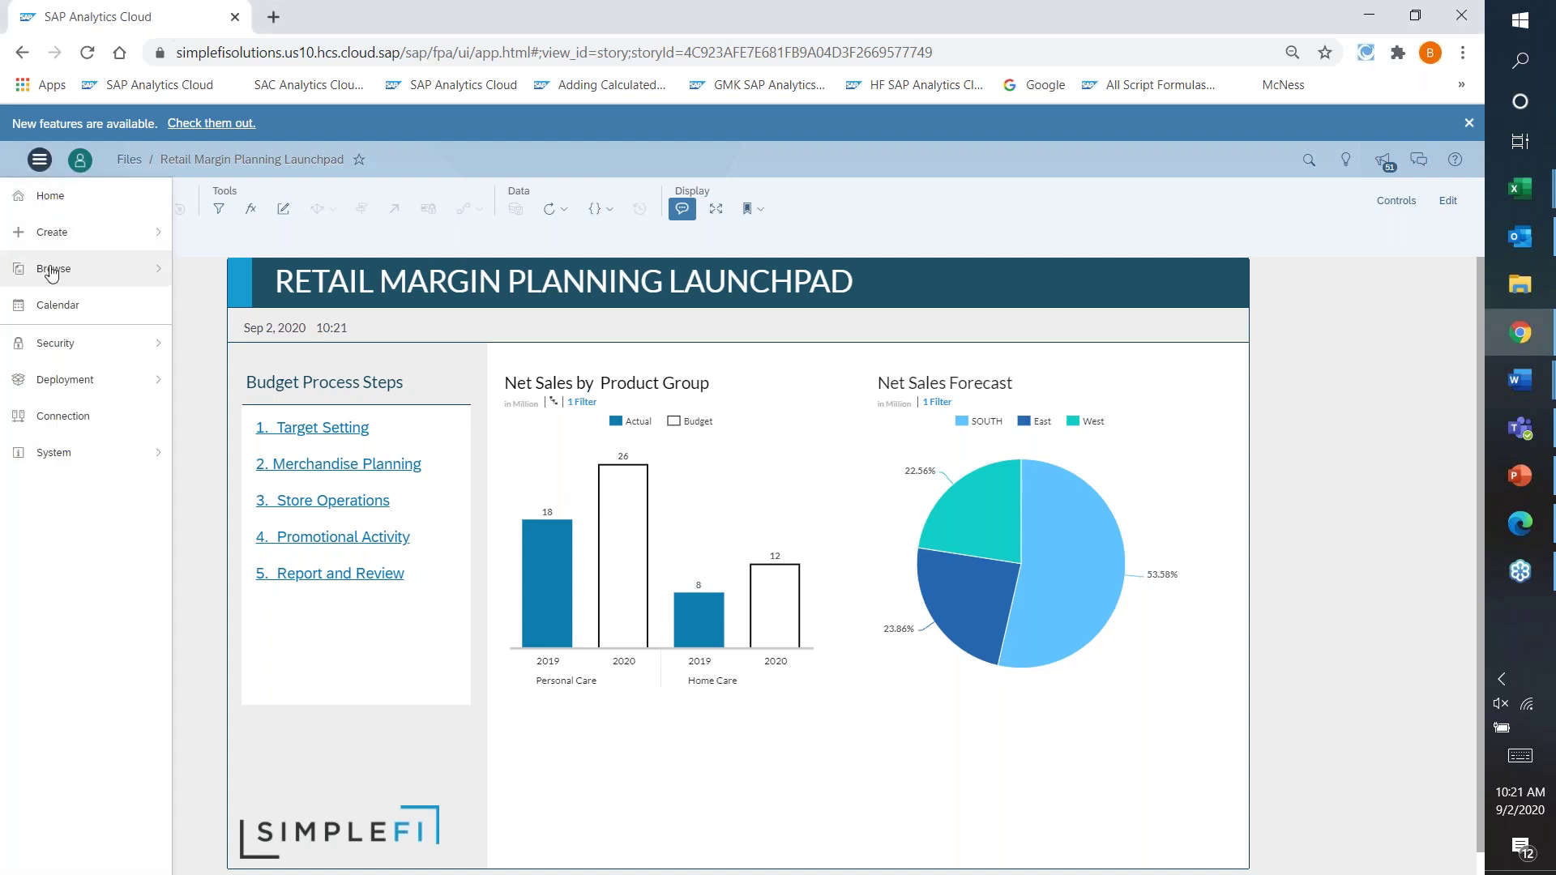
pyautogui.moveTo(53, 270)
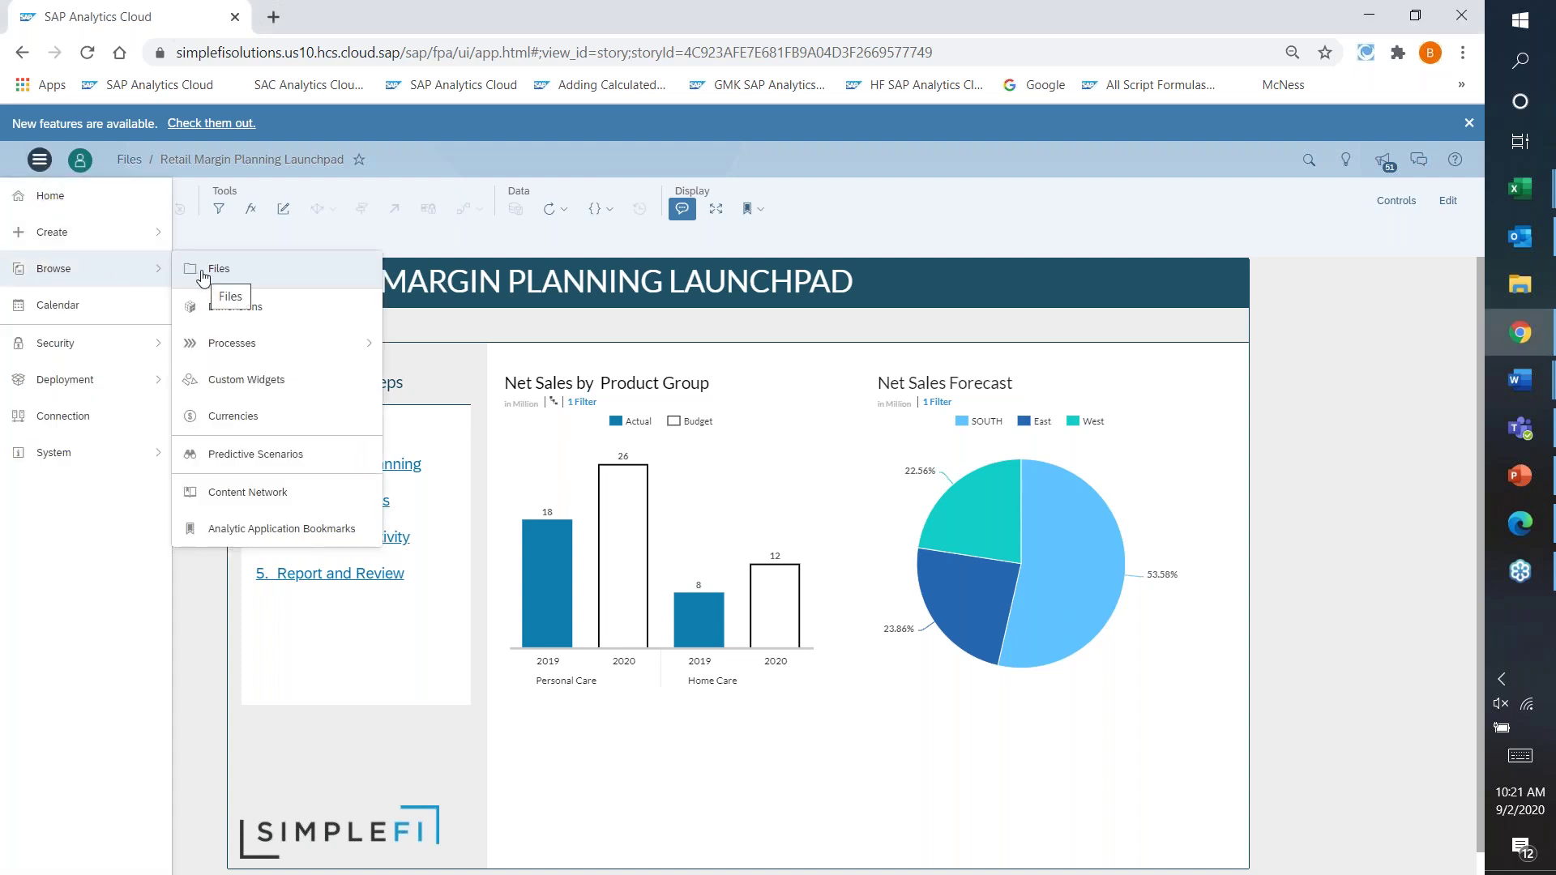
pyautogui.click(1329, 411)
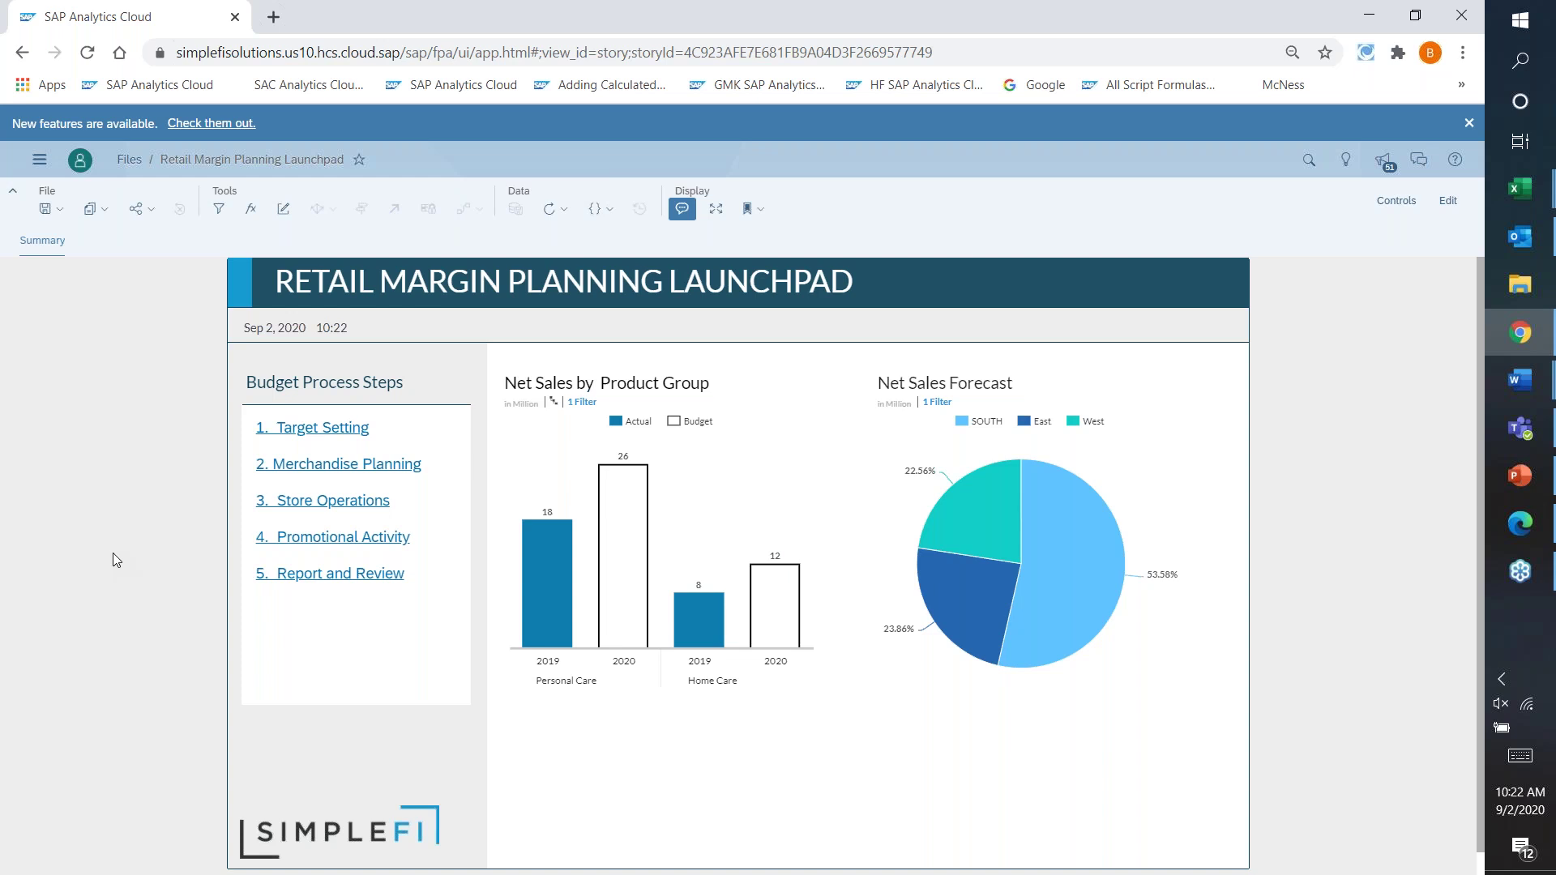
# Open Target Setting from the budget process steps and select the 2020 Target cells for New Stores and Comp Stores.
pyautogui.click(302, 438)
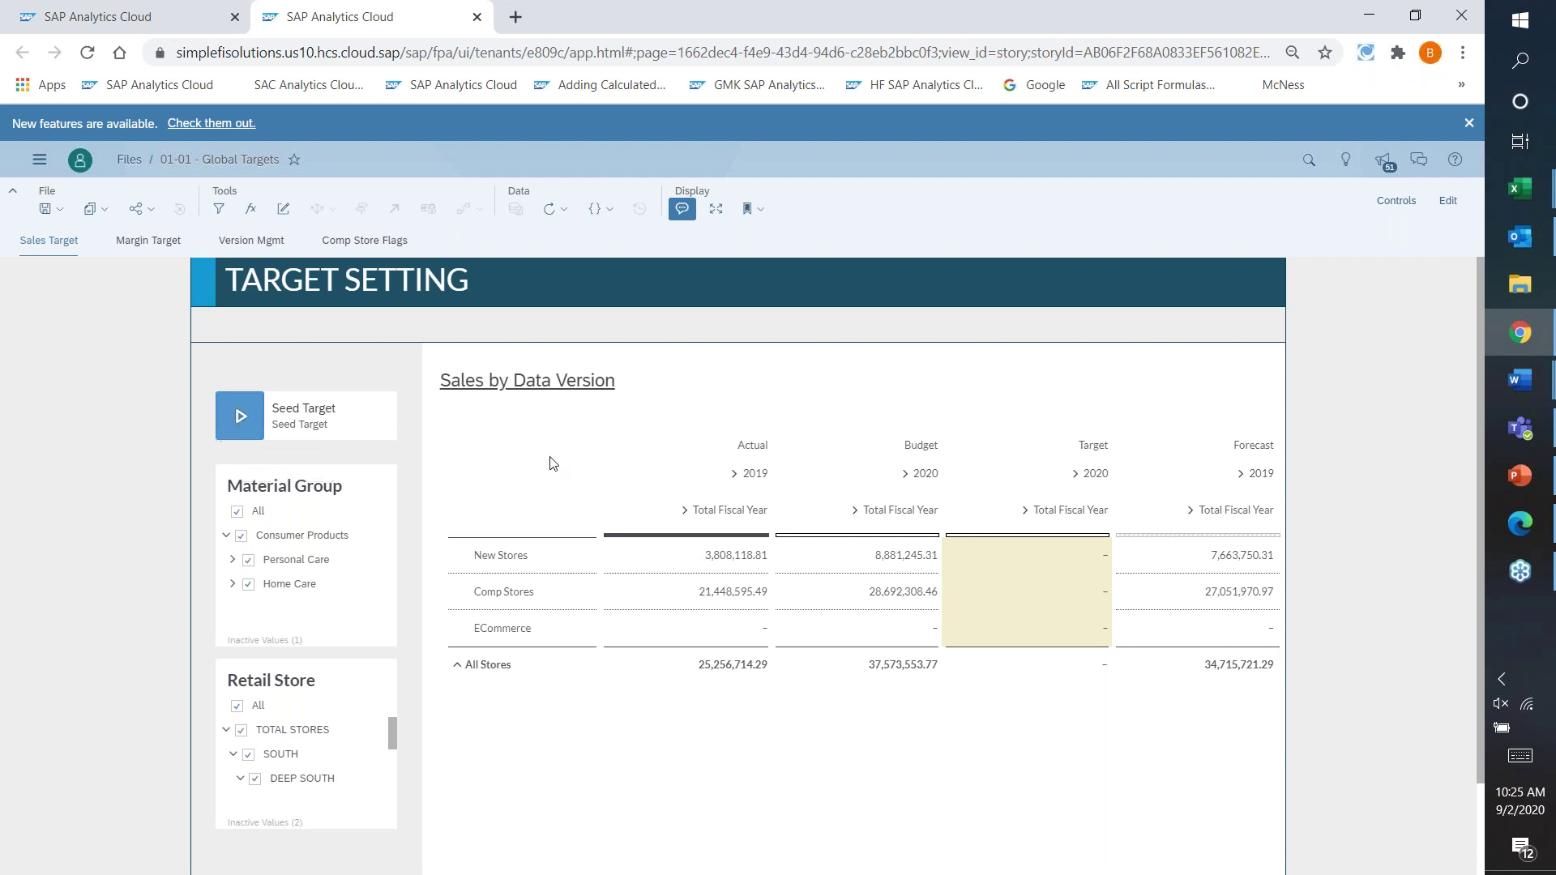
pyautogui.click(1022, 564)
pyautogui.scroll(-1, 1023, 565)
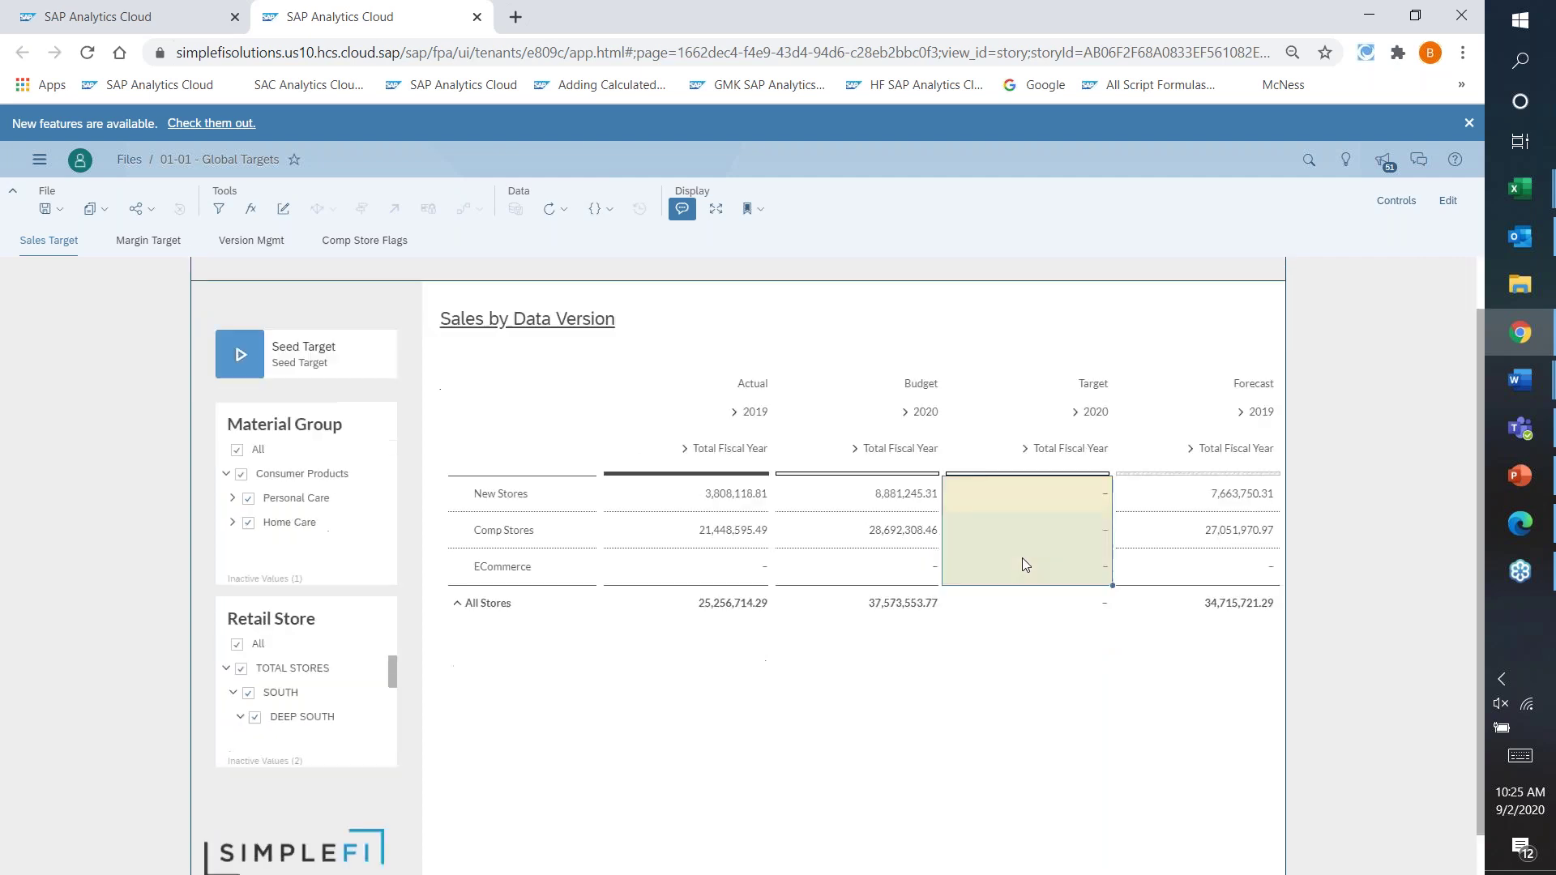
pyautogui.click(1013, 502)
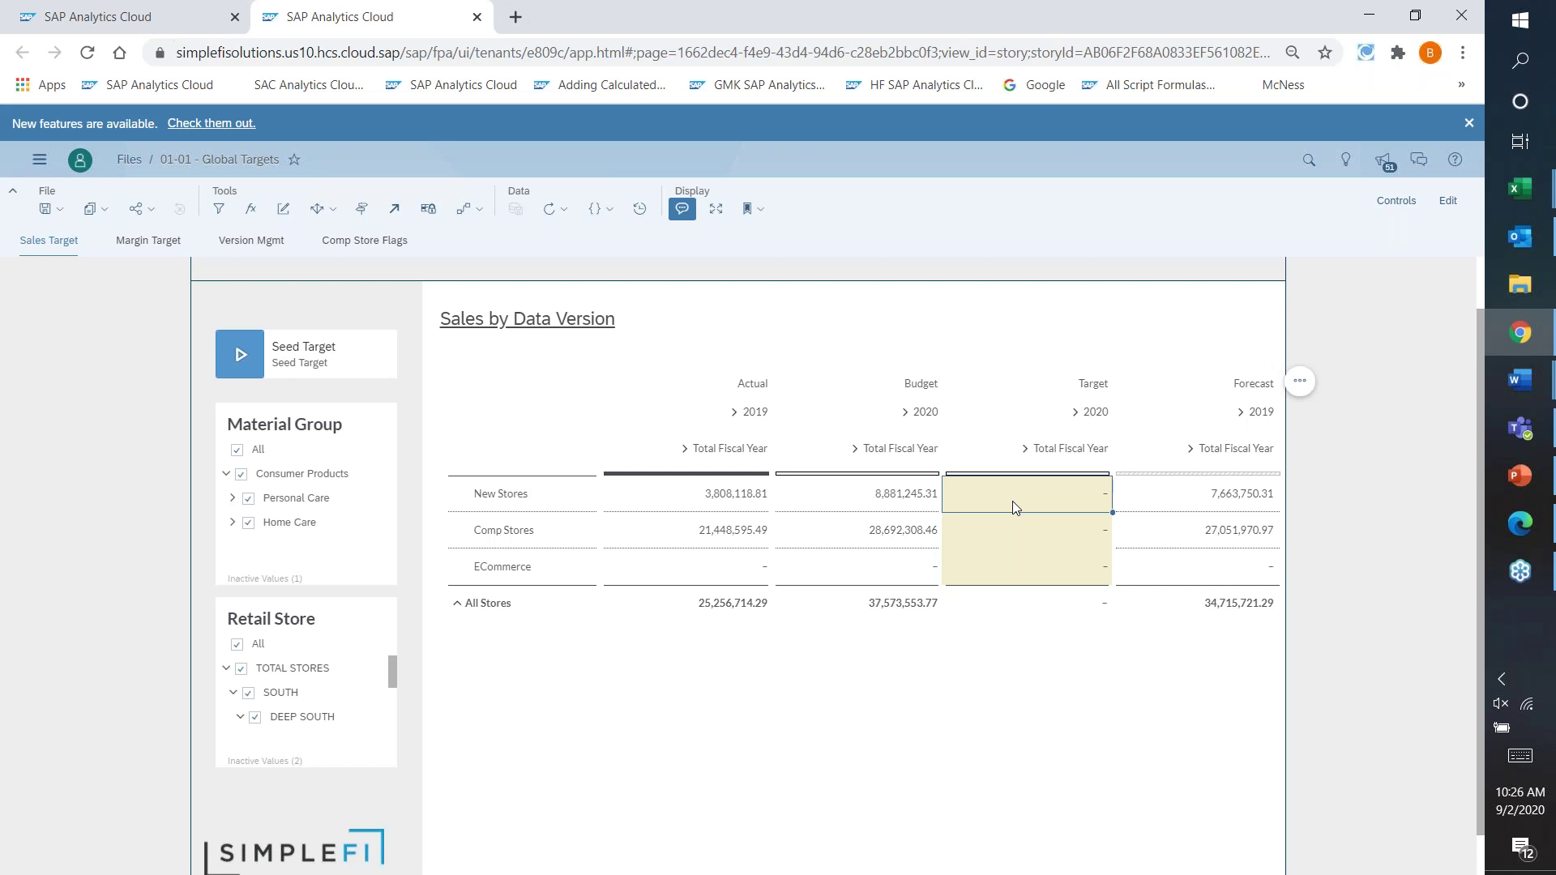
pyautogui.click(989, 535)
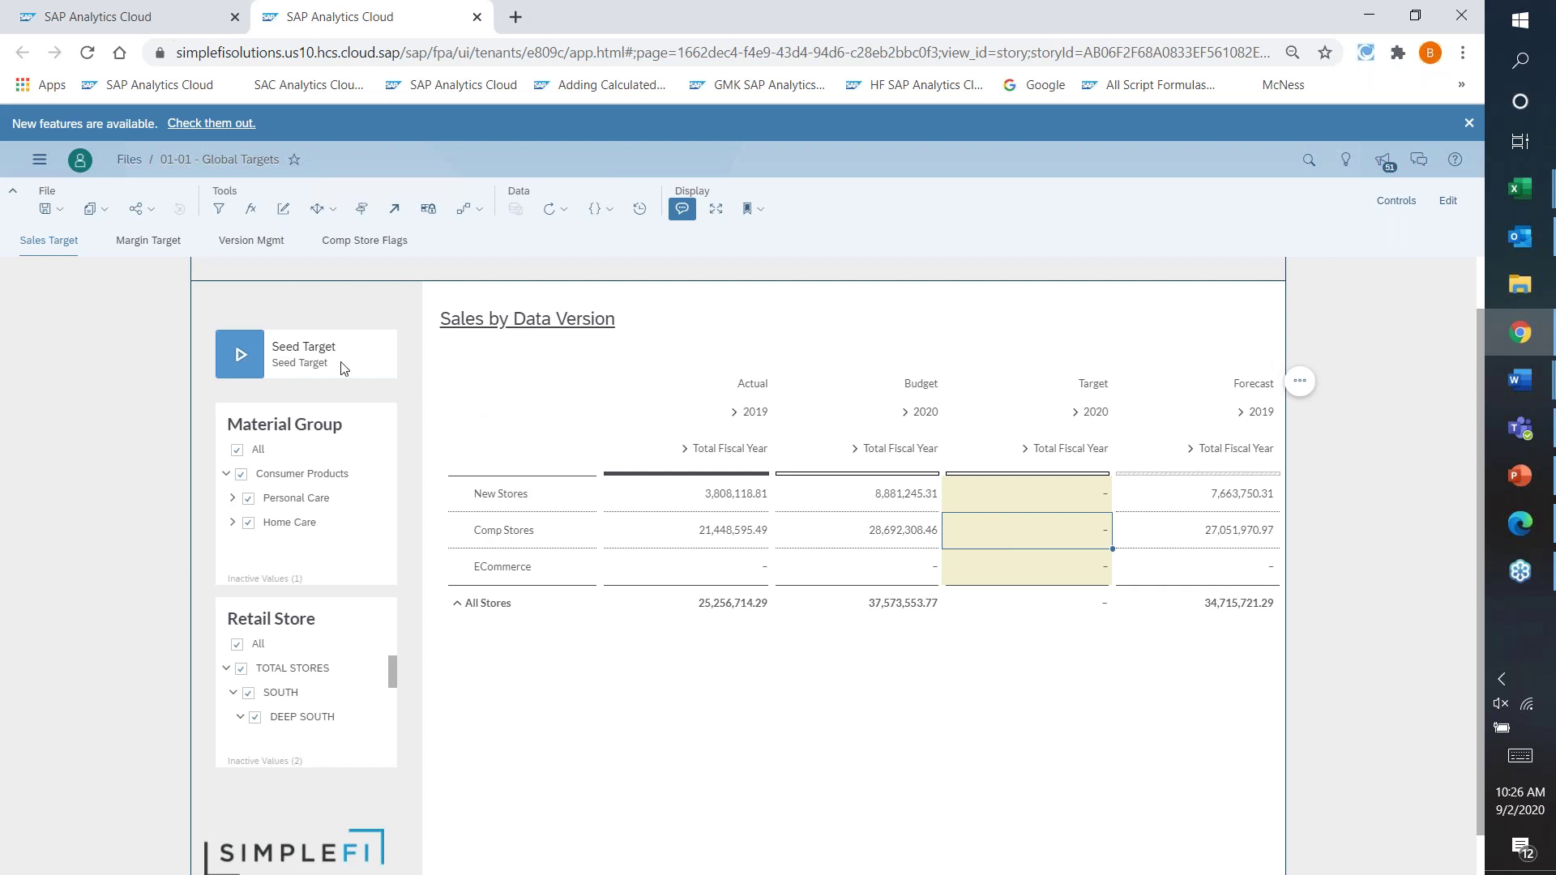
# Run the Seed Target data action on the Target version with FromDate 2019 and ToDate 2020.
pyautogui.click(240, 357)
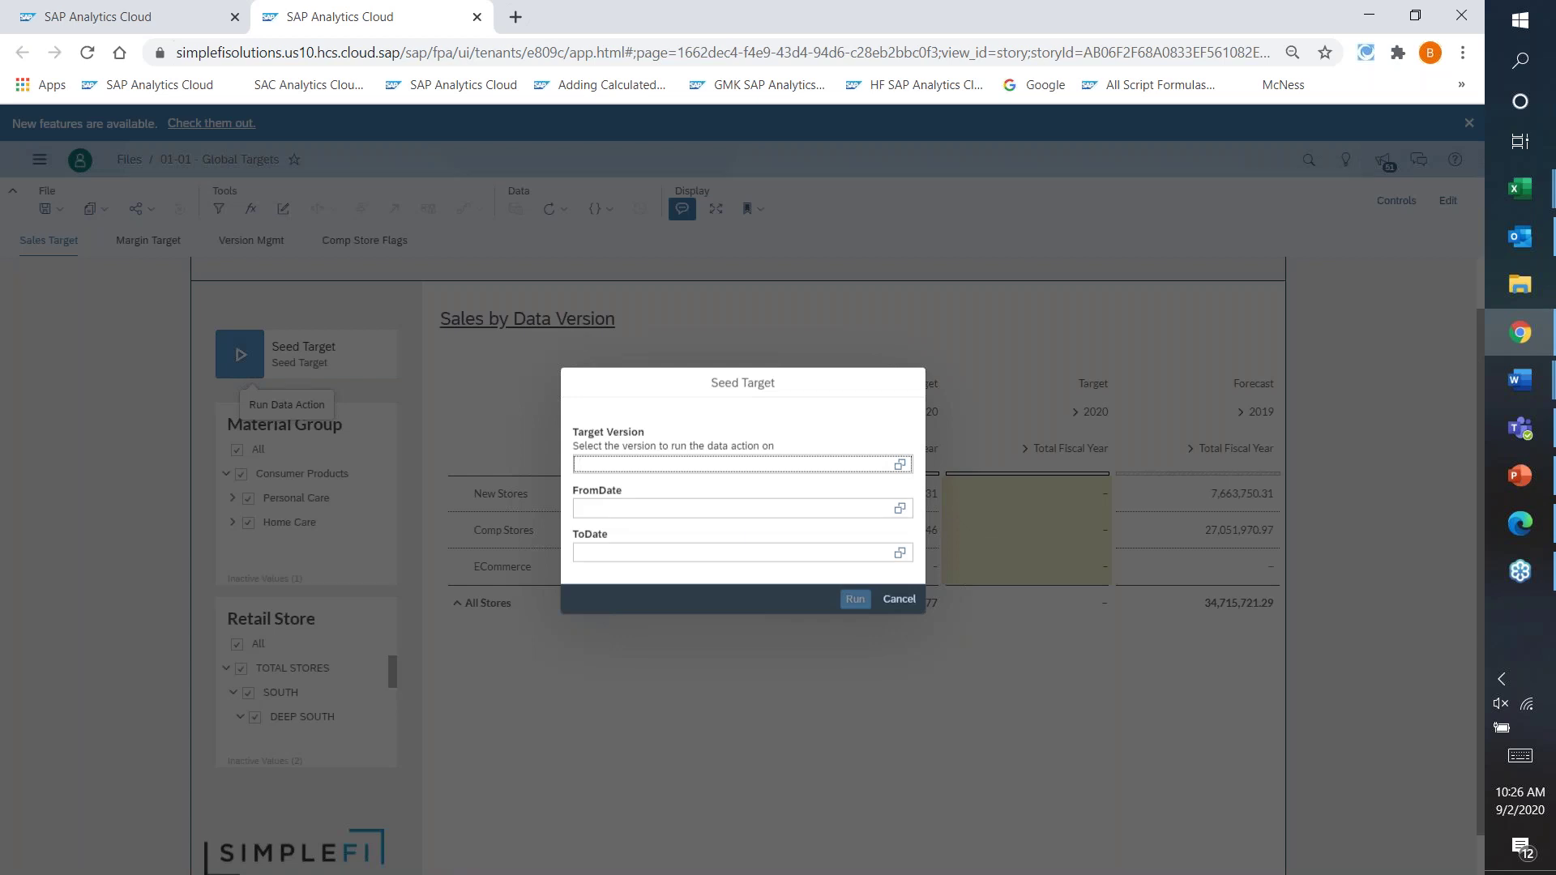
pyautogui.click(901, 467)
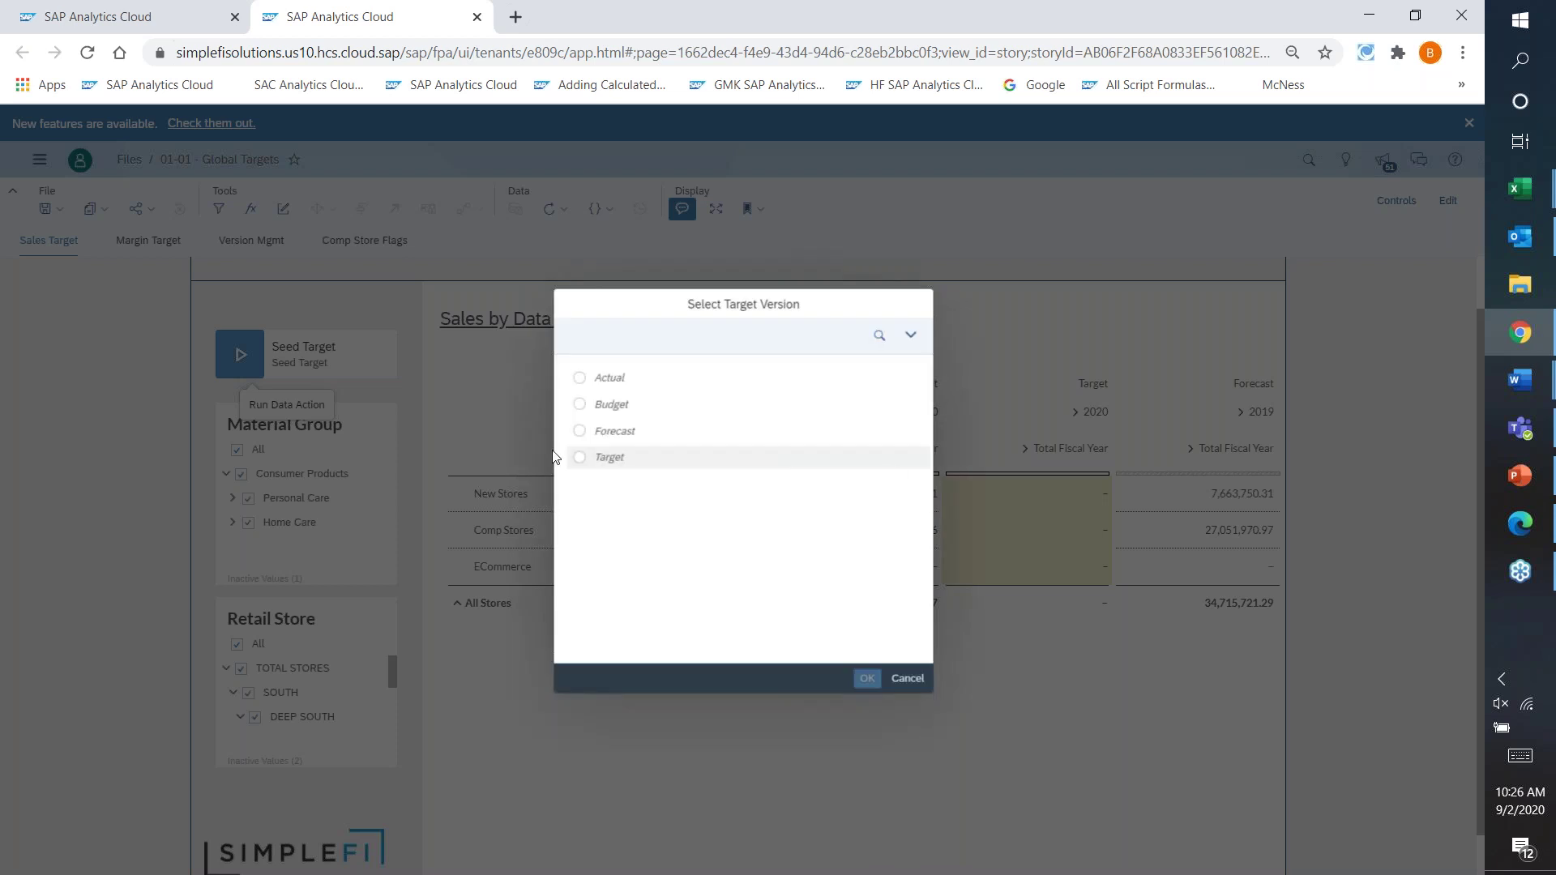
pyautogui.click(581, 458)
pyautogui.click(866, 678)
pyautogui.click(900, 508)
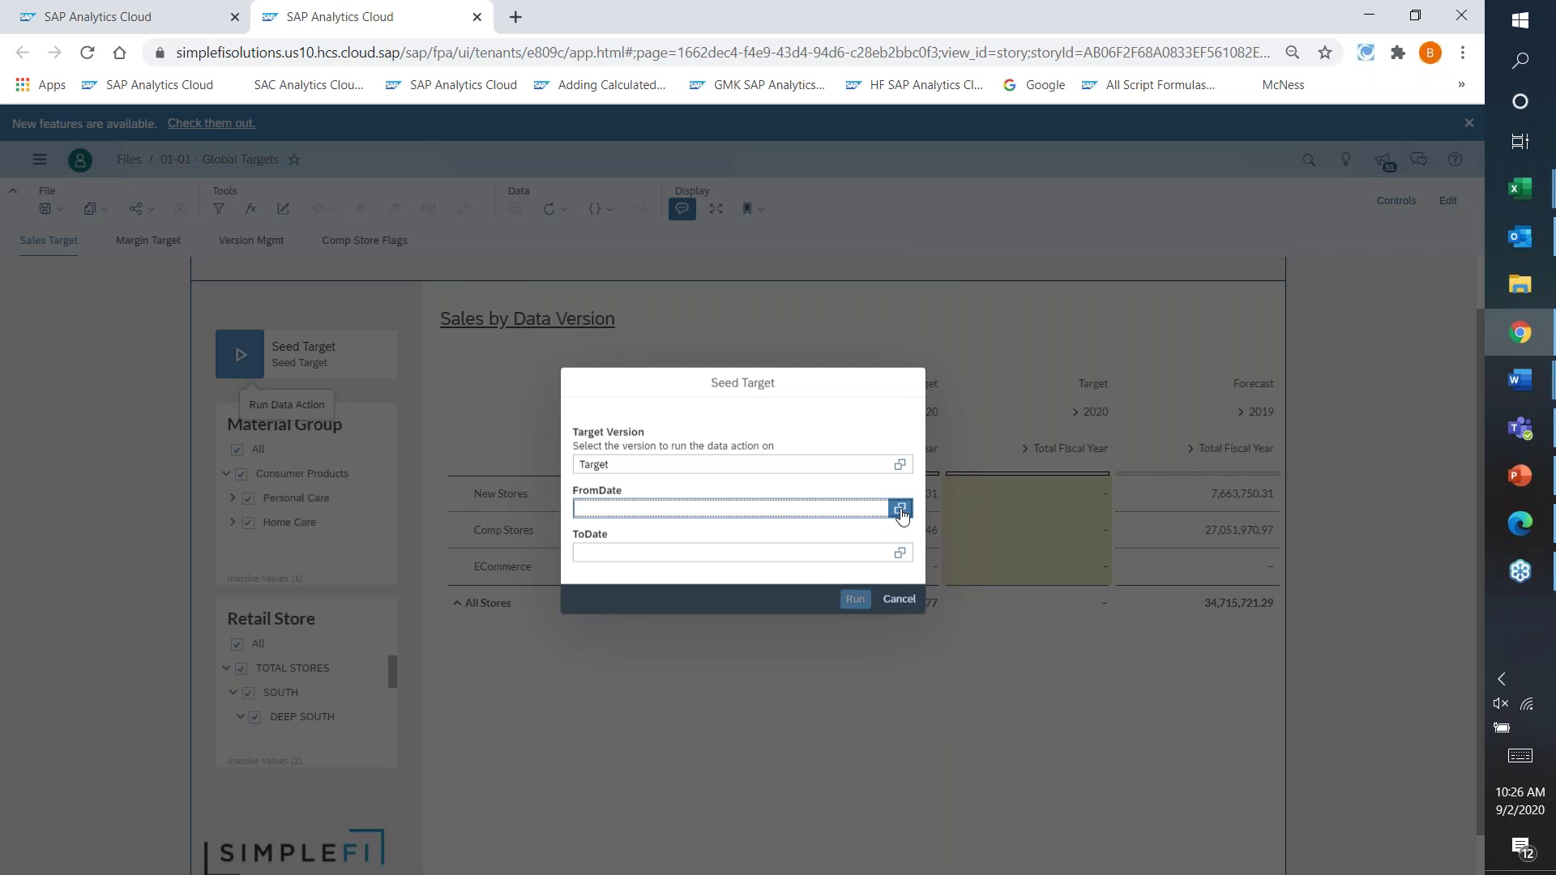
pyautogui.click(604, 428)
pyautogui.click(871, 683)
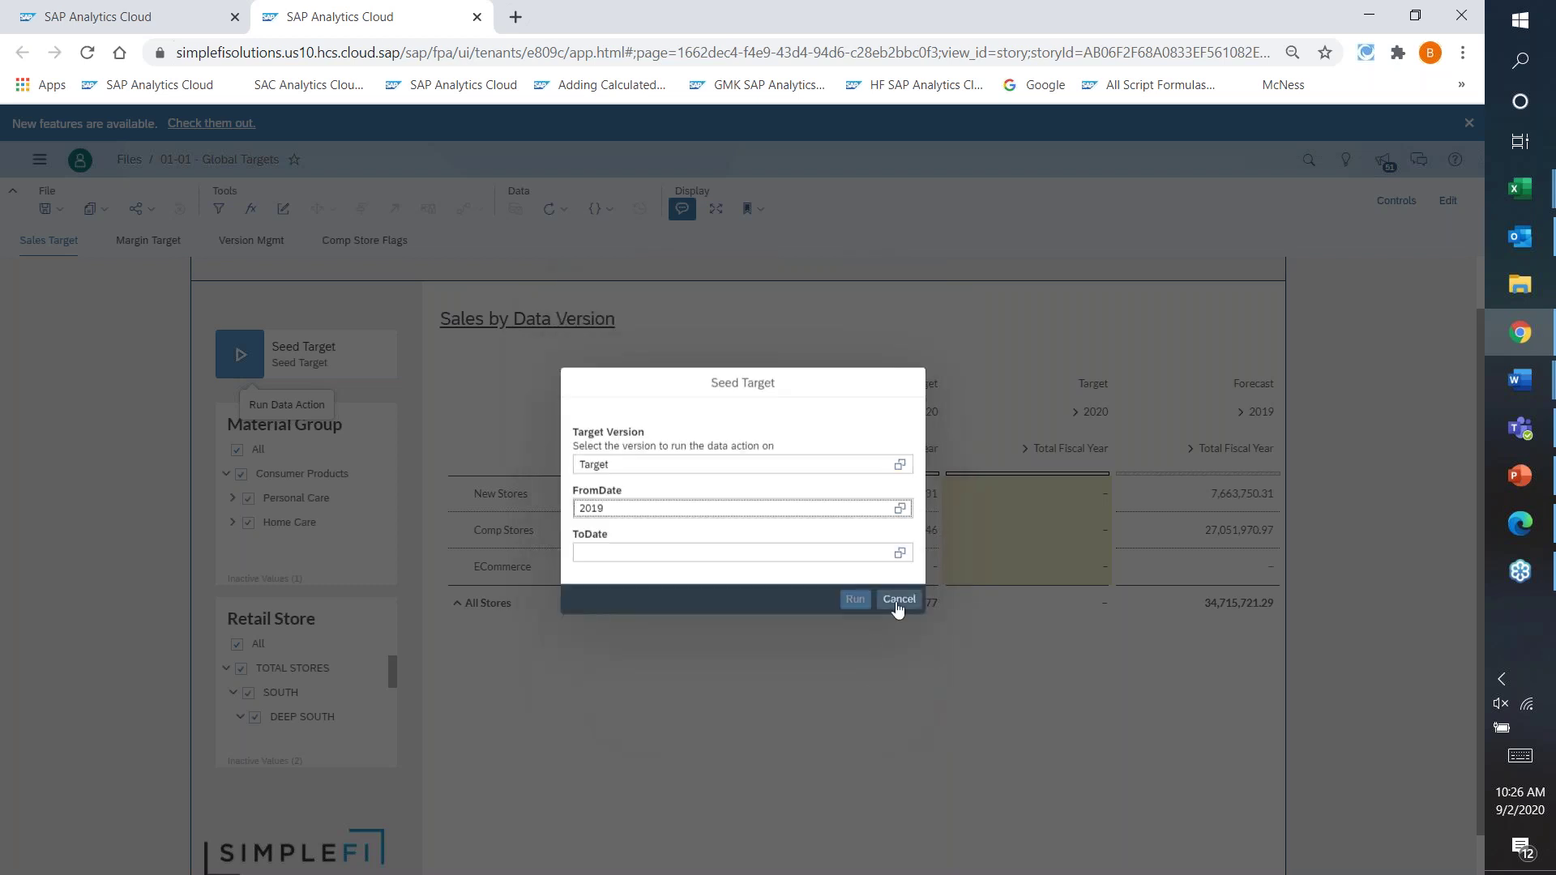
pyautogui.click(899, 552)
pyautogui.click(604, 454)
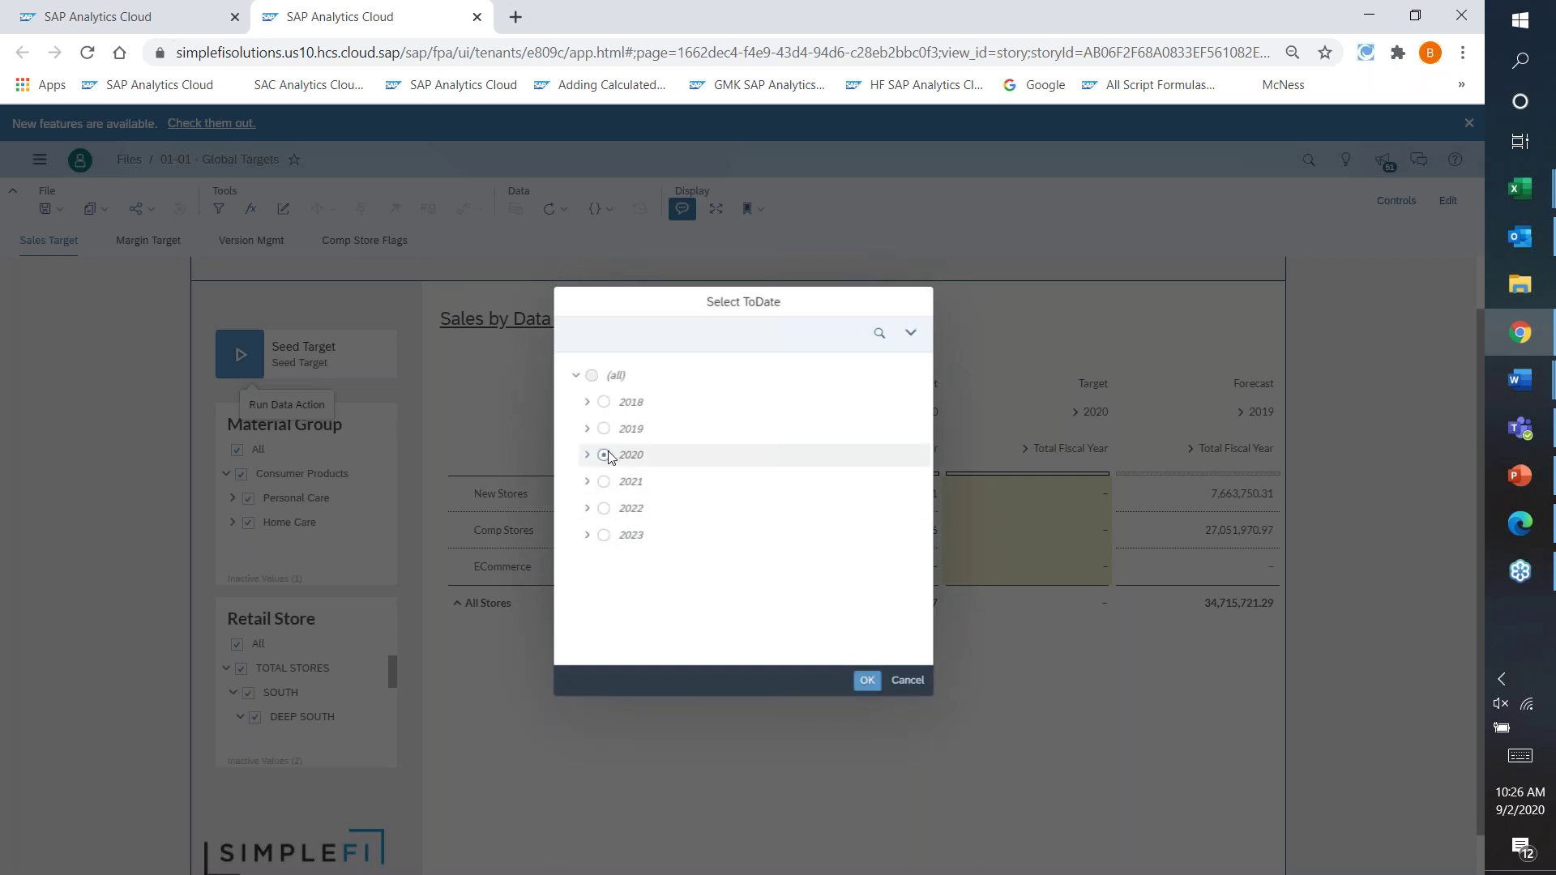
pyautogui.click(867, 680)
pyautogui.click(855, 599)
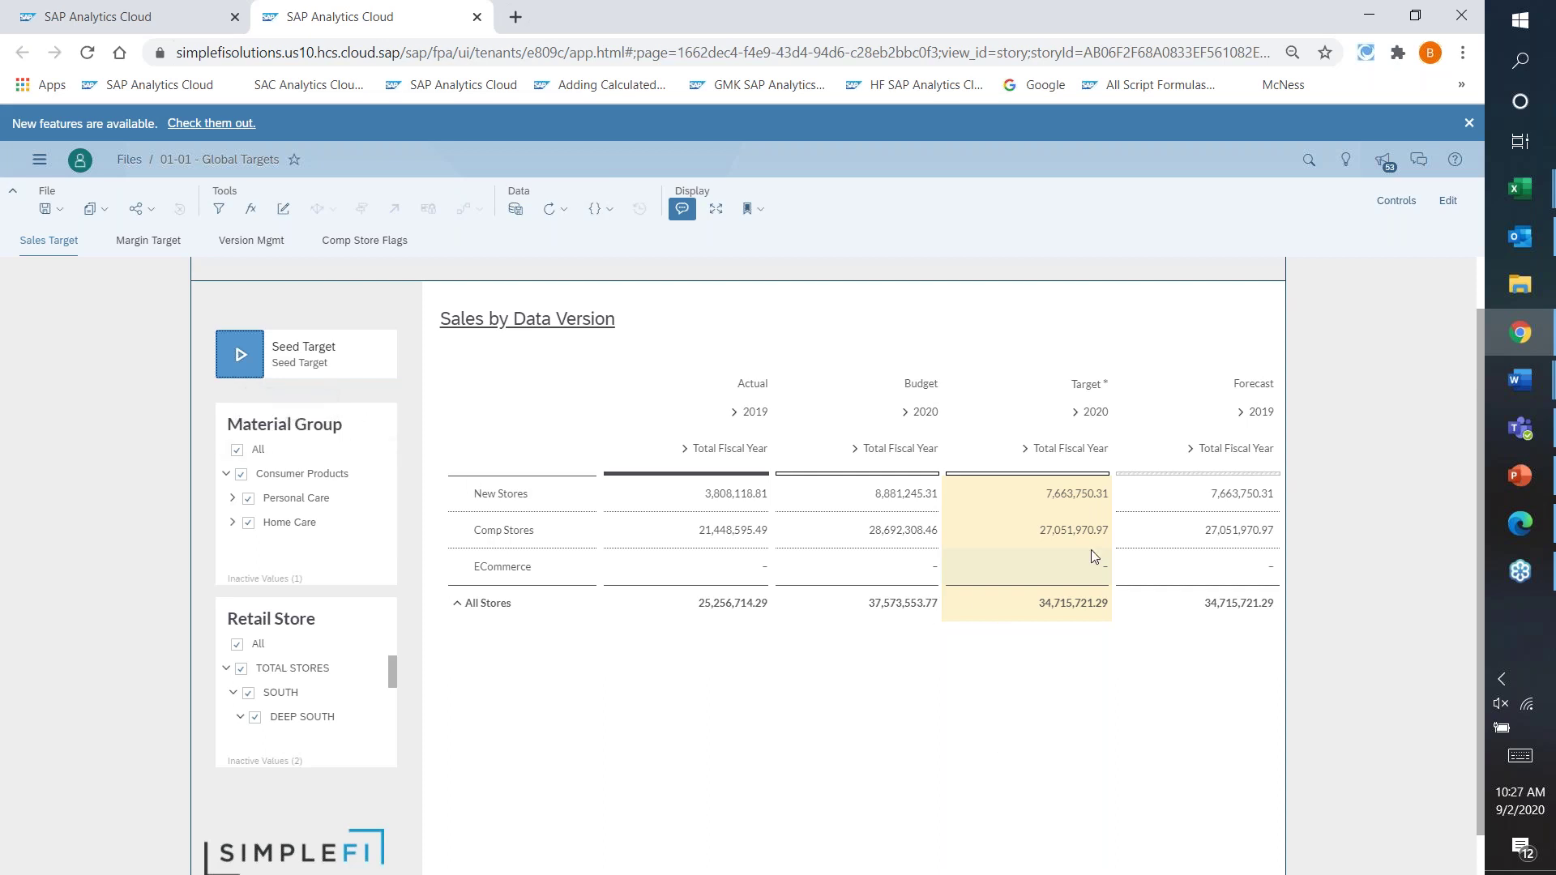
# Increase the 2020 Target sales for Comp Stores by 10%.
pyautogui.click(1060, 523)
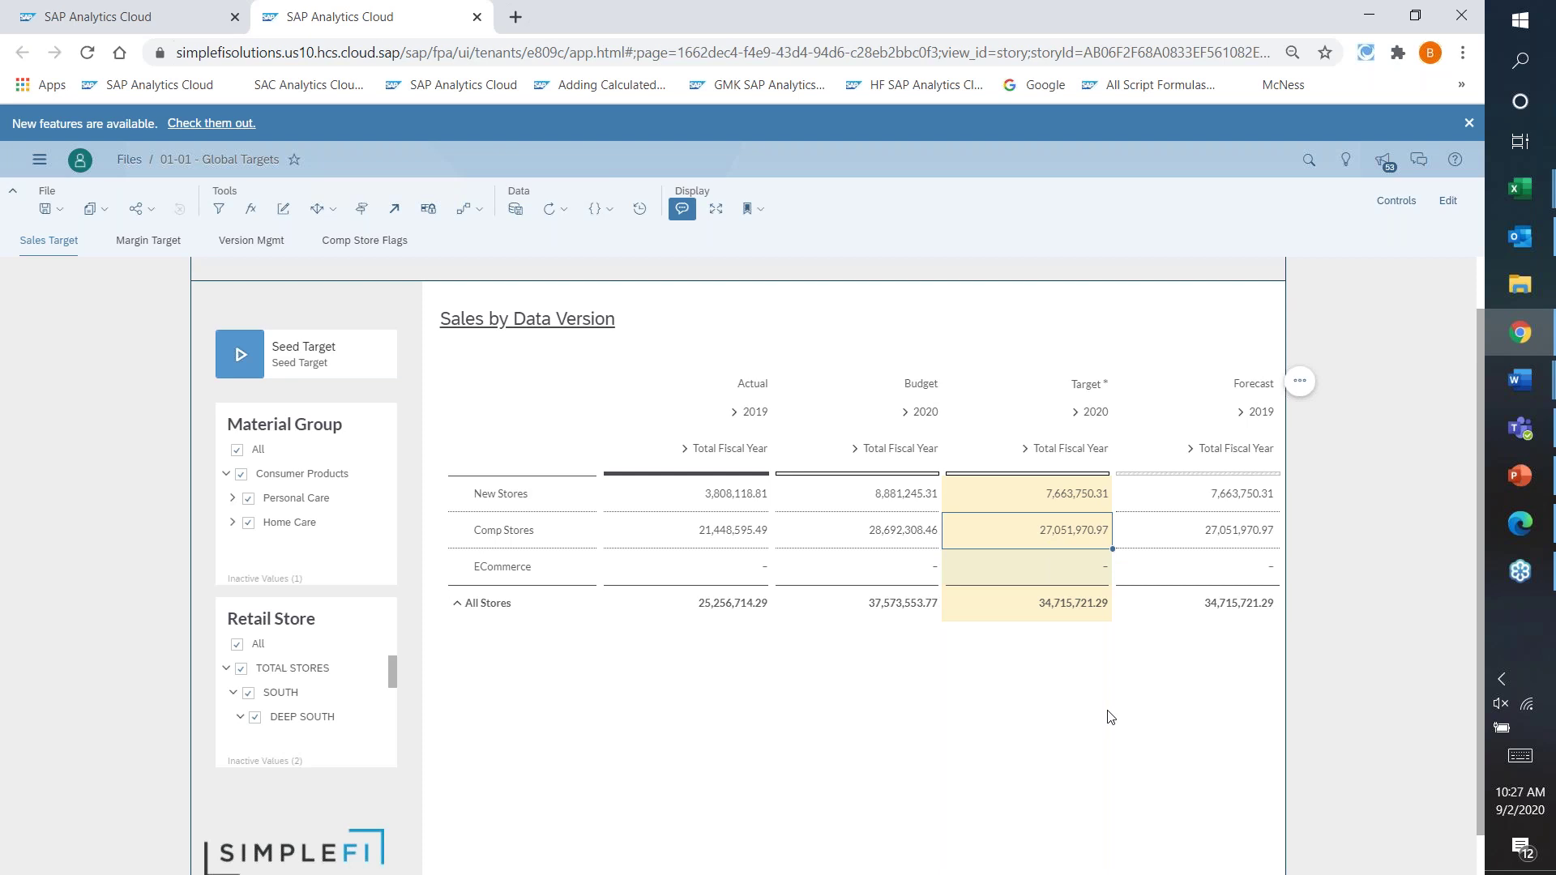
pyautogui.write('+')
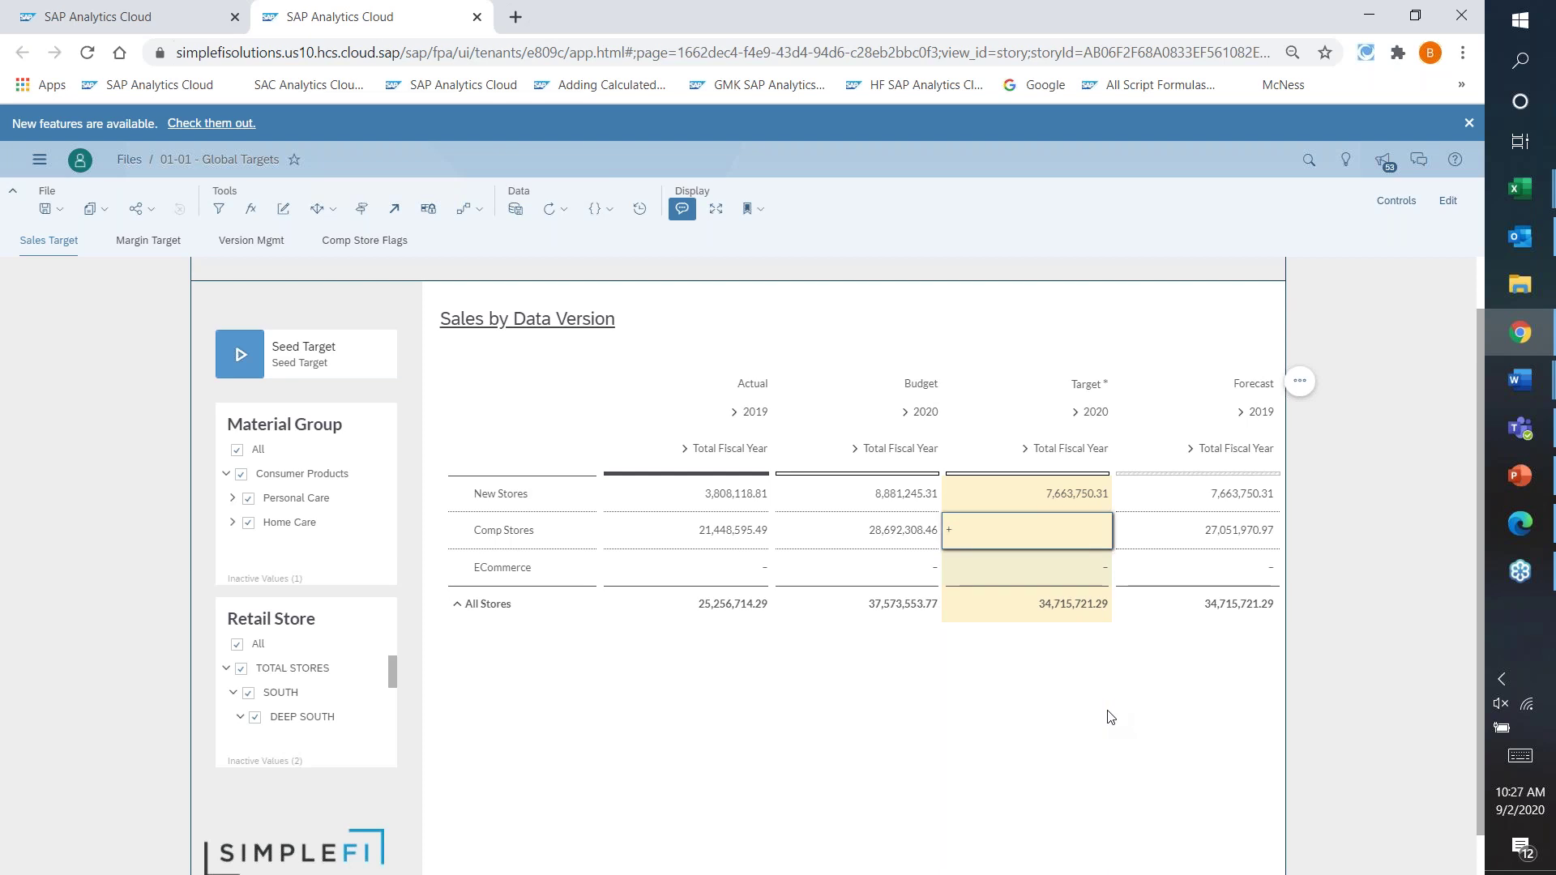
pyautogui.write('10%')
pyautogui.press('Return')
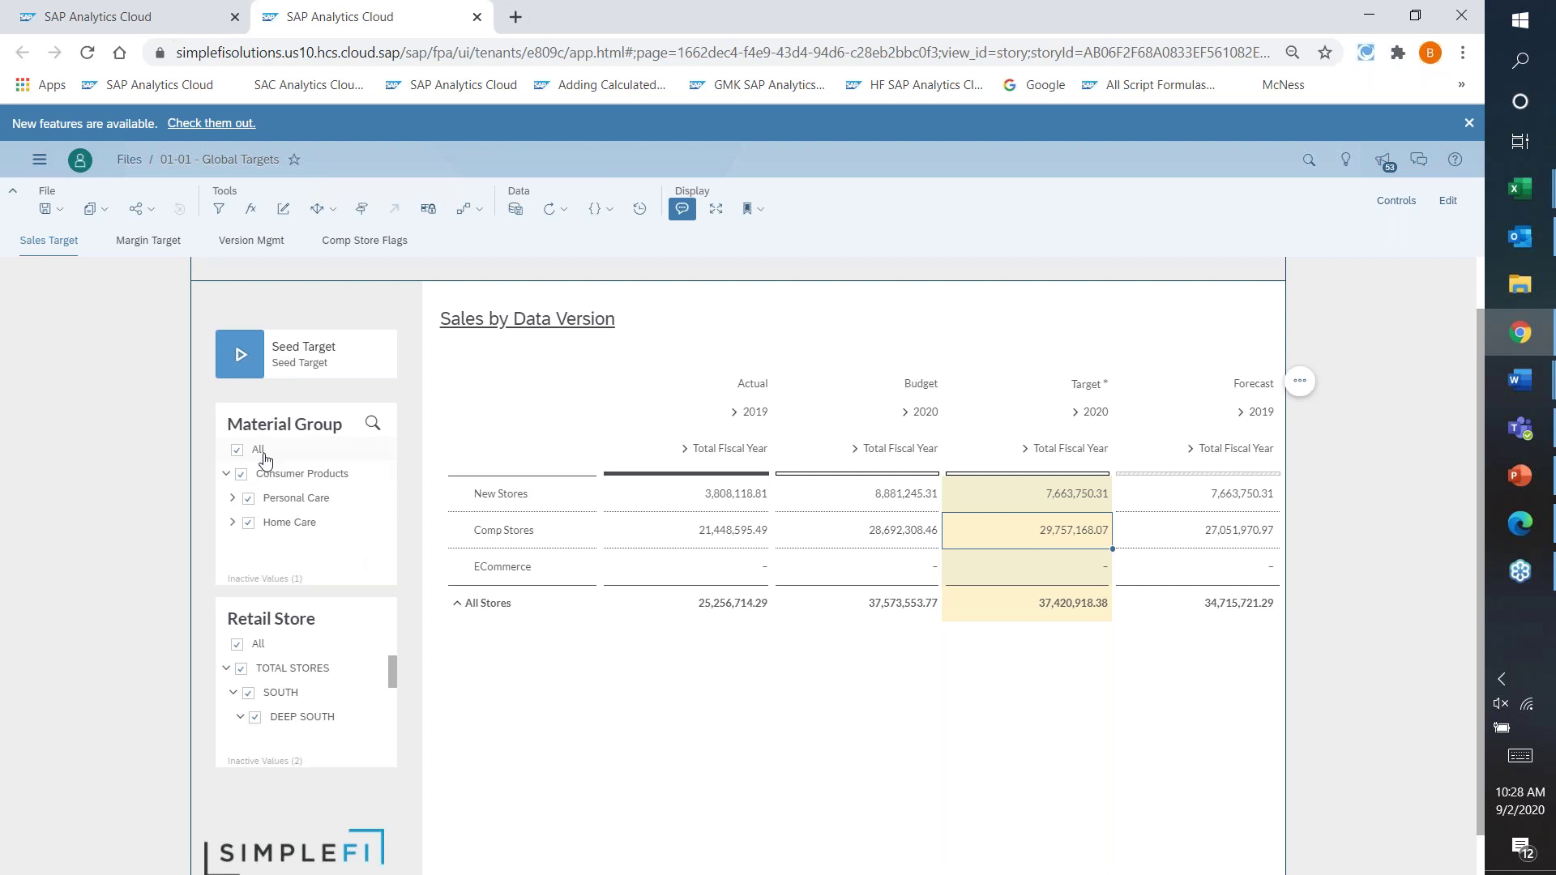
# Filter the sales table to the Hand Cream material group to view its figures, and restore all material groups.
pyautogui.click(238, 451)
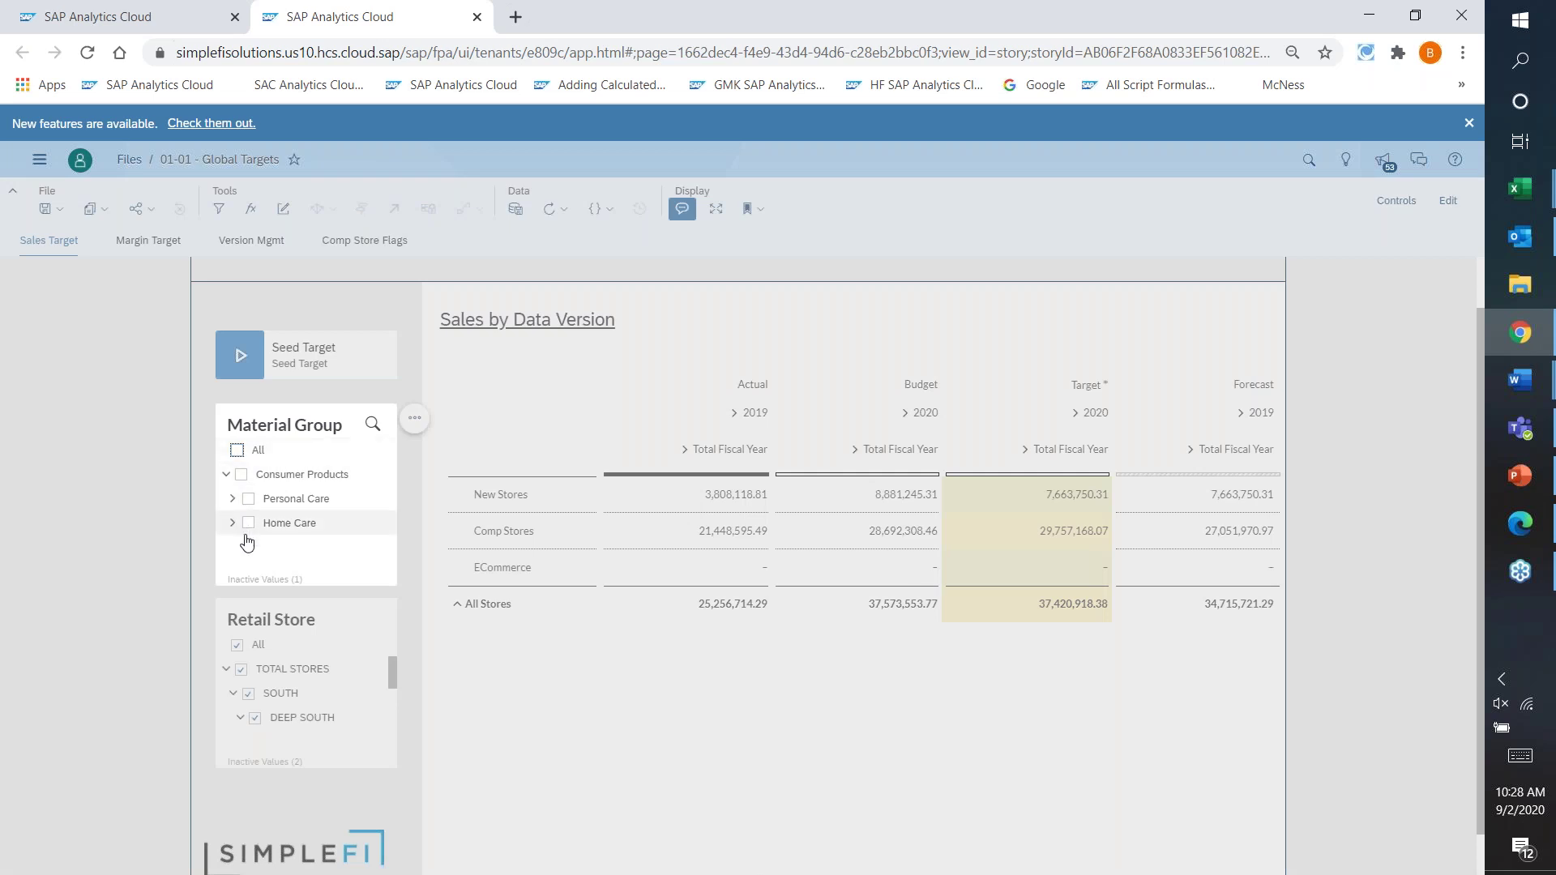
pyautogui.click(233, 500)
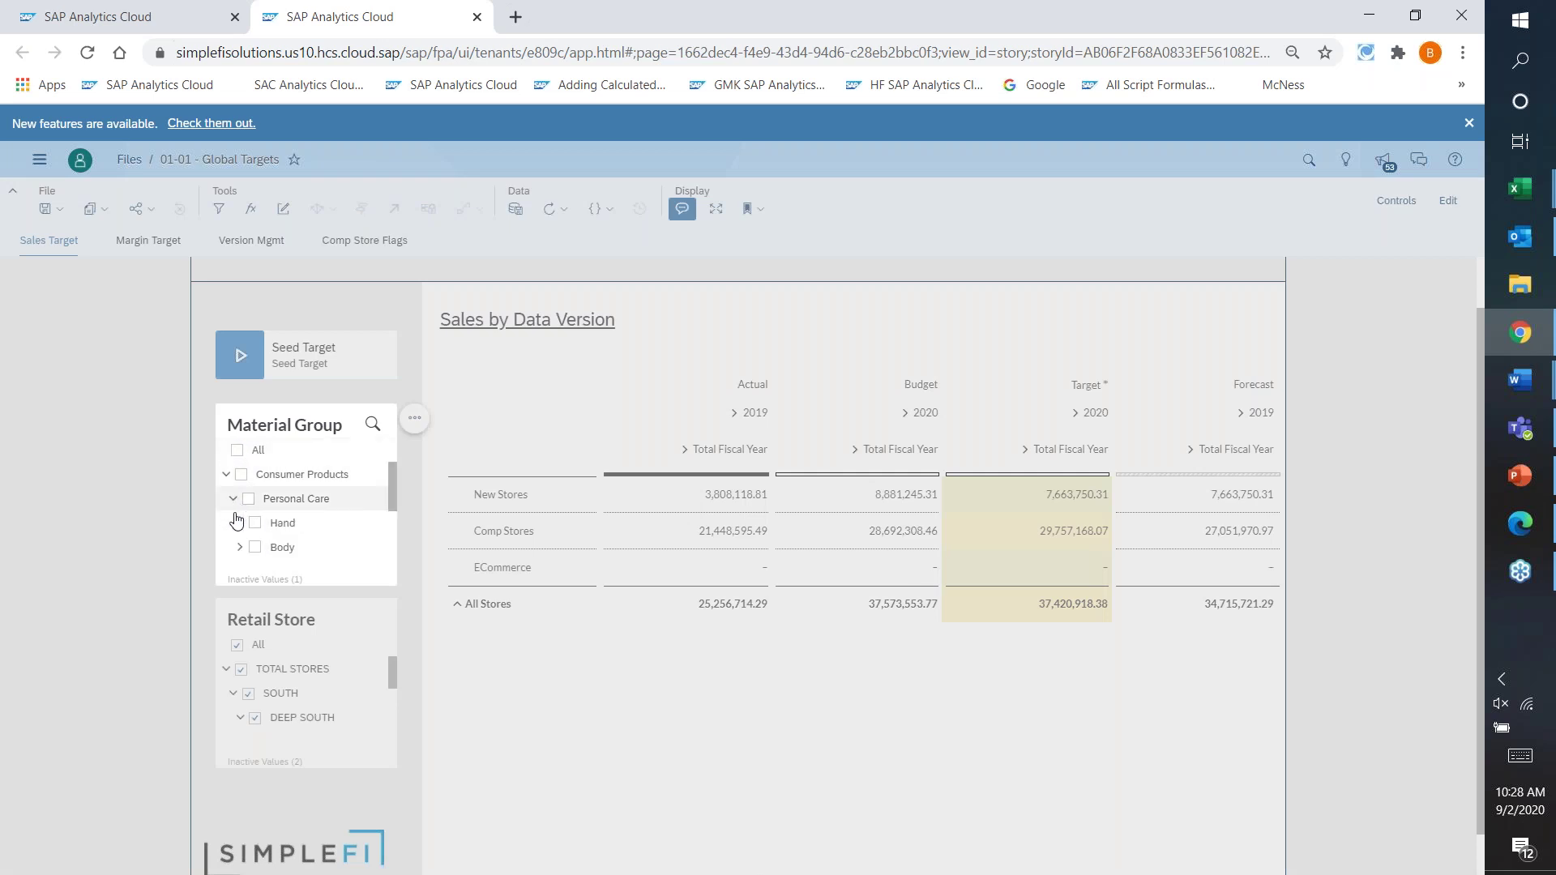
pyautogui.click(239, 523)
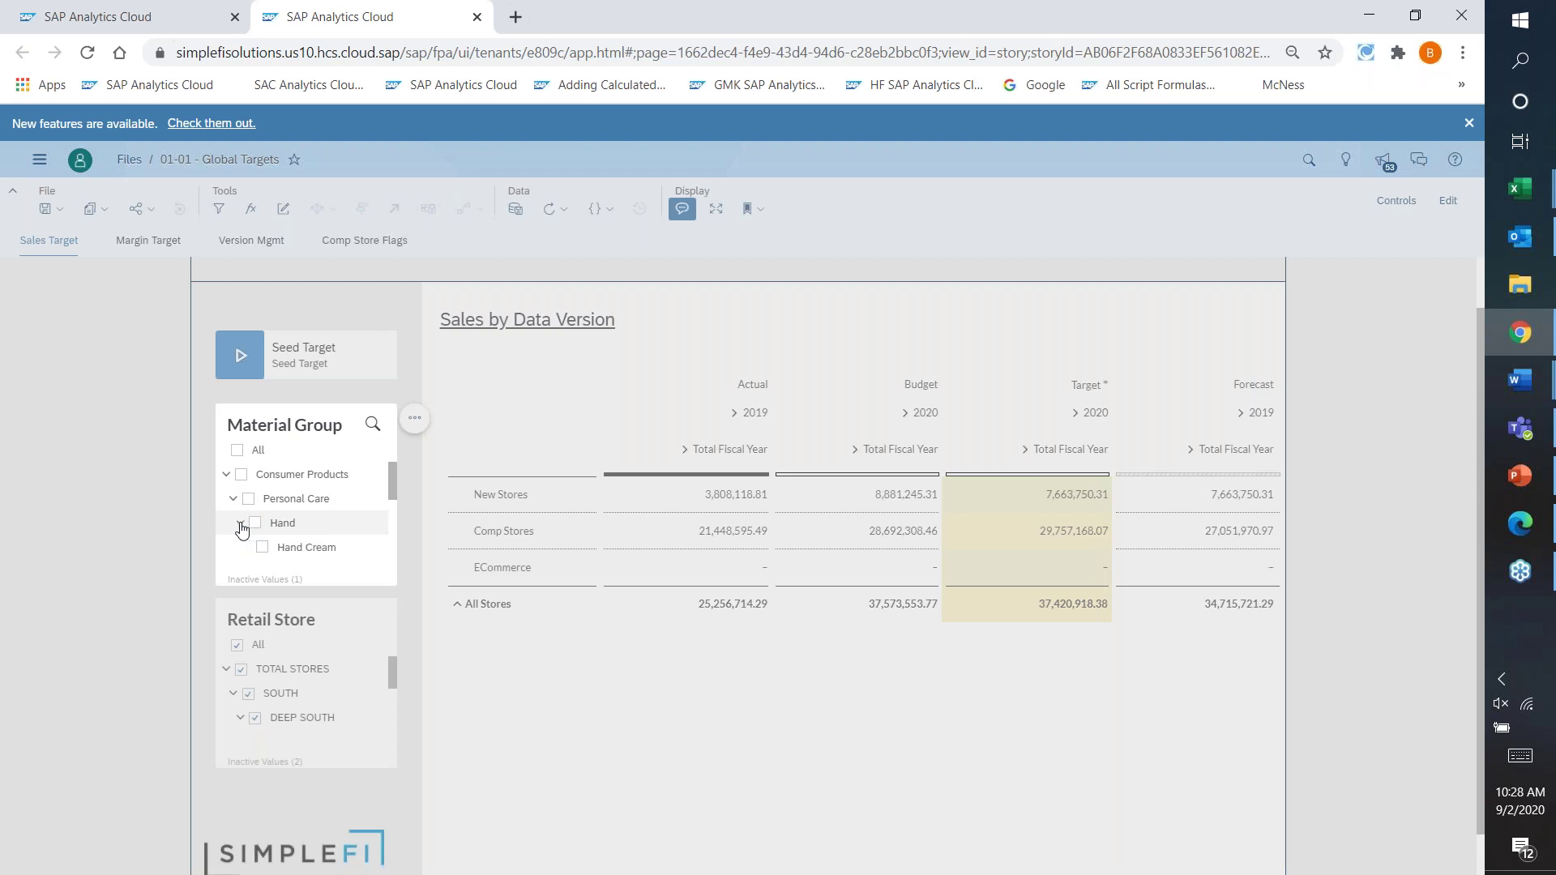
pyautogui.click(262, 547)
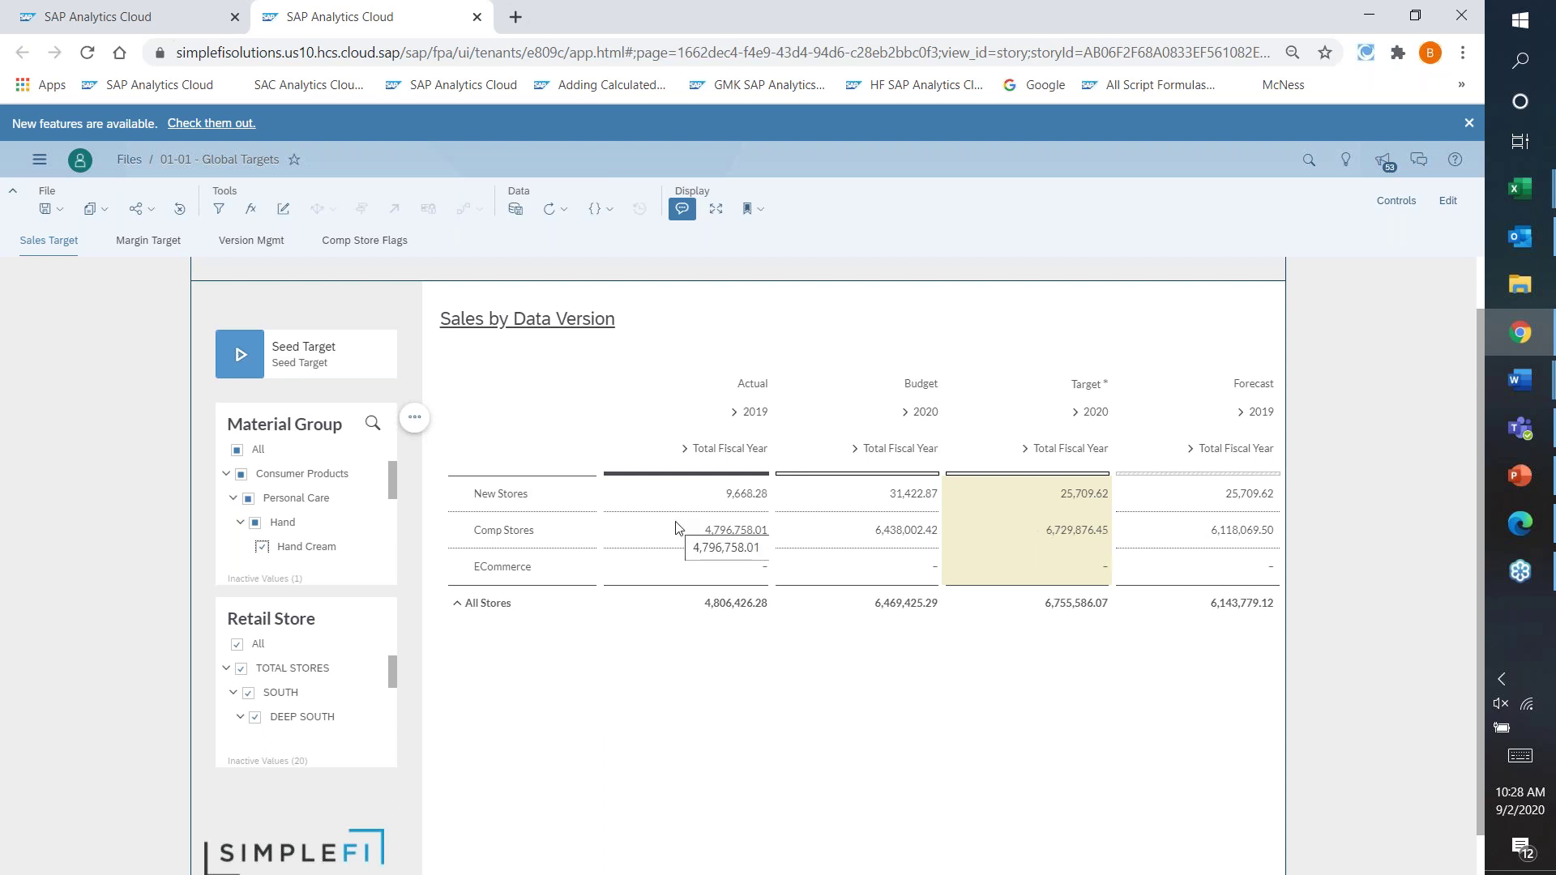
pyautogui.click(237, 452)
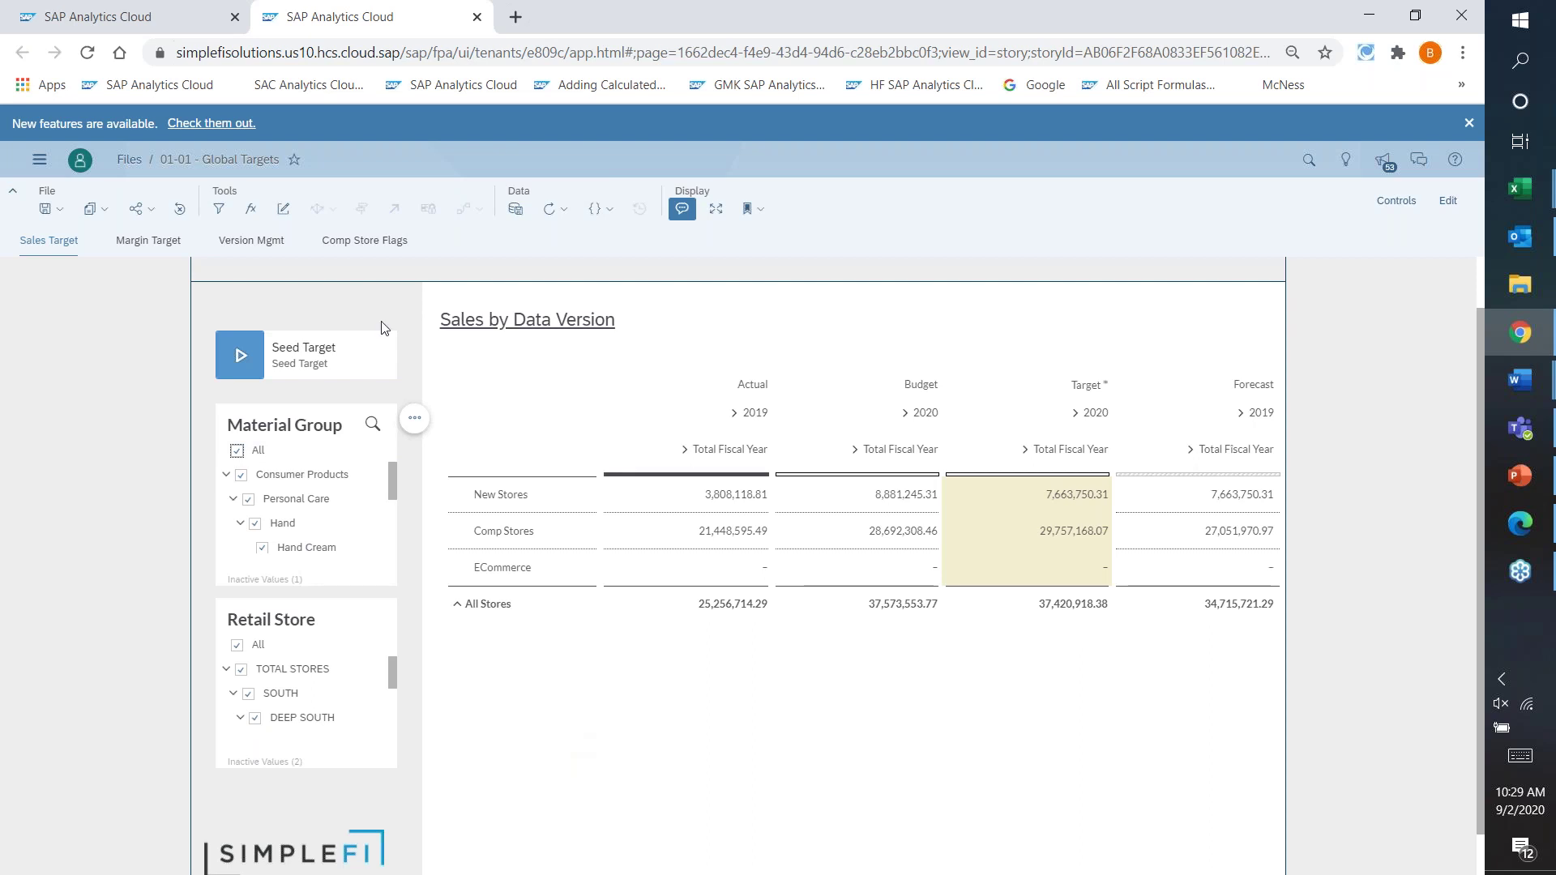
# Open the Margin Target page and set the 2020 Target Gross Margin % for SOUTH to 20.
pyautogui.click(147, 244)
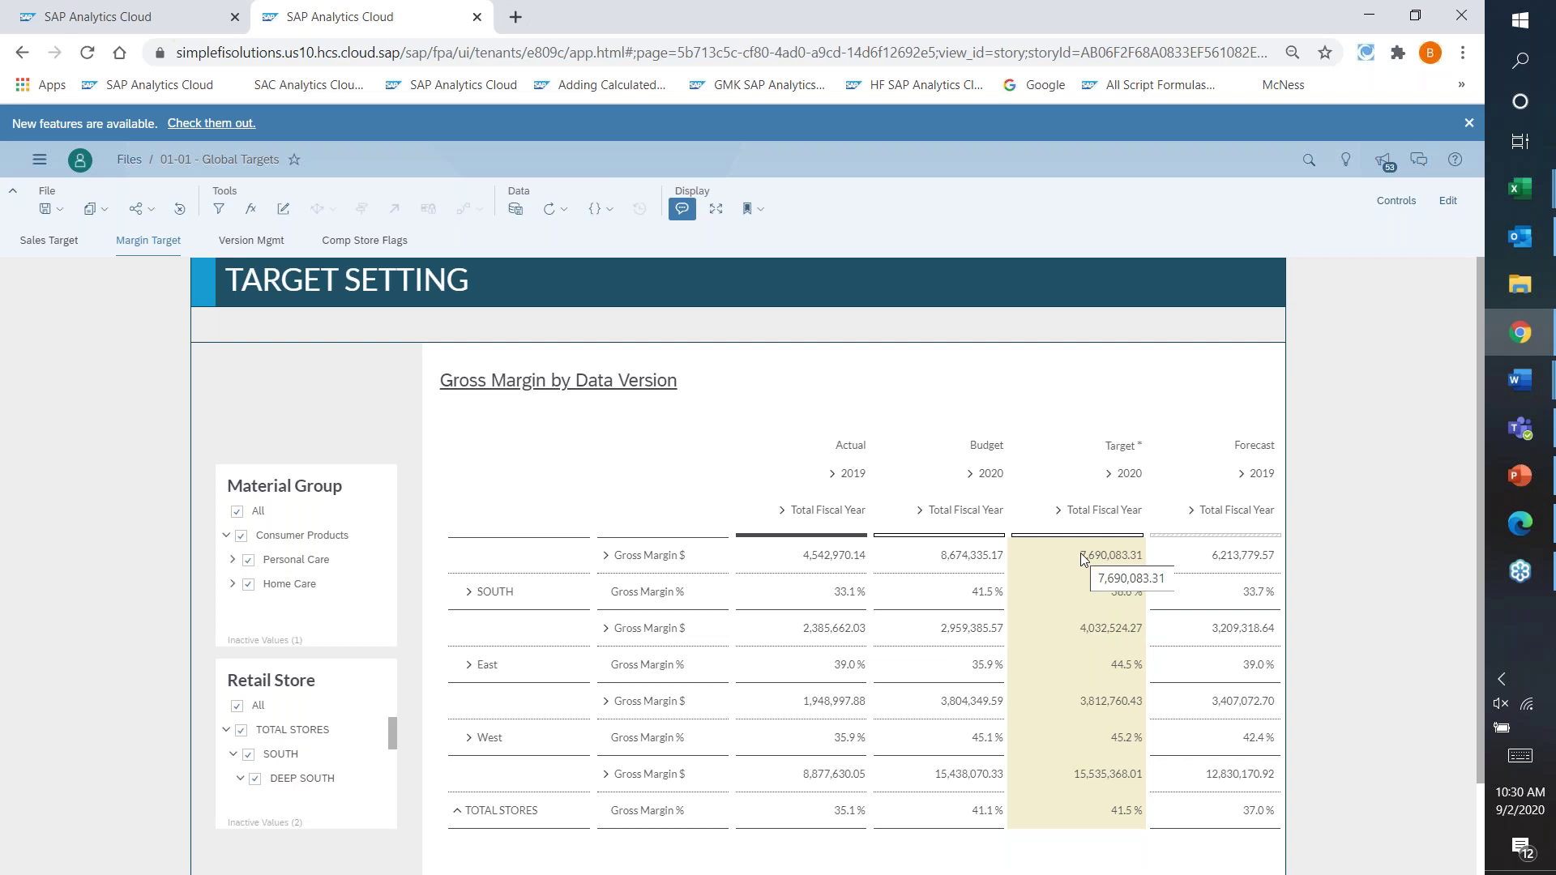
pyautogui.moveTo(1081, 553); pyautogui.dragTo(1034, 556)
pyautogui.scroll(-1, 1034, 555)
pyautogui.click(1026, 491)
pyautogui.click(1047, 523)
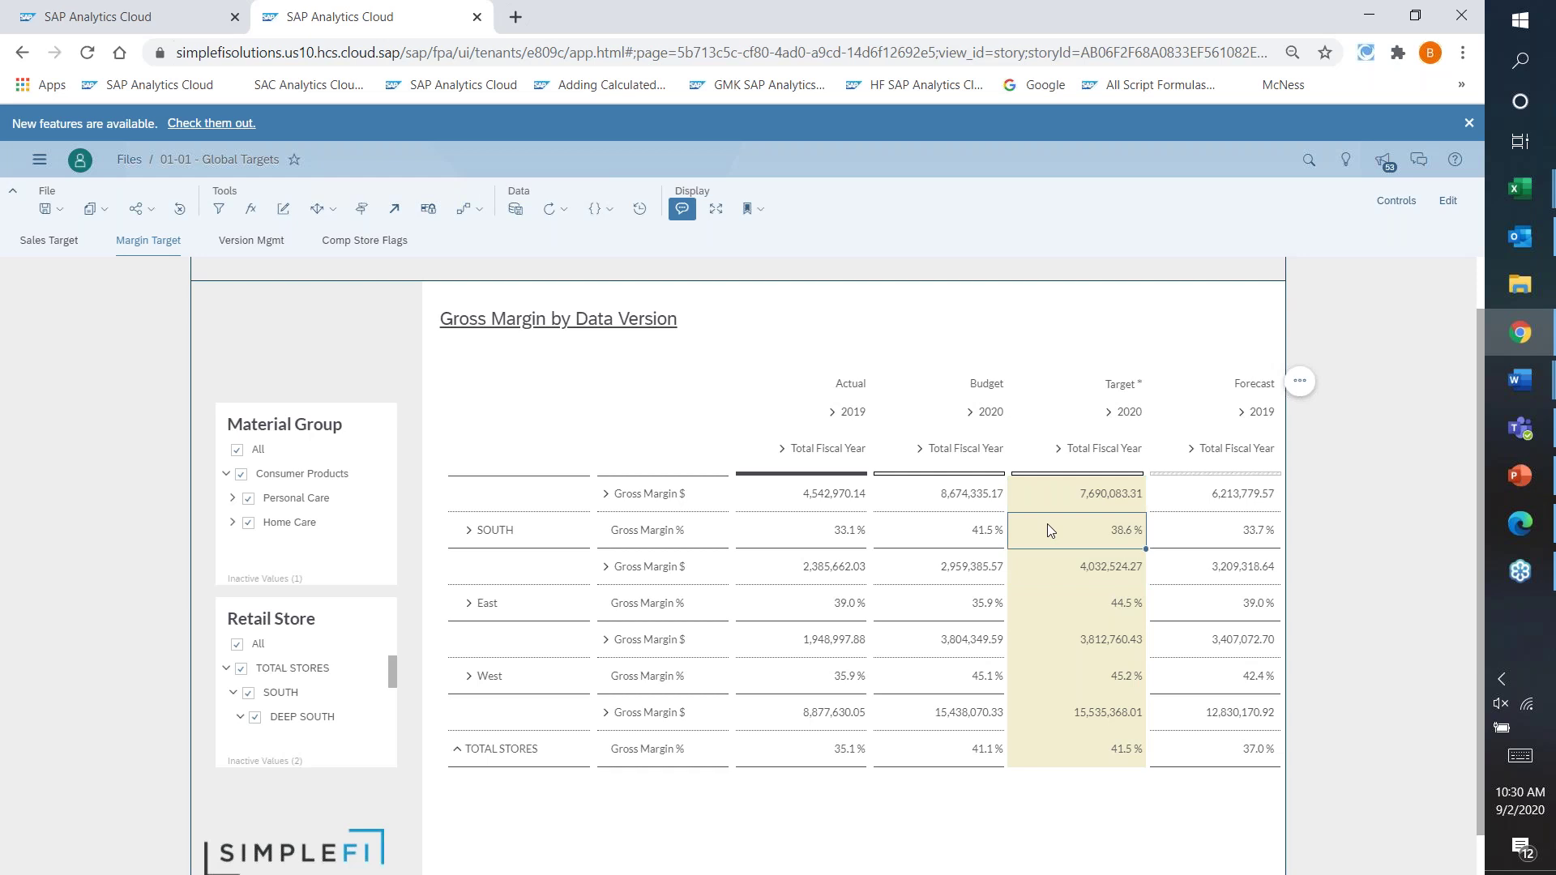
pyautogui.write('20')
pyautogui.press('Return')
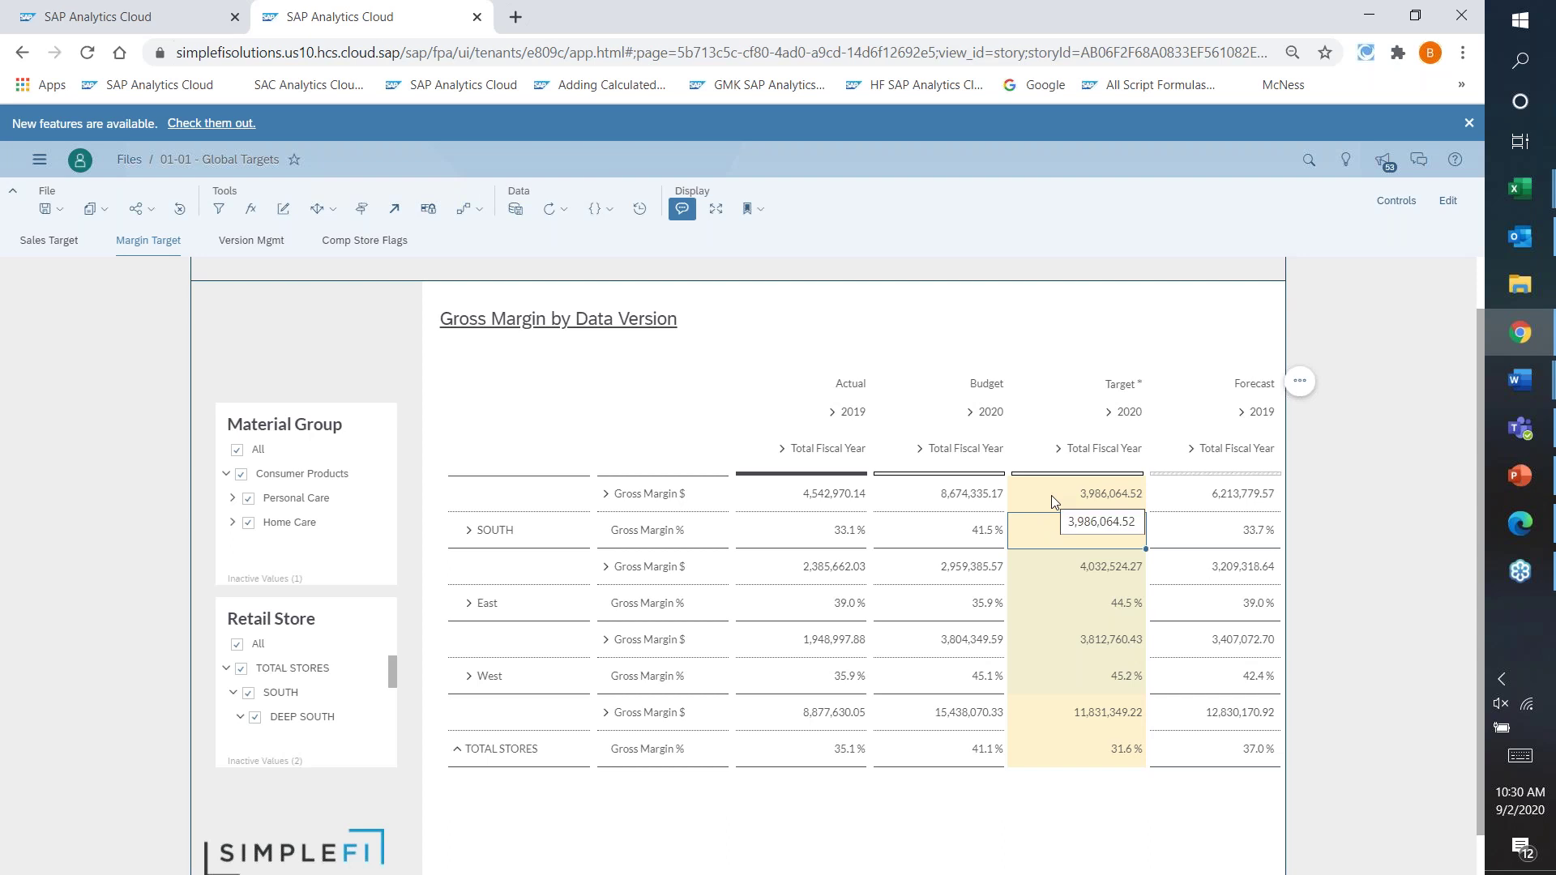
# Expand Gross Margin $ for SOUTH to examine its sales and cost lines, collapse it, and select East's Target Gross Margin %.
pyautogui.click(605, 495)
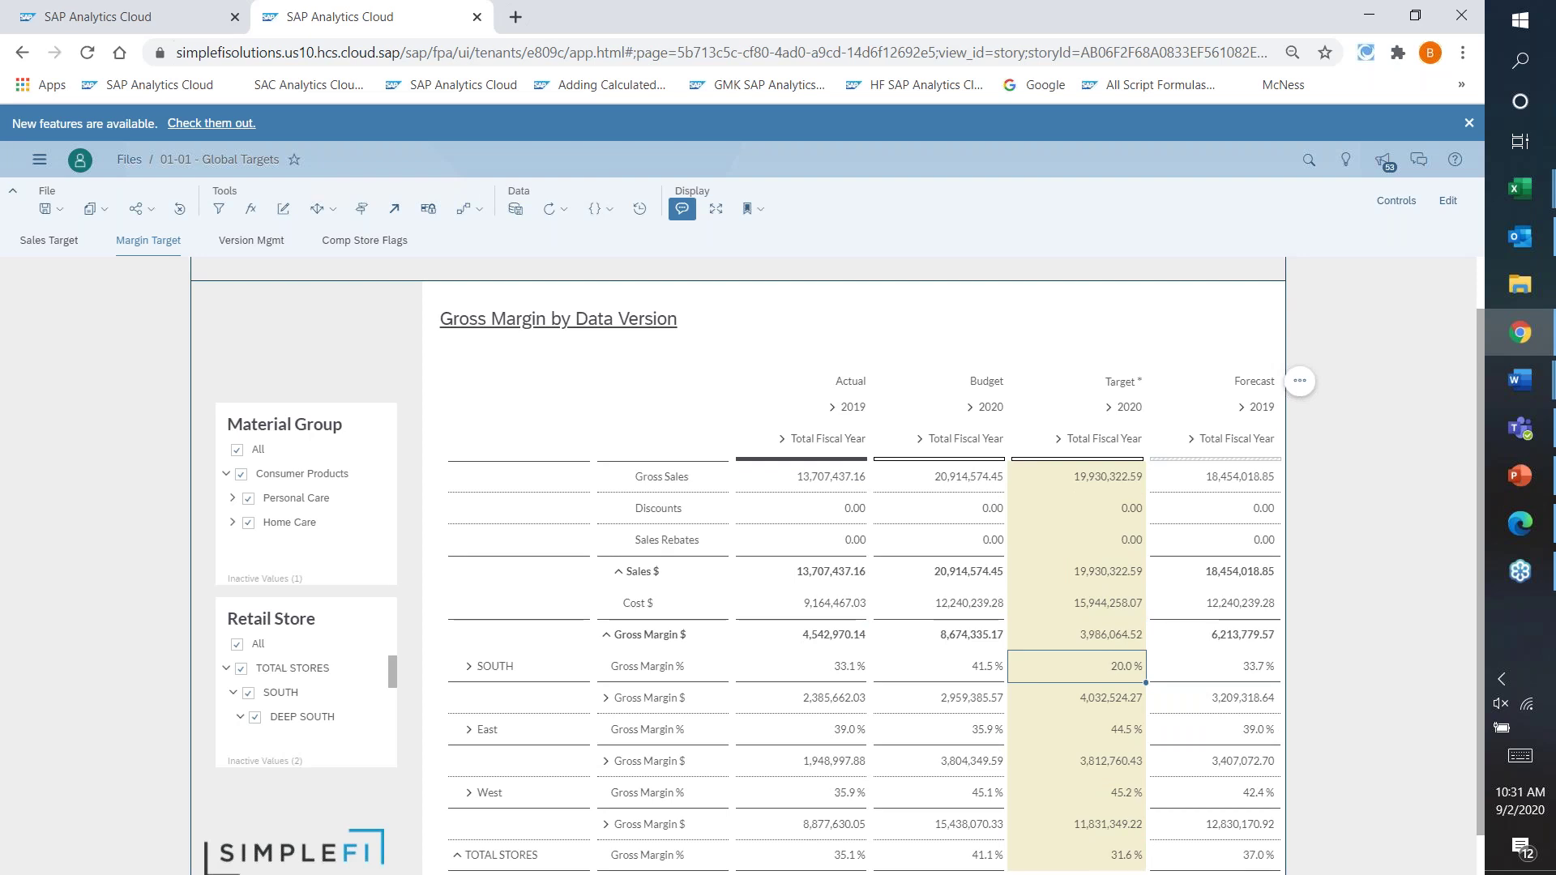
pyautogui.click(618, 571)
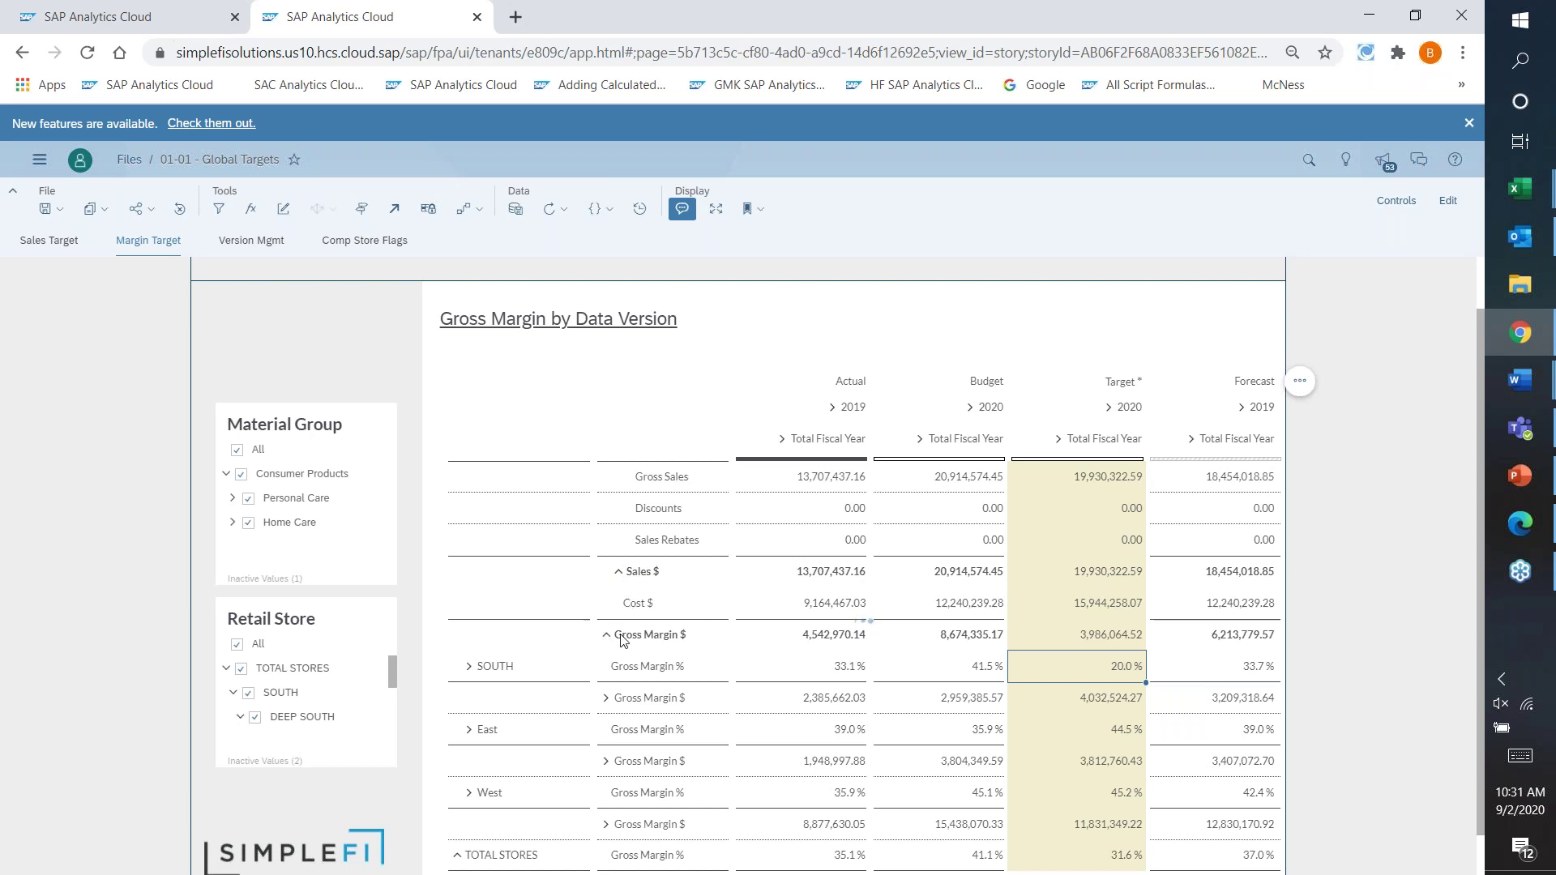
pyautogui.click(608, 569)
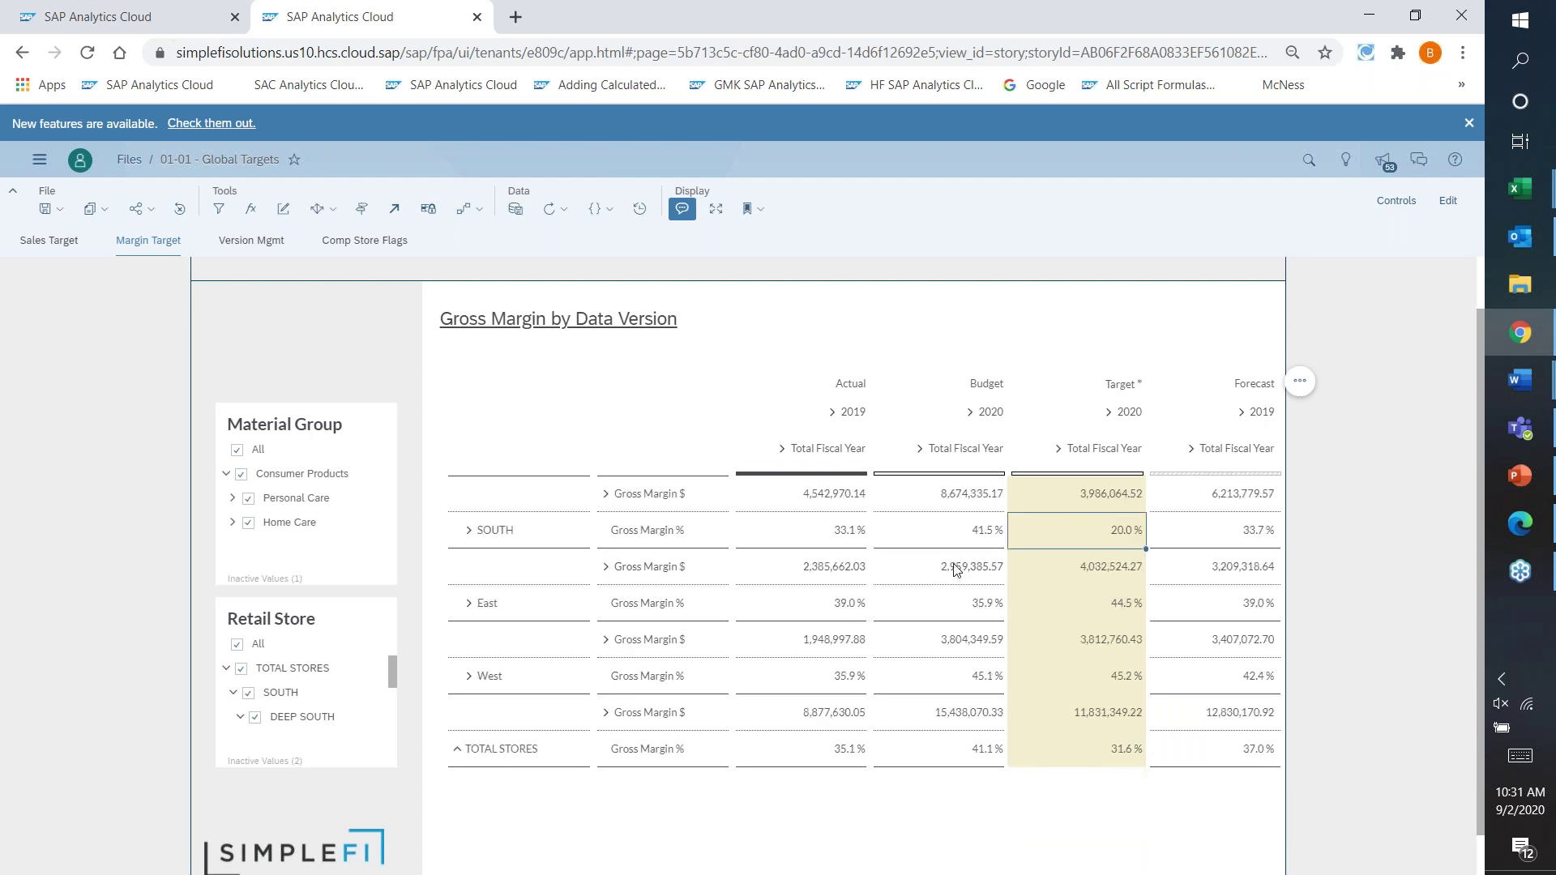
pyautogui.click(1078, 601)
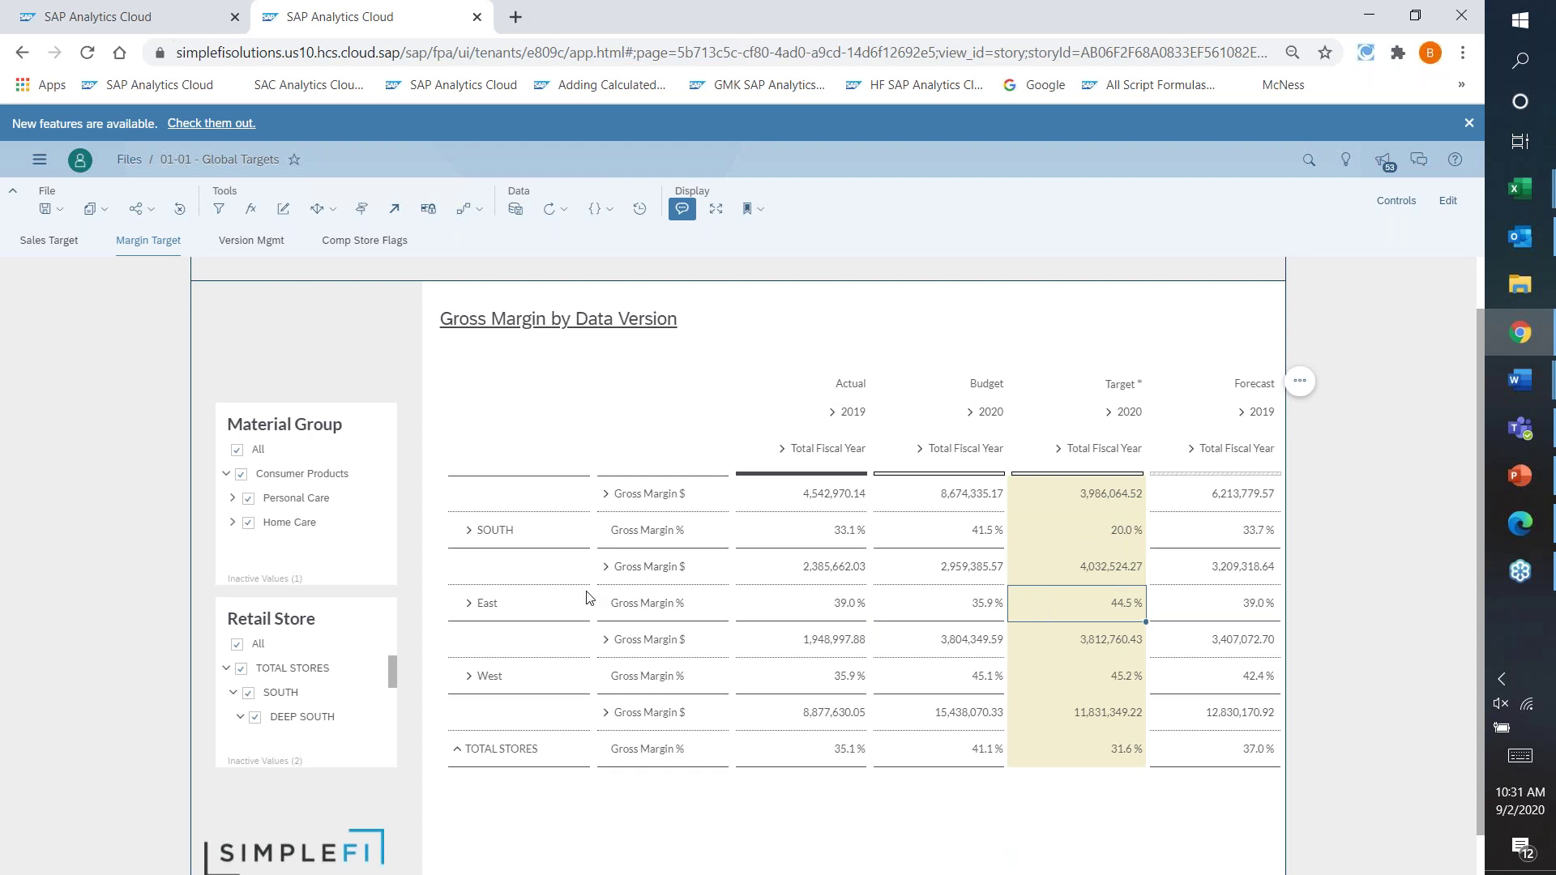
# Open the Version Mgmt page and show version management for the Version Management Review table.
pyautogui.click(233, 243)
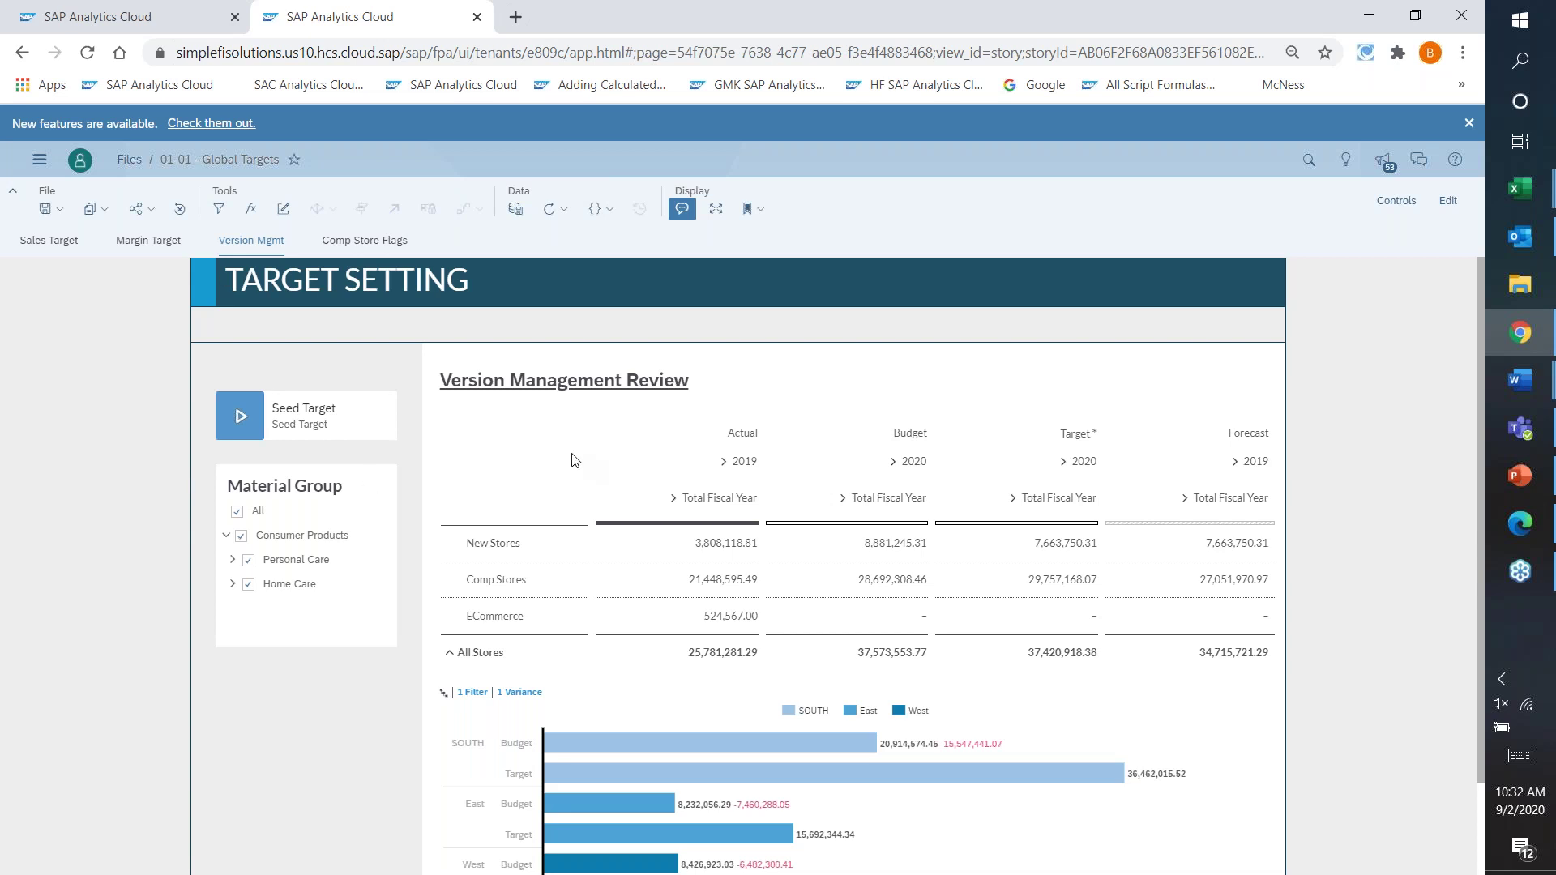
pyautogui.scroll(-1, 577, 458)
pyautogui.click(548, 405)
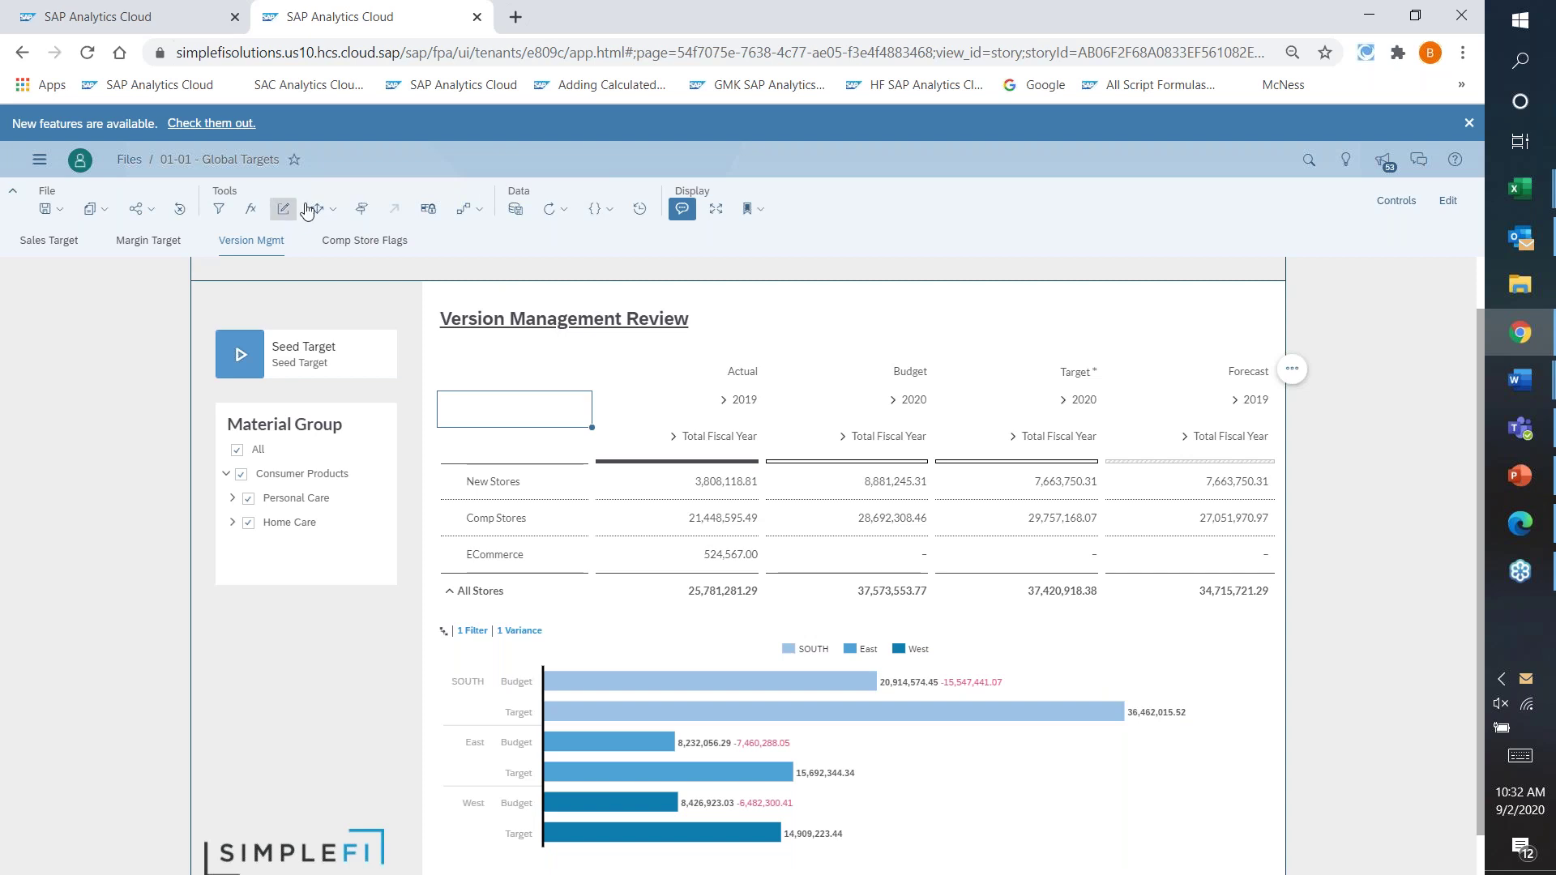
pyautogui.click(362, 209)
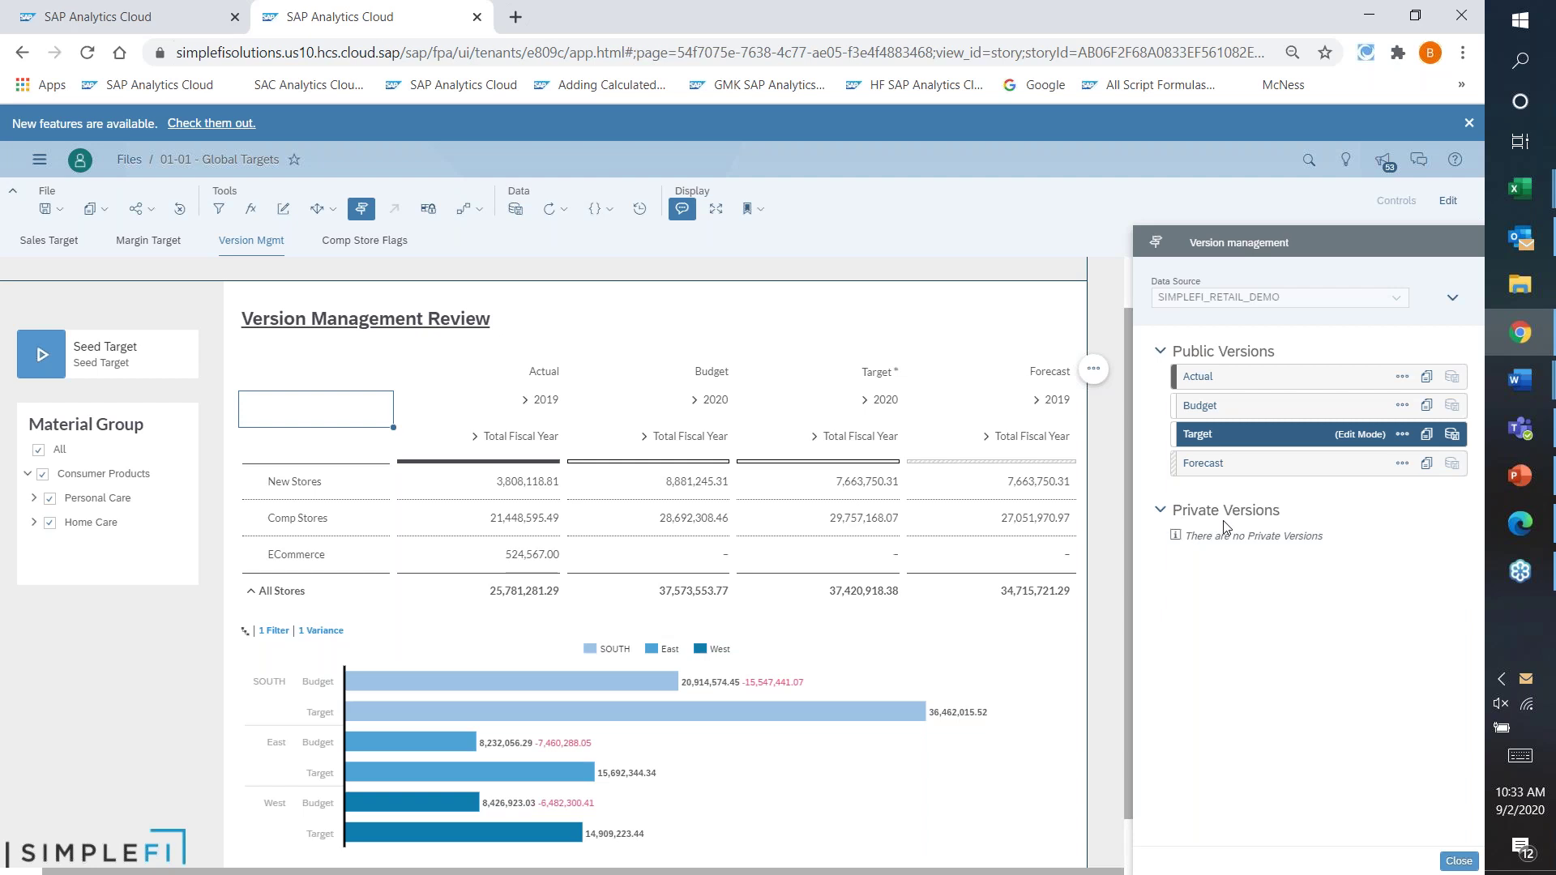
# Copy all data from the public Budget version to a private version named Budgetv2, and check the new version's options.
pyautogui.click(1401, 408)
pyautogui.click(1401, 407)
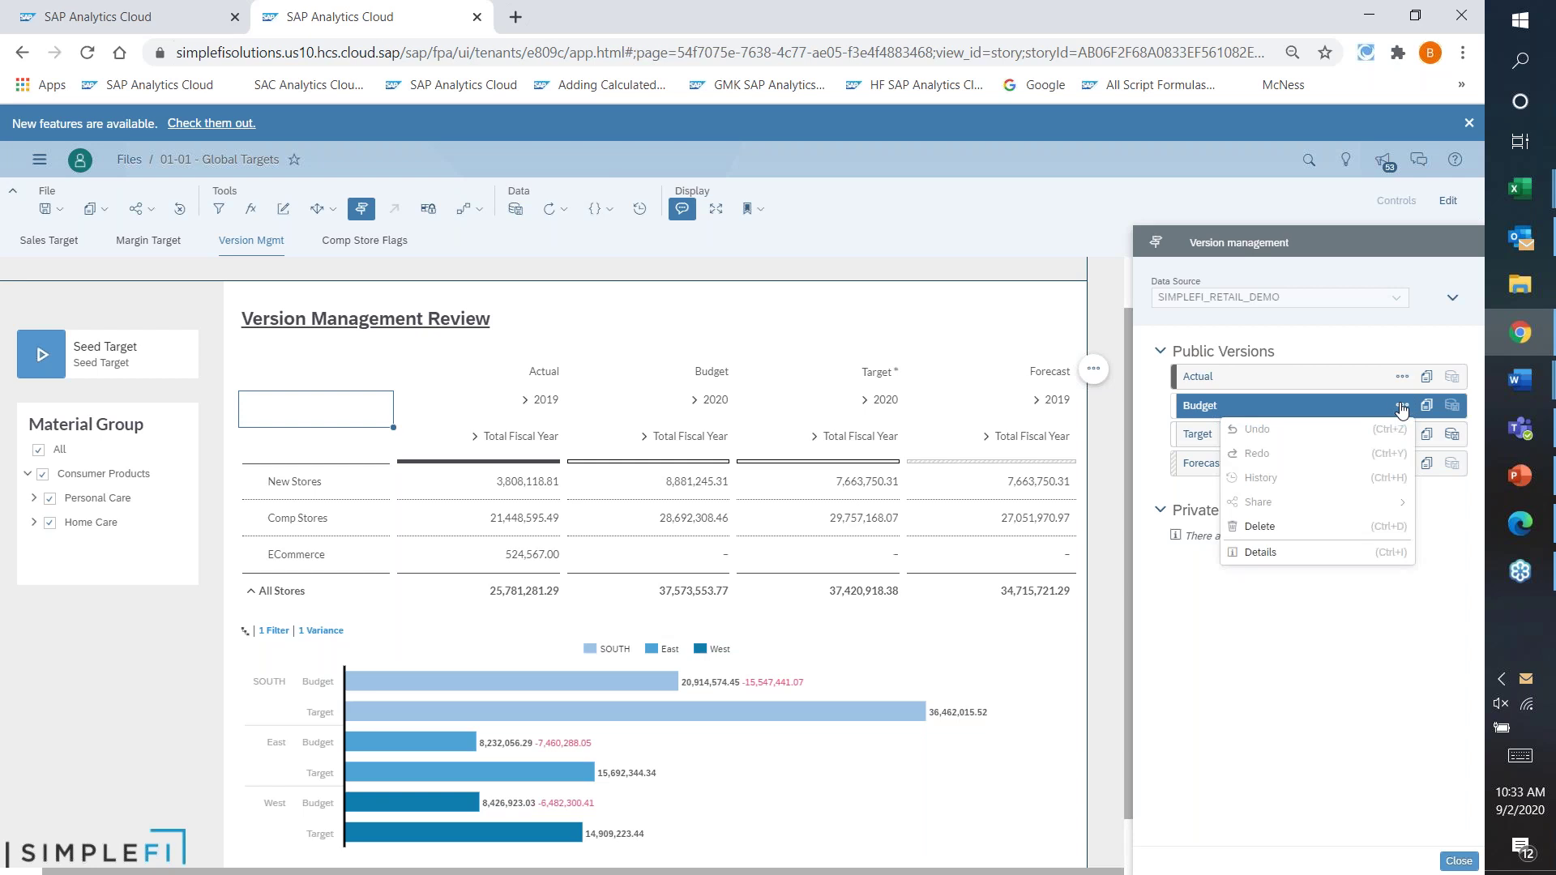
pyautogui.click(1426, 405)
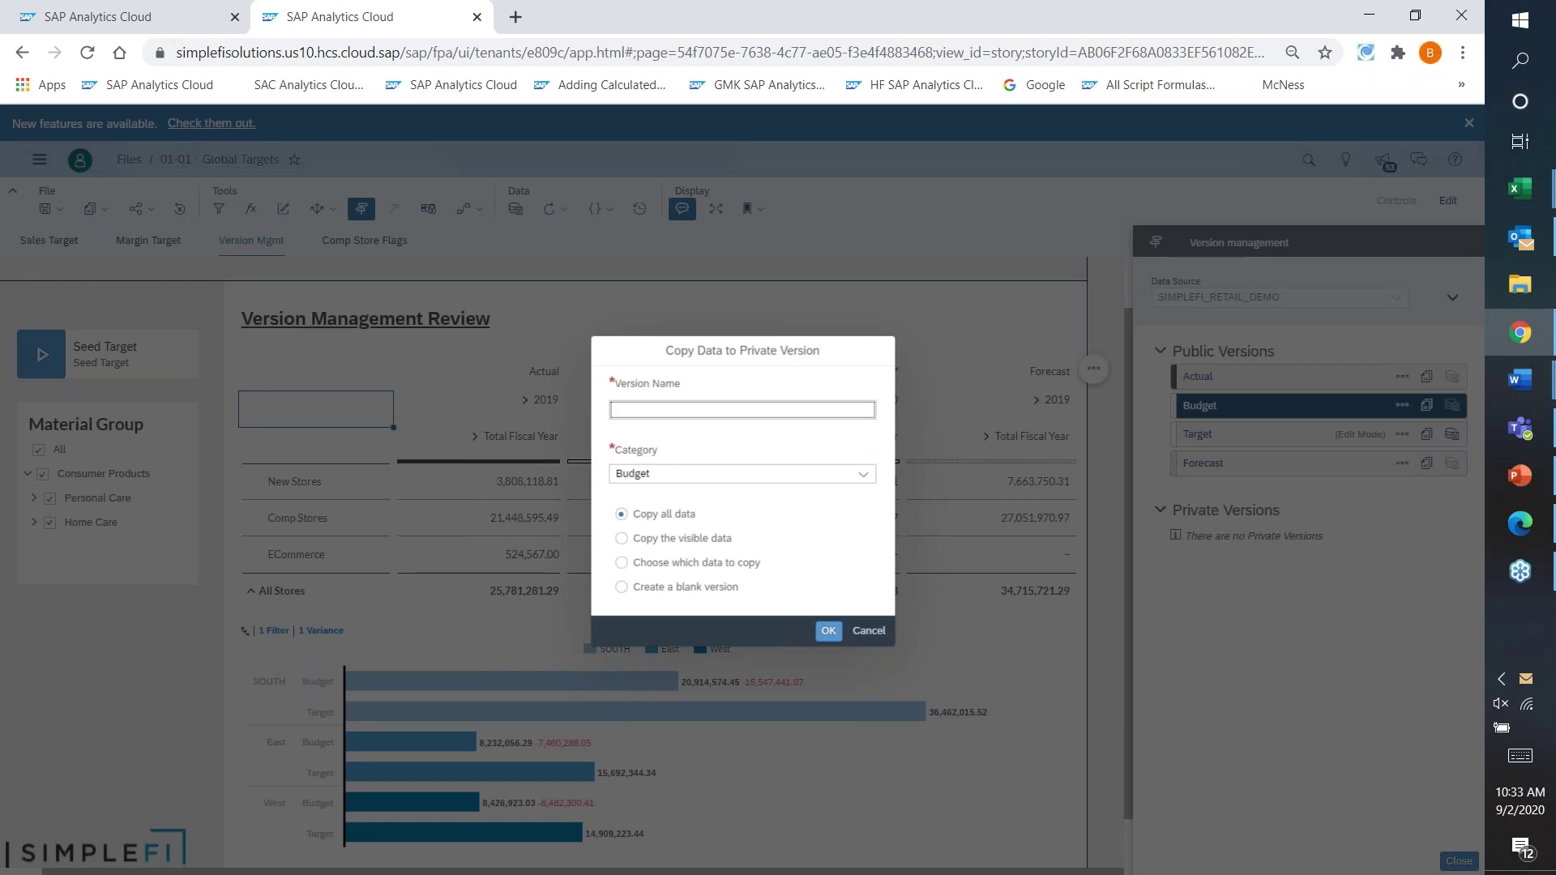
pyautogui.write('Budgetv2')
pyautogui.click(828, 632)
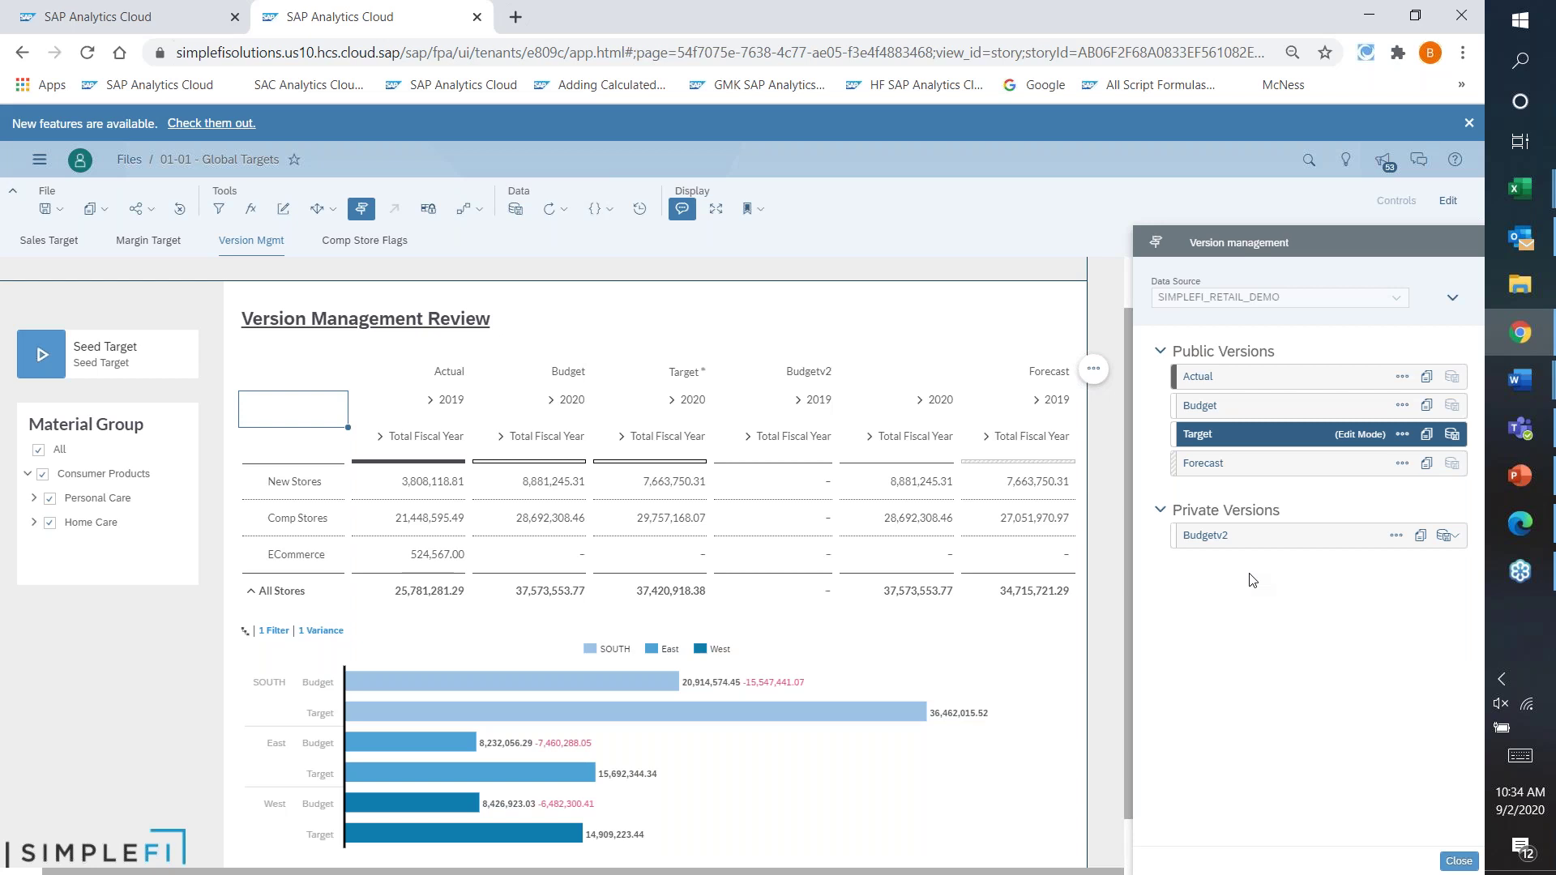
pyautogui.click(1397, 535)
pyautogui.click(1444, 620)
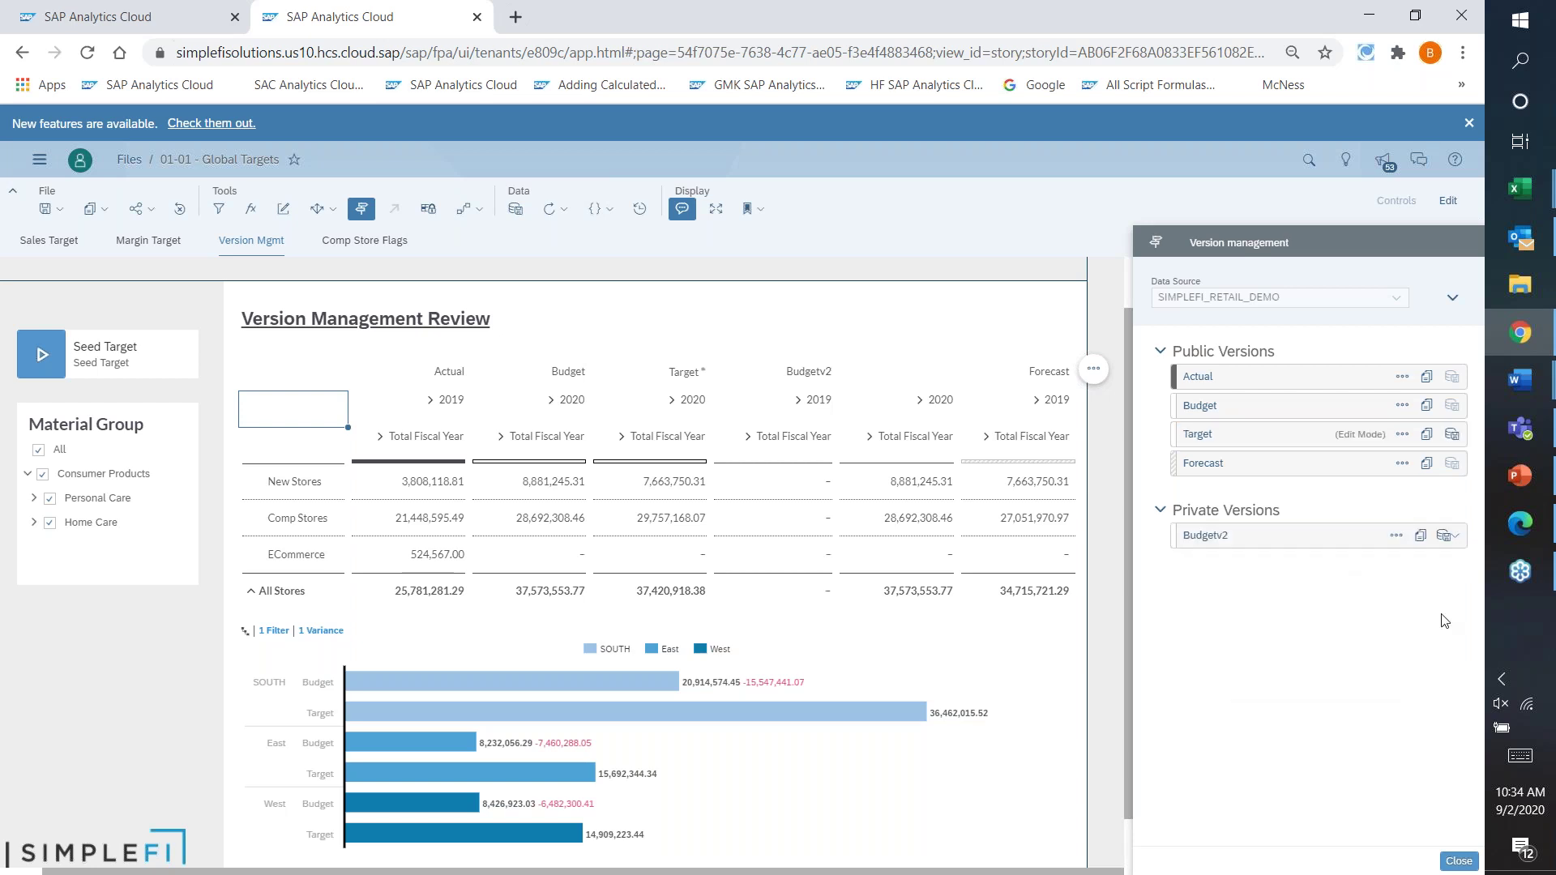
# Examine the sharing options of the private version Budgetv2, and close version management.
pyautogui.click(1397, 537)
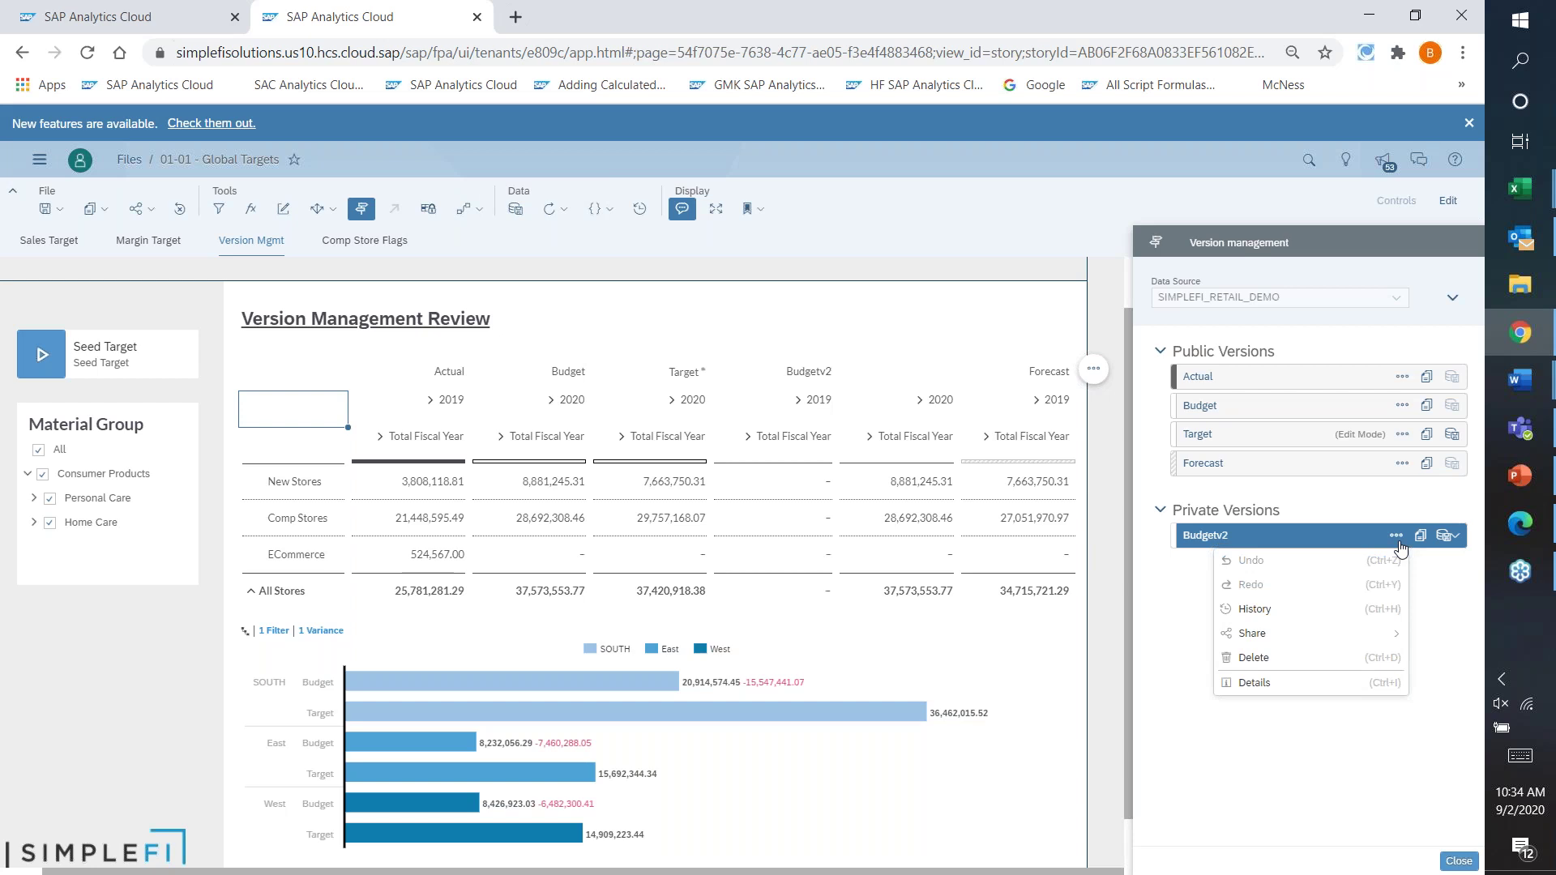
pyautogui.moveTo(1290, 638)
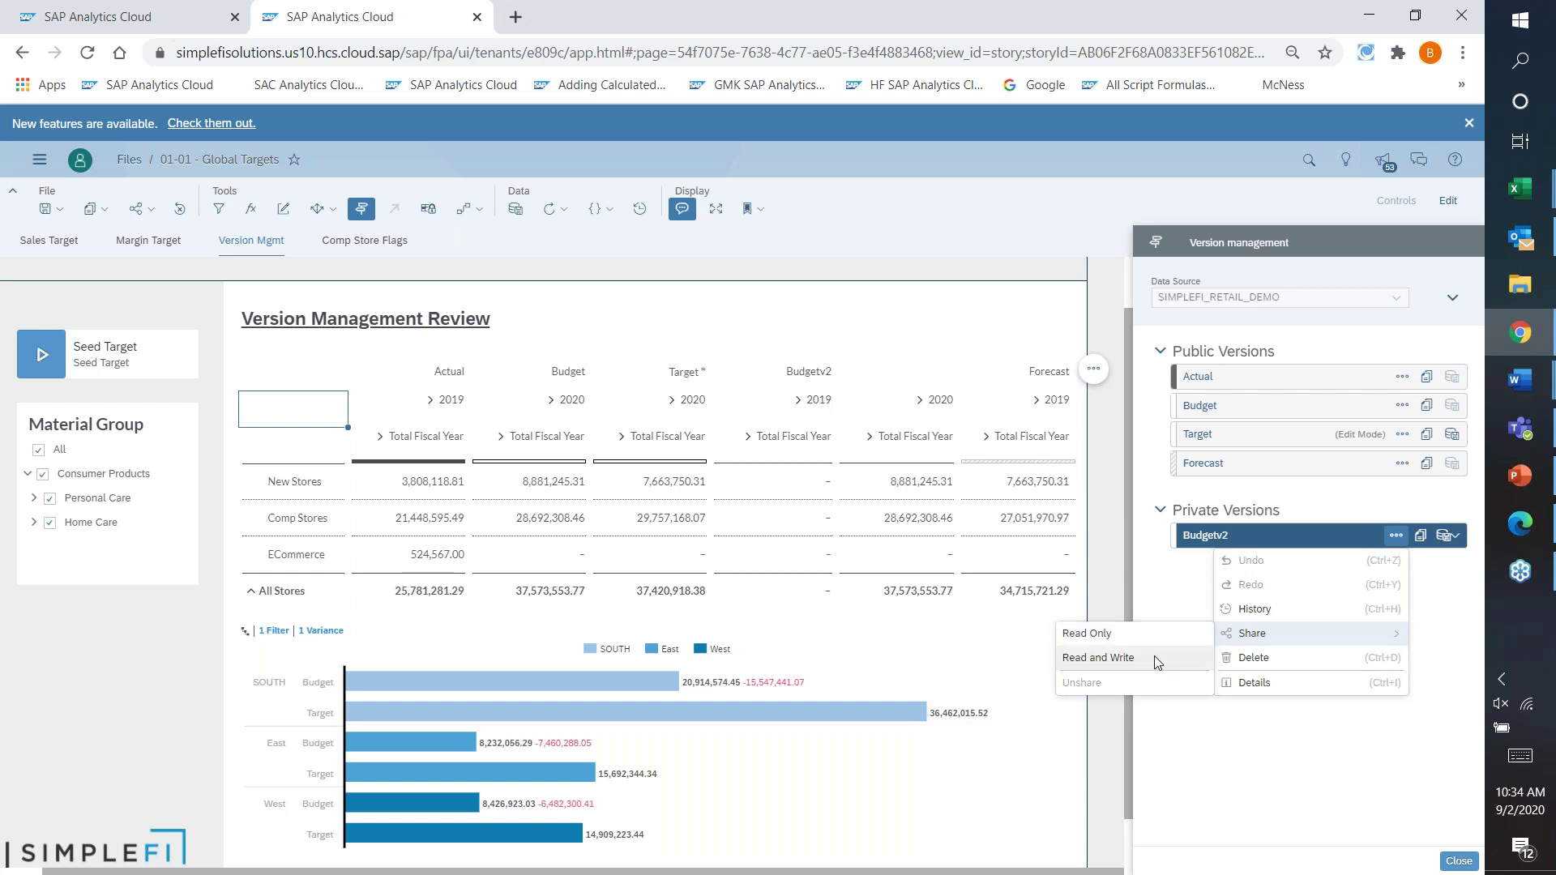
pyautogui.click(1166, 606)
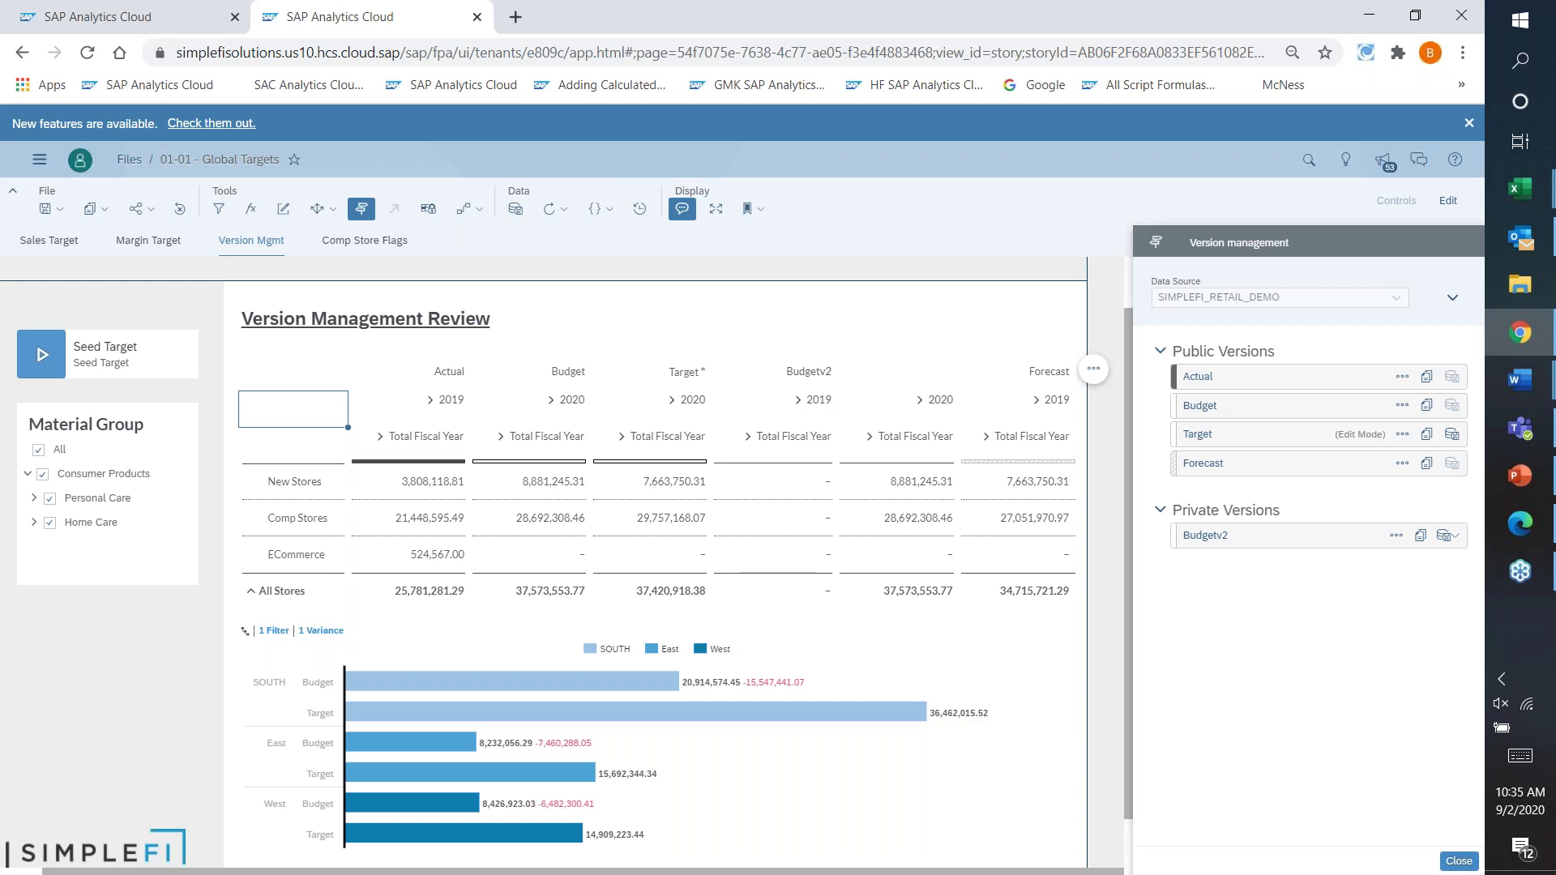
pyautogui.click(1459, 862)
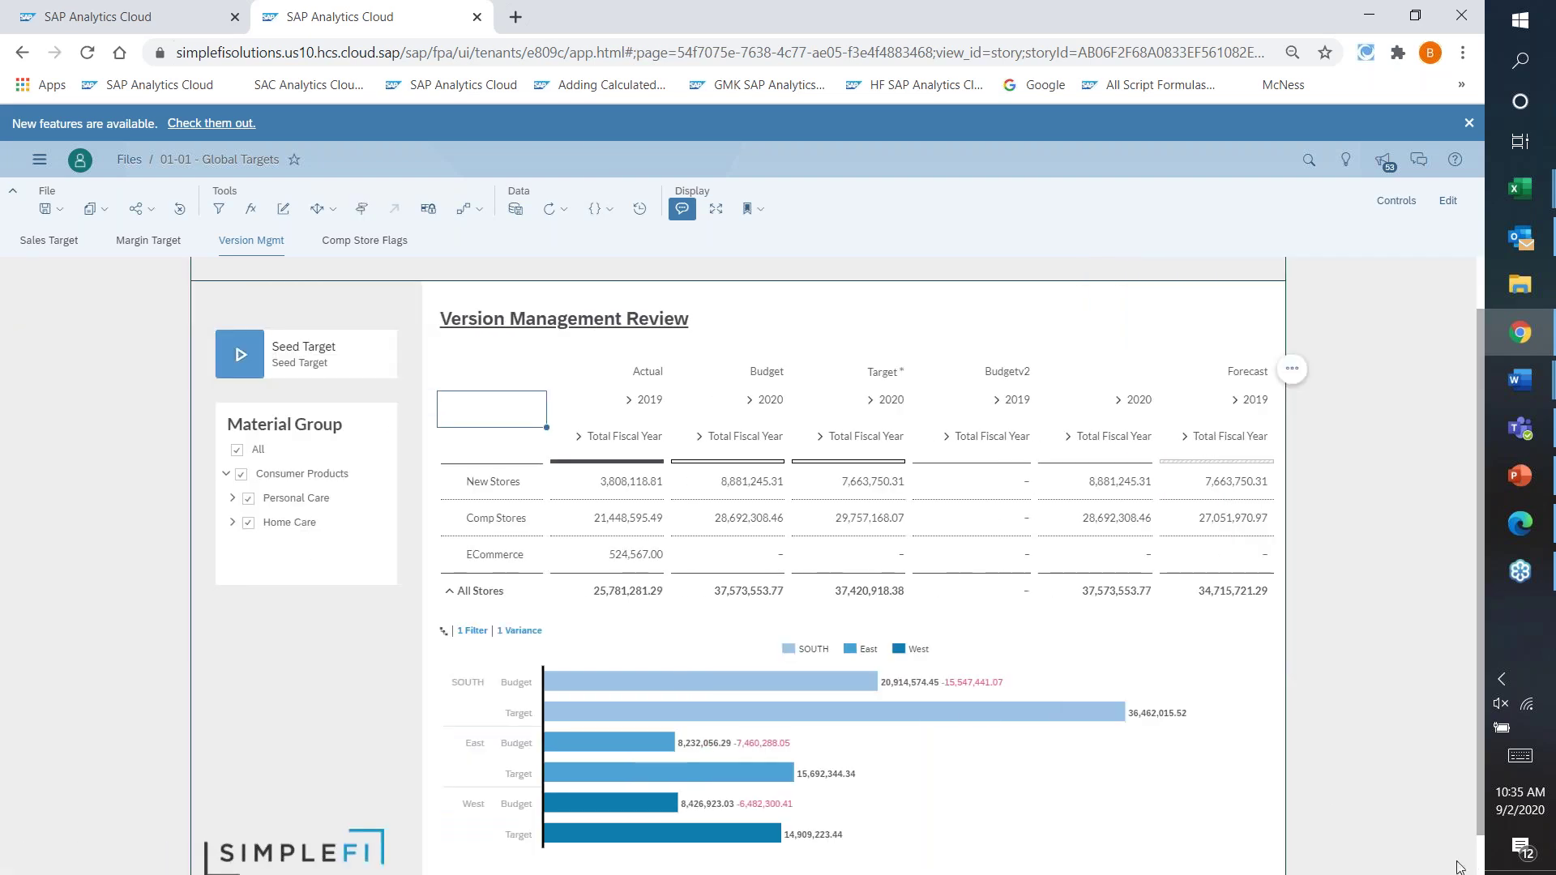
# View the Comp Store Flags page, and open Merchandise Planning from the Retail Margin Planning Launchpad.
pyautogui.click(342, 243)
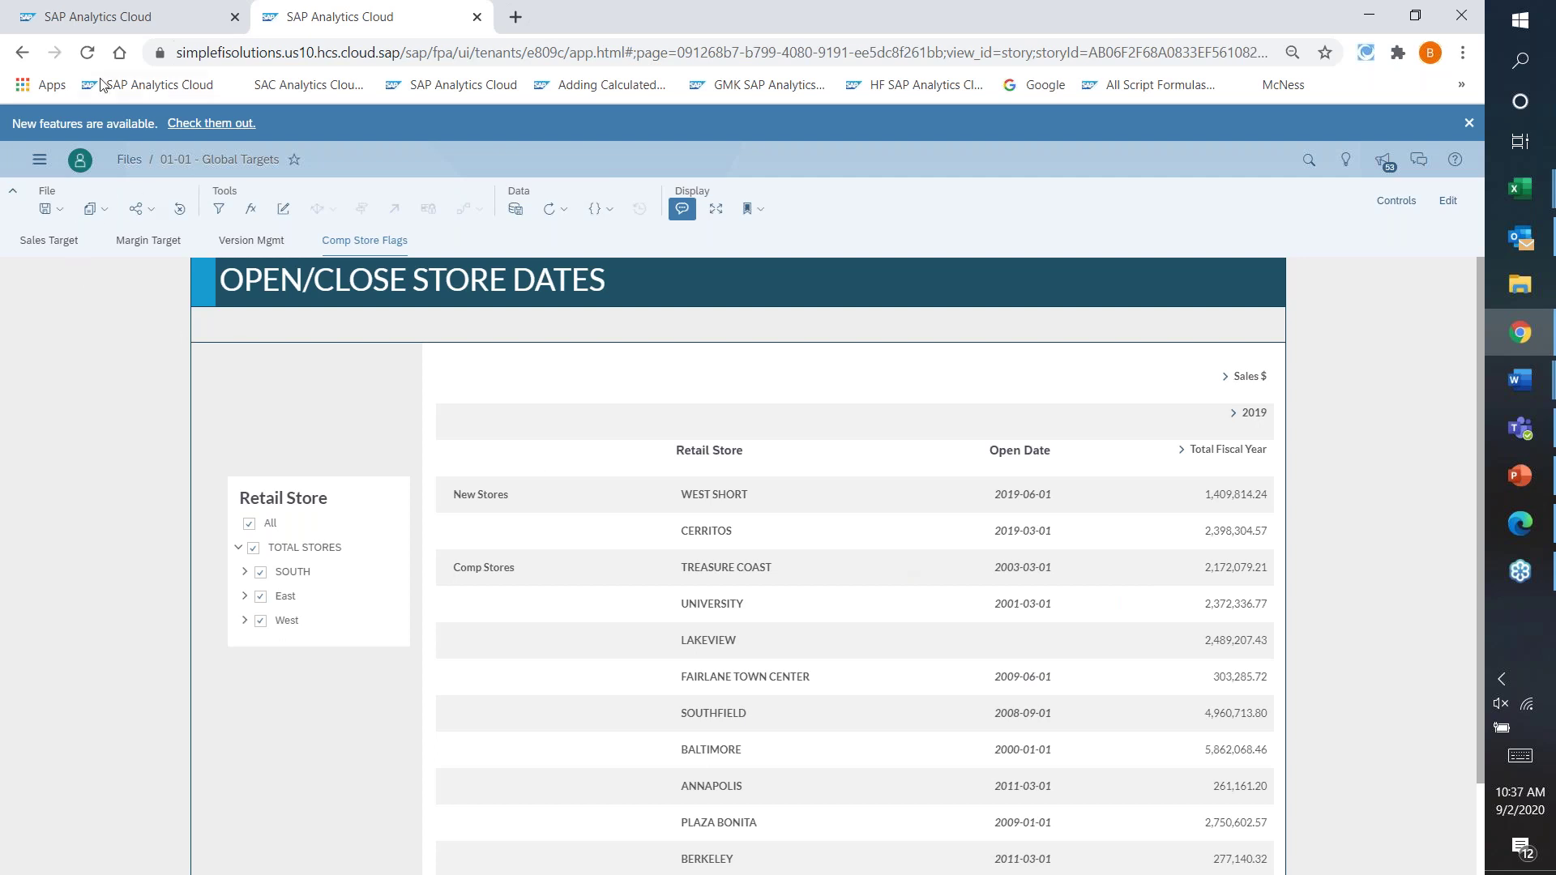
pyautogui.click(103, 24)
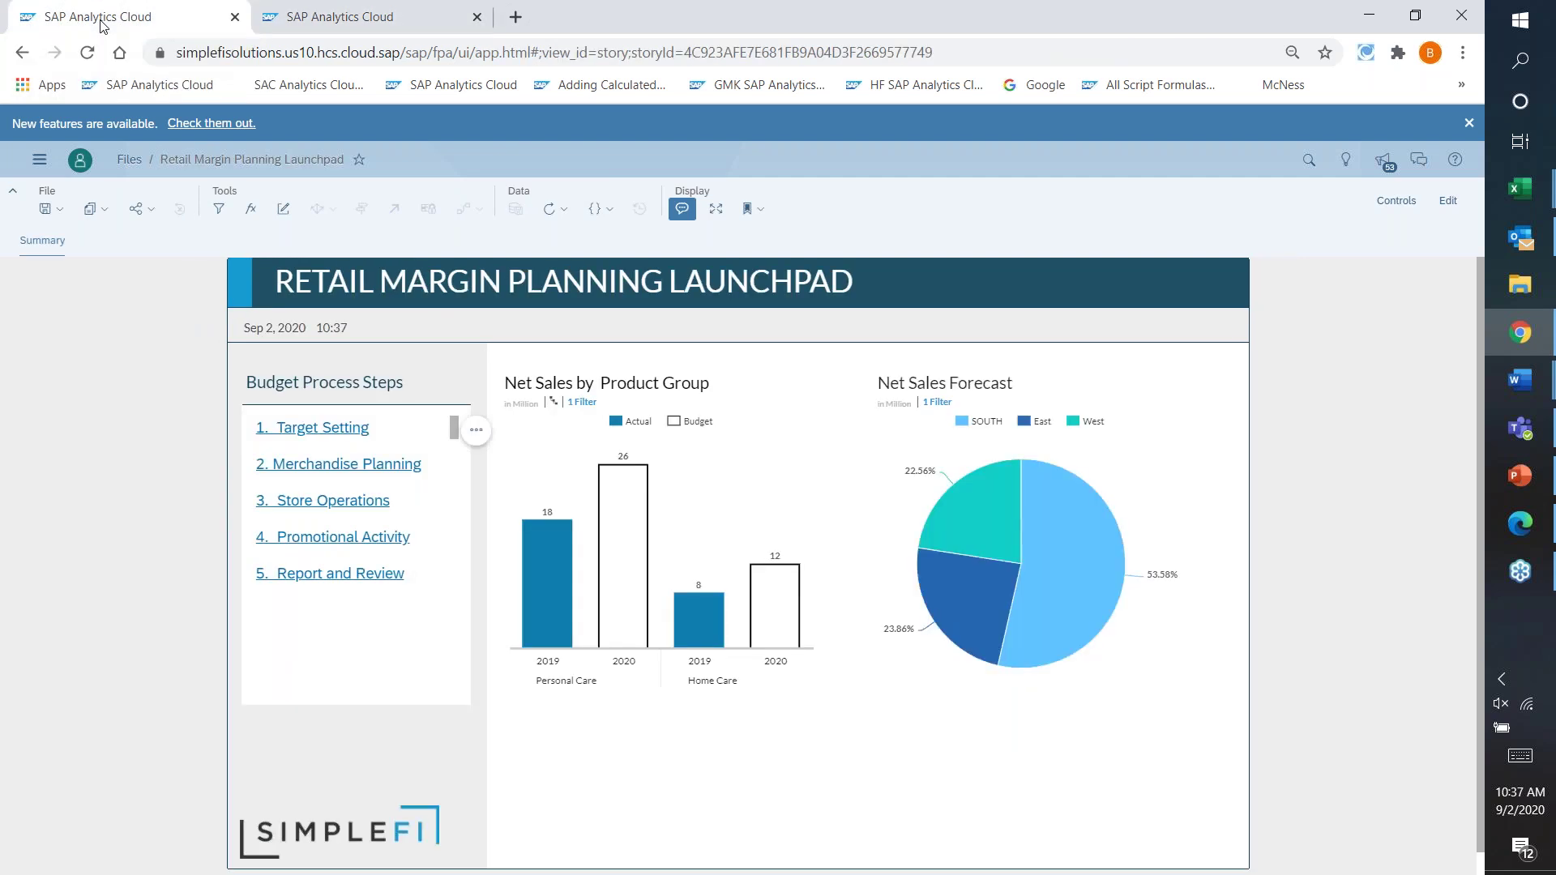
pyautogui.click(338, 465)
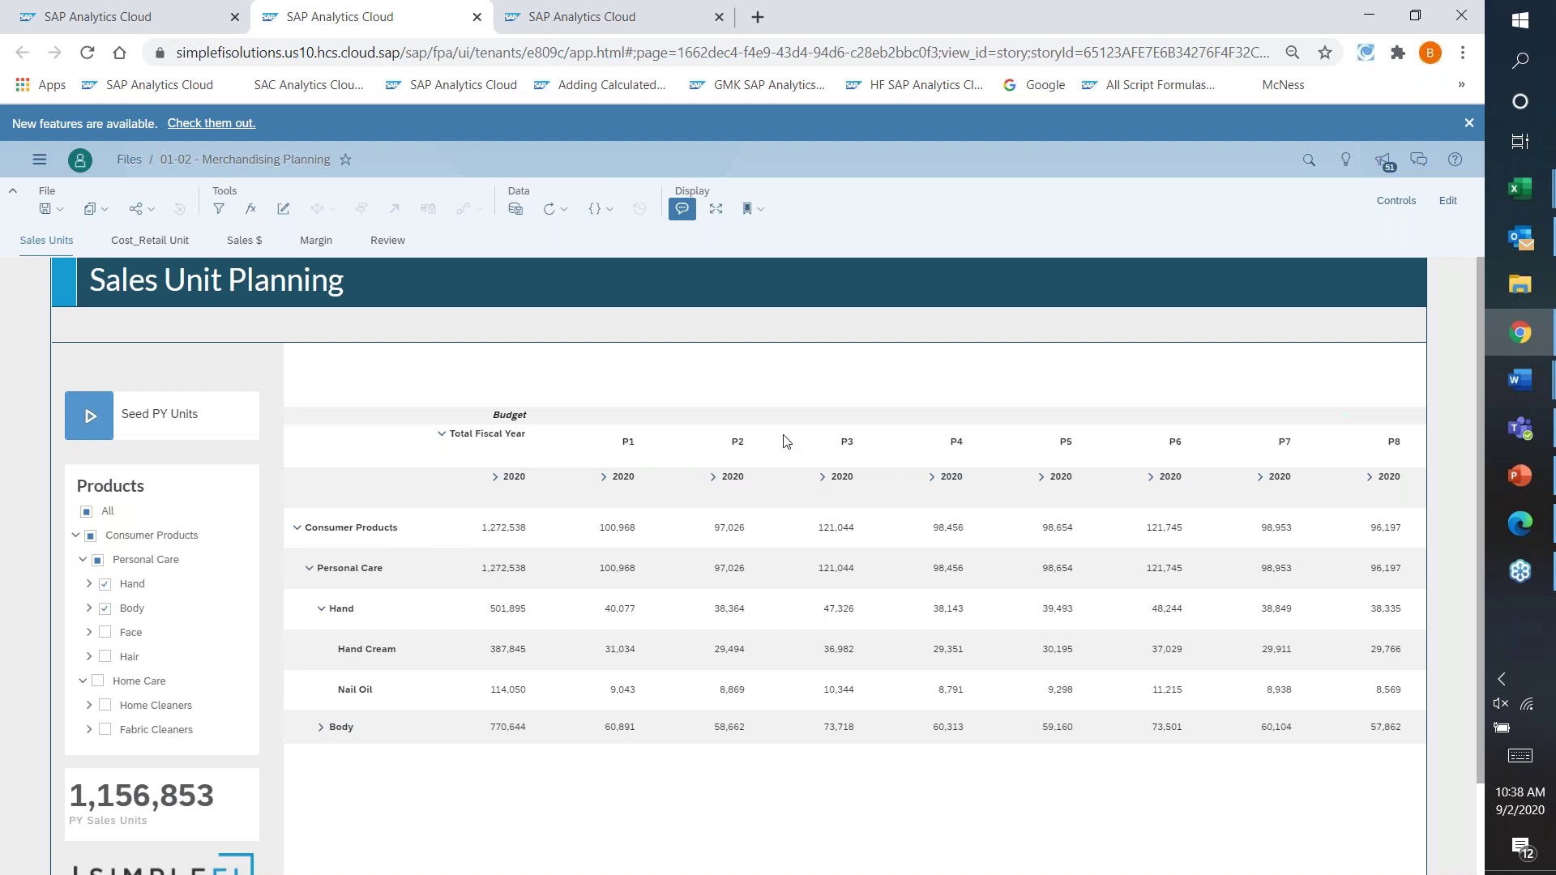
# Expand P1 2020 into calendar weeks and examine the Hand, Hand Cream and Nail Oil sales units.
pyautogui.click(603, 480)
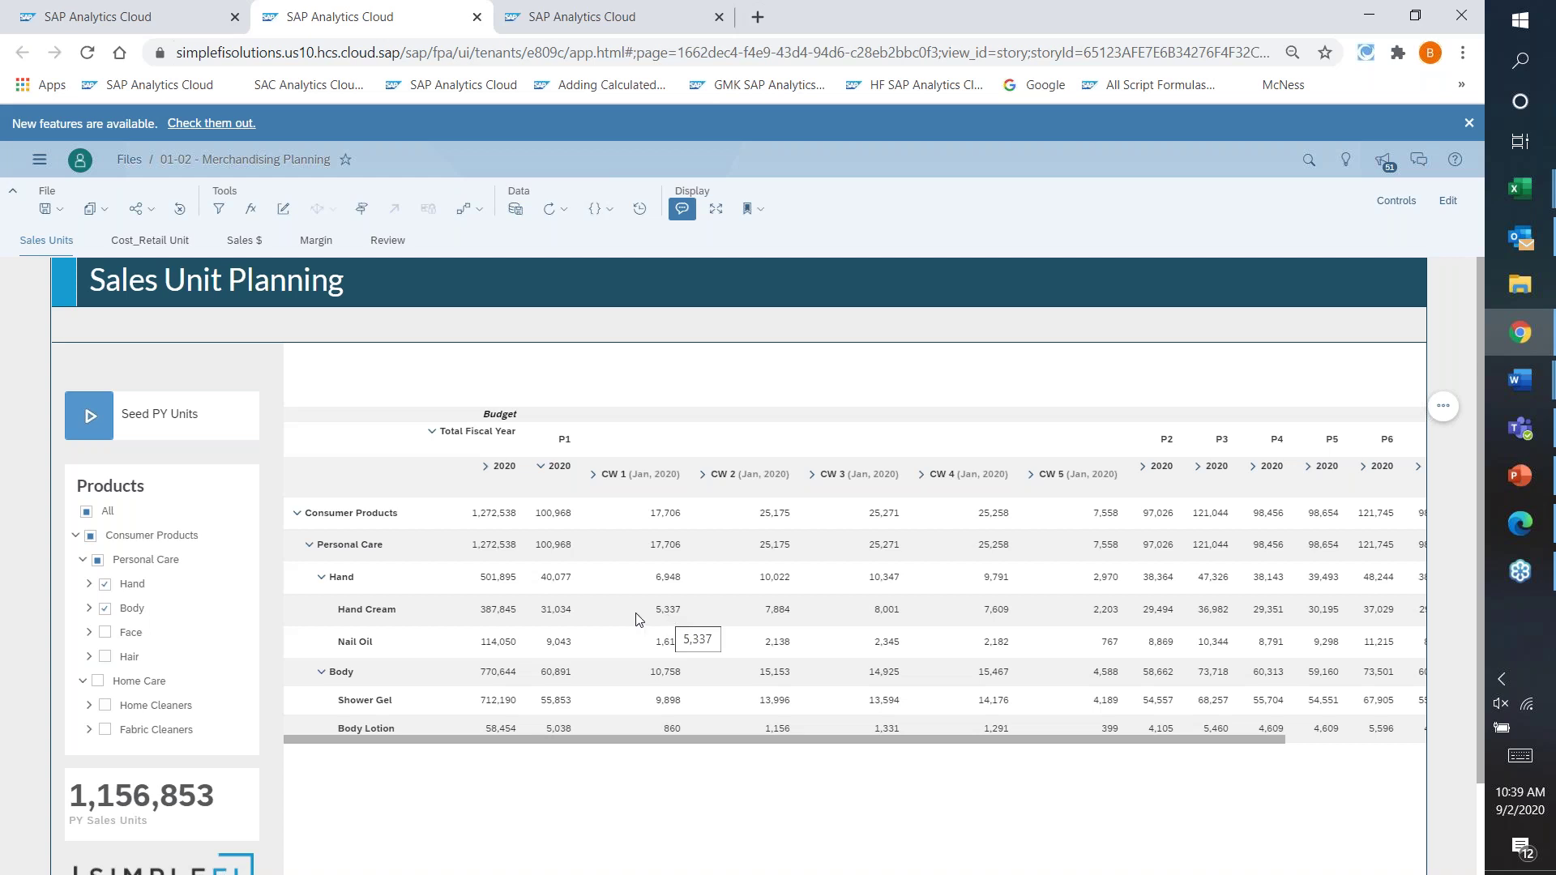
pyautogui.click(566, 616)
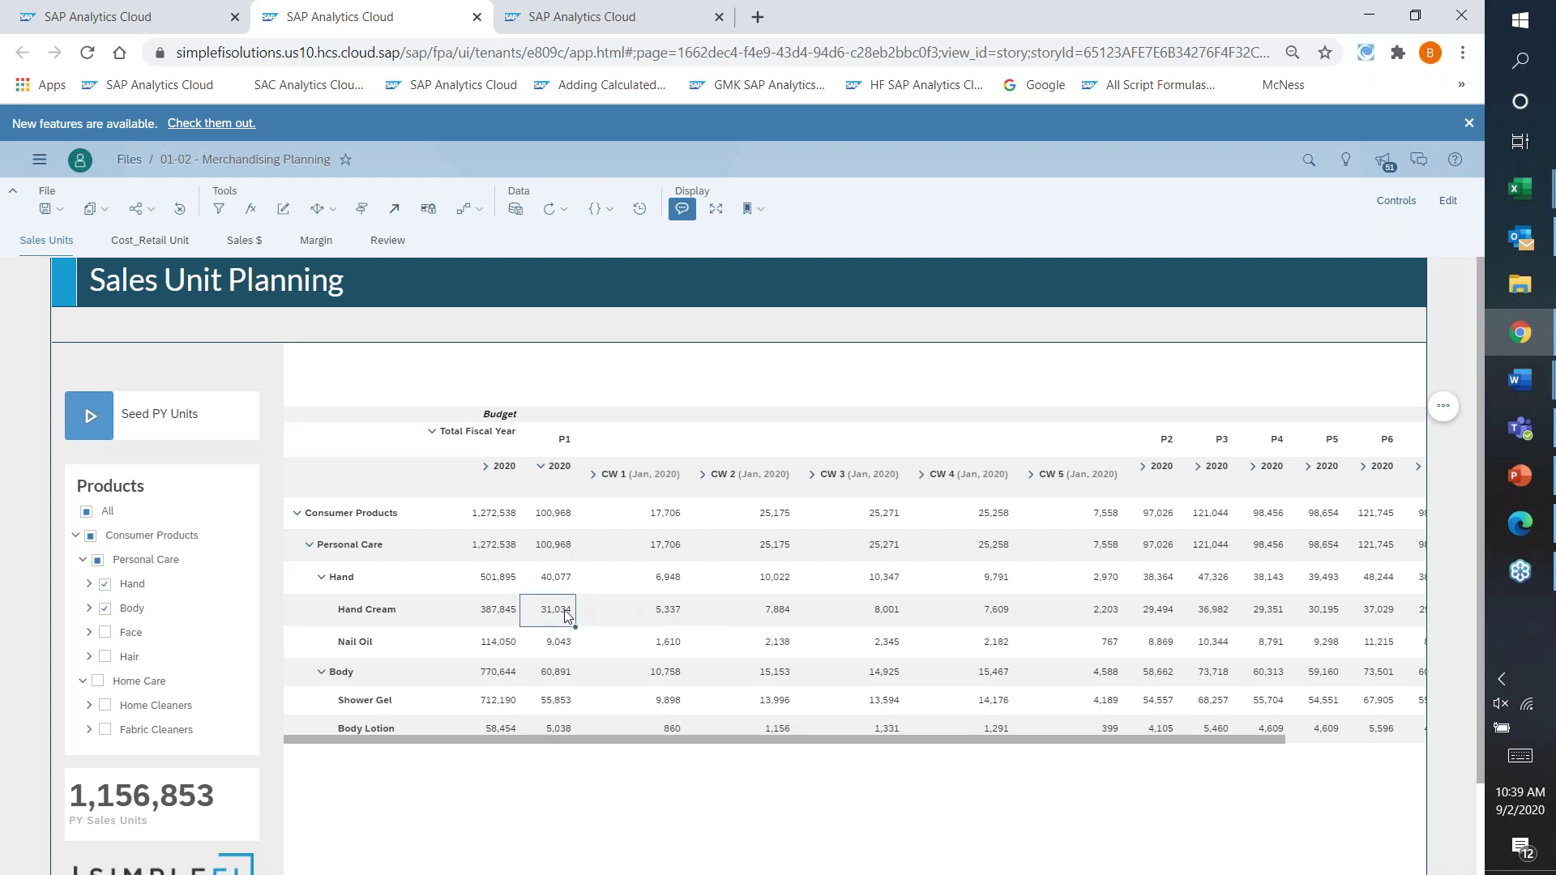
pyautogui.click(498, 612)
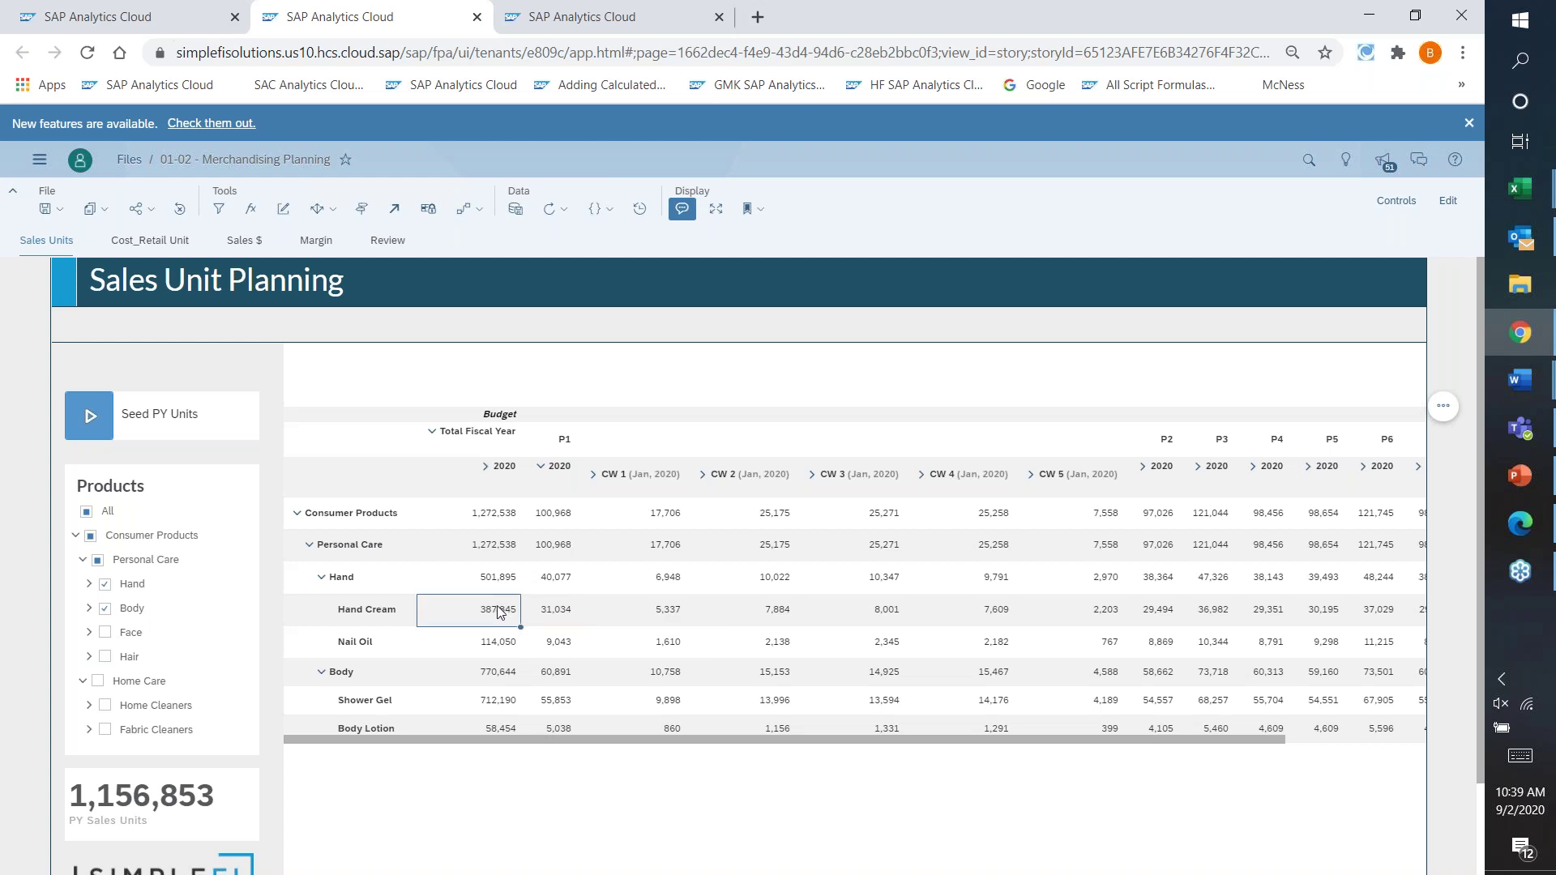
pyautogui.click(493, 582)
pyautogui.click(501, 617)
pyautogui.click(496, 648)
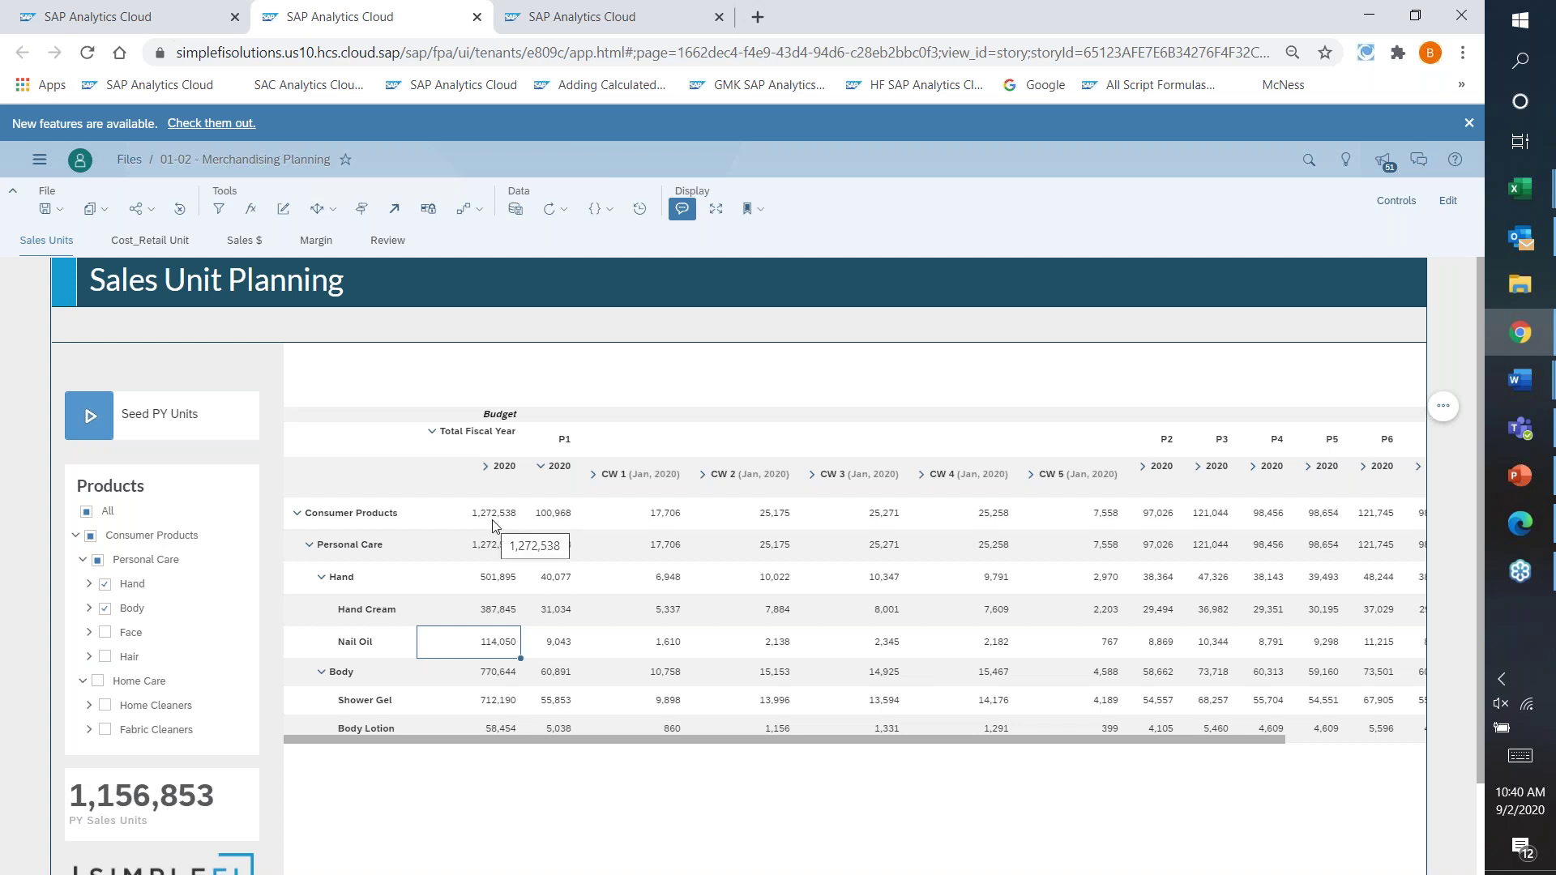
# Run the Seed PY Units data action with target version Budget, FromDate 2019 and ToDate 2020.
pyautogui.click(90, 423)
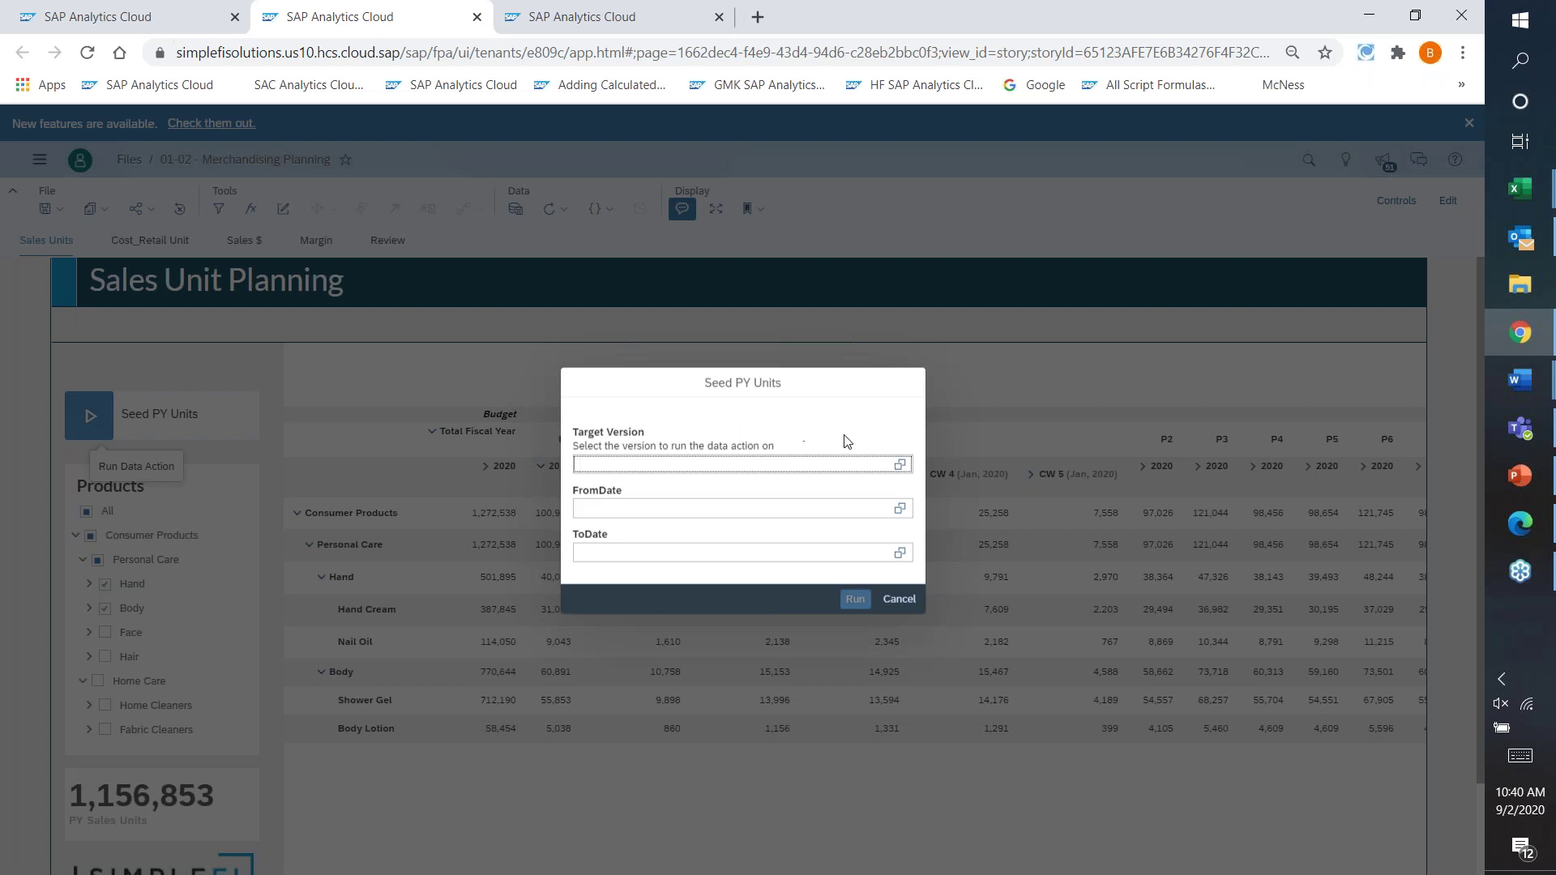
pyautogui.click(901, 466)
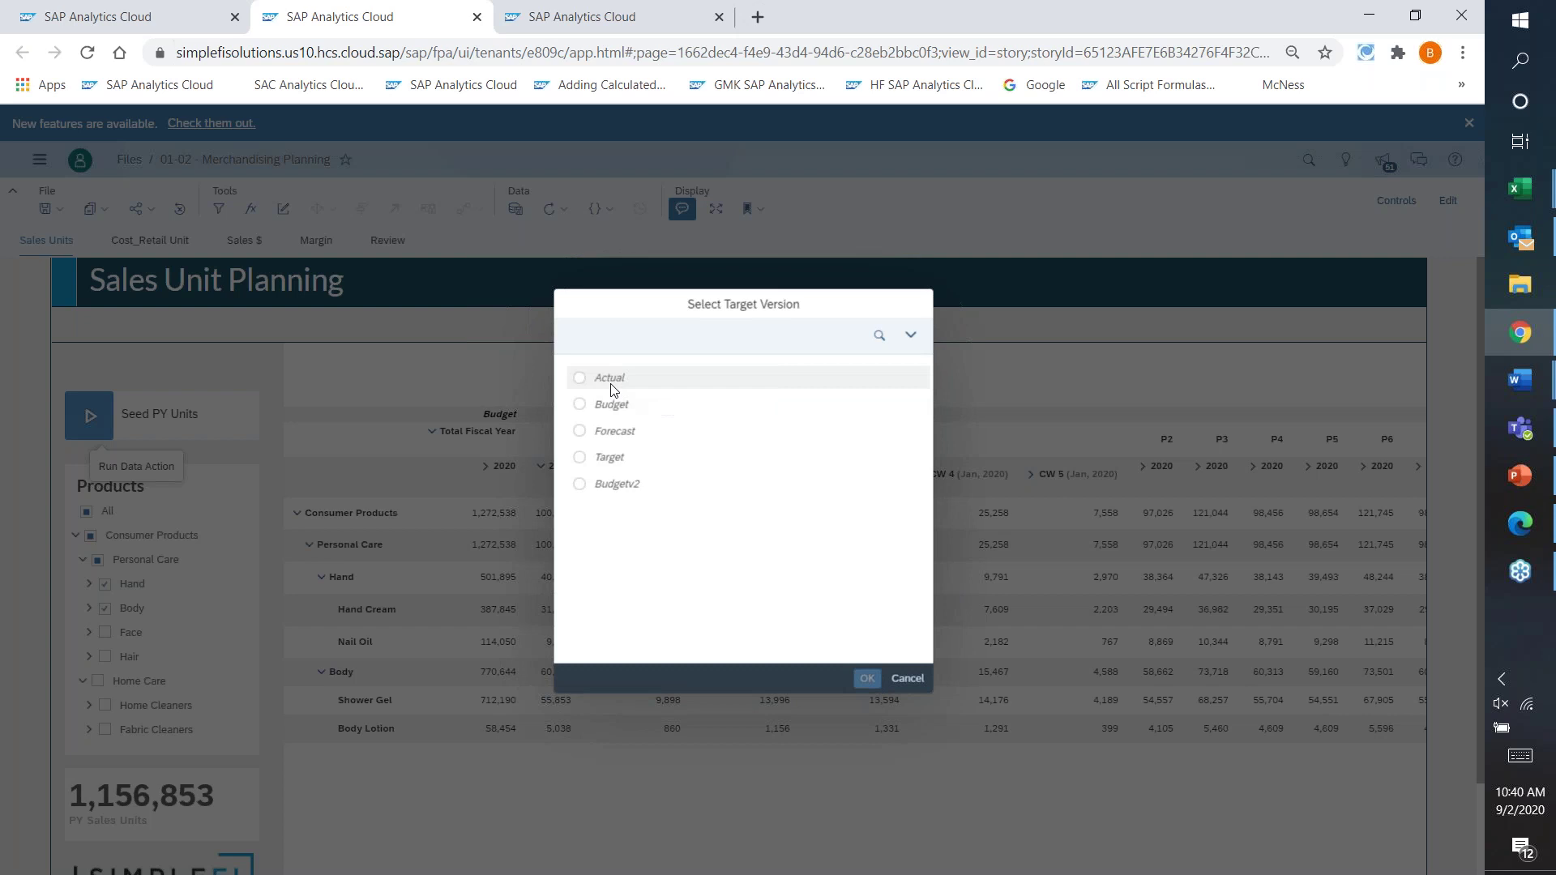
pyautogui.click(579, 404)
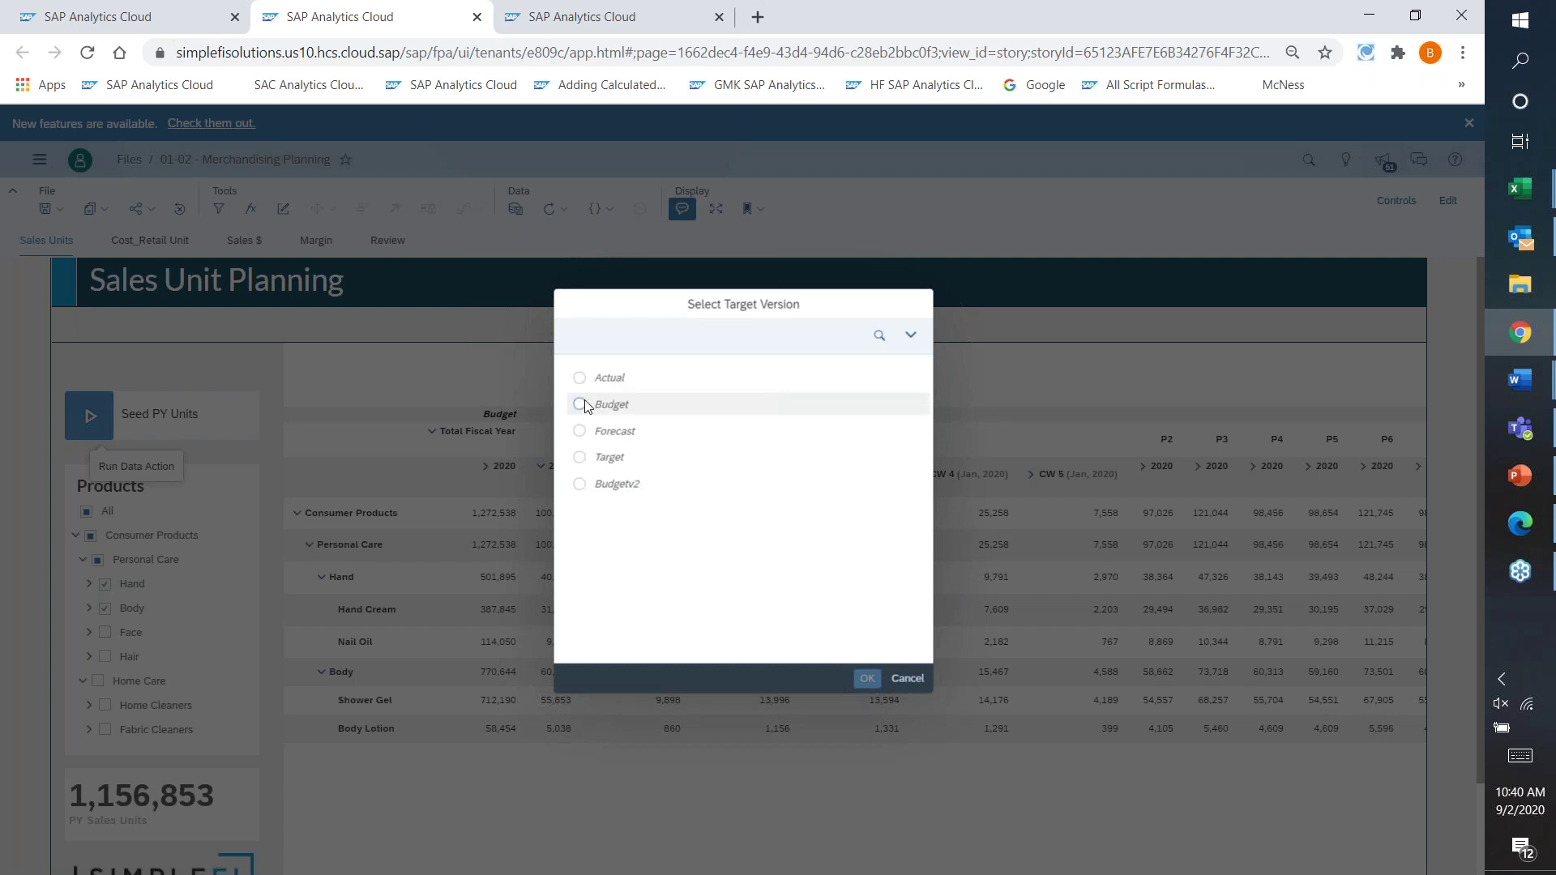
pyautogui.click(866, 679)
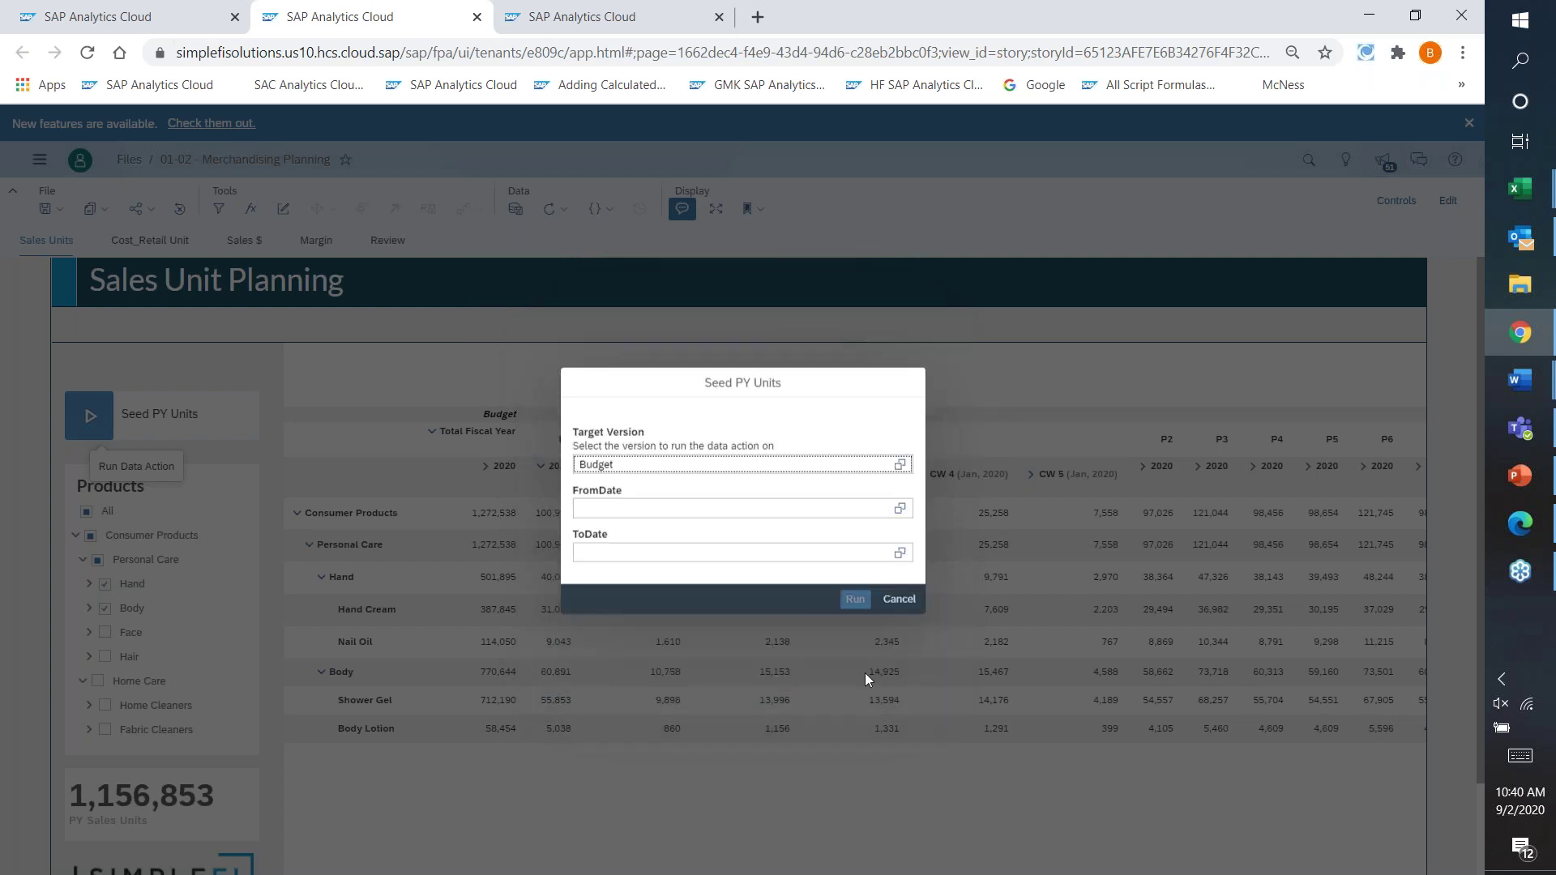
pyautogui.click(900, 509)
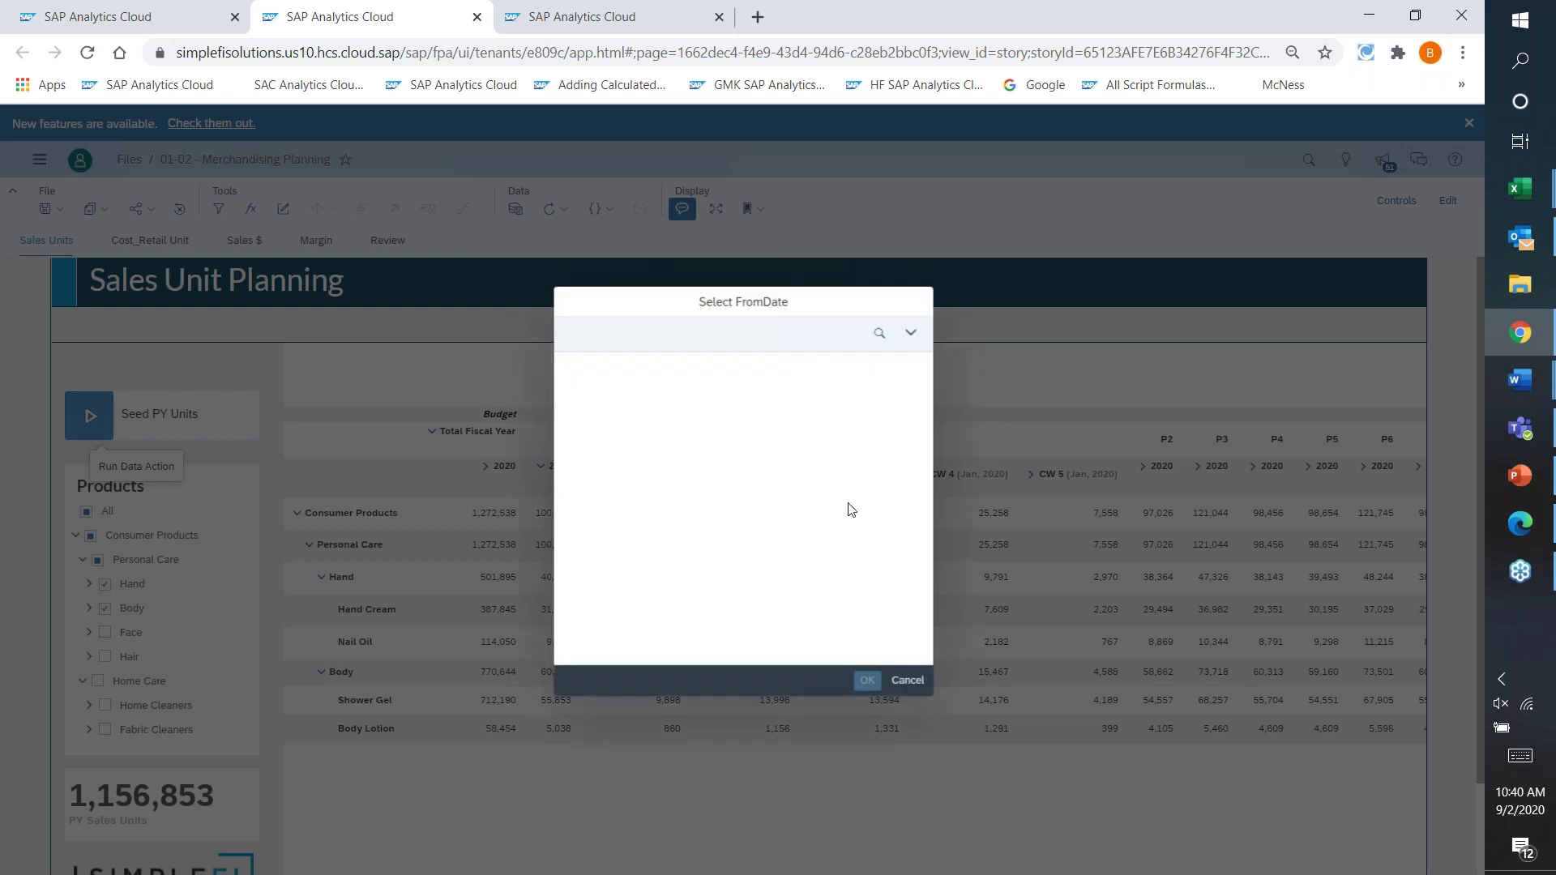
pyautogui.click(614, 437)
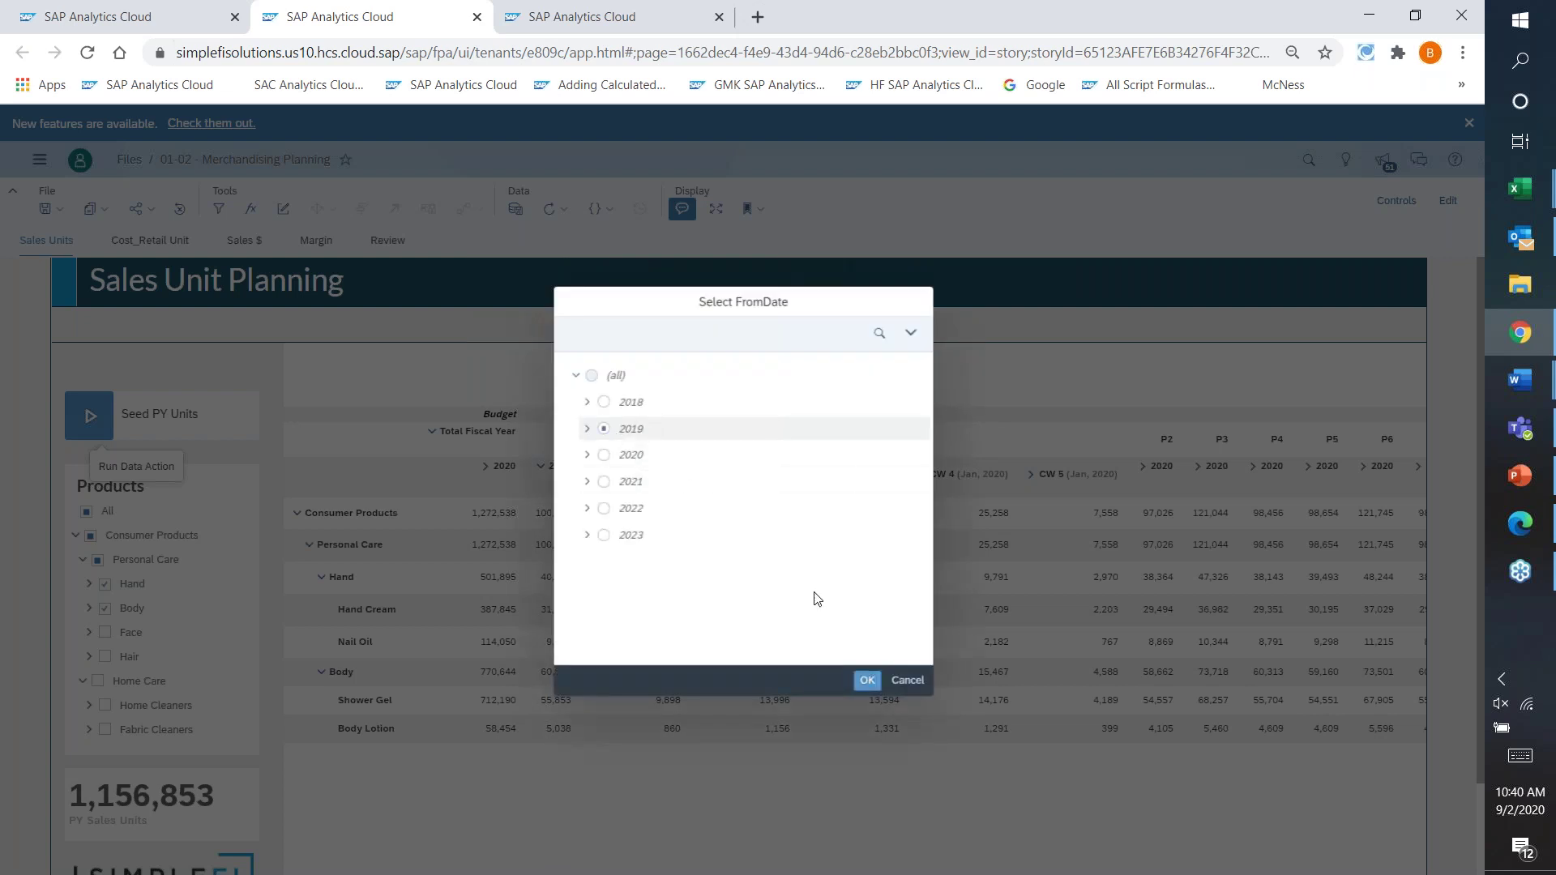
pyautogui.click(866, 680)
pyautogui.click(899, 552)
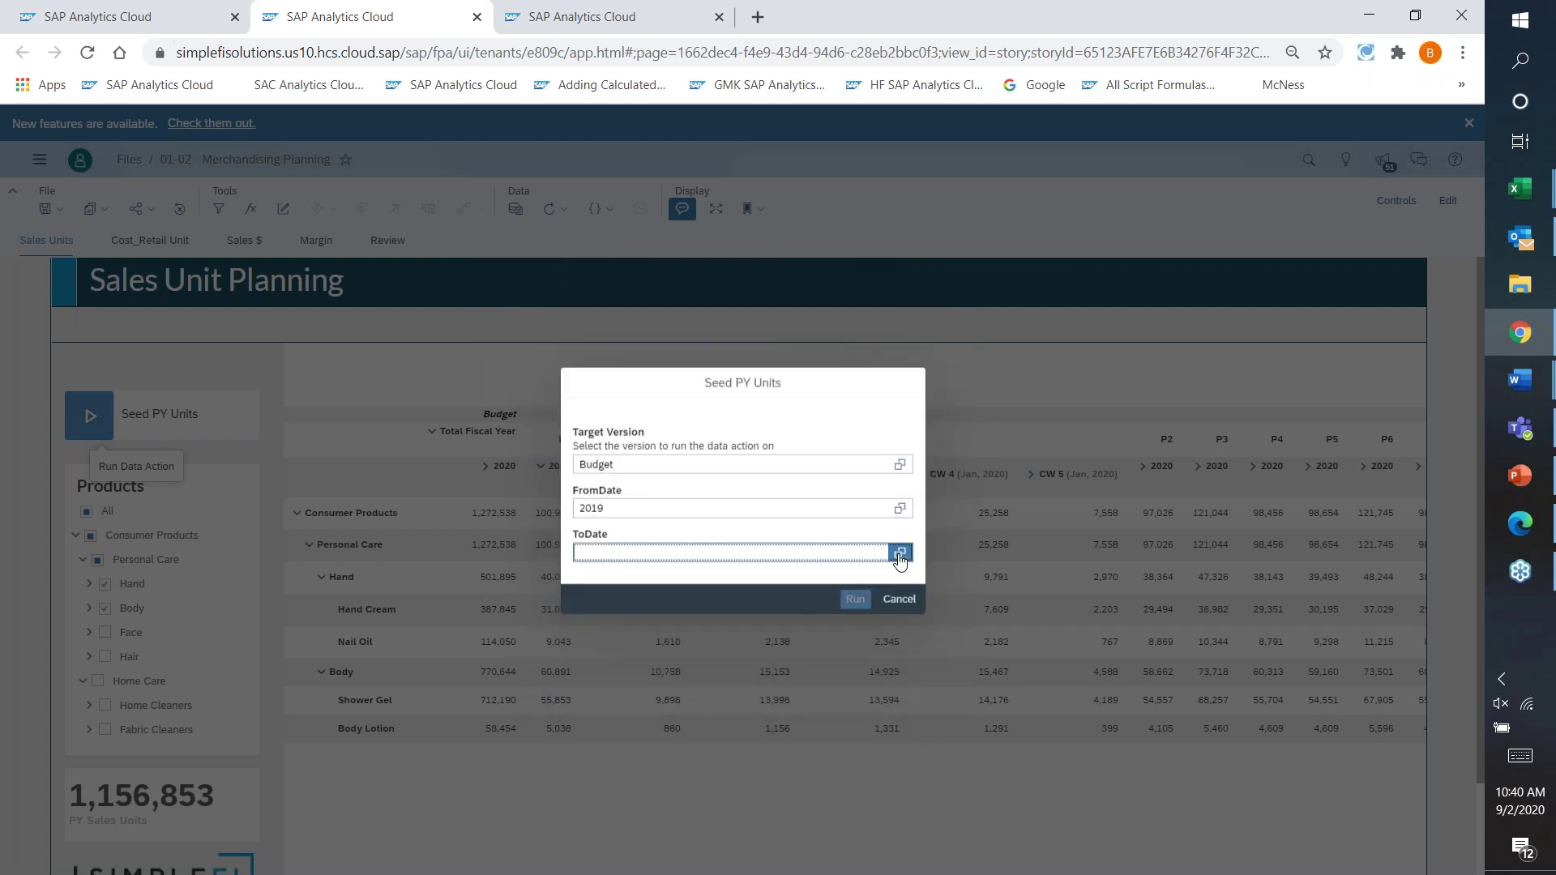
pyautogui.click(606, 455)
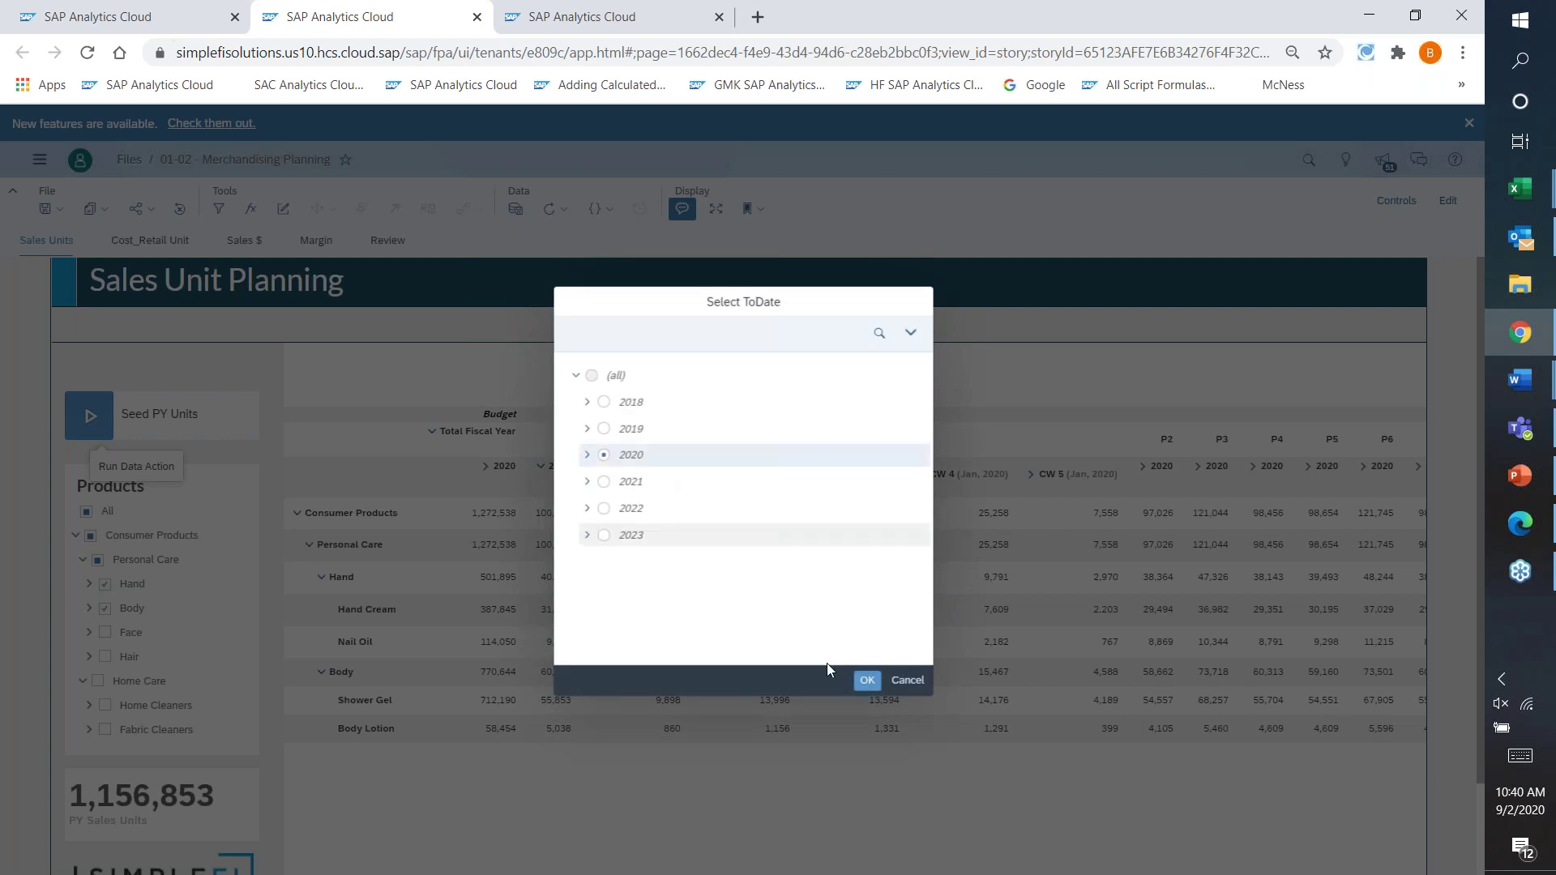
pyautogui.click(863, 683)
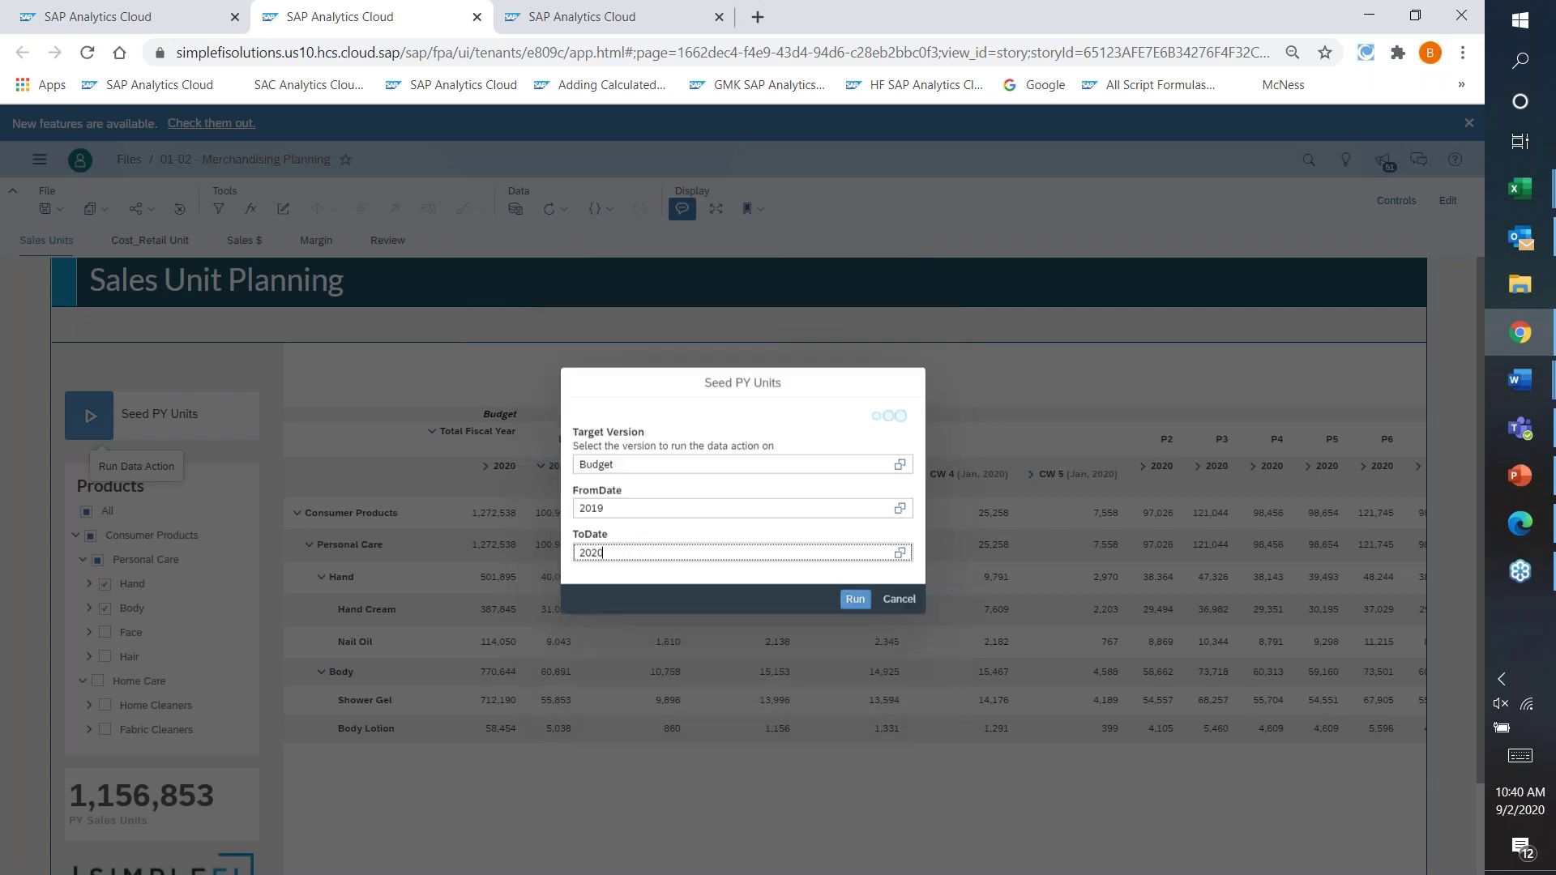
pyautogui.click(856, 599)
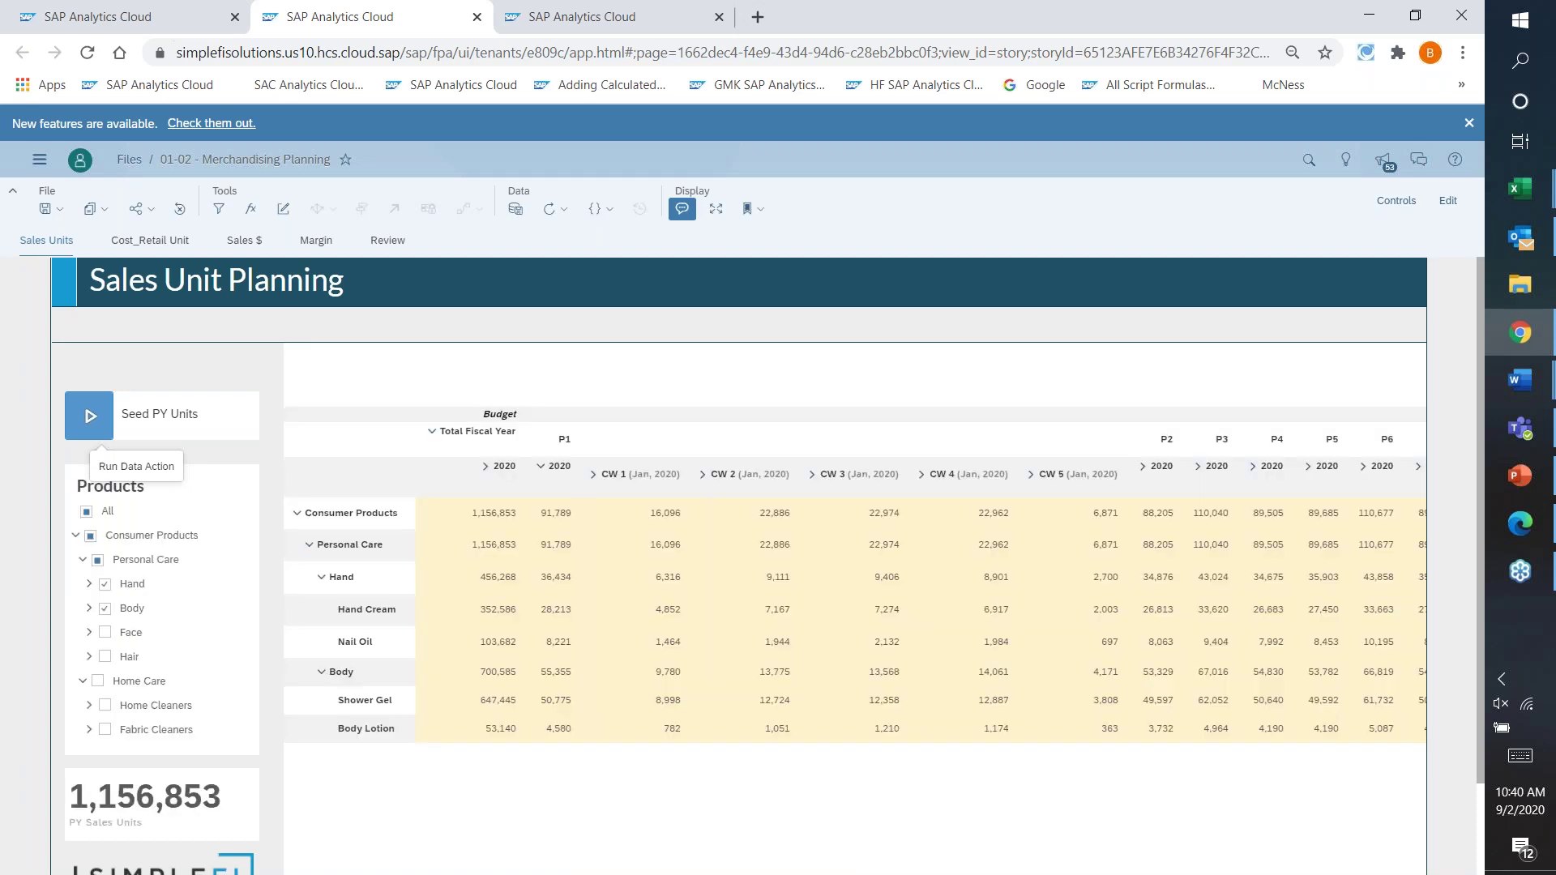
# Examine the seeded 2020 units for Consumer Products and Personal Care, and the P1 units for Body.
pyautogui.click(480, 522)
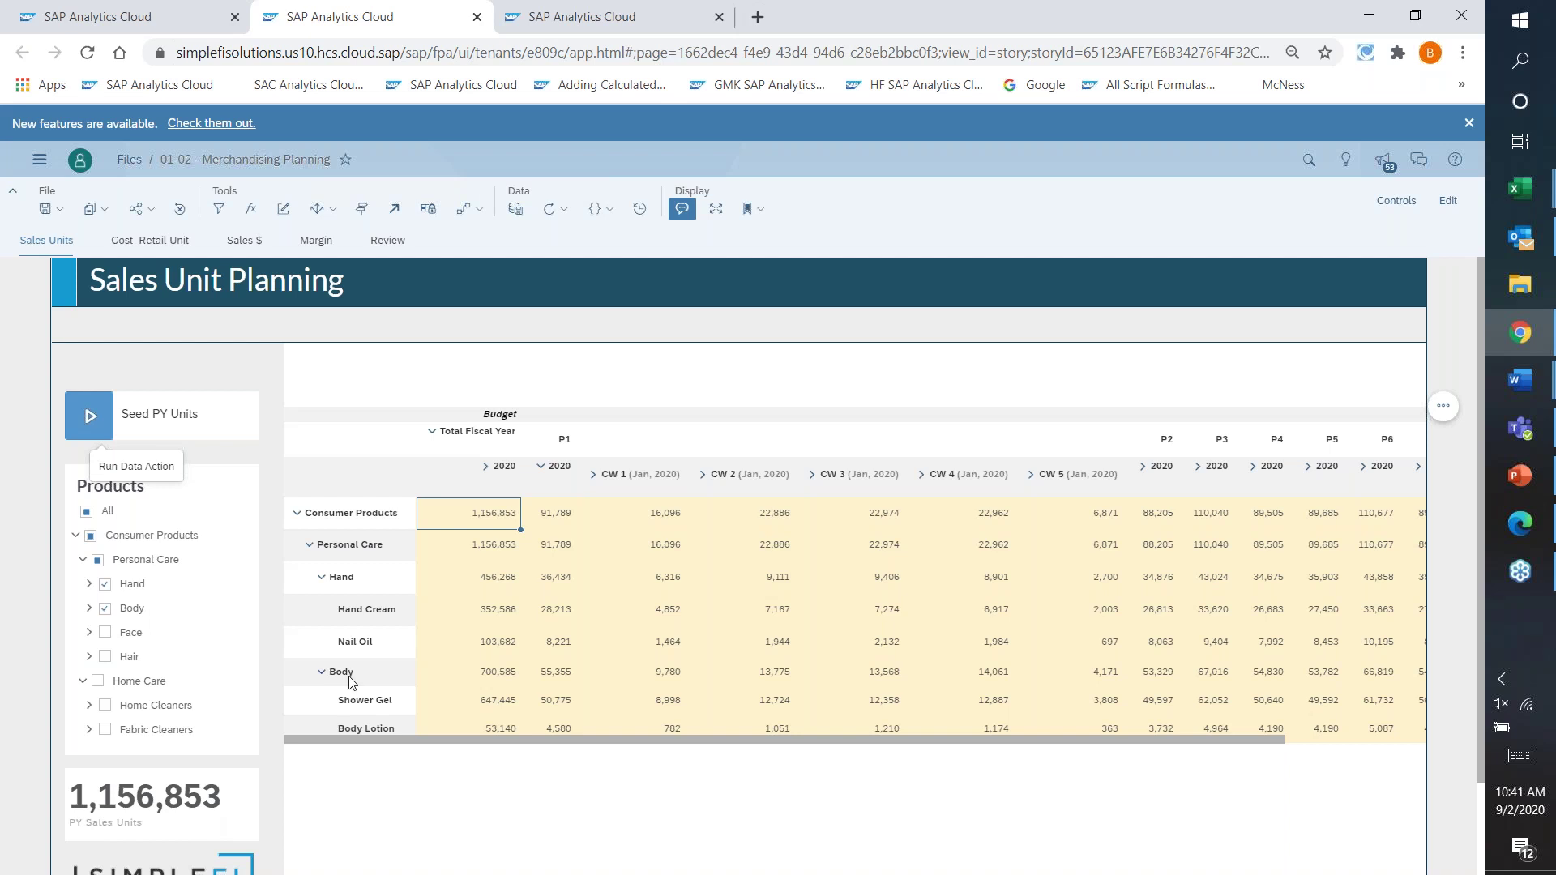
pyautogui.click(479, 551)
pyautogui.press('Right')
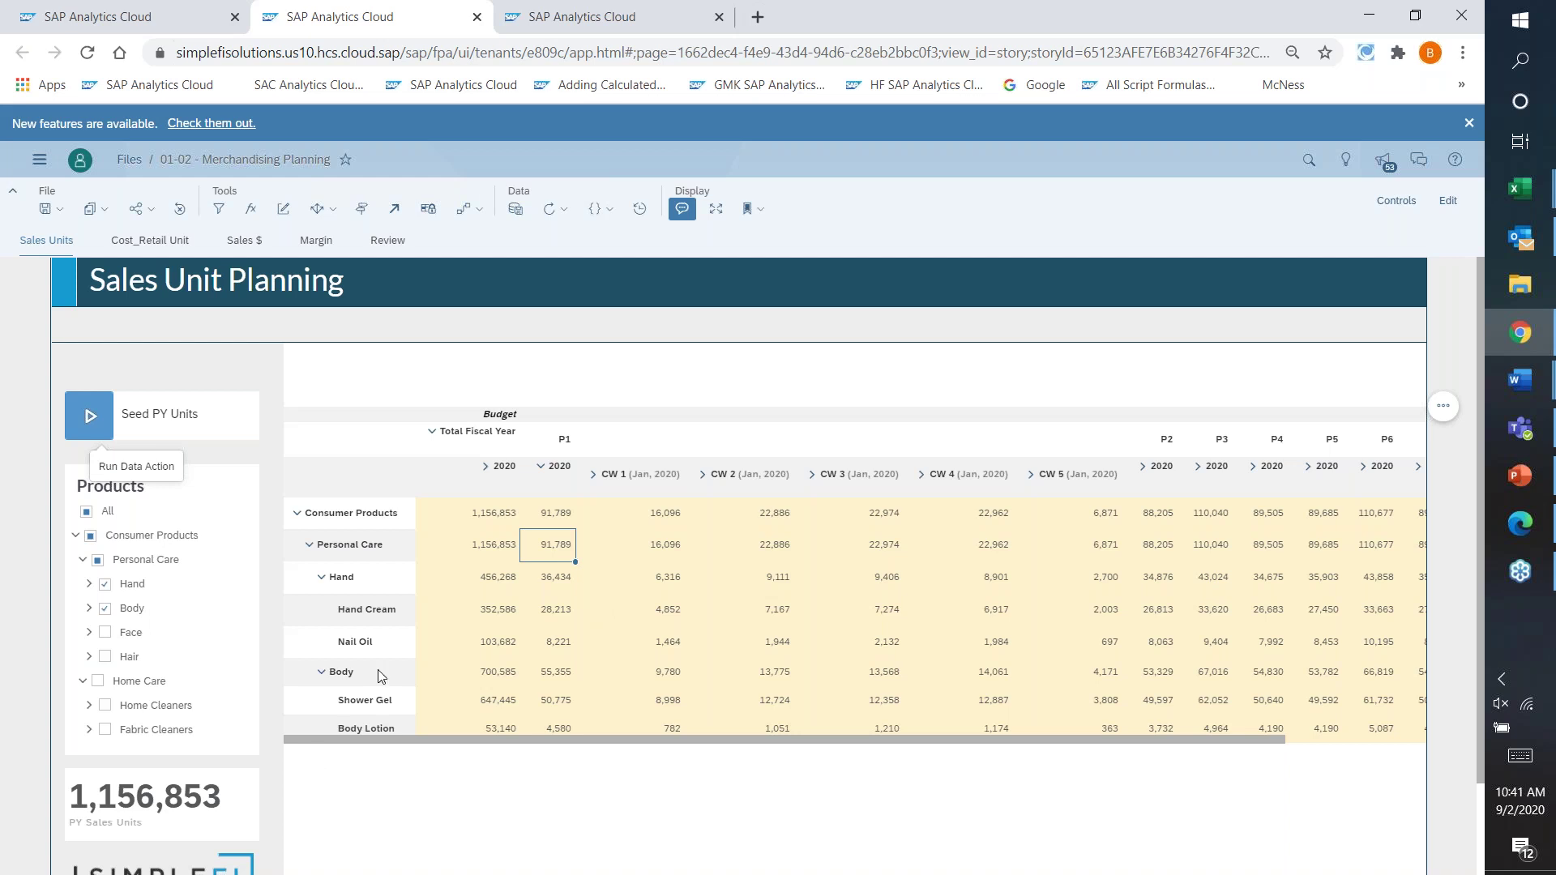
pyautogui.click(561, 676)
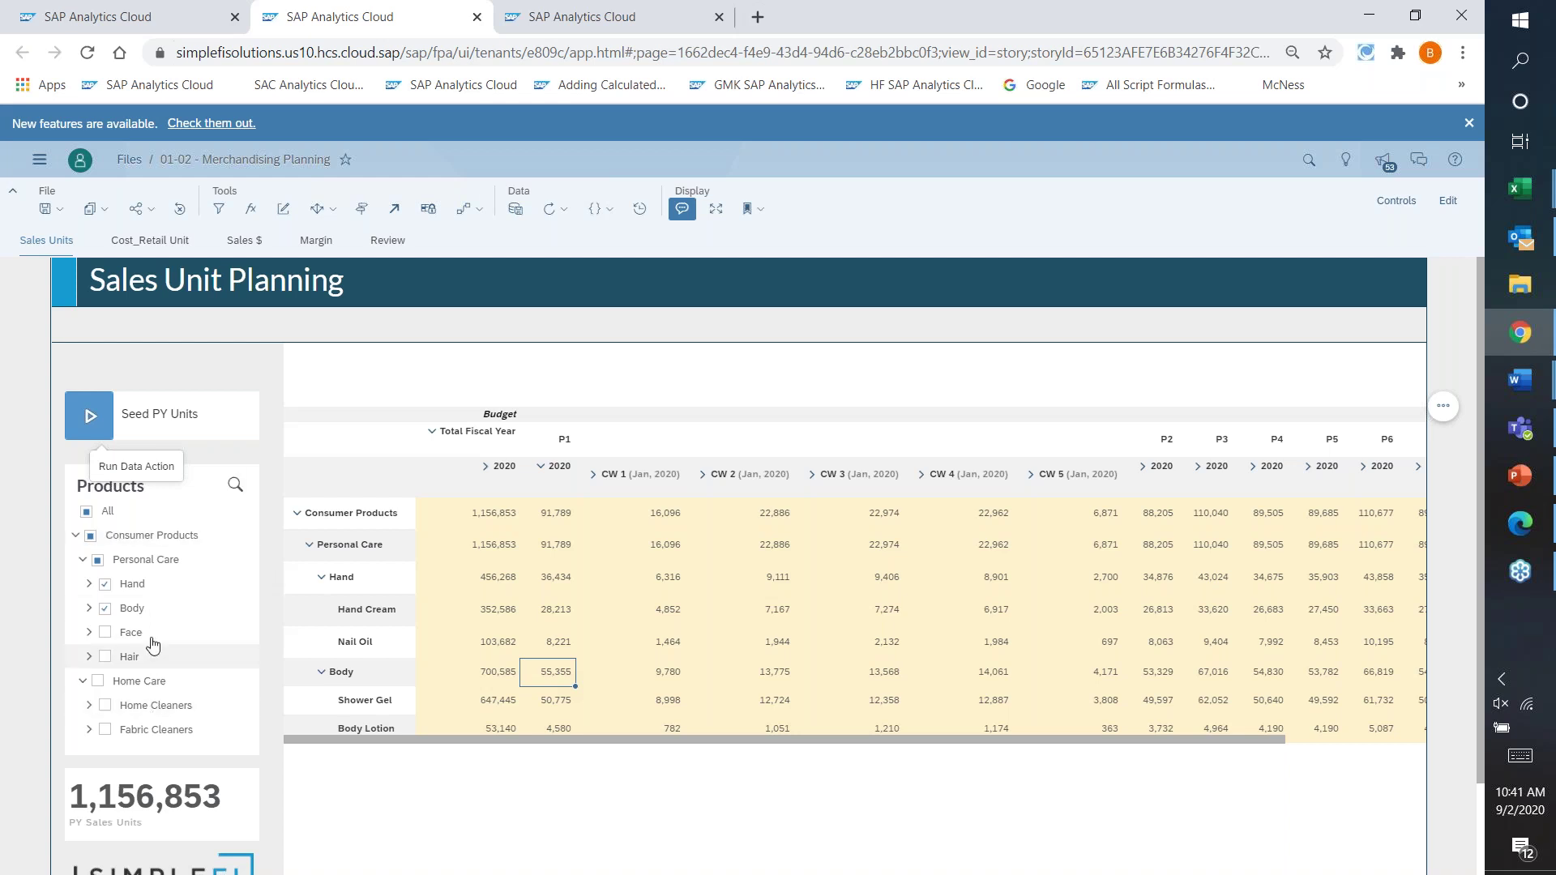
# Decrease Personal Care's P1 2020 sales units by 5%, and refresh the data.
pyautogui.click(555, 550)
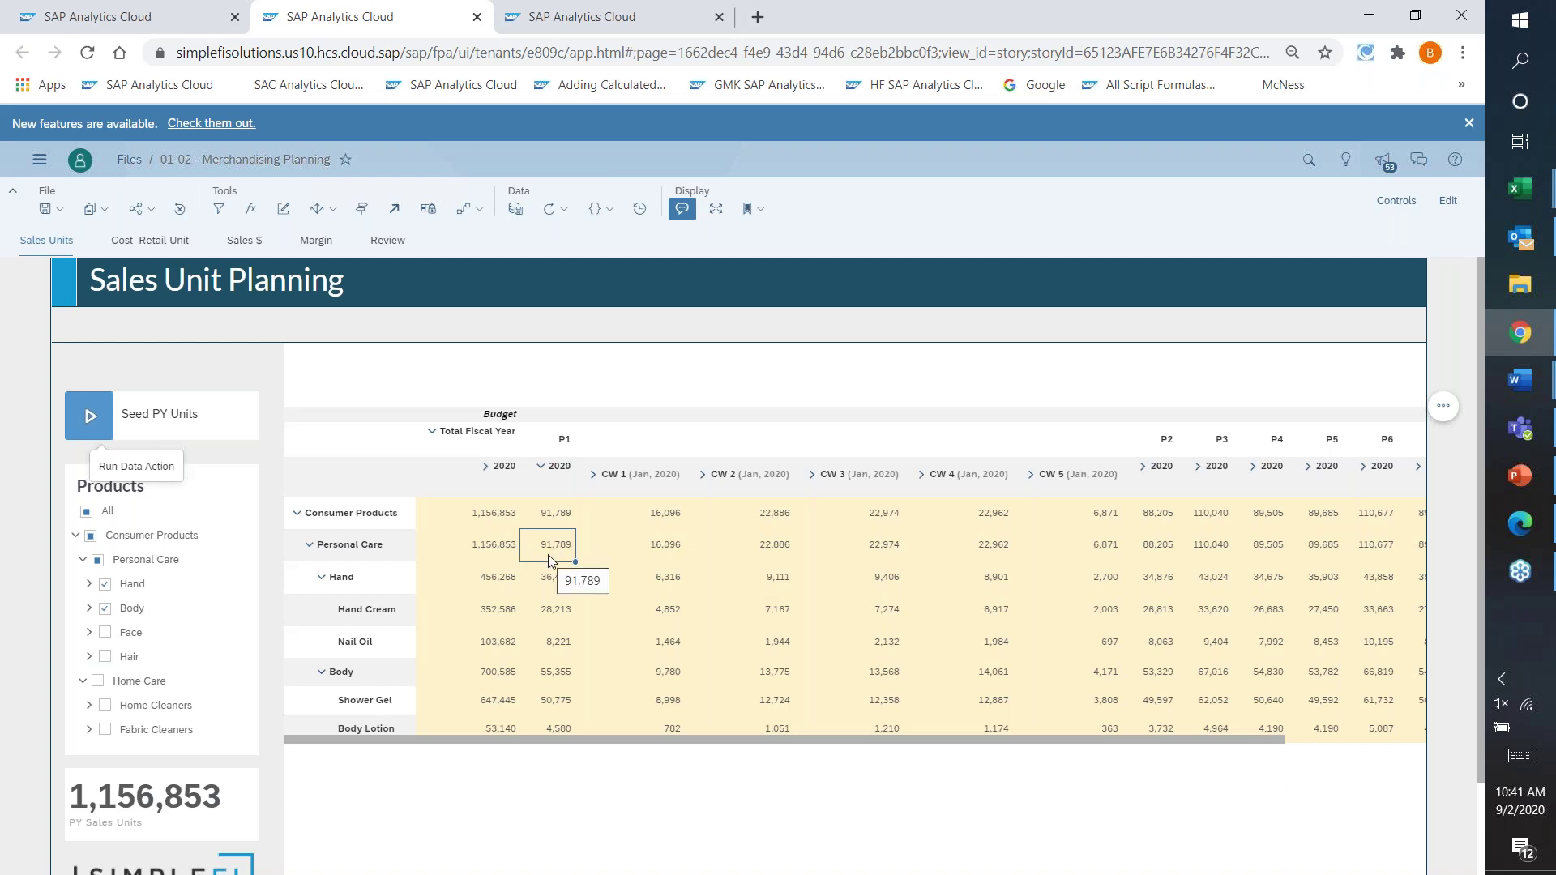
pyautogui.doubleClick(549, 559)
pyautogui.write('-5%')
pyautogui.press('Return')
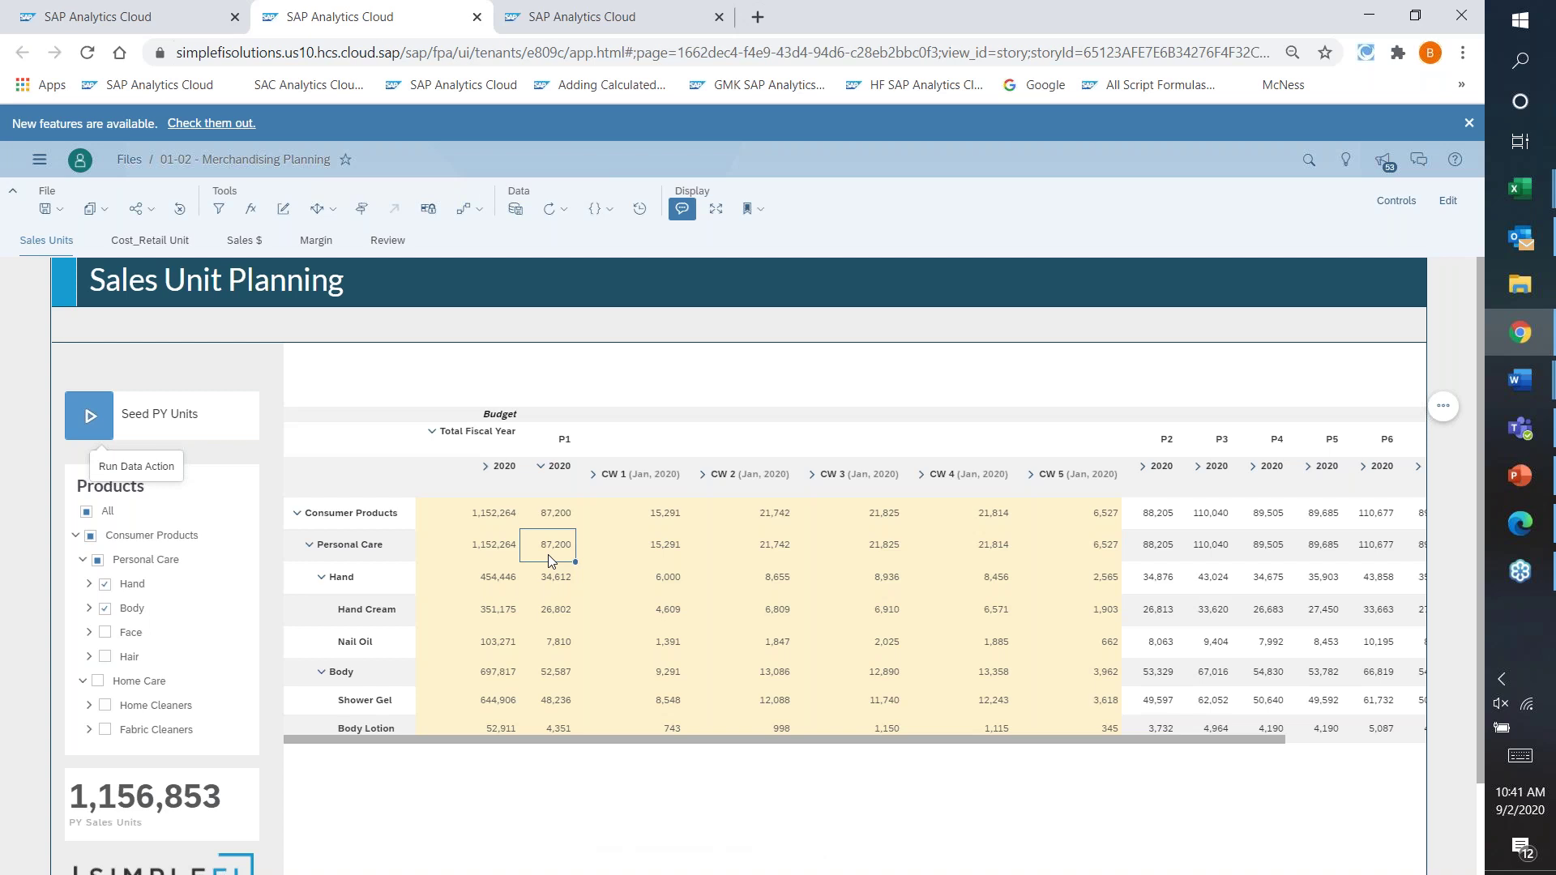
pyautogui.click(571, 214)
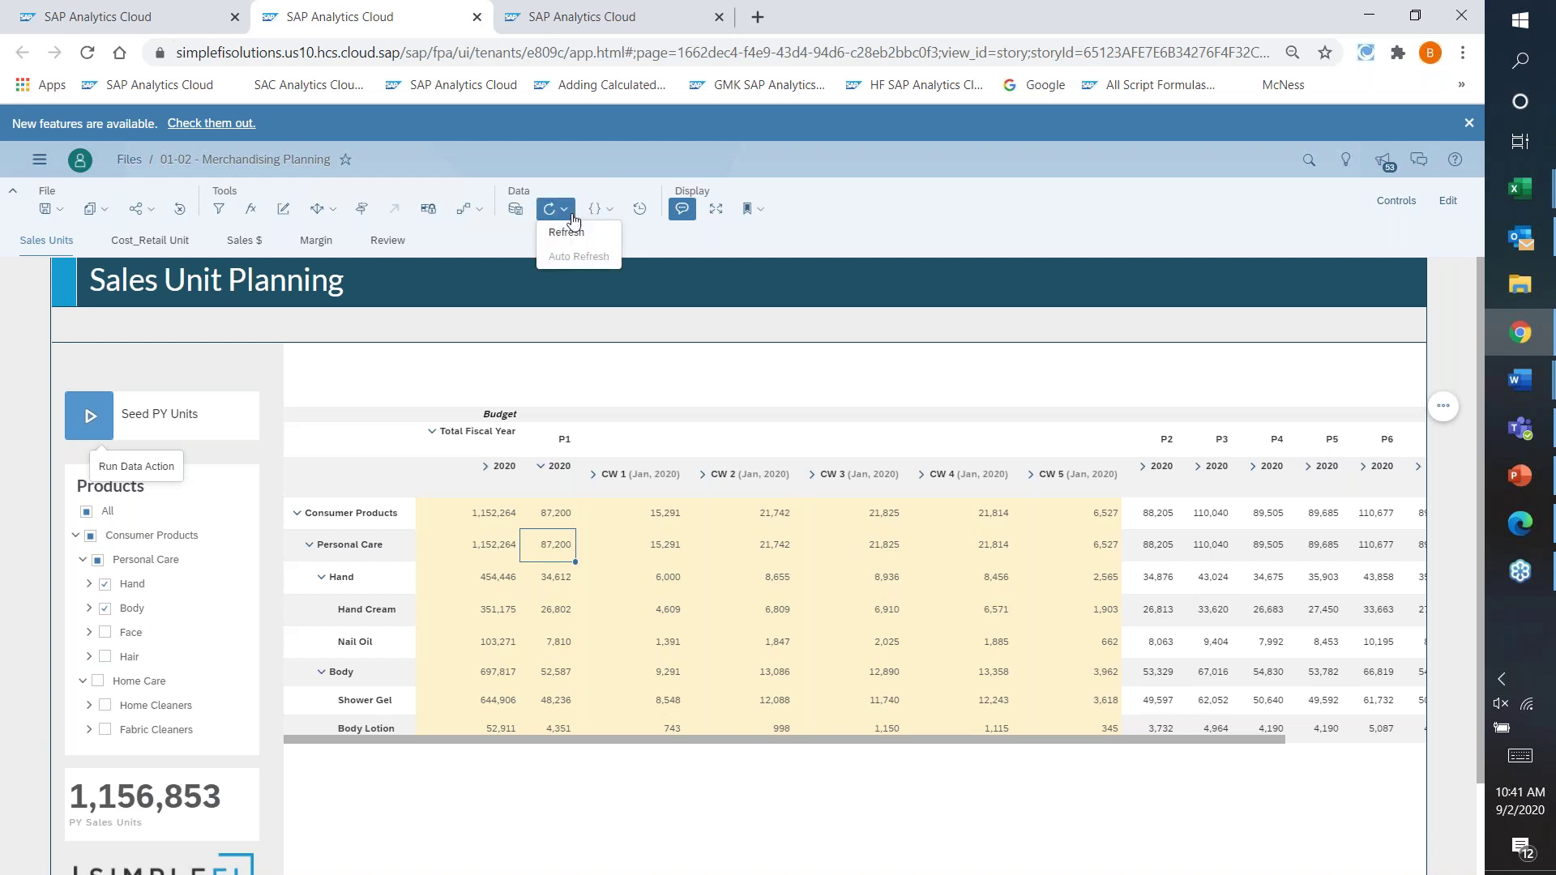
pyautogui.click(567, 234)
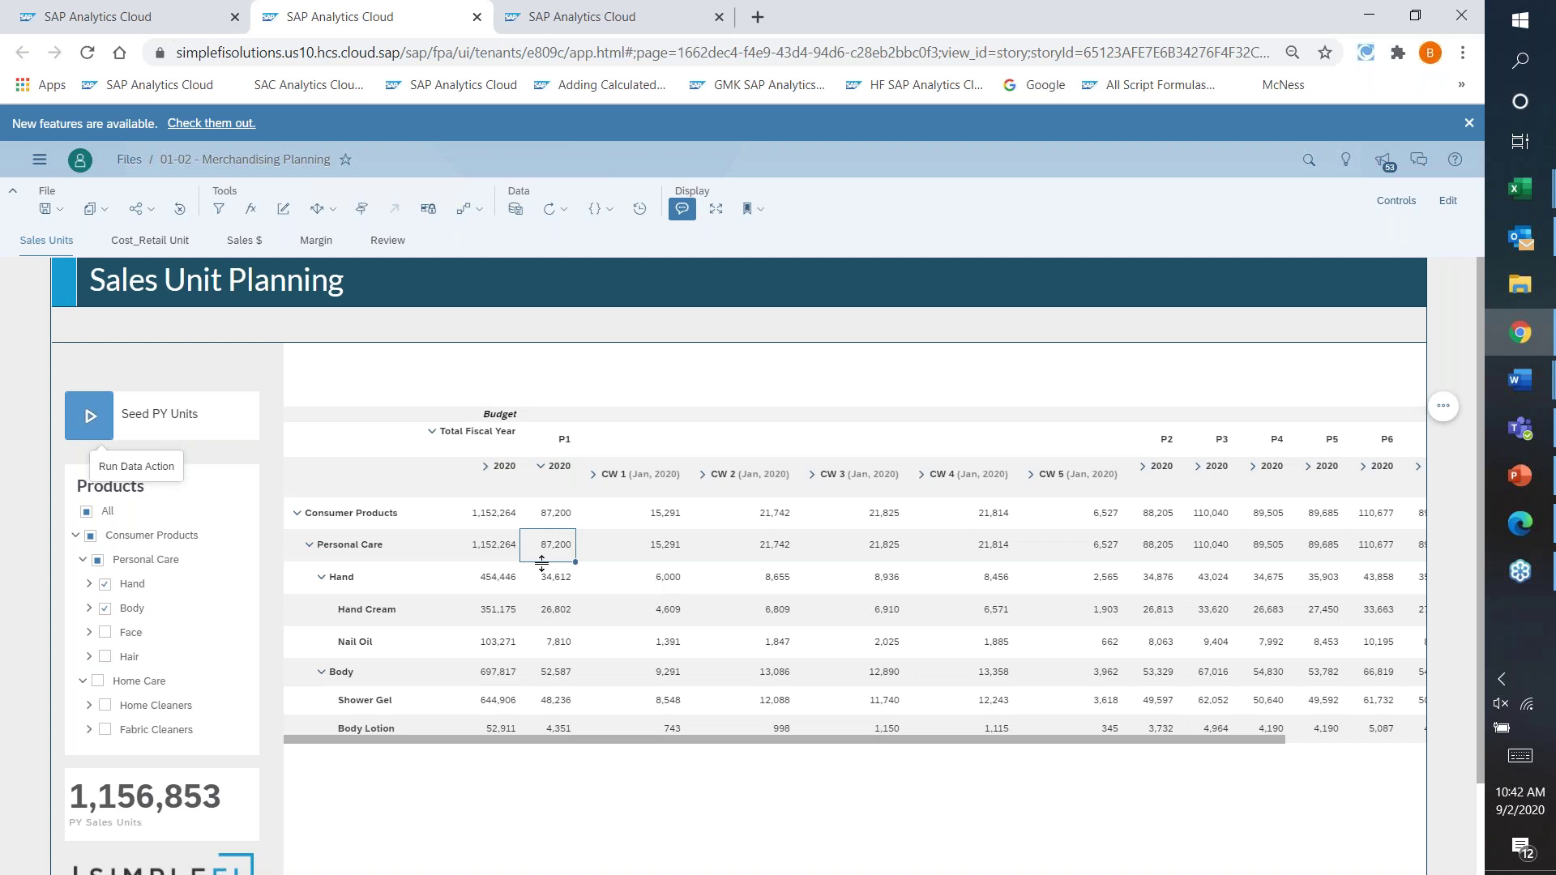
# Increase Personal Care's CW 1 (Jan, 2020) sales units by 10%, and refresh the data.
pyautogui.click(662, 548)
pyautogui.write('=')
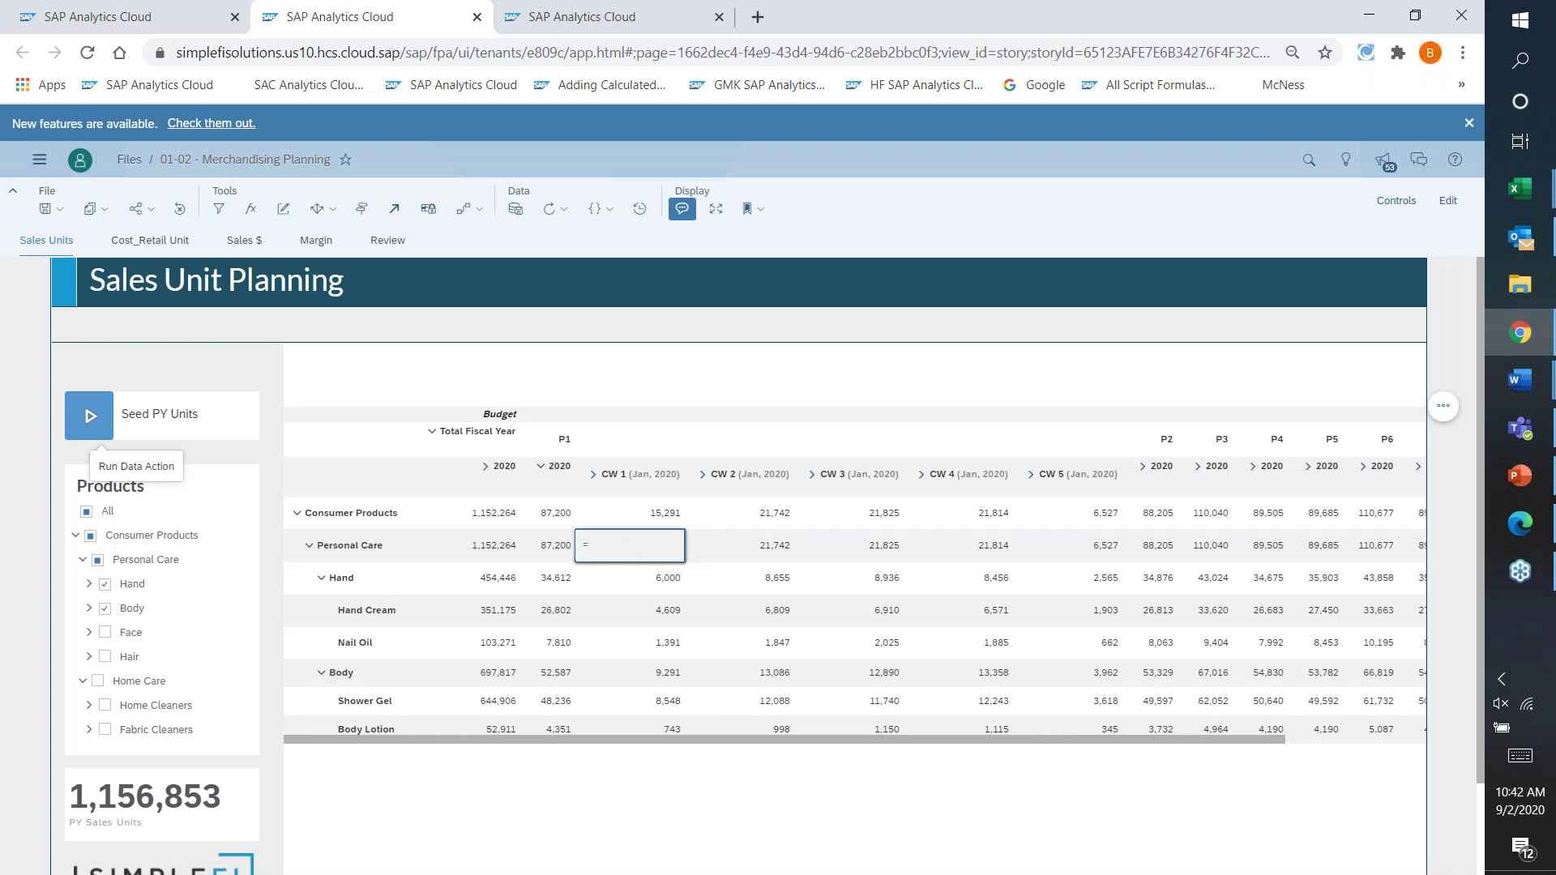
pyautogui.write('+10%')
pyautogui.press('Return')
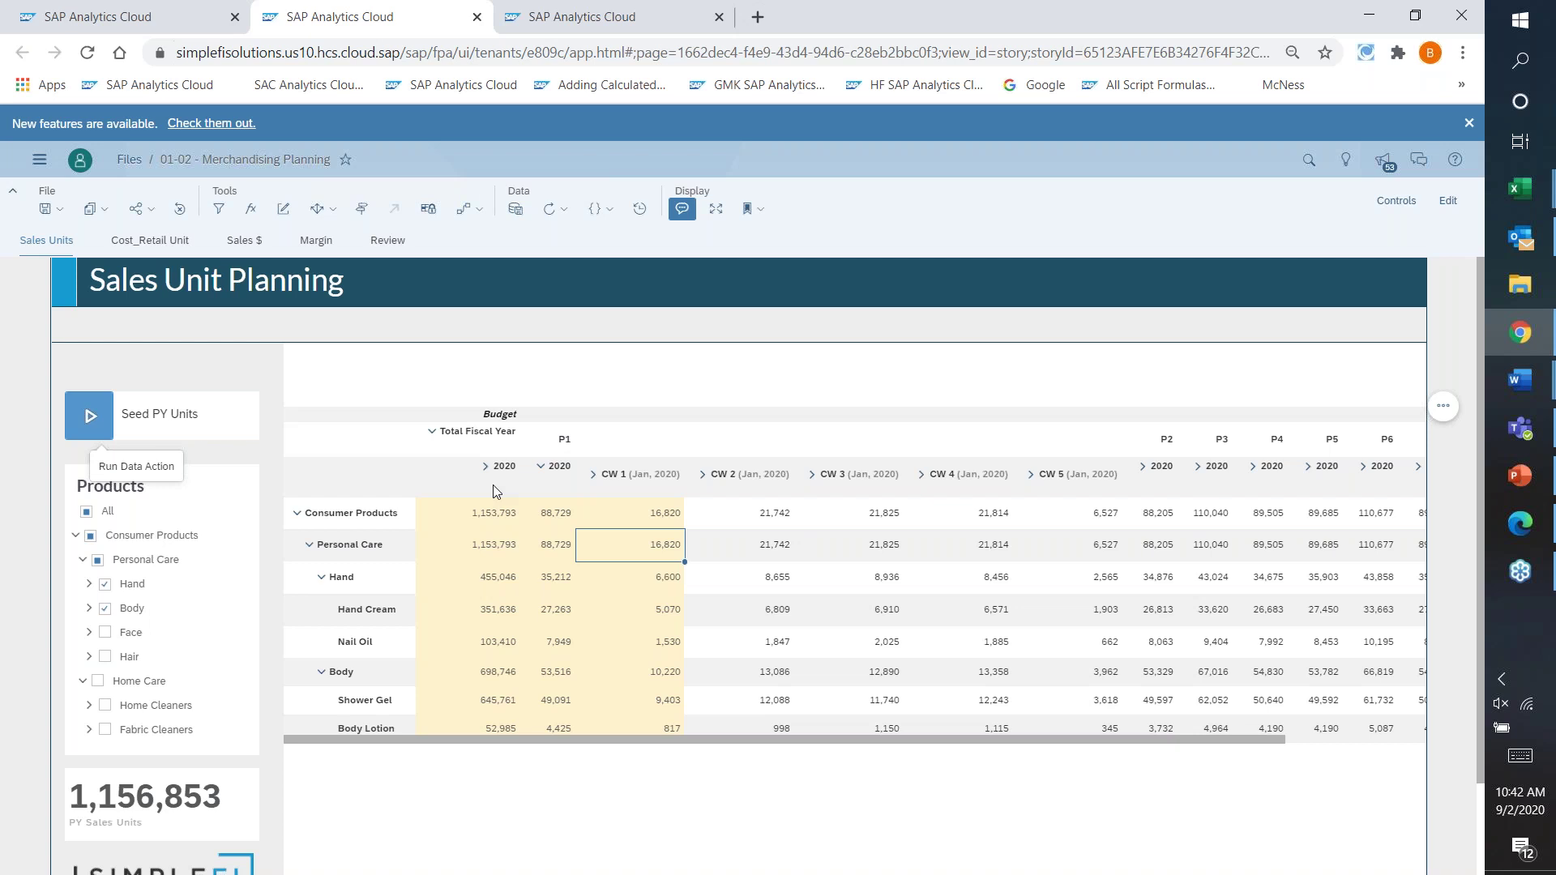
pyautogui.click(563, 209)
pyautogui.click(567, 233)
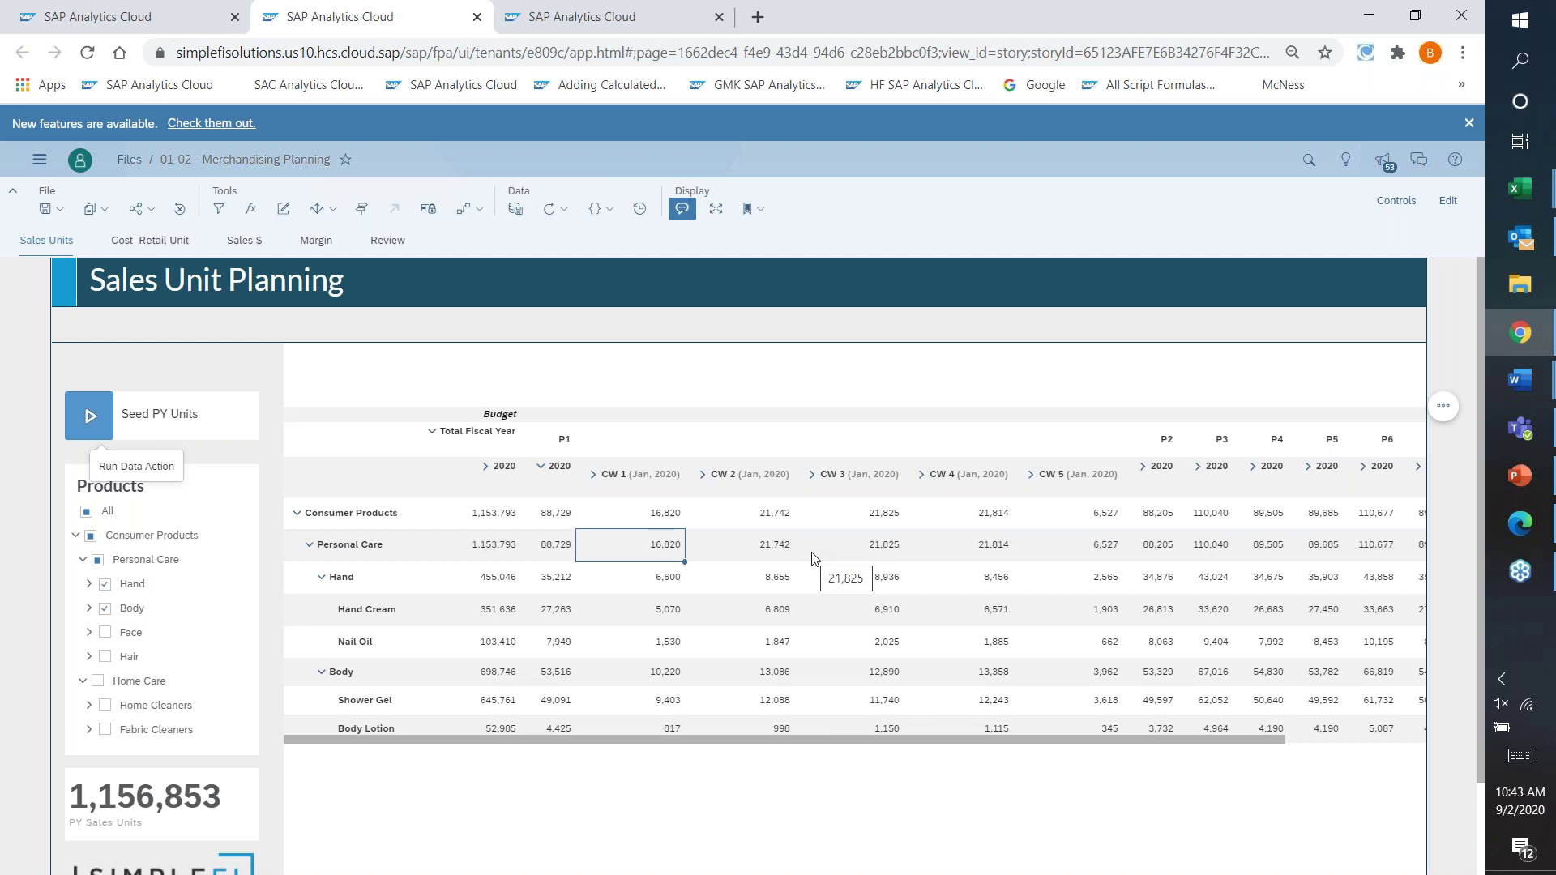
# Collapse P1 2020's weeks, and open the Cost_Retail Unit page to examine Hand Cream's full-year and P1 average unit retail.
pyautogui.click(543, 470)
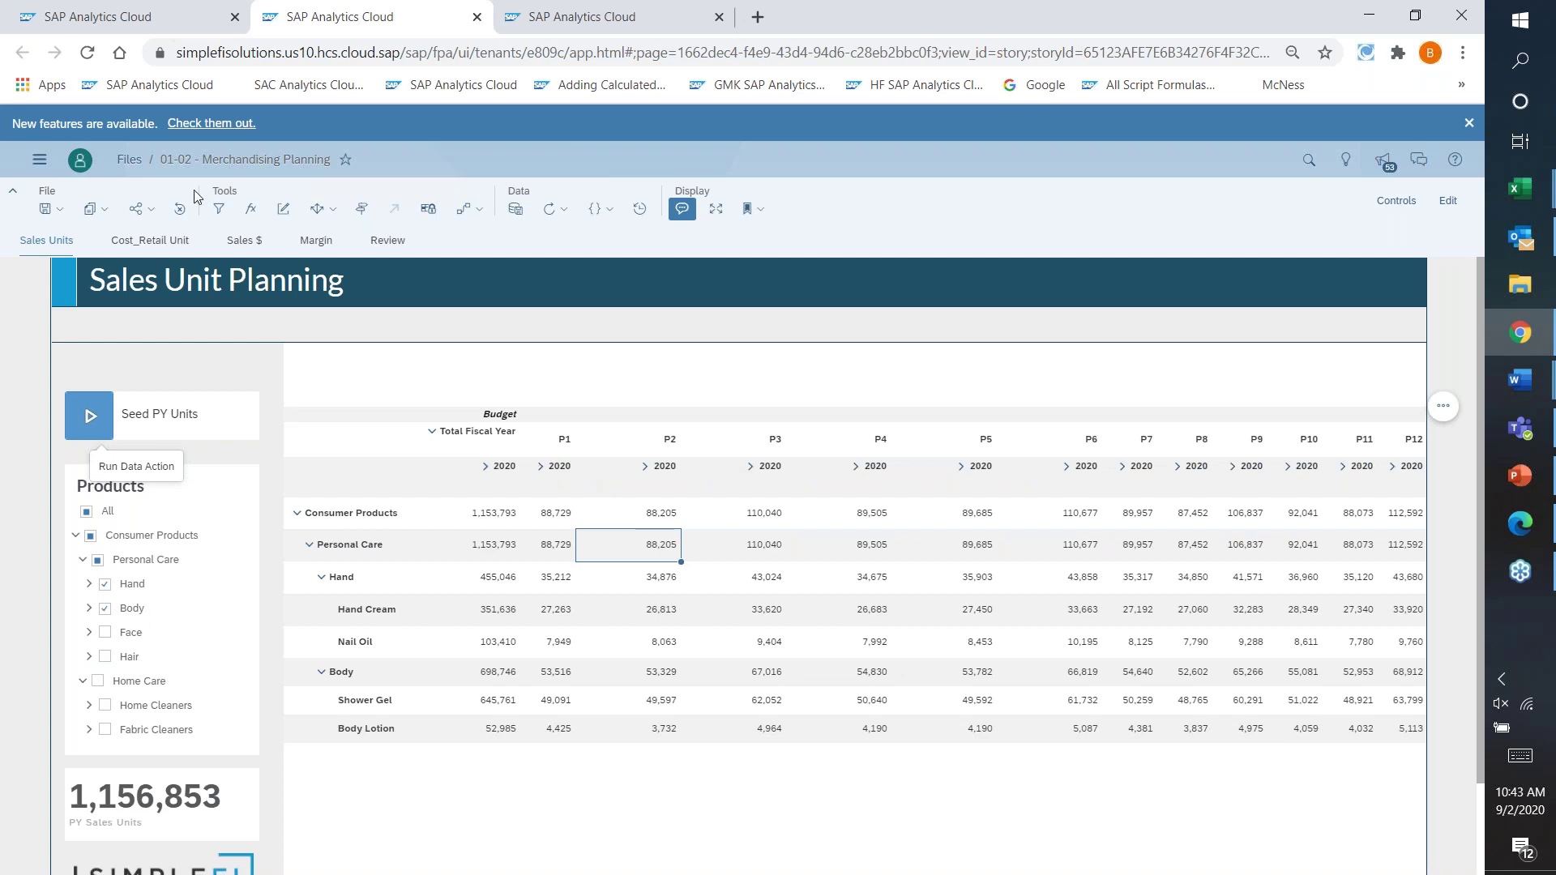
pyautogui.click(158, 246)
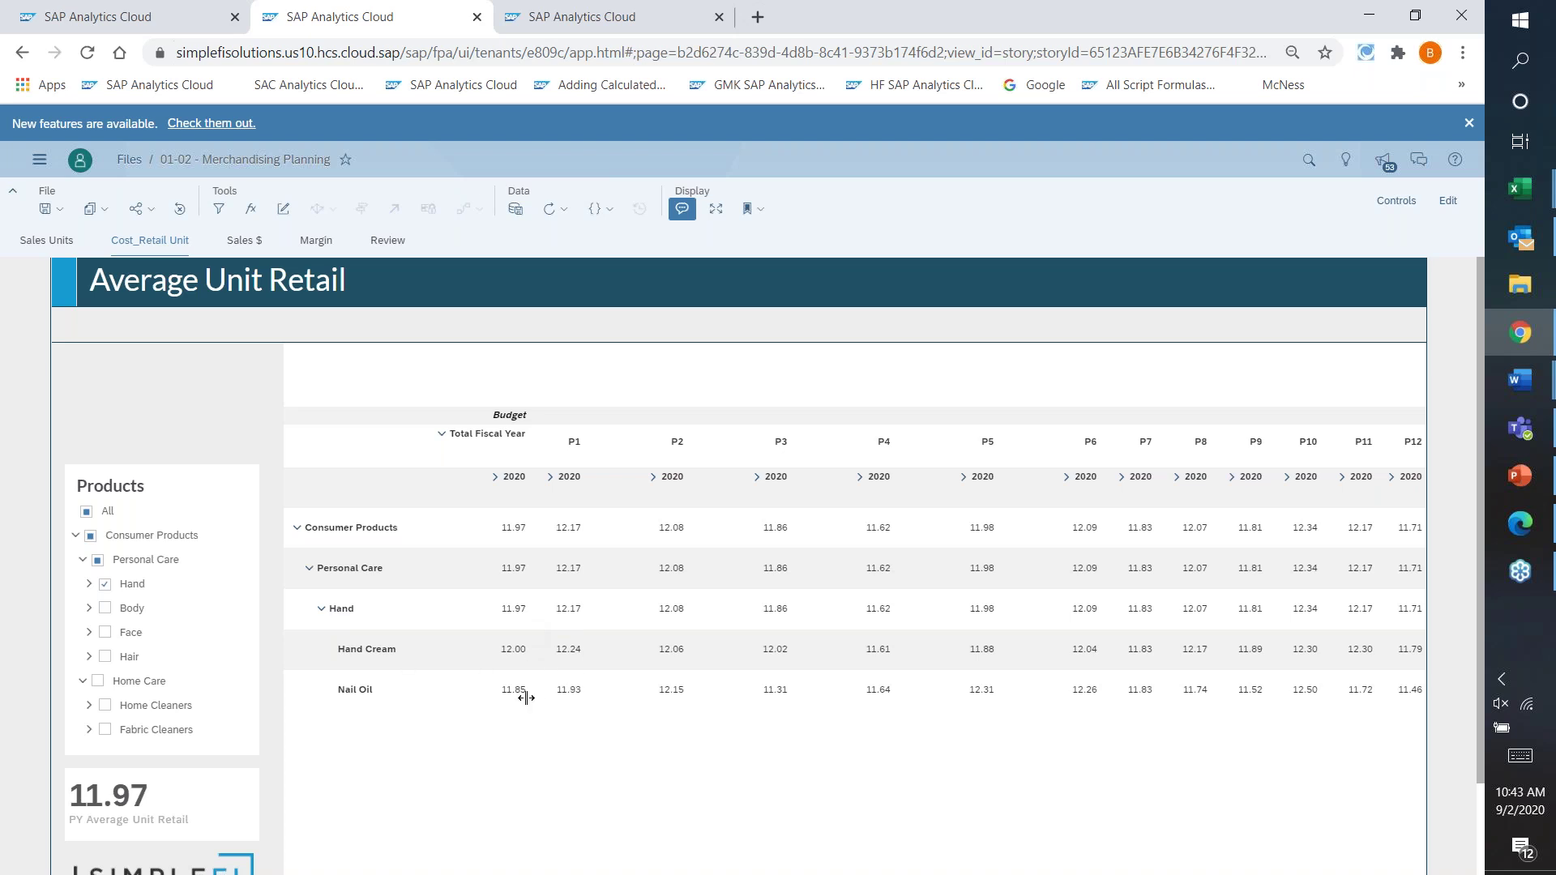
pyautogui.click(519, 656)
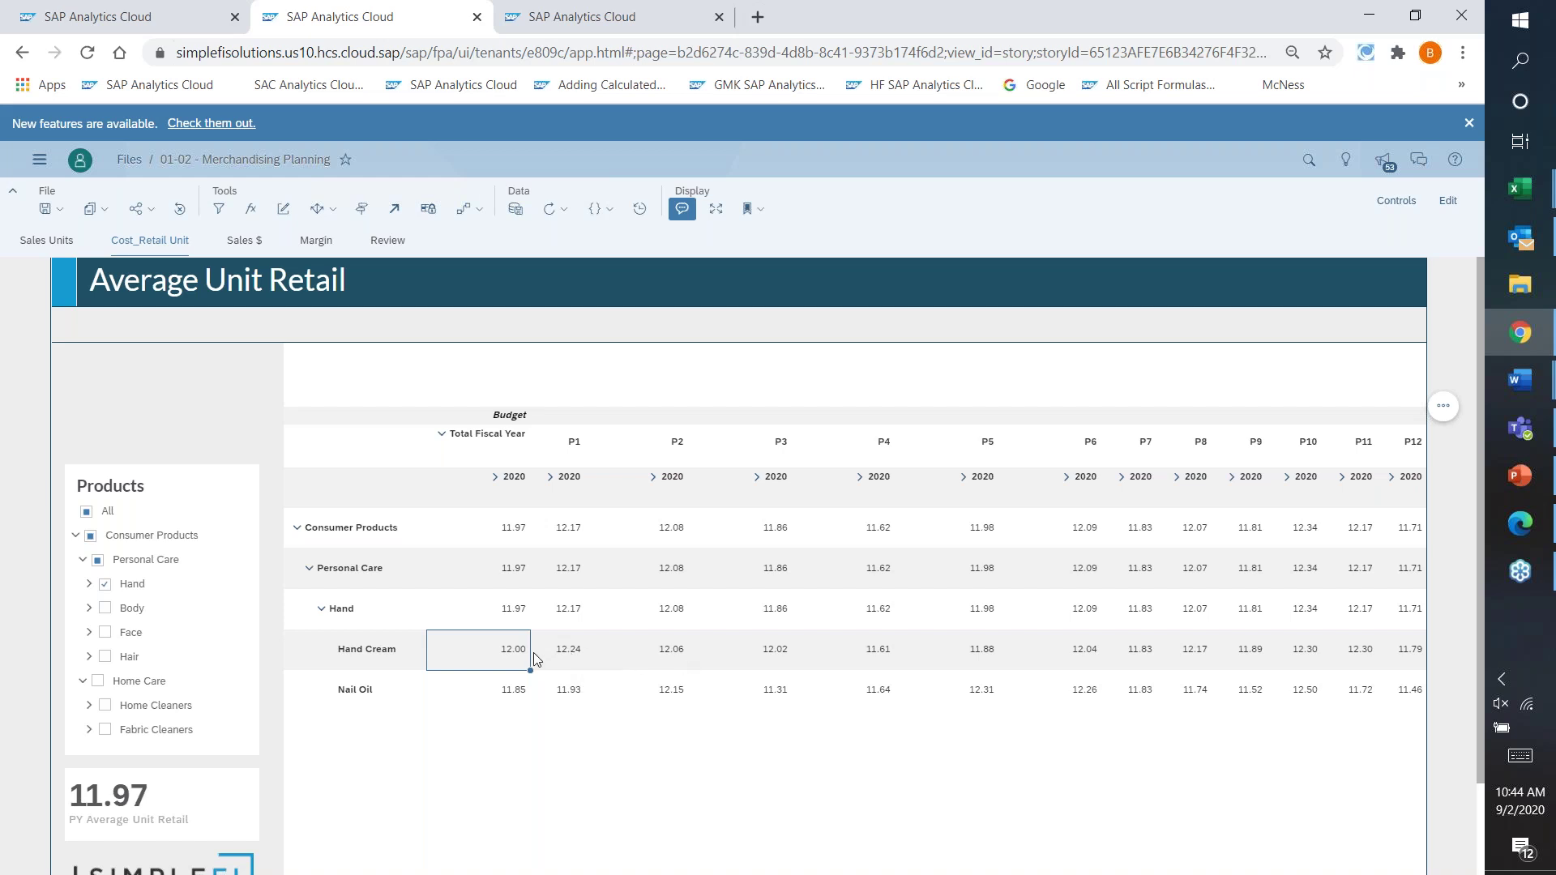
pyautogui.click(572, 657)
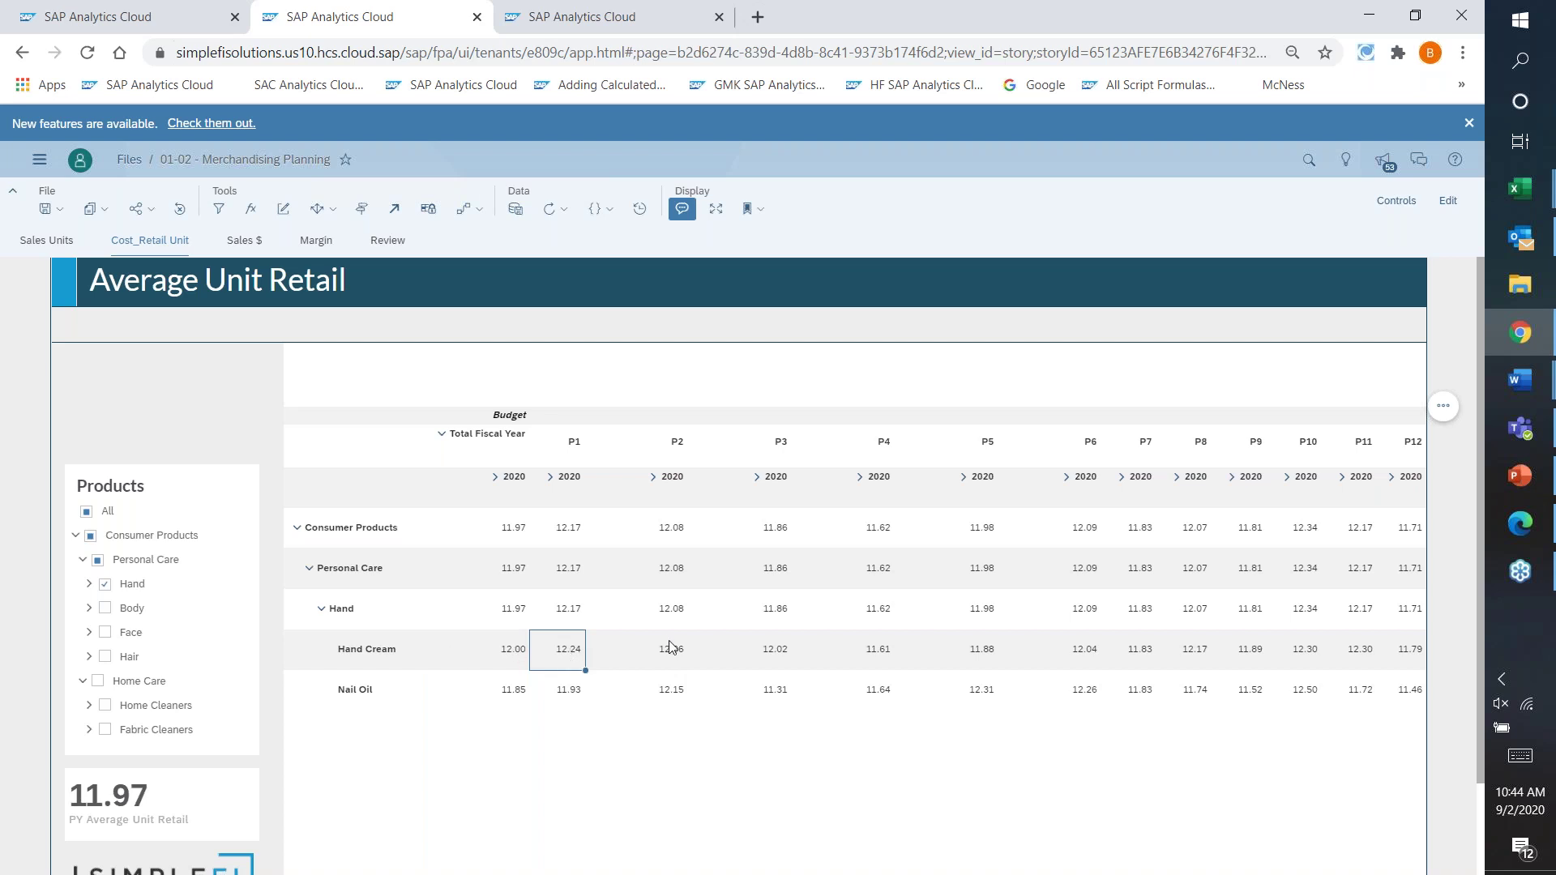
# Set Hand Cream's total fiscal year 2020 average unit retail to 8.50, and examine the effect on its parent product groups.
pyautogui.click(669, 667)
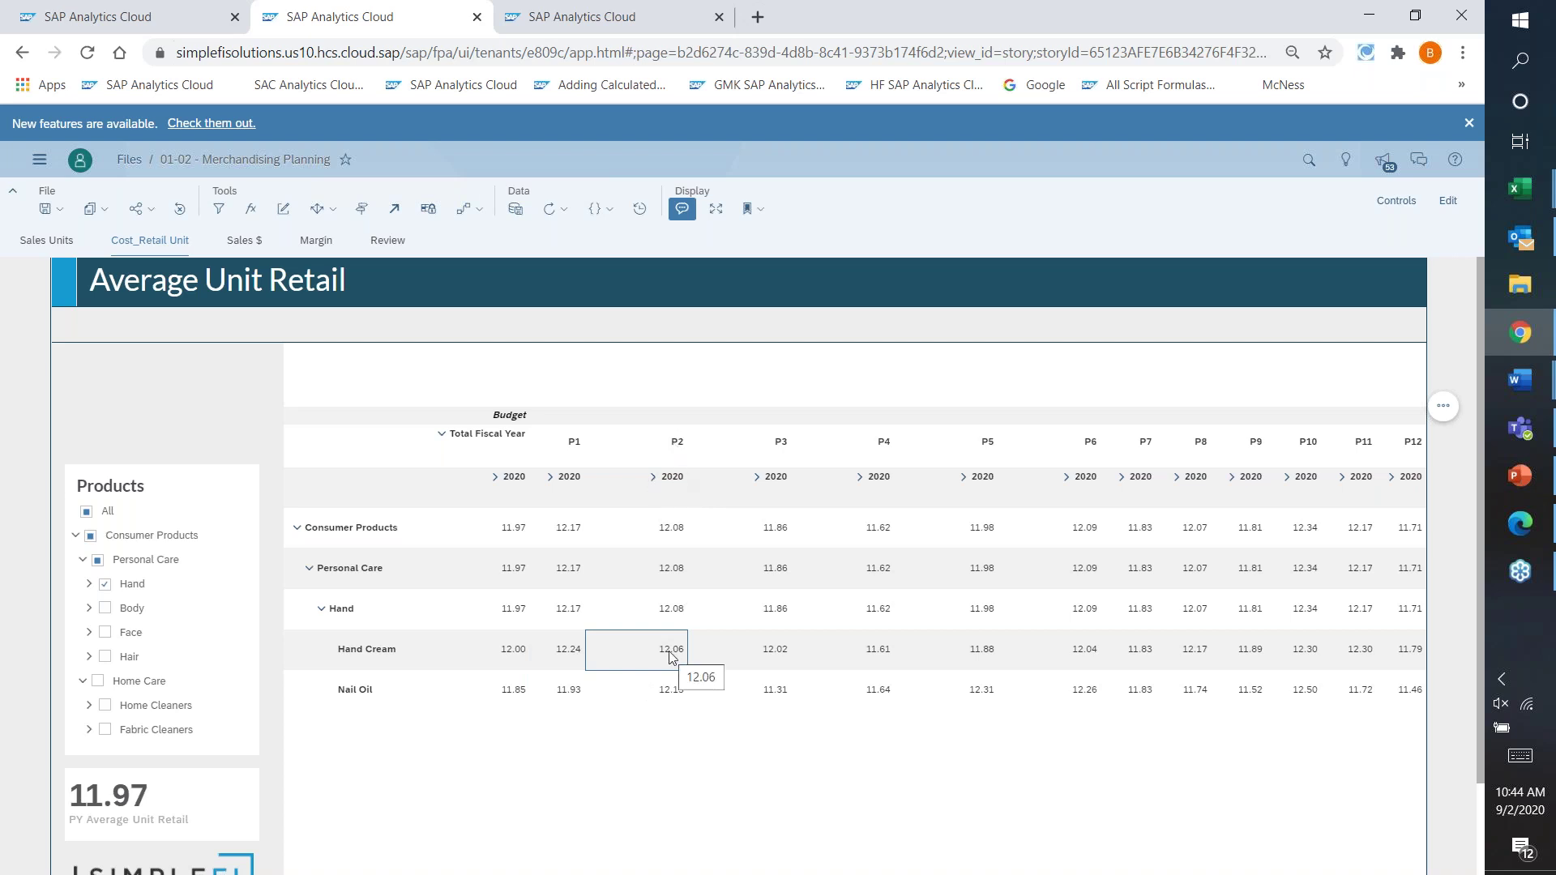
pyautogui.click(503, 661)
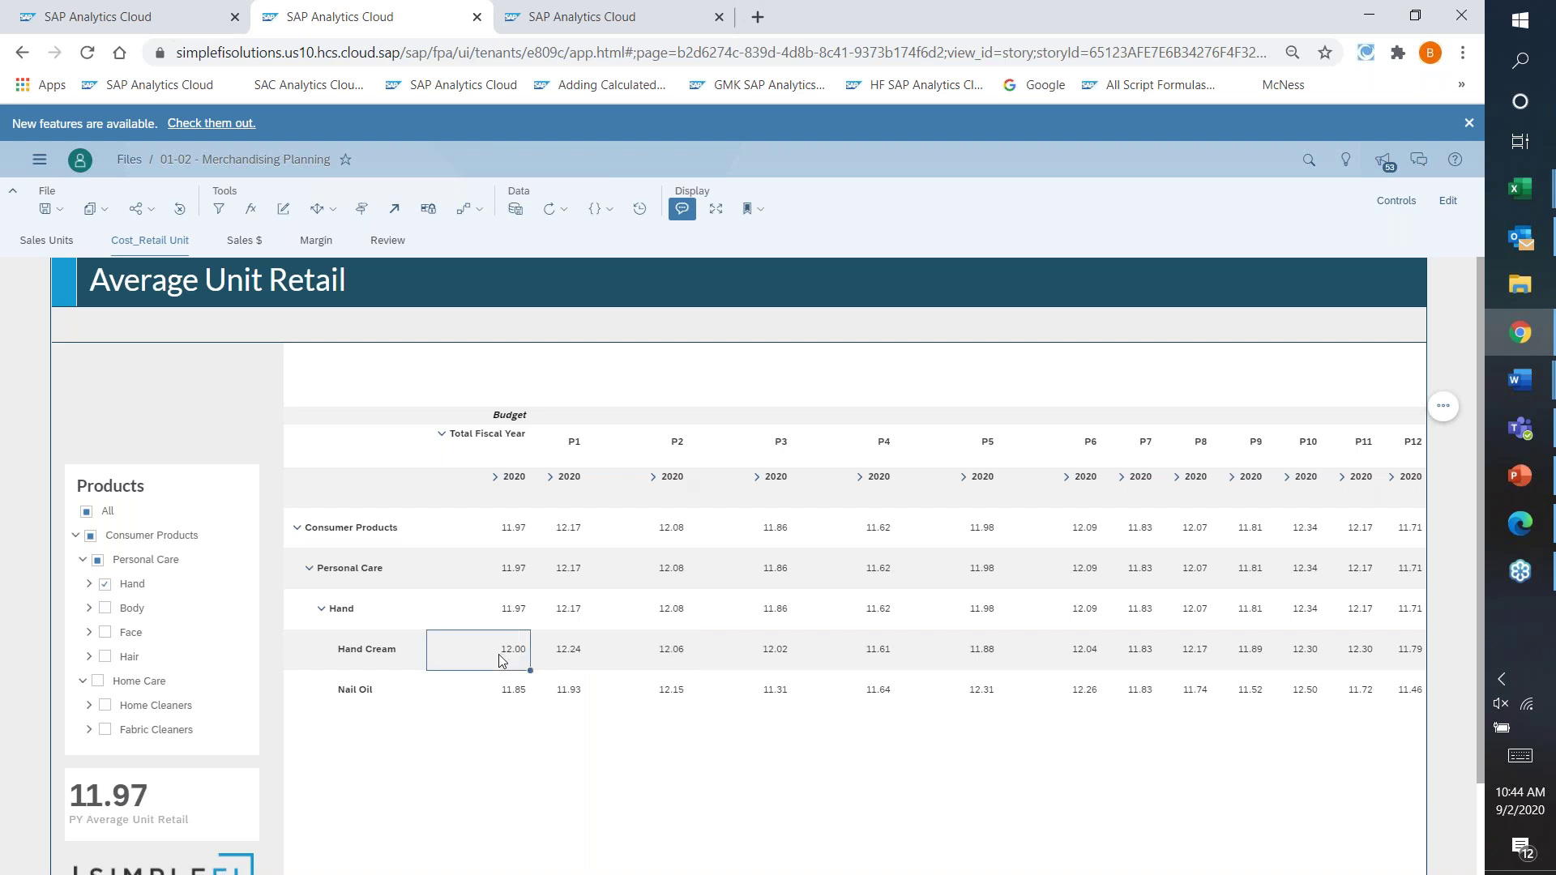
pyautogui.write('8')
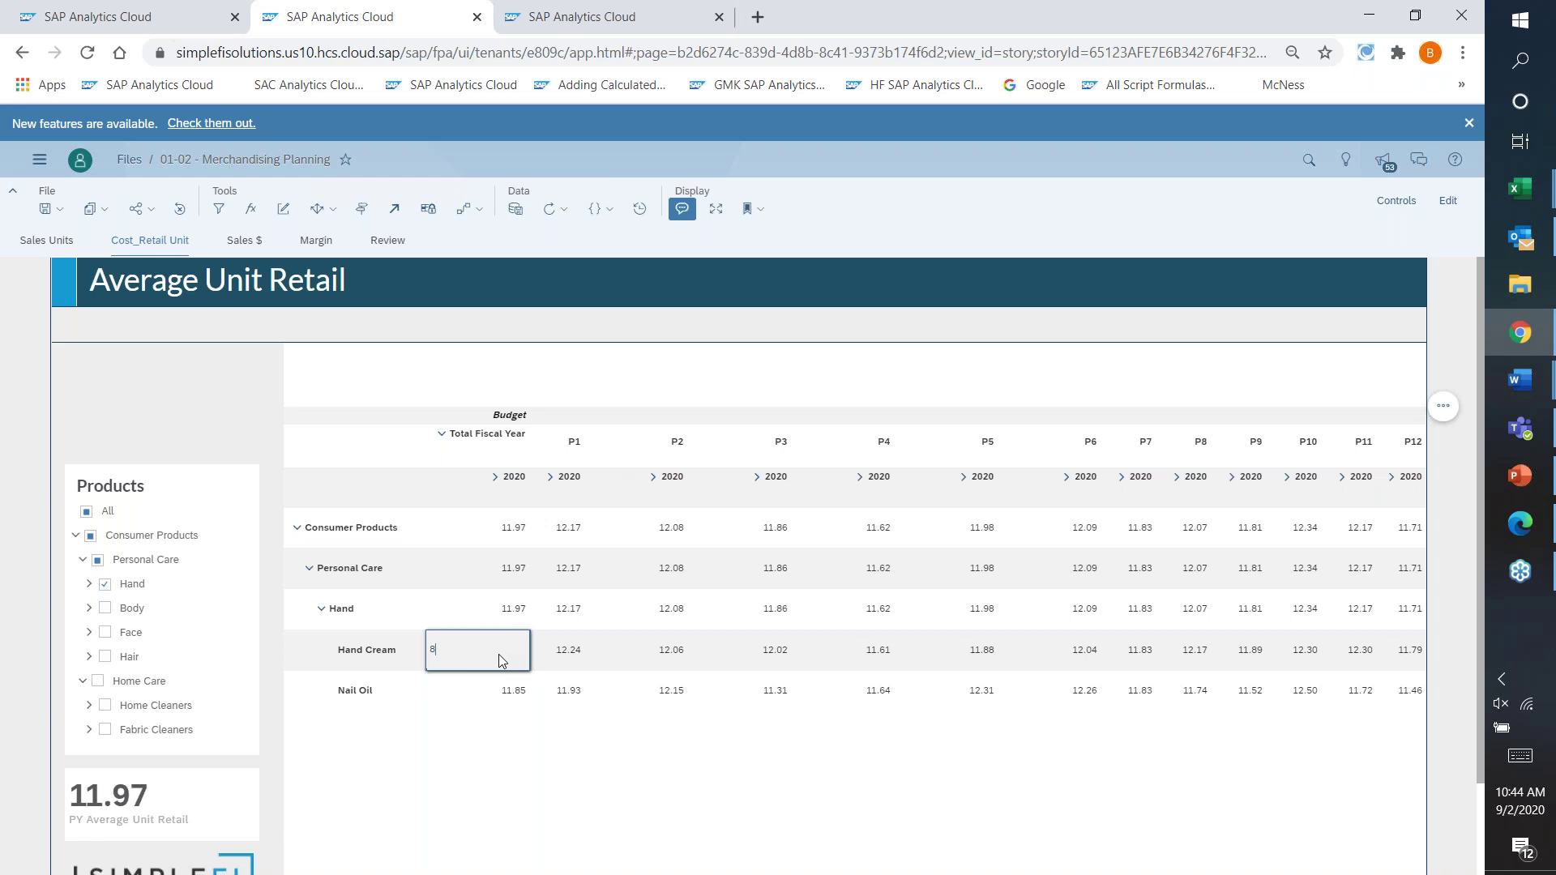
pyautogui.write('.50')
pyautogui.press('Return')
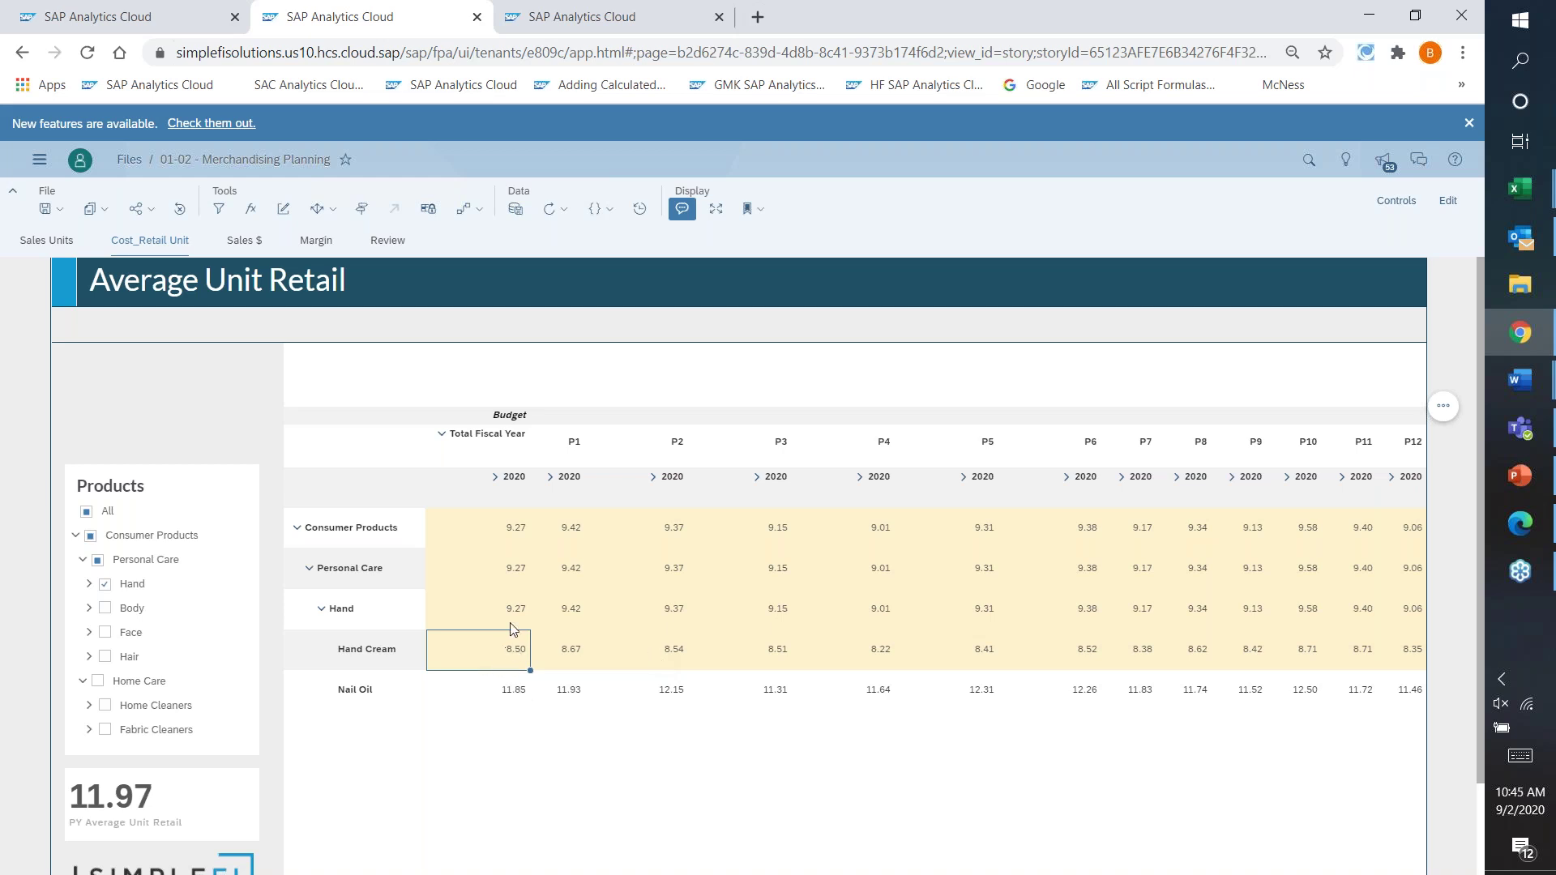
pyautogui.click(509, 570)
pyautogui.click(496, 661)
# Run the Calculate Sales data action on the Budget version from the Sales $ page, and refresh the data.
pyautogui.click(245, 246)
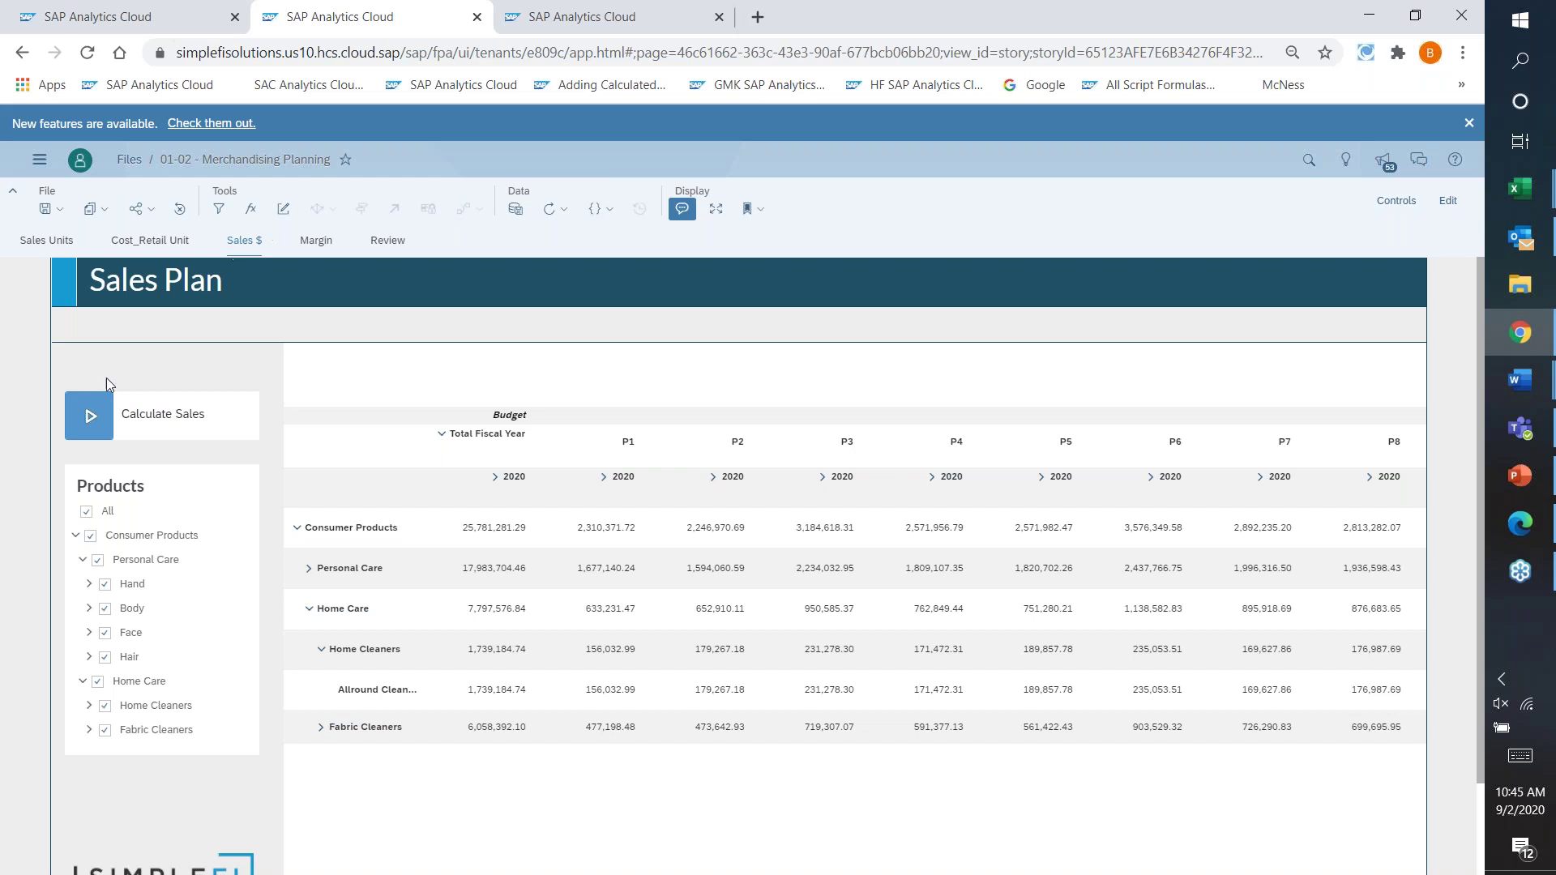
pyautogui.click(92, 423)
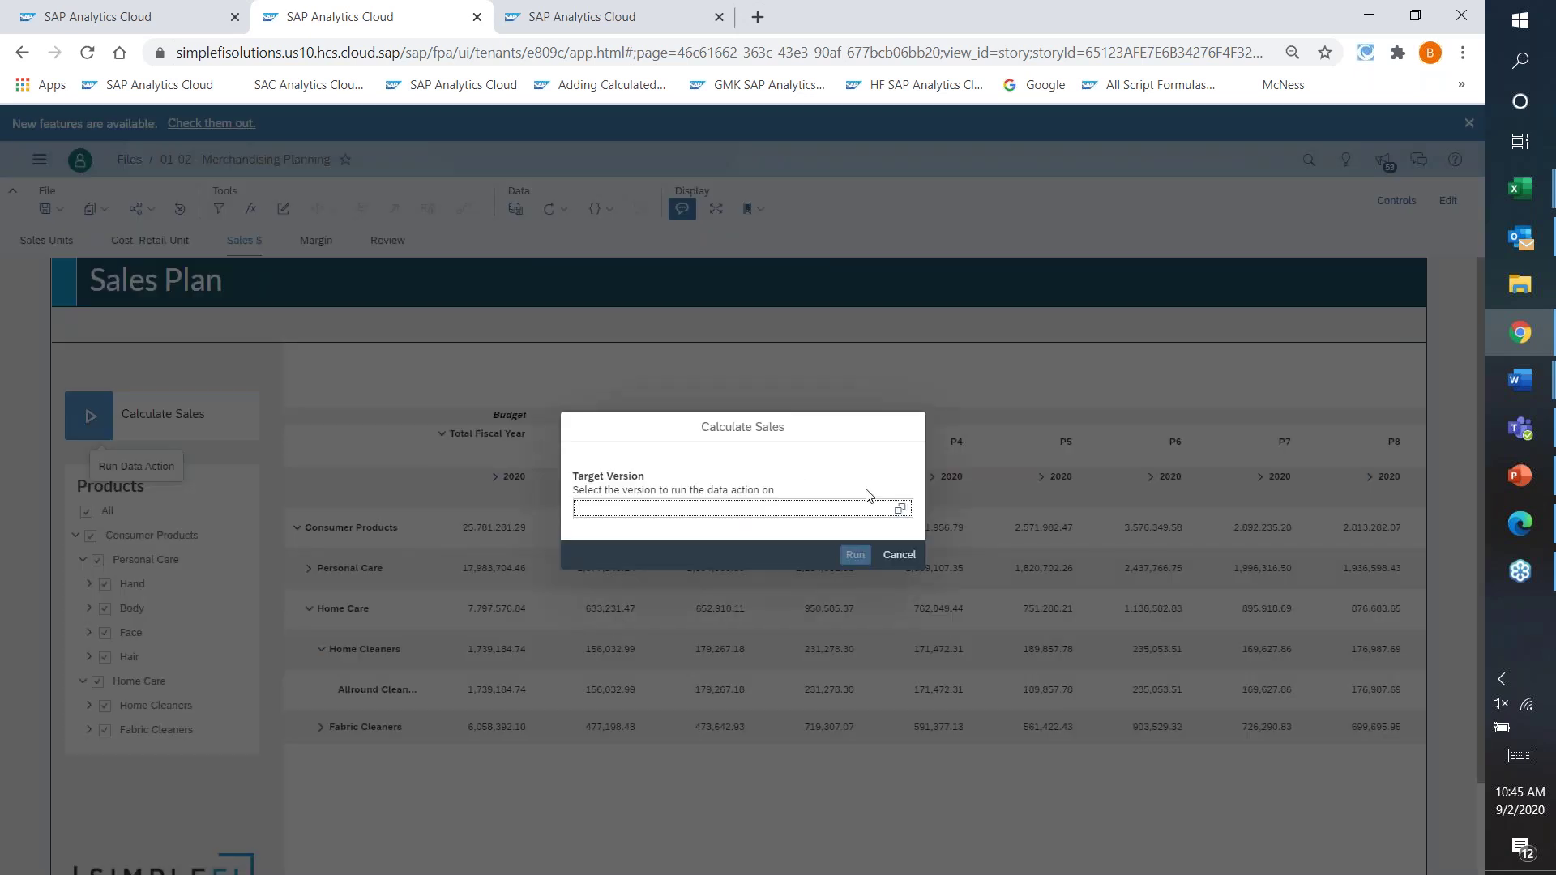
pyautogui.click(901, 509)
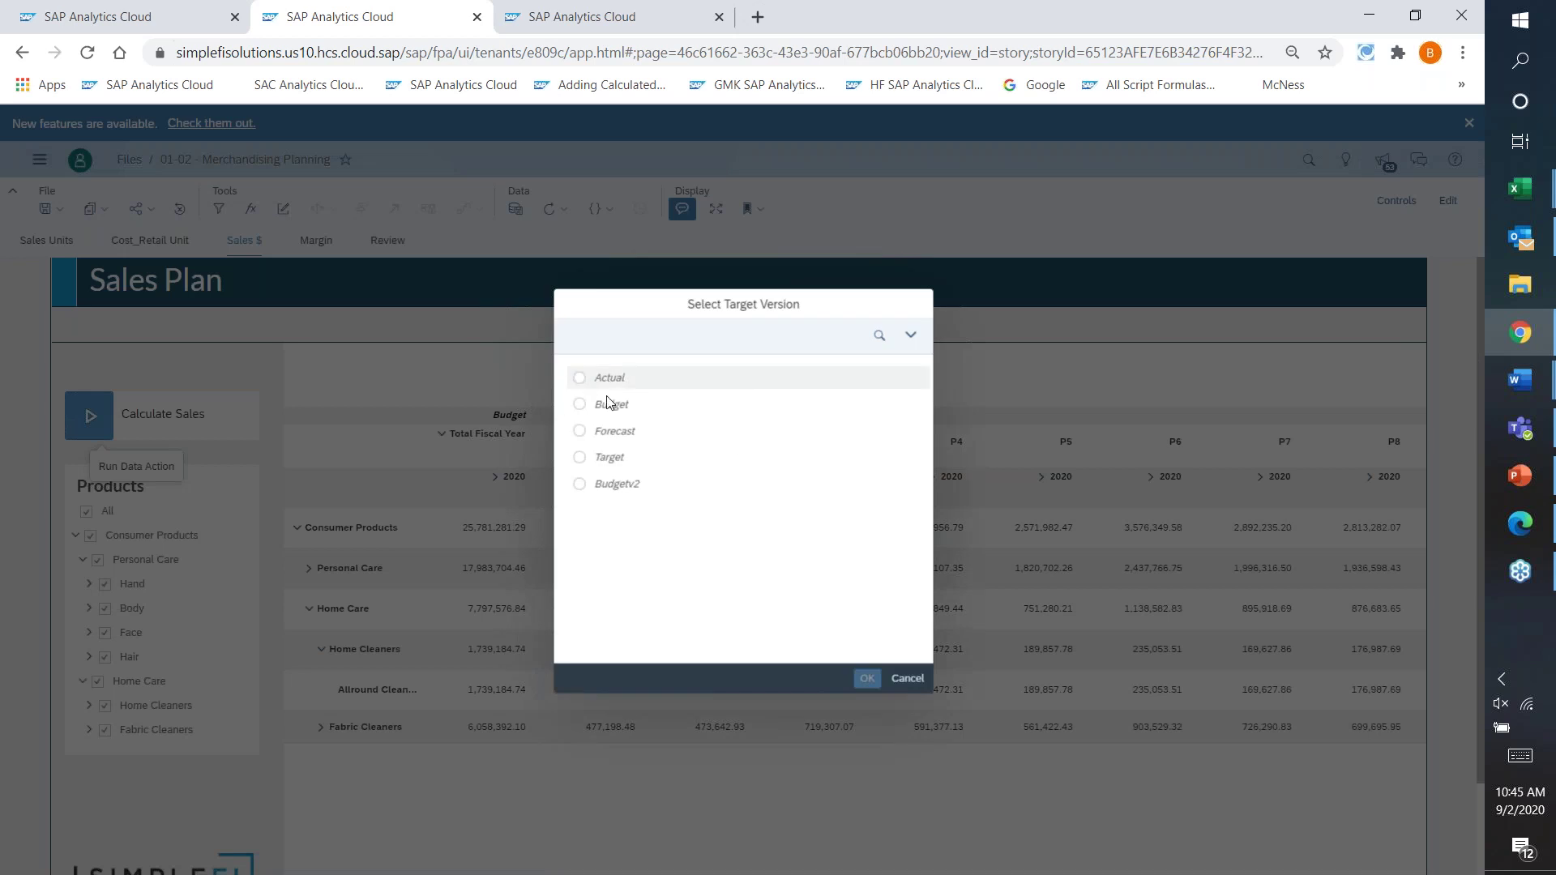
pyautogui.click(580, 405)
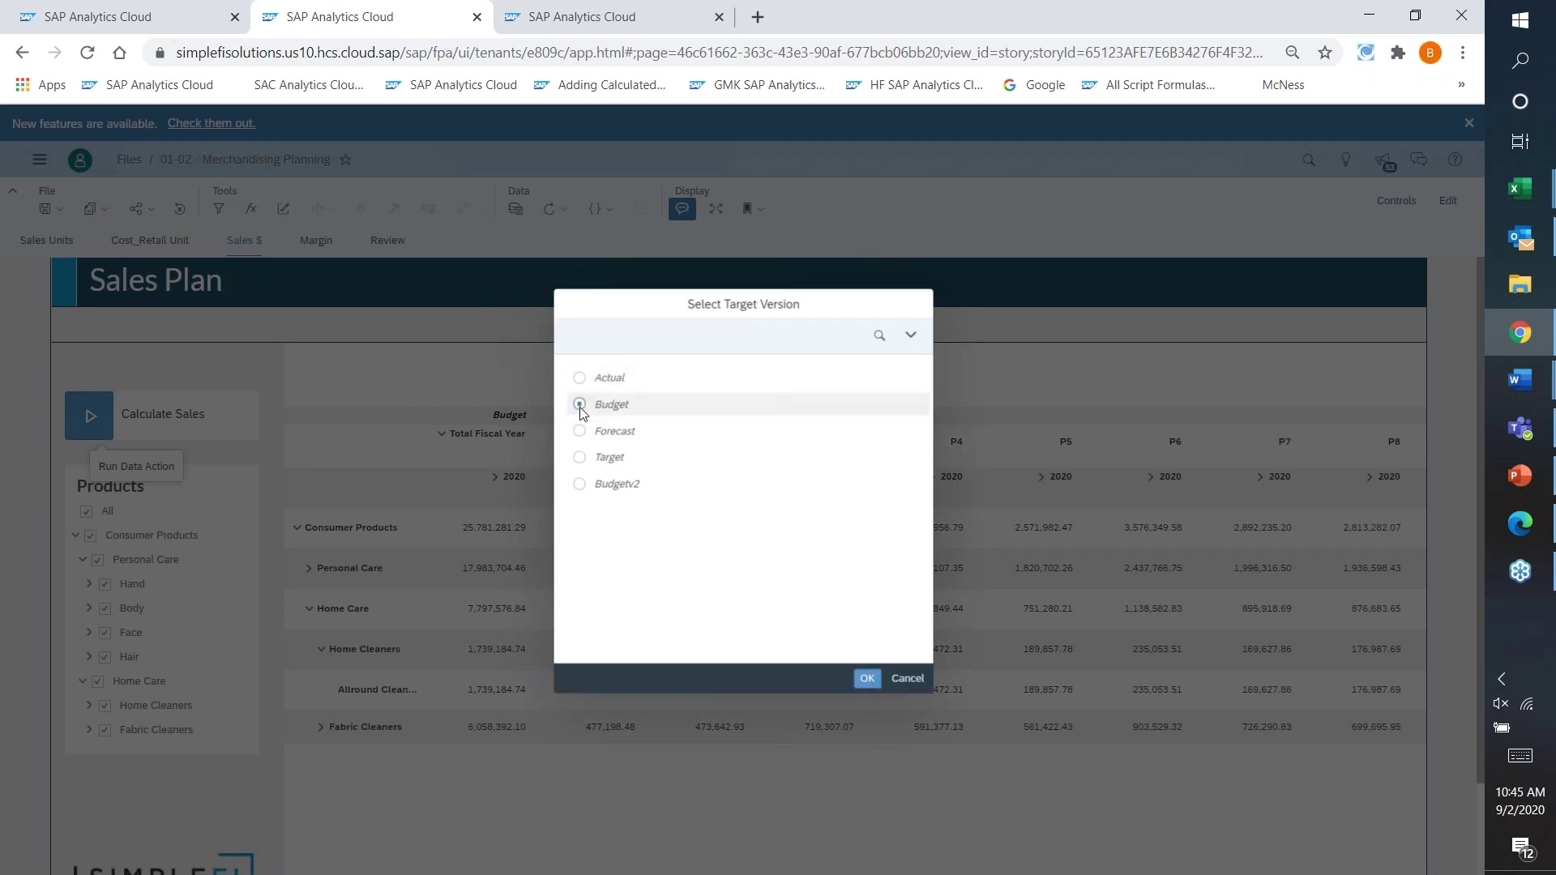
pyautogui.click(866, 679)
pyautogui.click(855, 554)
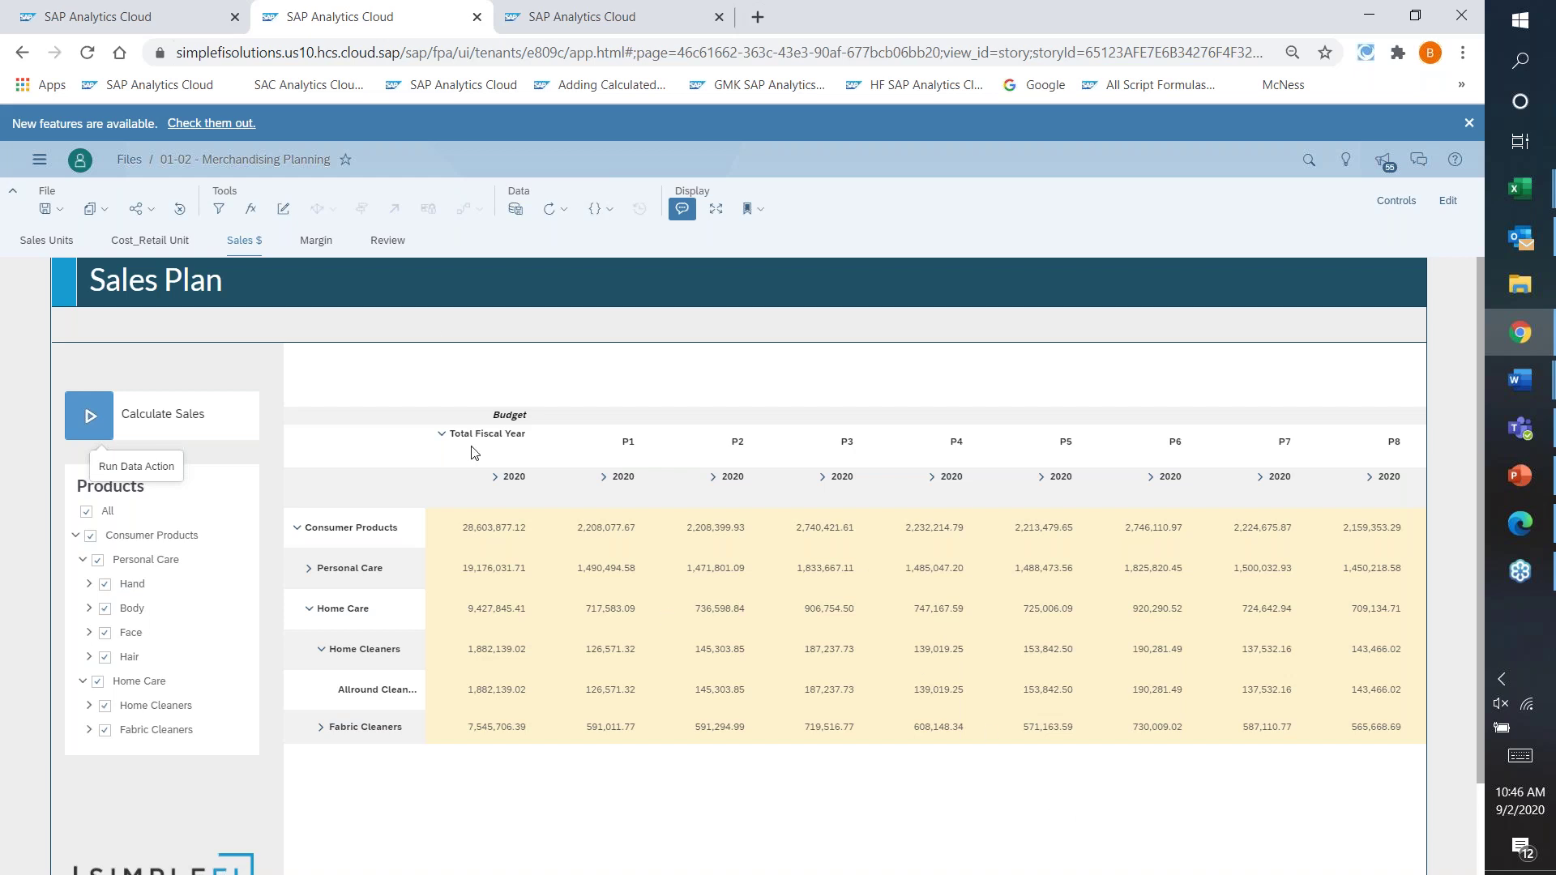
pyautogui.click(557, 210)
pyautogui.click(566, 232)
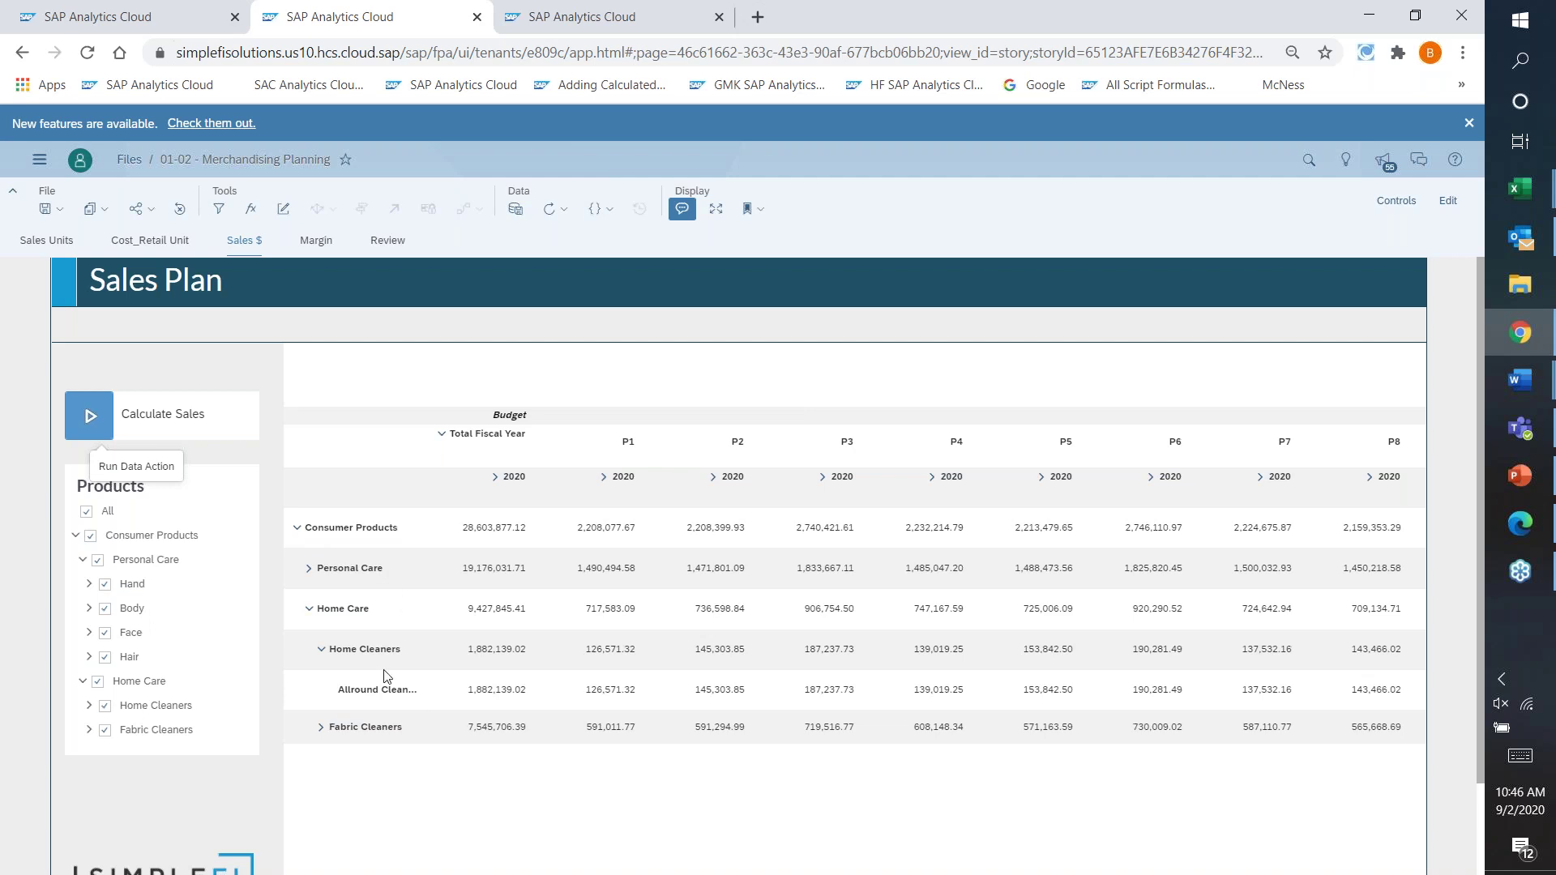
# Set Consumer Products' P1 2020 gross margin to 20% on the Margin page, and open the Review page.
pyautogui.click(321, 247)
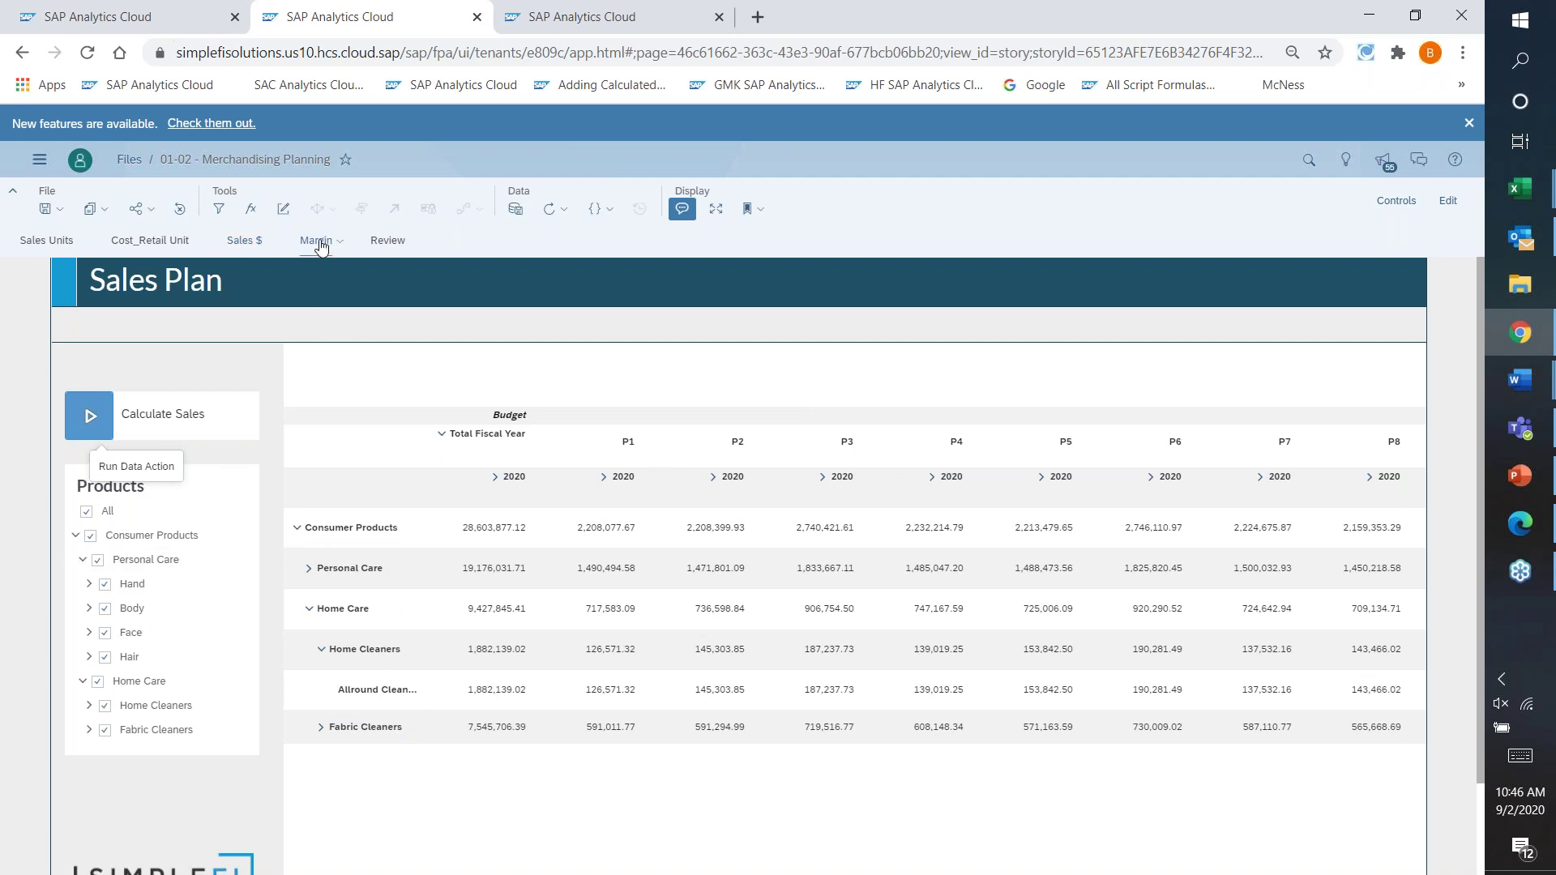
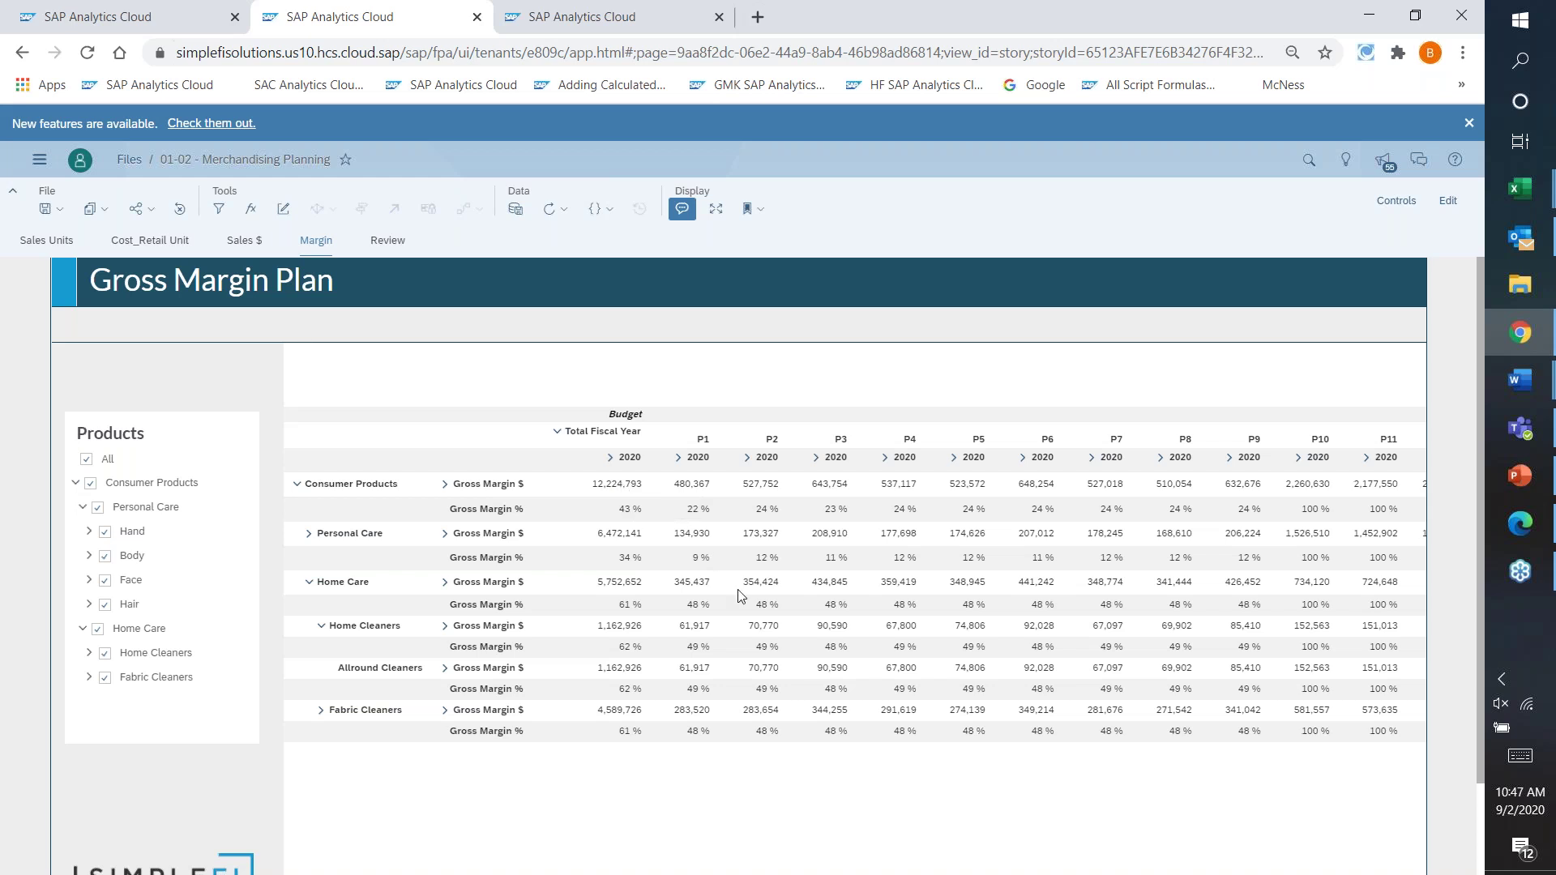
pyautogui.click(697, 519)
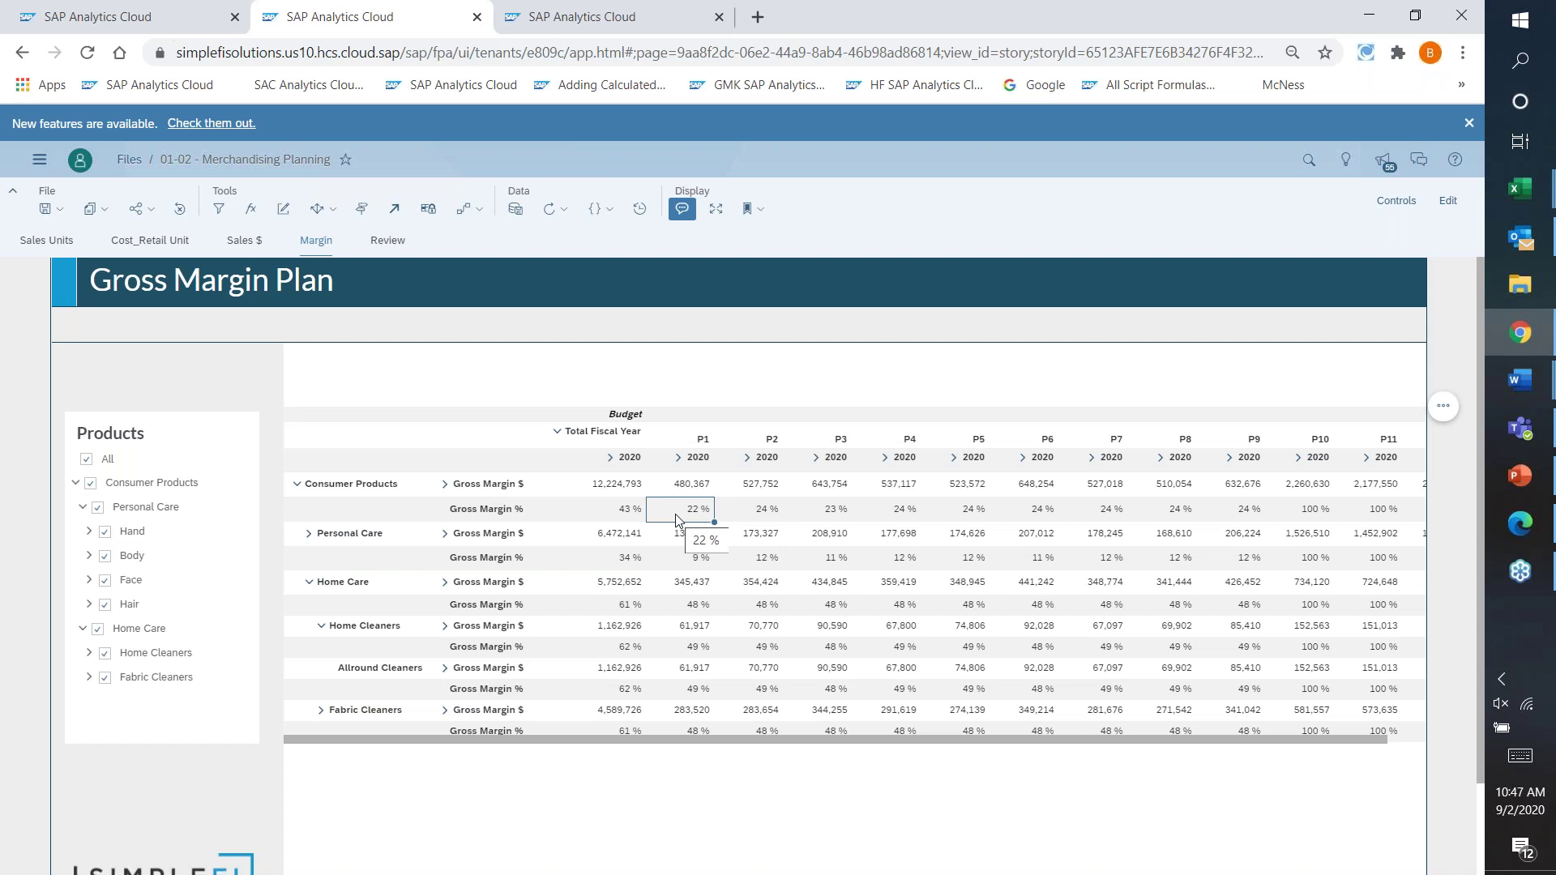
pyautogui.write('20')
pyautogui.press('Return')
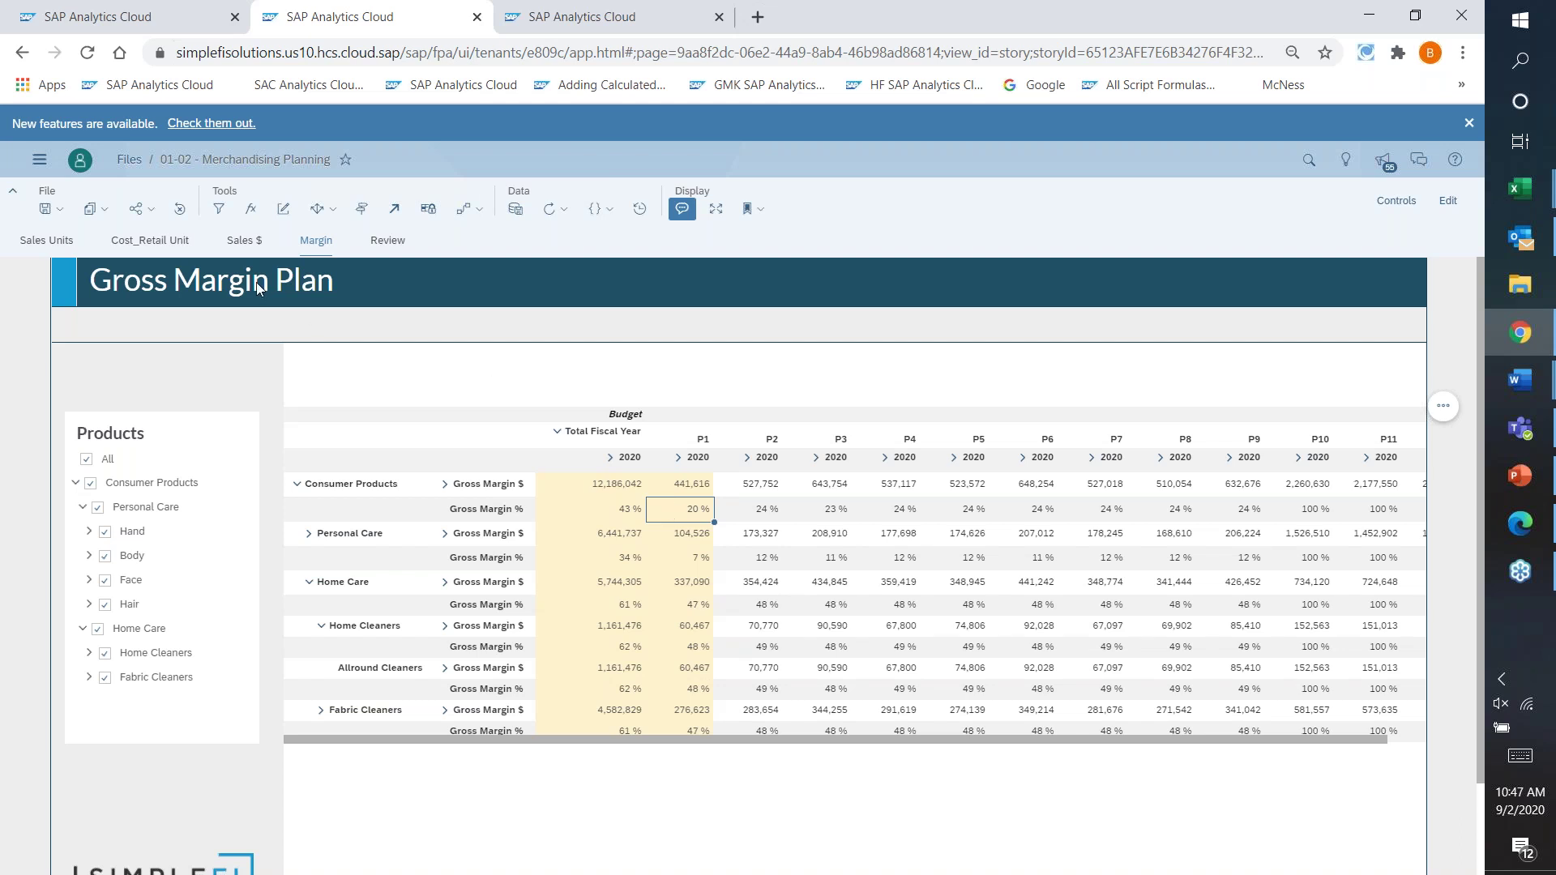
pyautogui.click(389, 241)
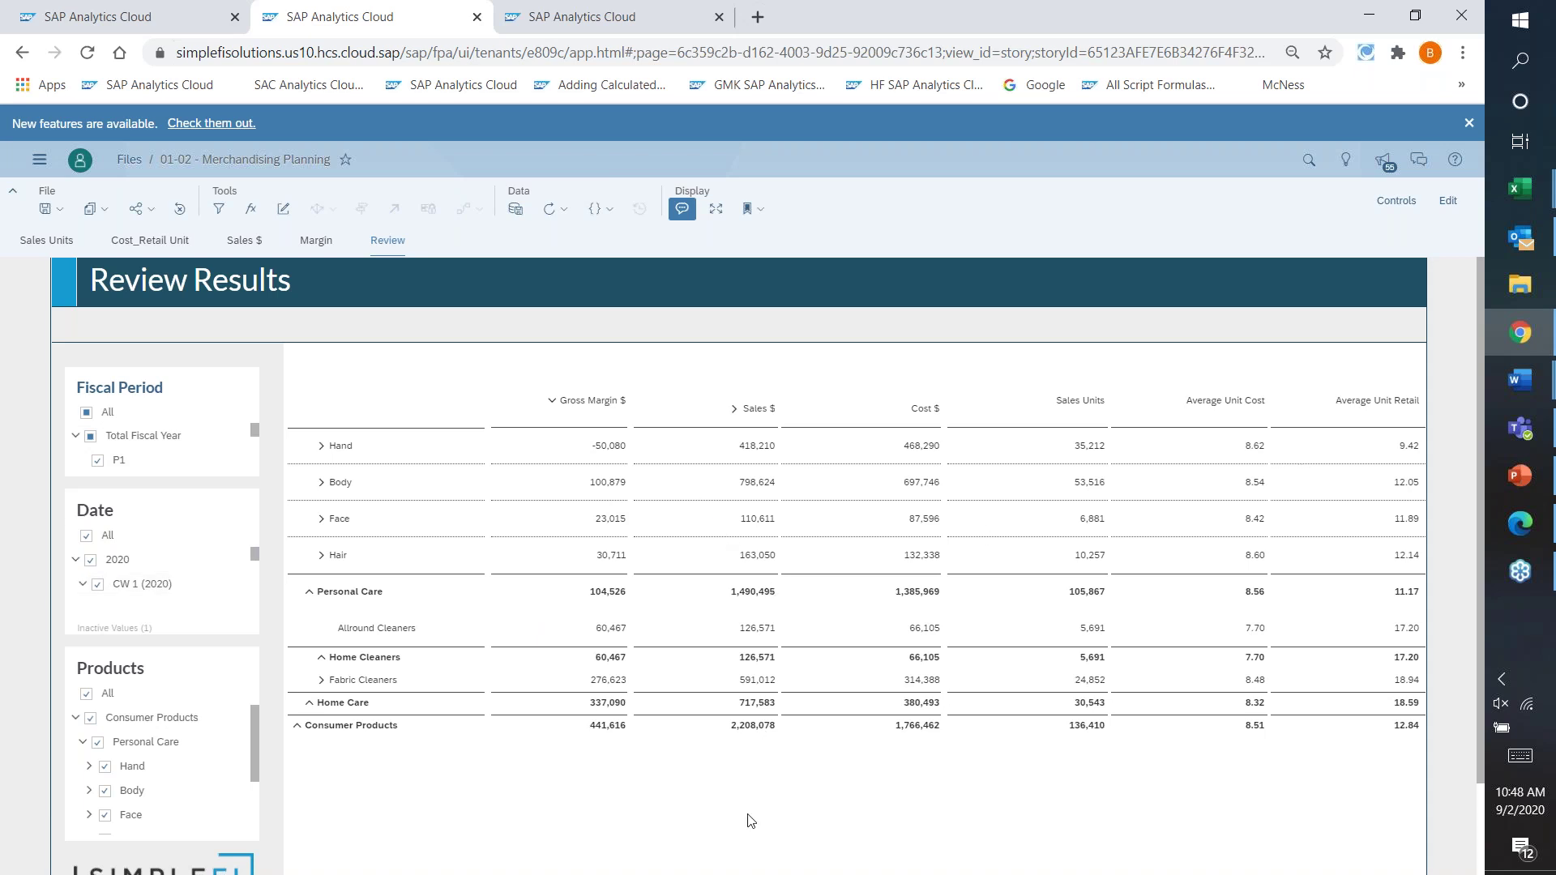
# Return to the Retail Margin Planning Launchpad, and drill down into SOUTH in the Net Sales Forecast chart.
pyautogui.click(161, 25)
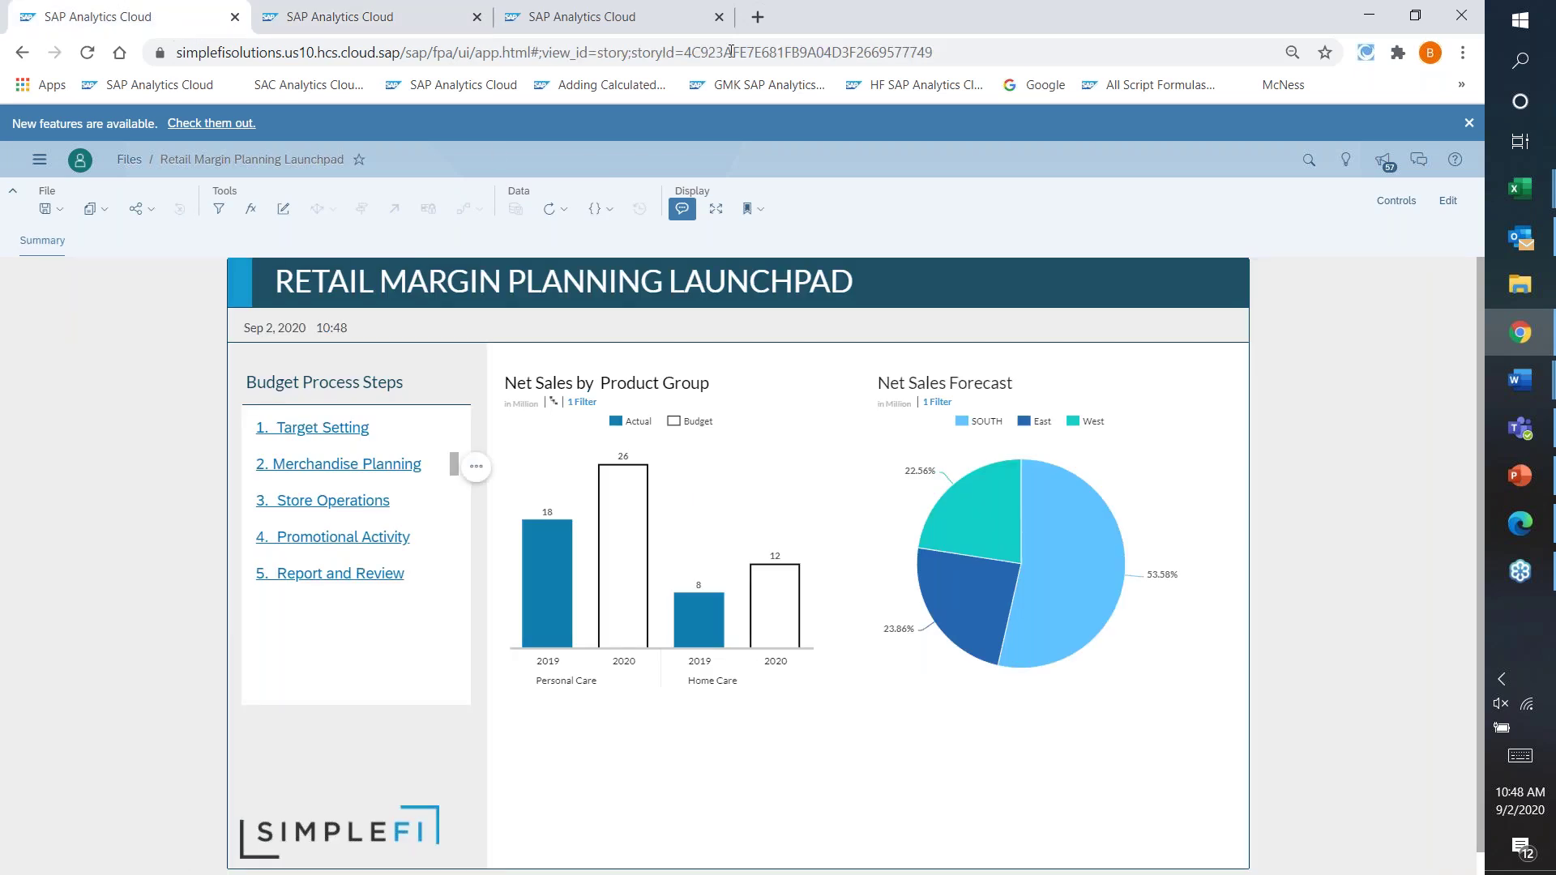
pyautogui.moveTo(1093, 574)
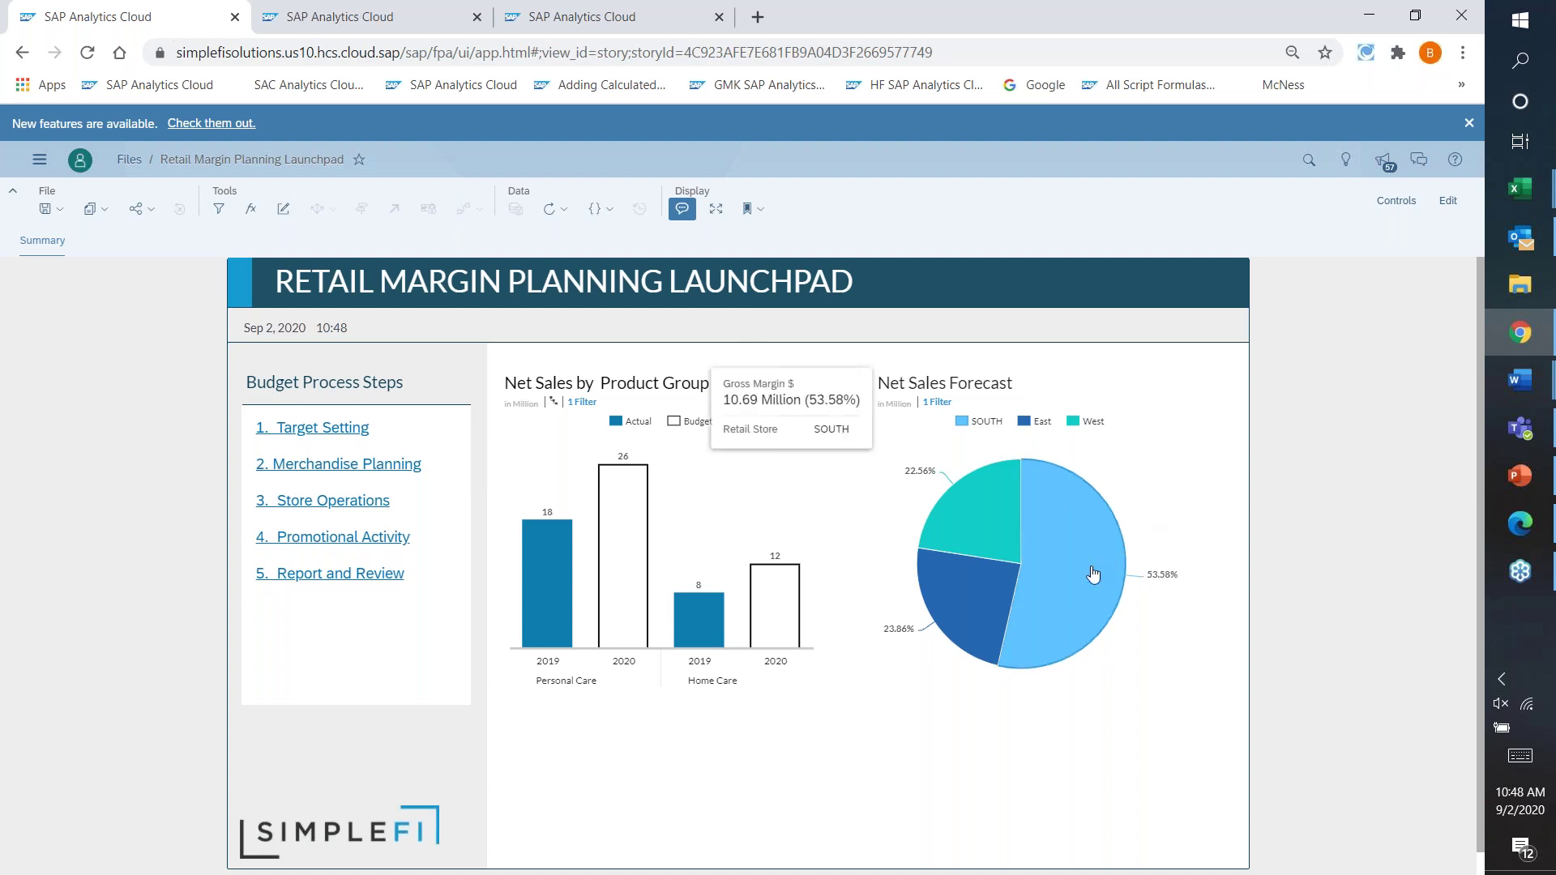
pyautogui.click(1092, 573)
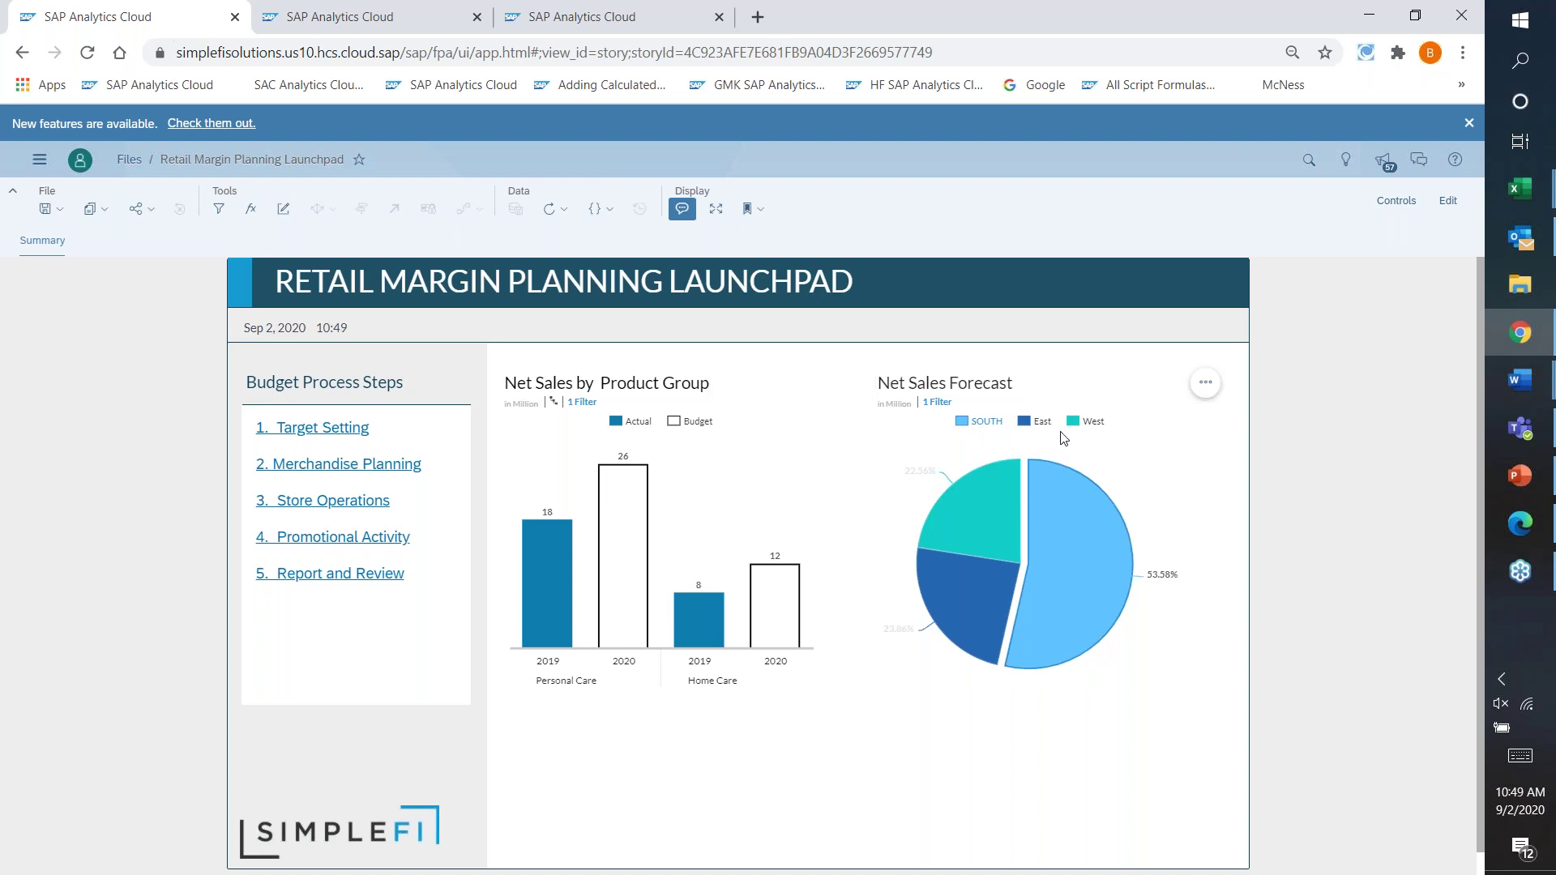
pyautogui.click(1086, 597)
pyautogui.click(1086, 597)
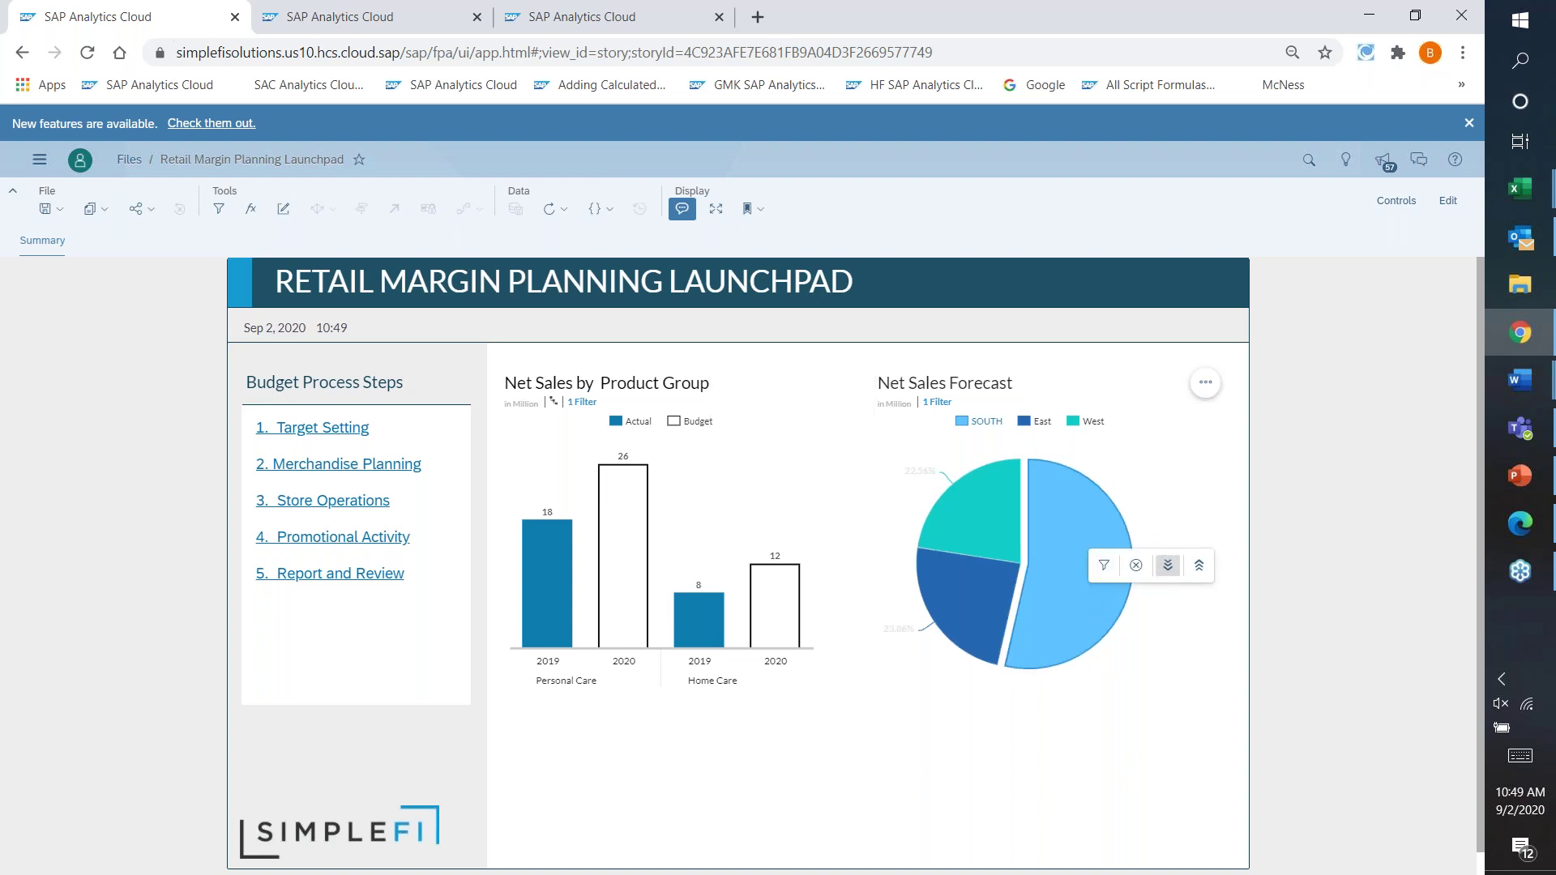
pyautogui.click(1168, 567)
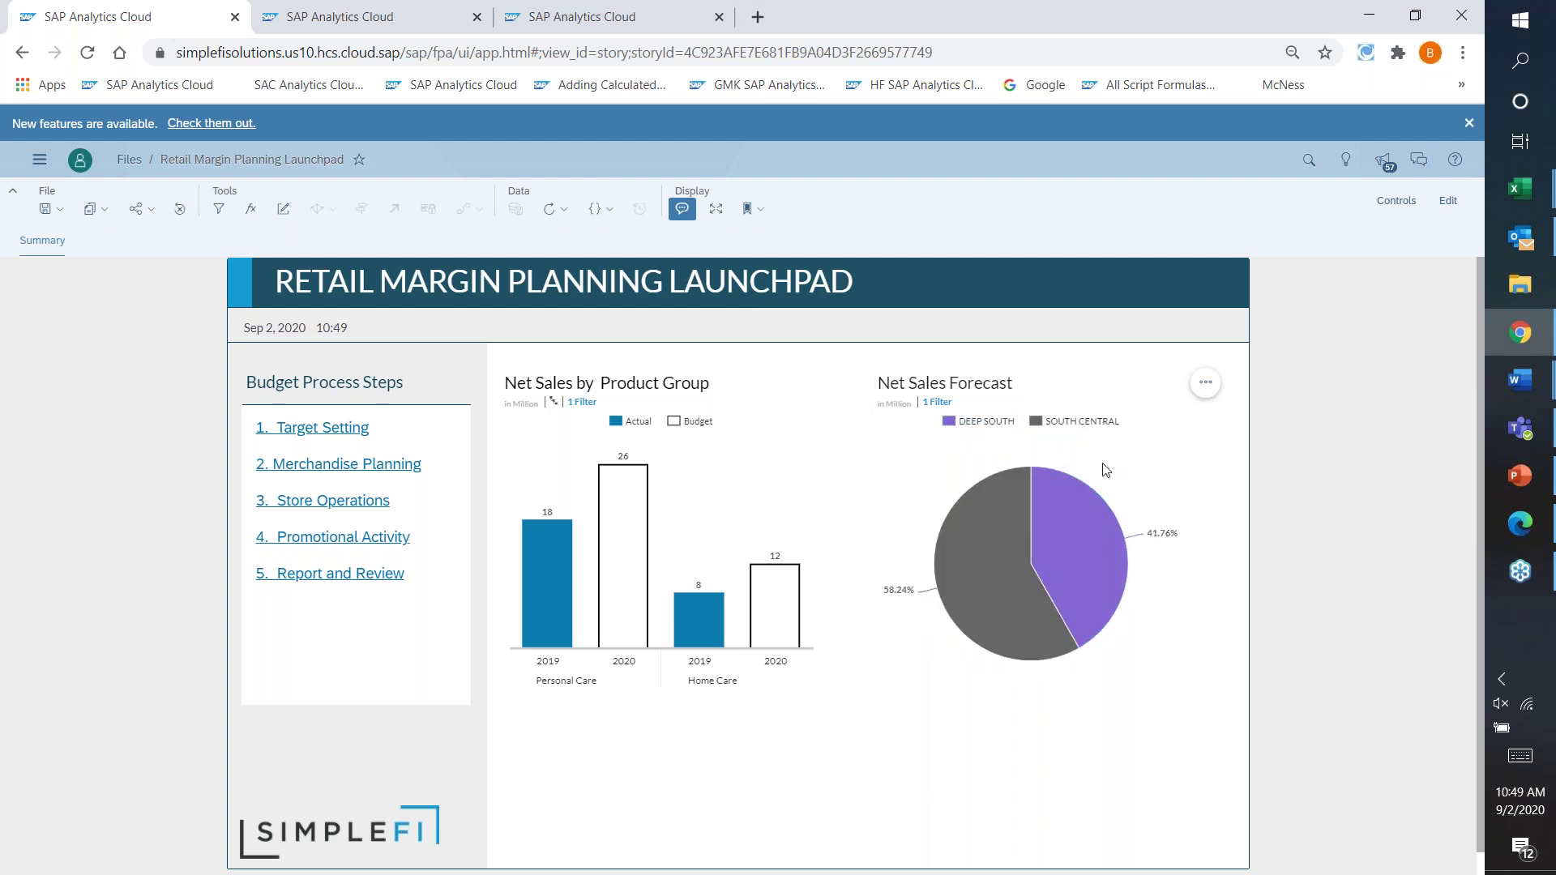
# Drill the Net Sales Forecast chart down through DEEP SOUTH and SOUTH FLORIDA, and drill back up one level from TREASURE COAST.
pyautogui.click(1097, 582)
pyautogui.click(1179, 556)
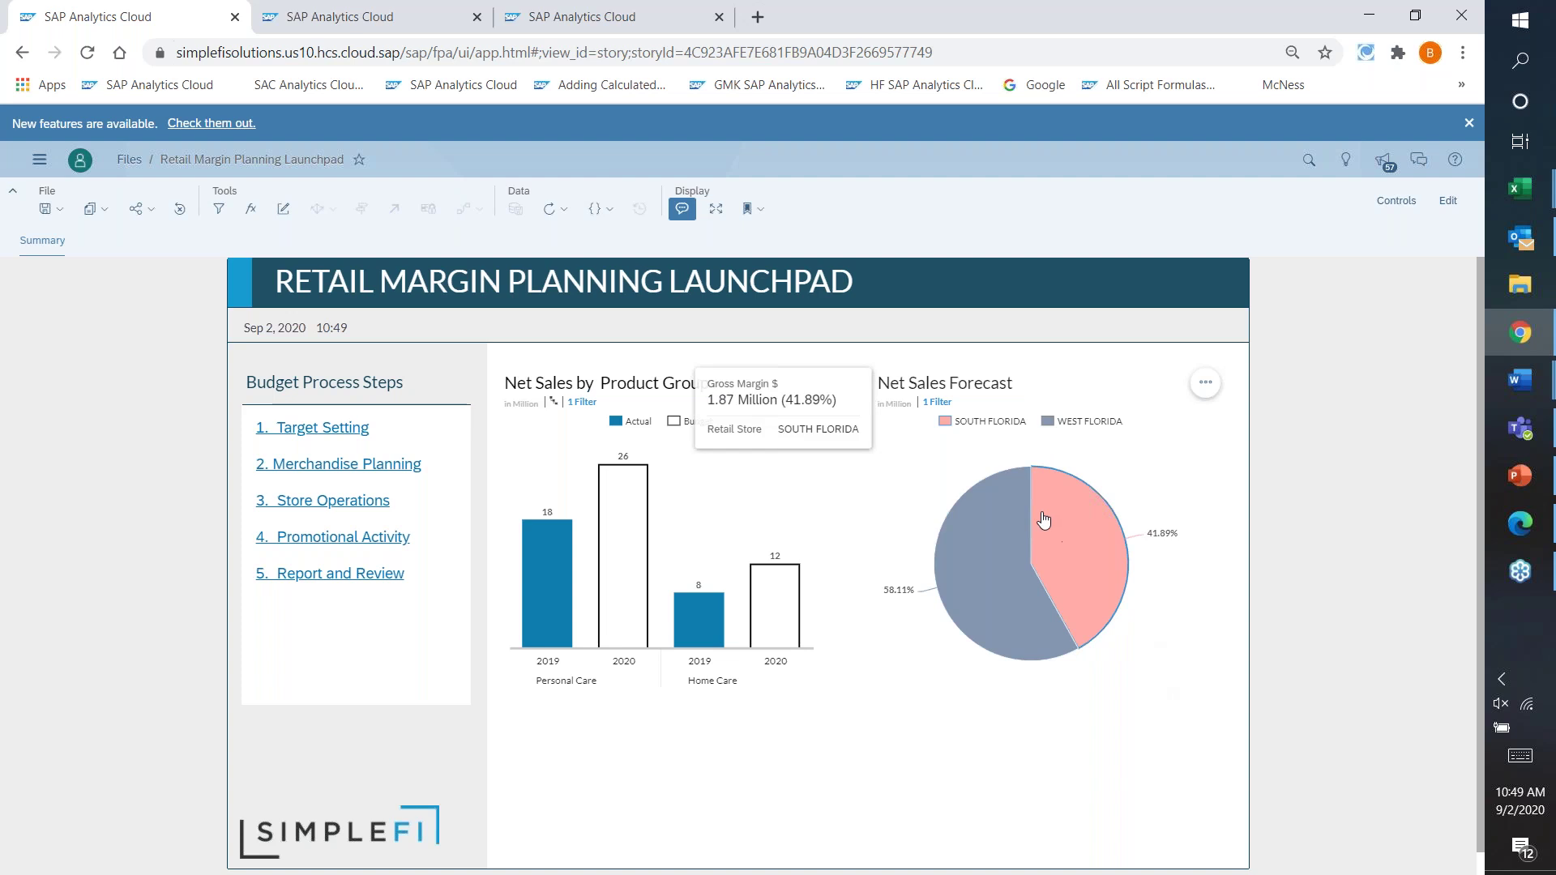
pyautogui.moveTo(1126, 582)
pyautogui.click(1087, 555)
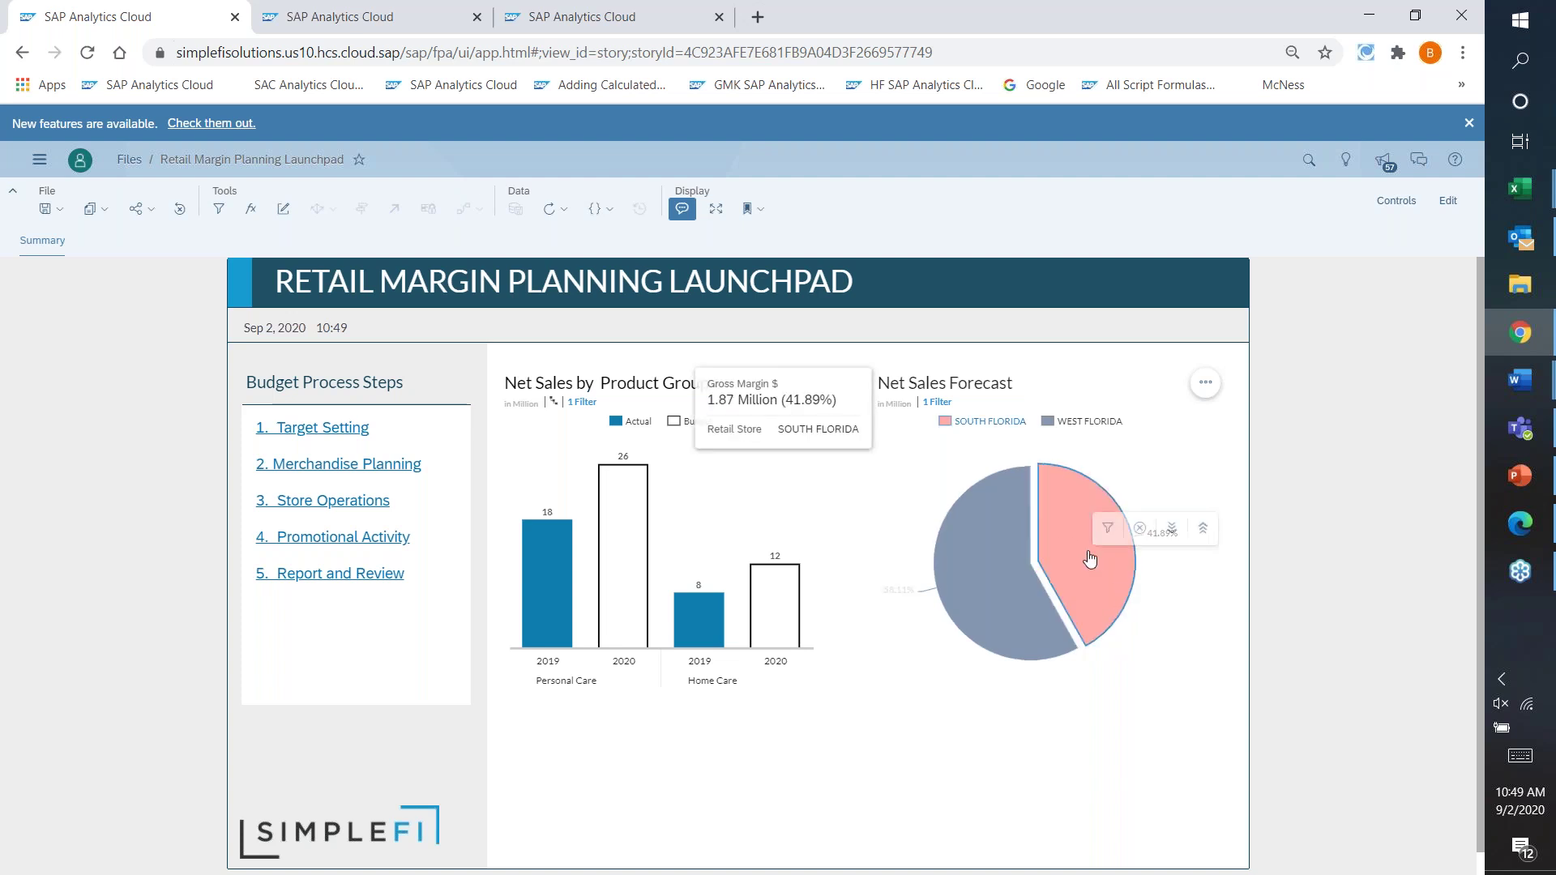
pyautogui.click(1170, 531)
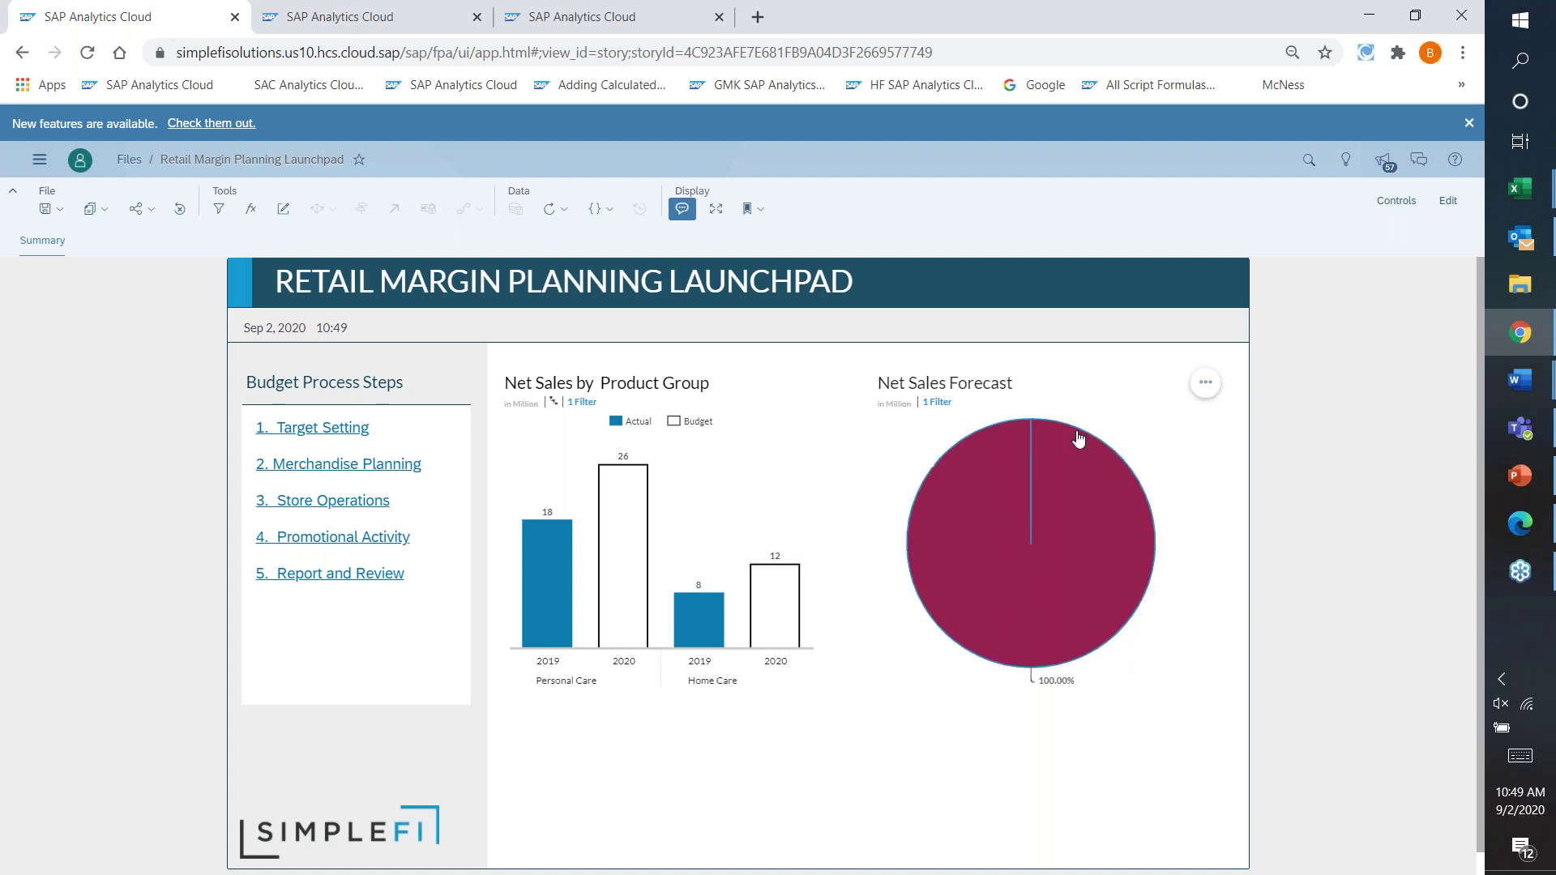
pyautogui.moveTo(1052, 521)
pyautogui.click(1077, 629)
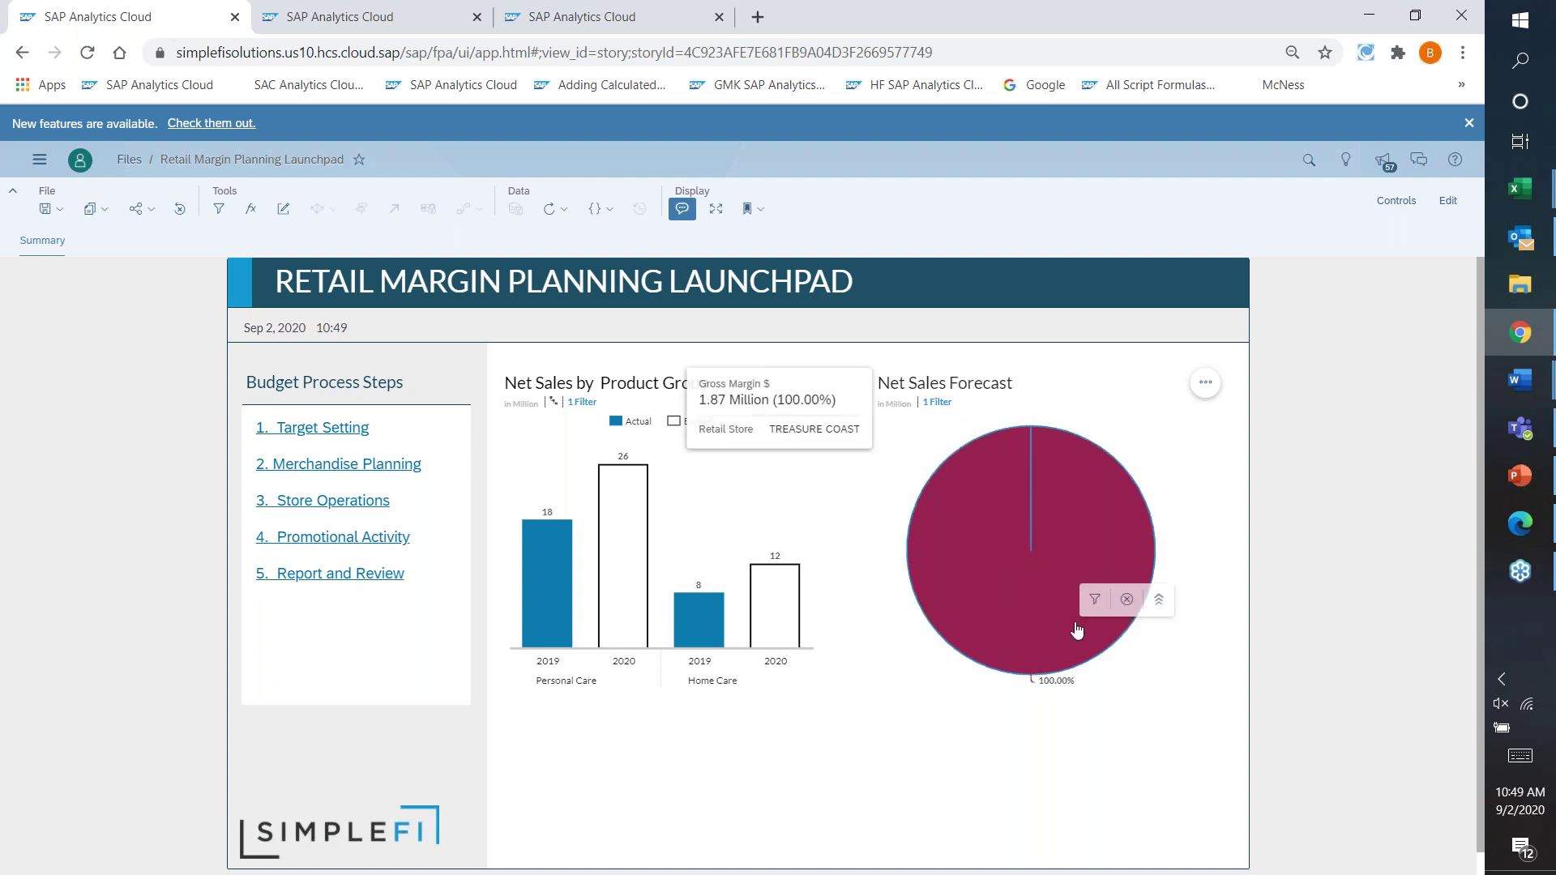
pyautogui.click(1159, 598)
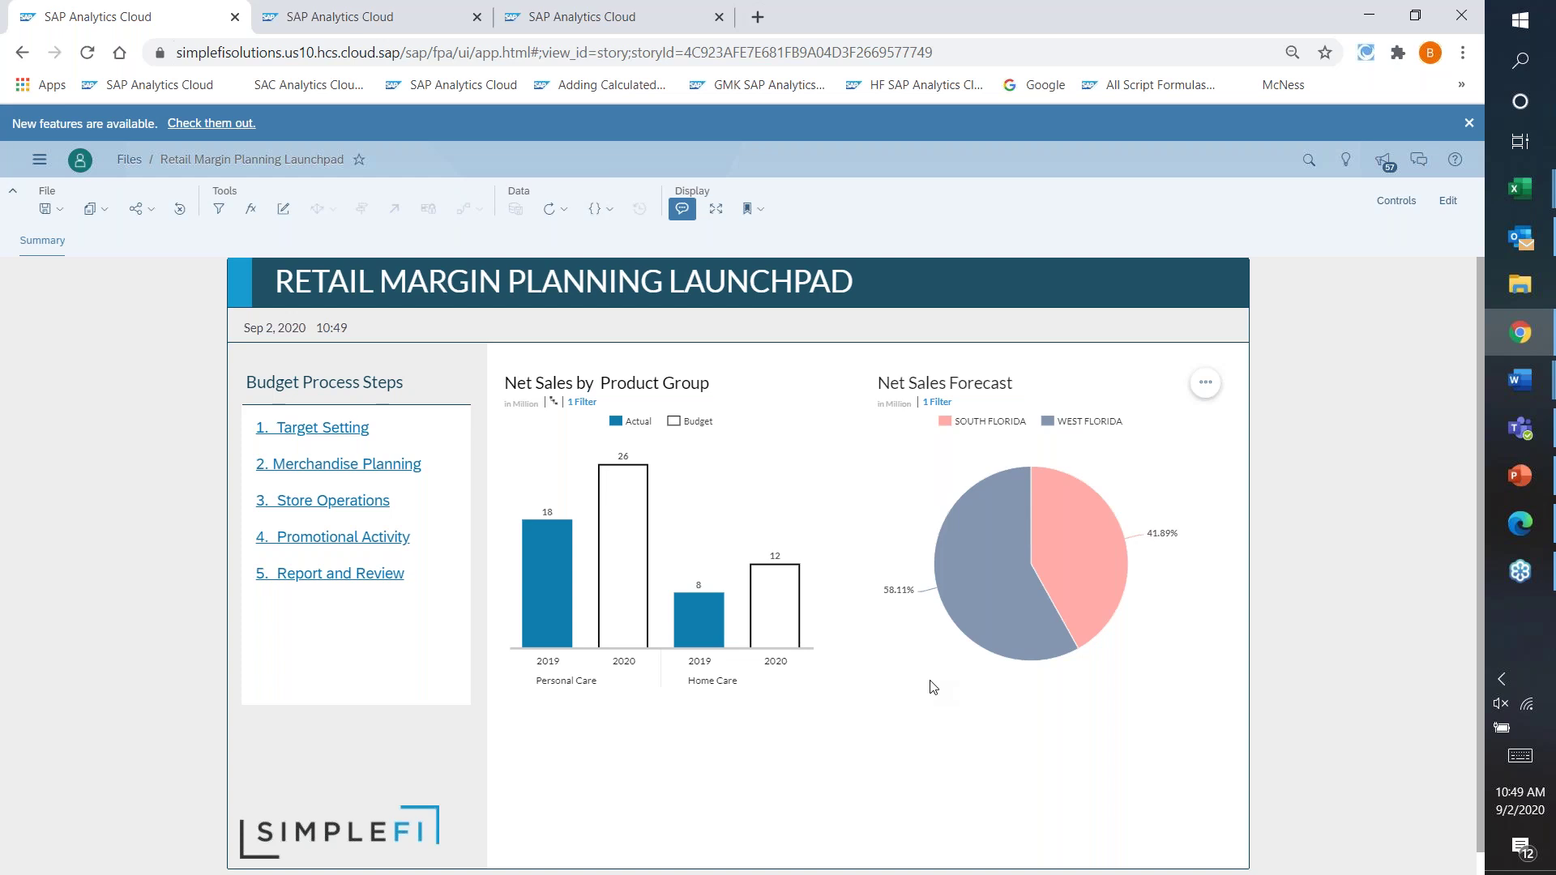
pyautogui.moveTo(1081, 600)
# Open Store Operations from the launchpad, and filter the Store Sales Unit table to the BALTIMORE store only.
pyautogui.click(293, 509)
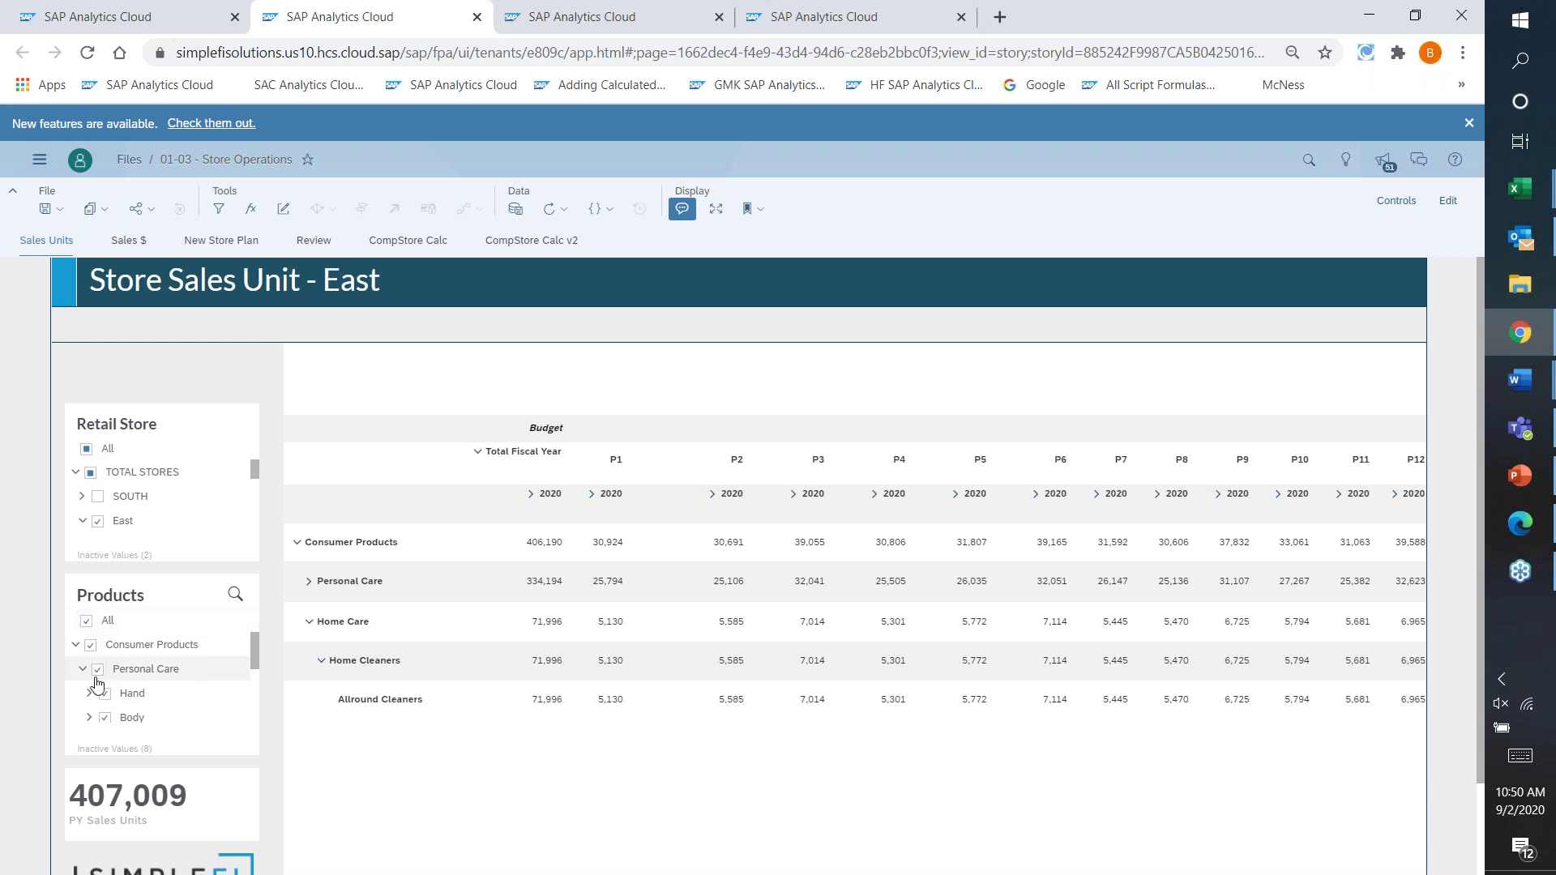
pyautogui.click(86, 449)
pyautogui.click(86, 449)
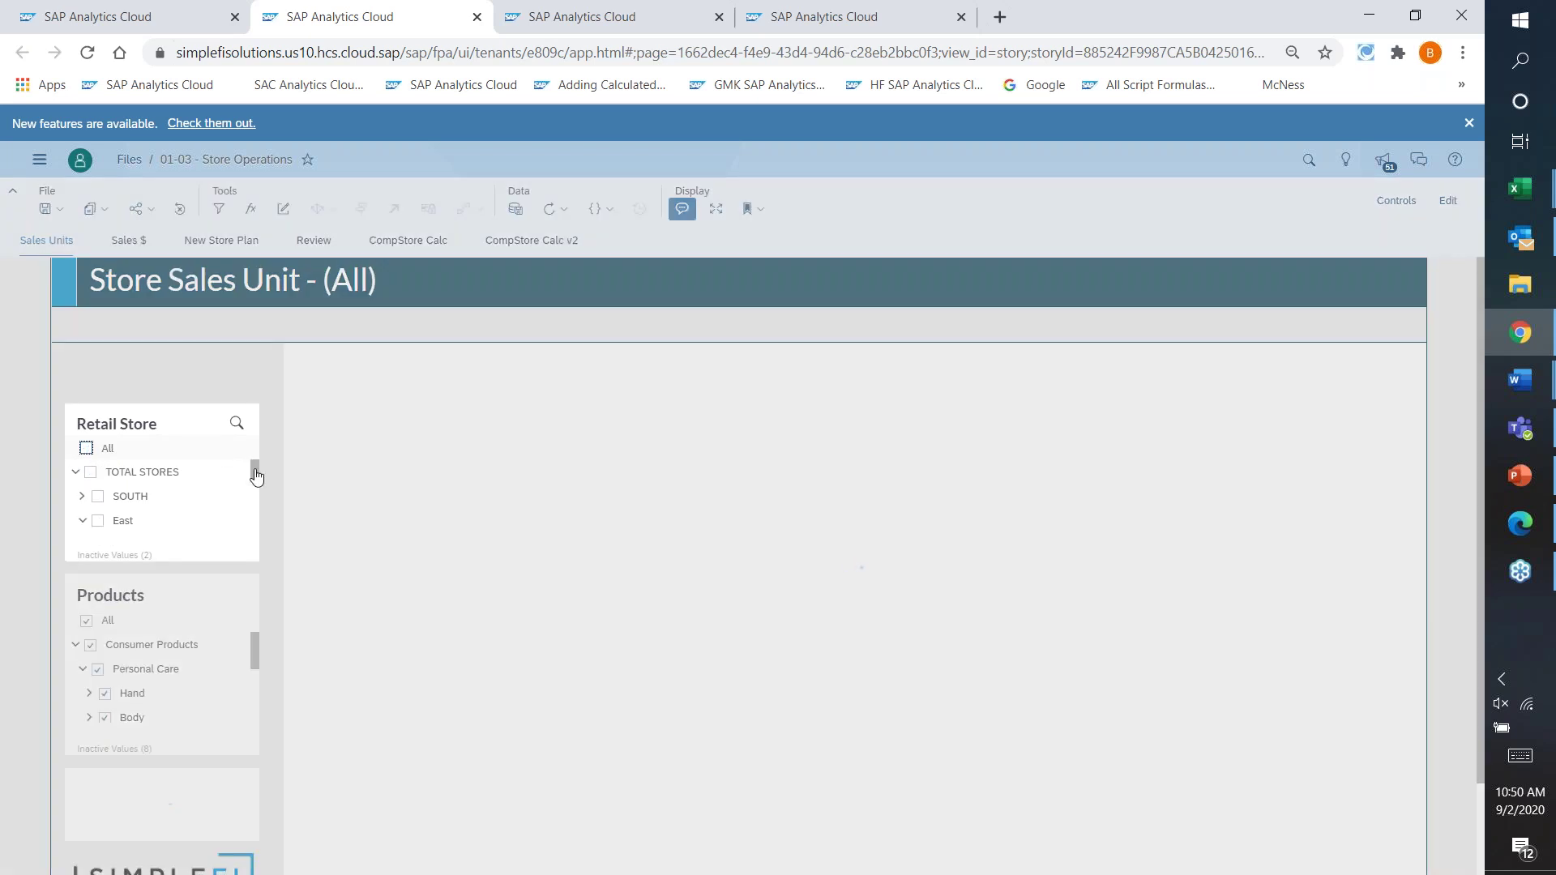
pyautogui.moveTo(257, 476); pyautogui.dragTo(254, 494)
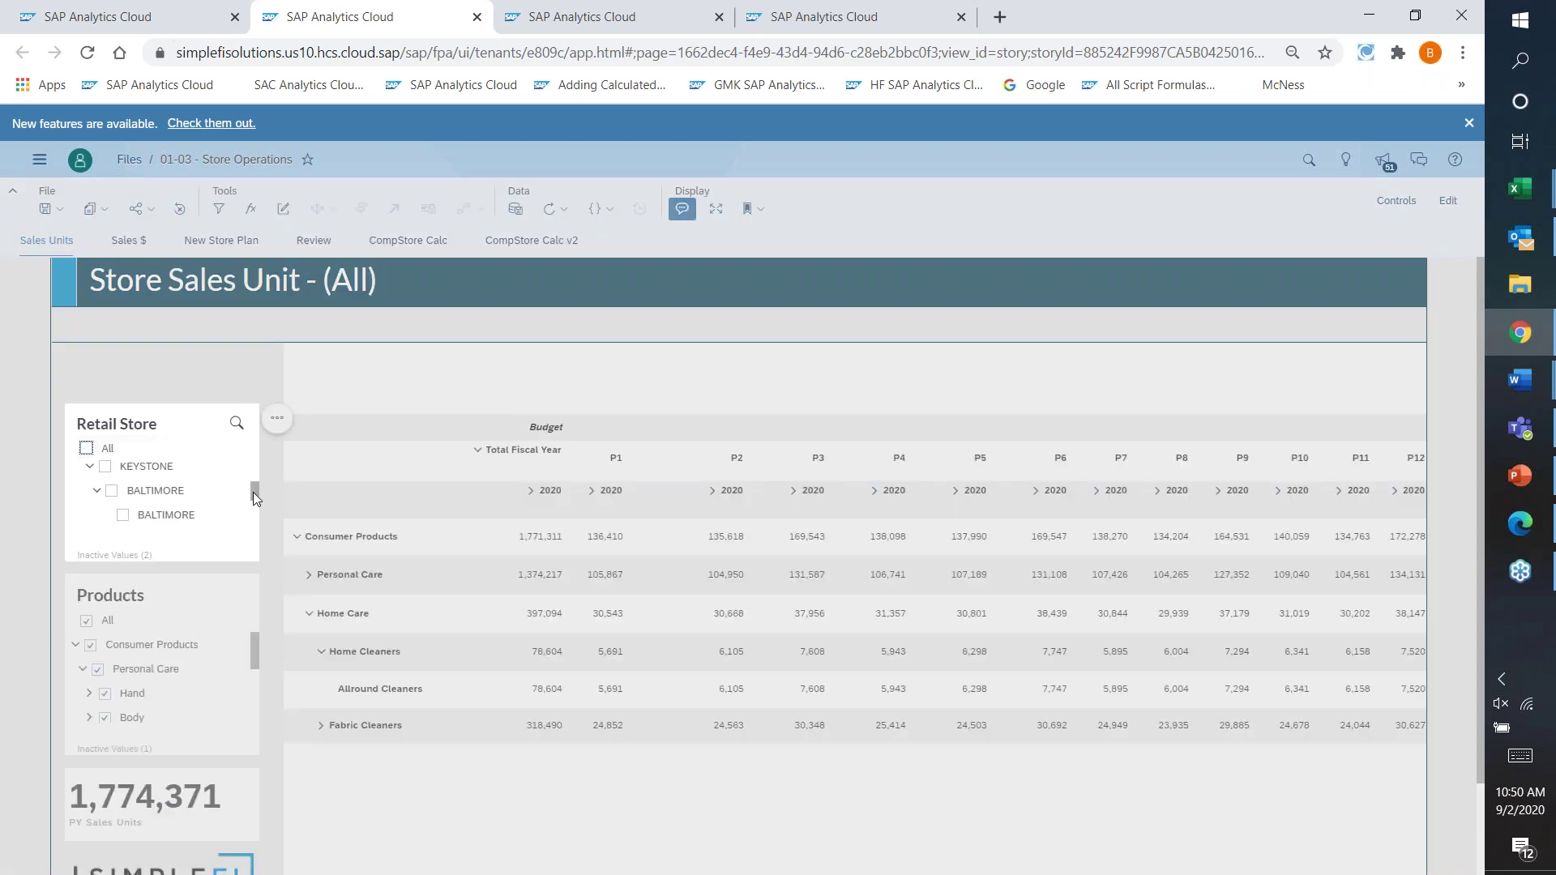
pyautogui.click(123, 506)
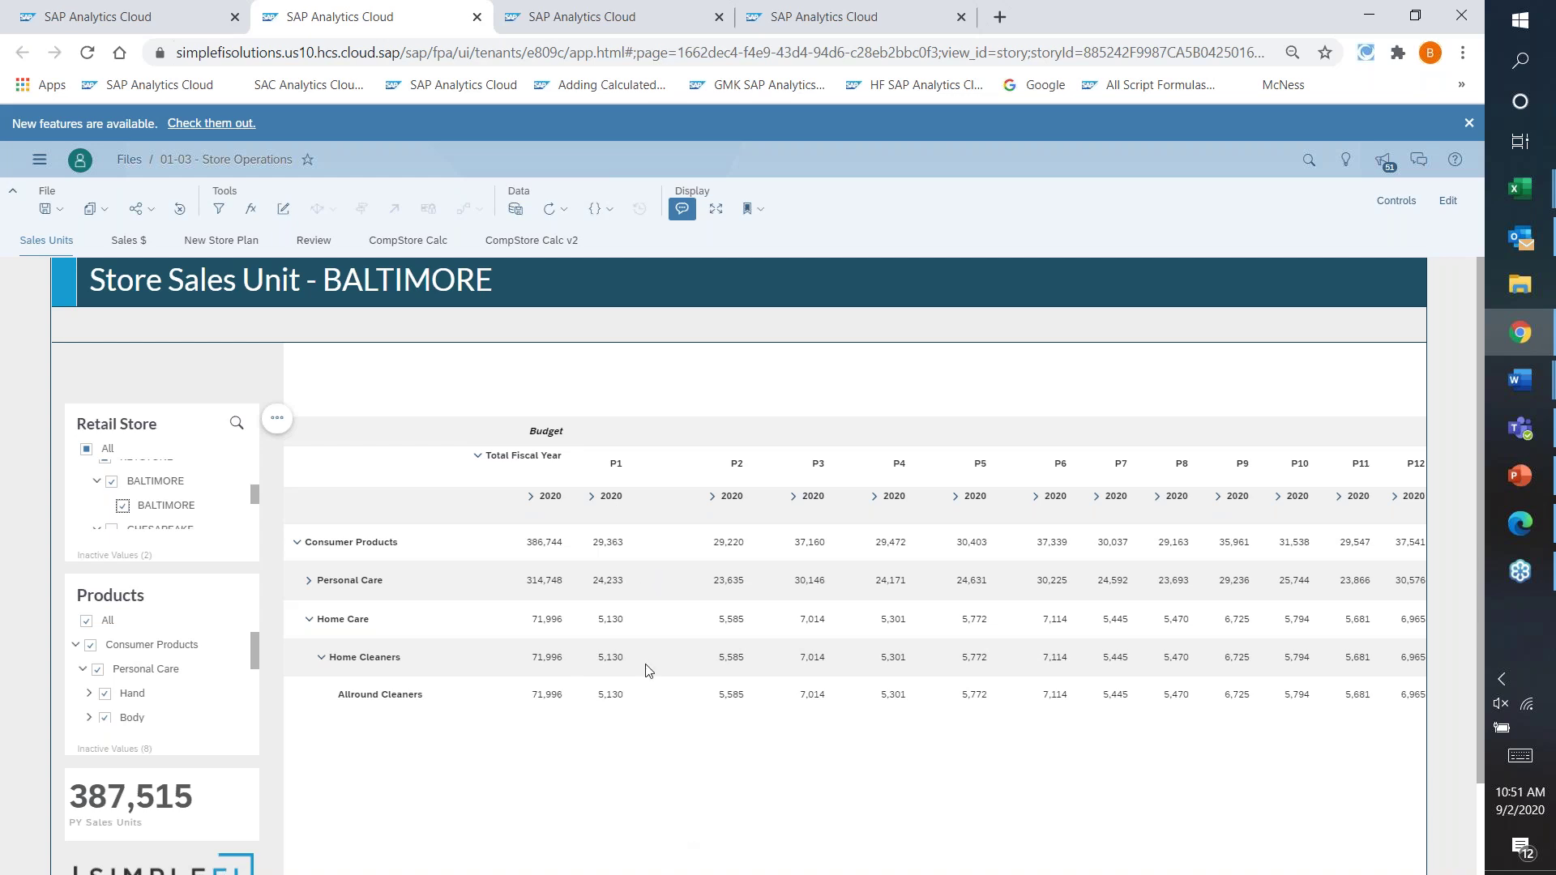
# Expand P1 2020 down to the days of CW 1 (Jan, 2020), and expand Personal Care and Hand.
pyautogui.click(595, 506)
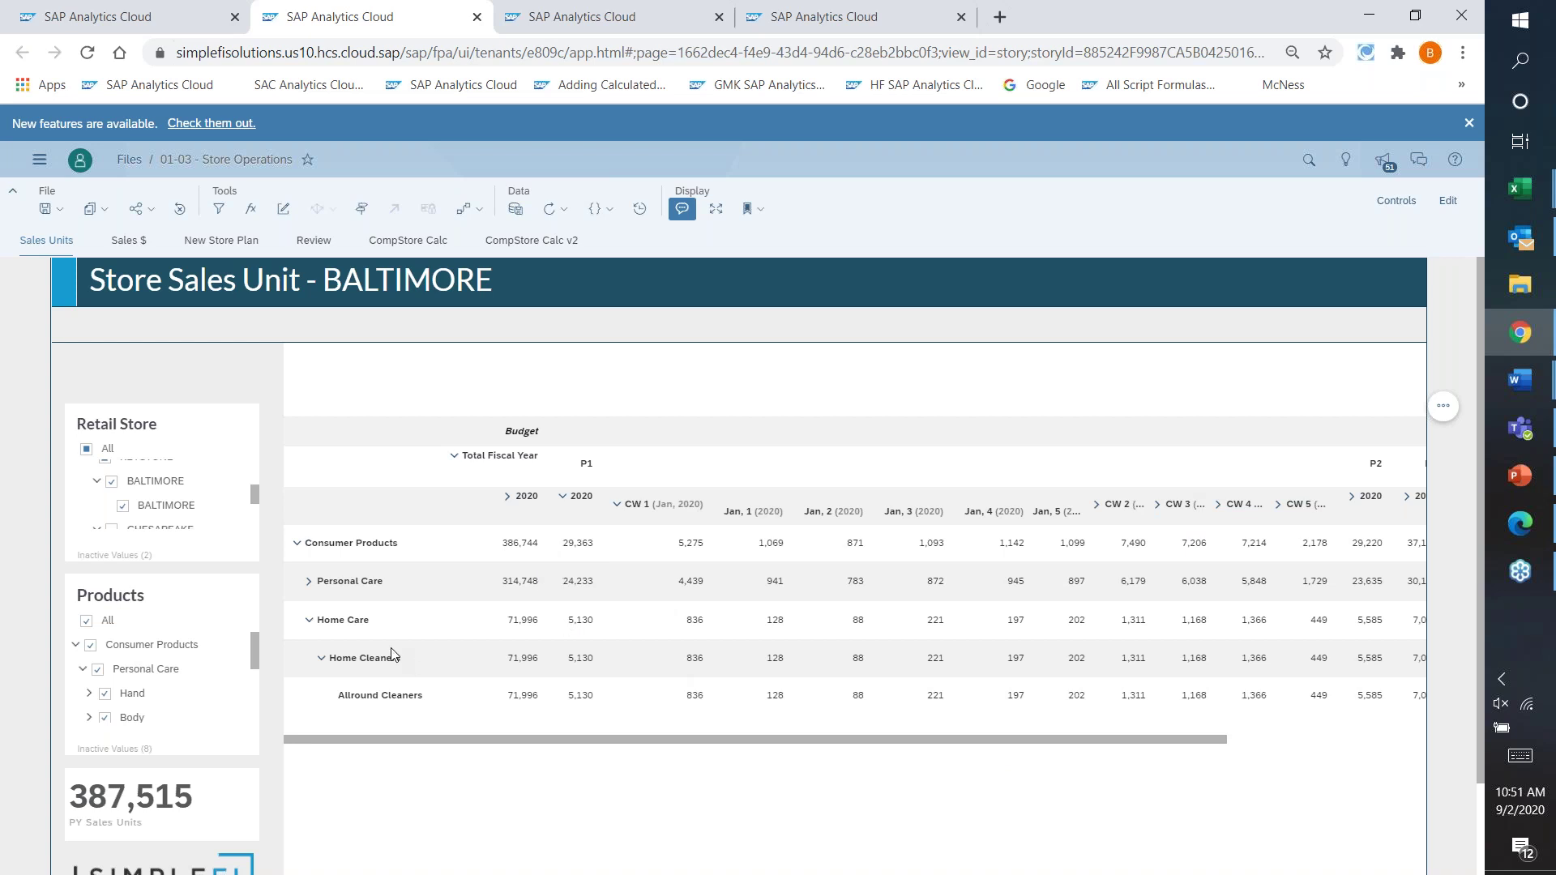
pyautogui.click(309, 581)
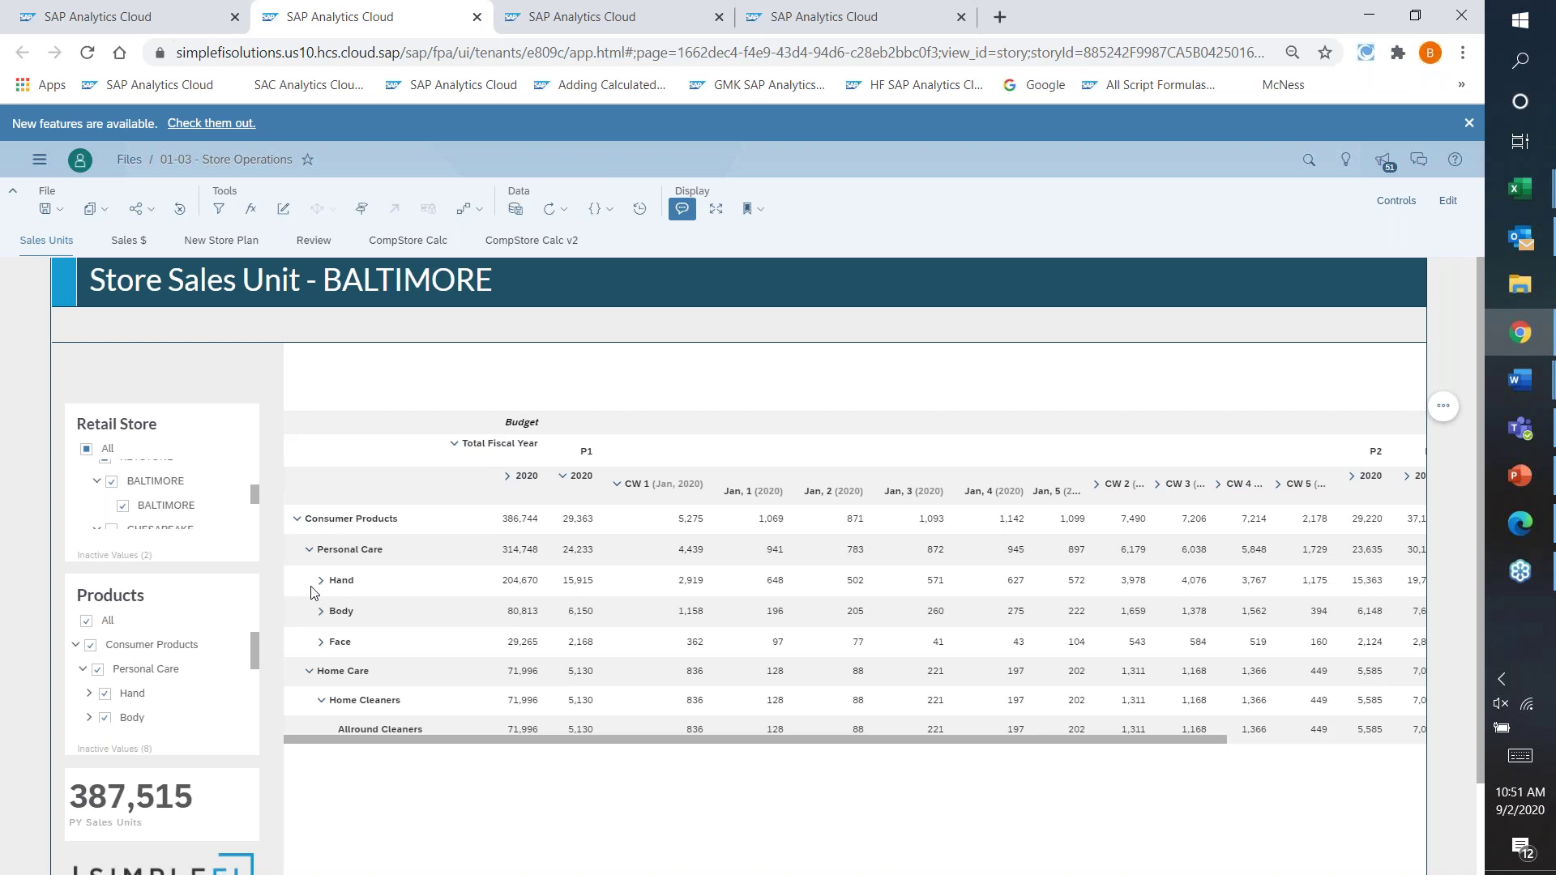
pyautogui.click(320, 582)
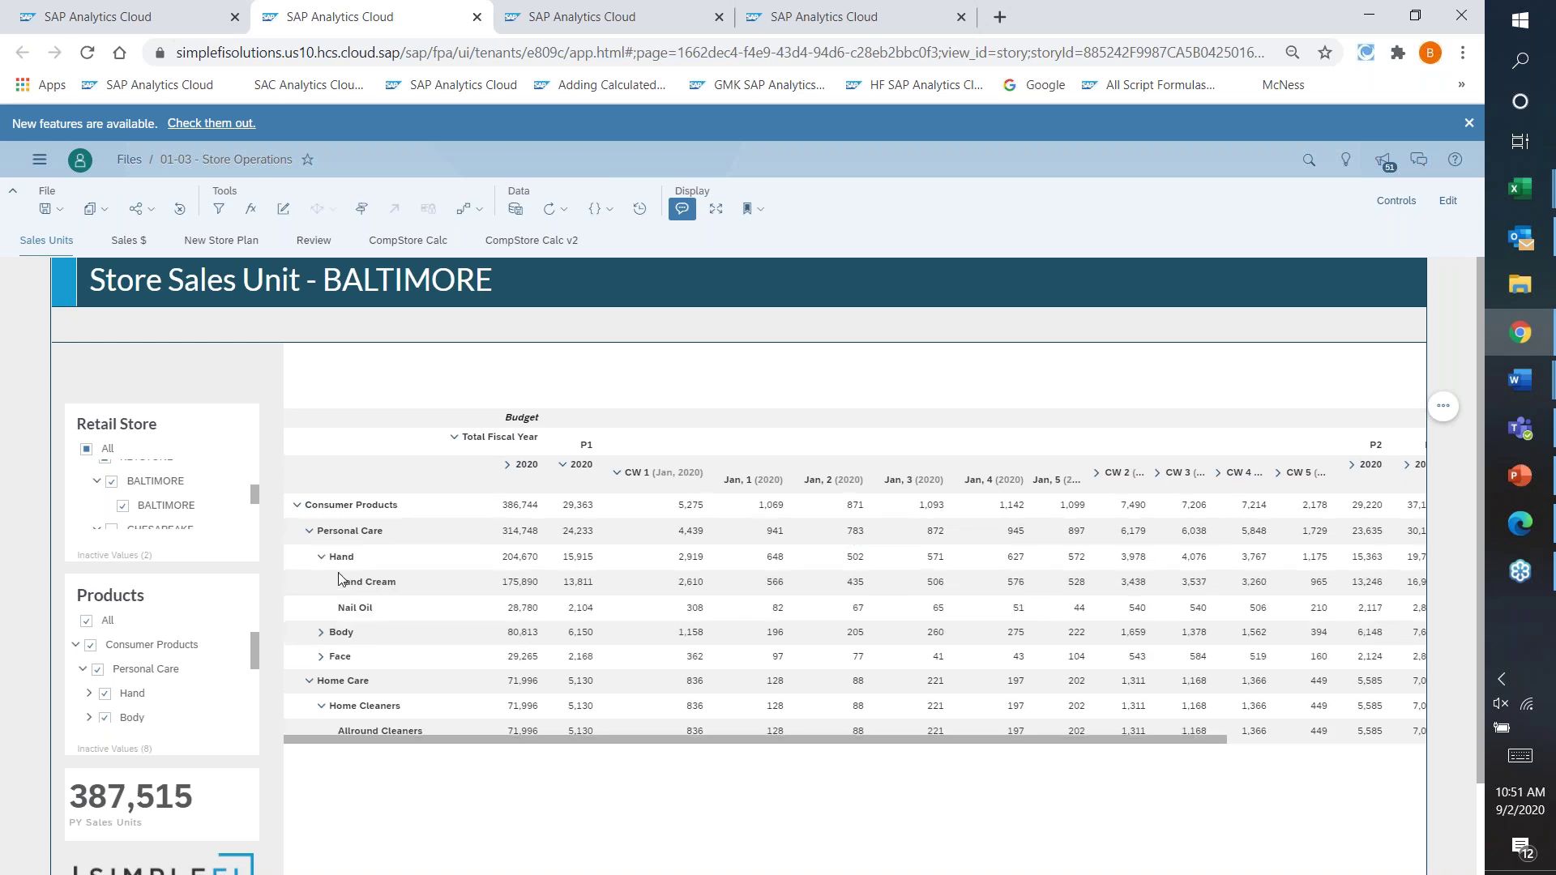
# Examine Hand Cream's daily sales units at the BALTIMORE store for the first week of January 2020.
pyautogui.click(408, 590)
pyautogui.click(774, 584)
pyautogui.press('Right')
pyautogui.press('Right')
pyautogui.press('Right')
pyautogui.press('Left')
pyautogui.press('Left')
pyautogui.press('Left')
pyautogui.press('Left')
pyautogui.press('Right')
pyautogui.press('Right')
pyautogui.press('Left')
# View the store Sales $ plan, and open the New Store Plan page to examine the ANNAPOLIS row.
pyautogui.click(126, 246)
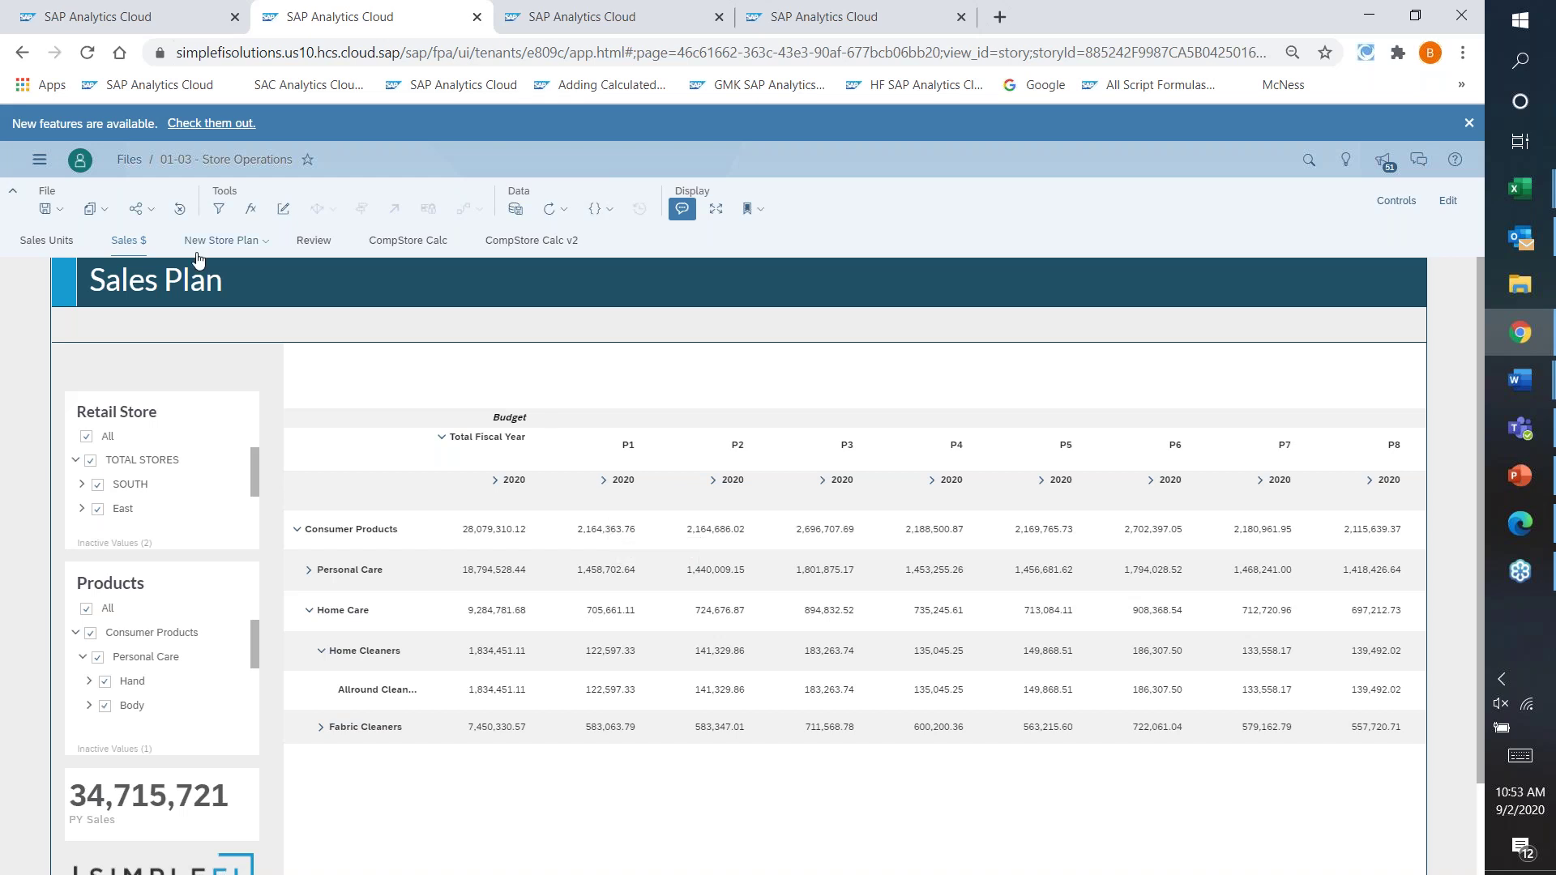
pyautogui.click(227, 252)
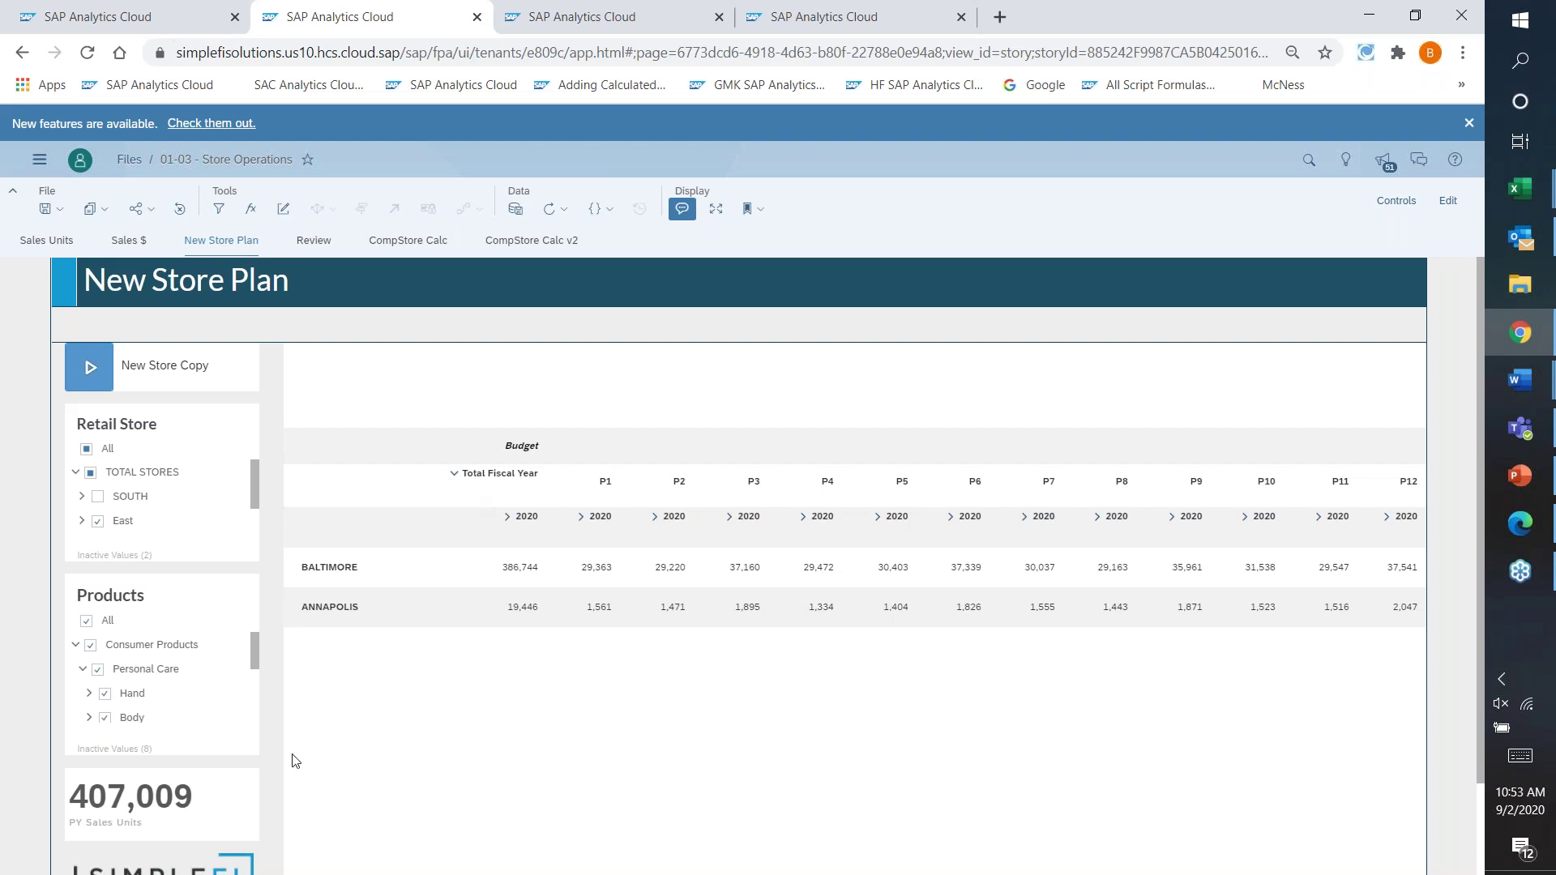
pyautogui.click(332, 621)
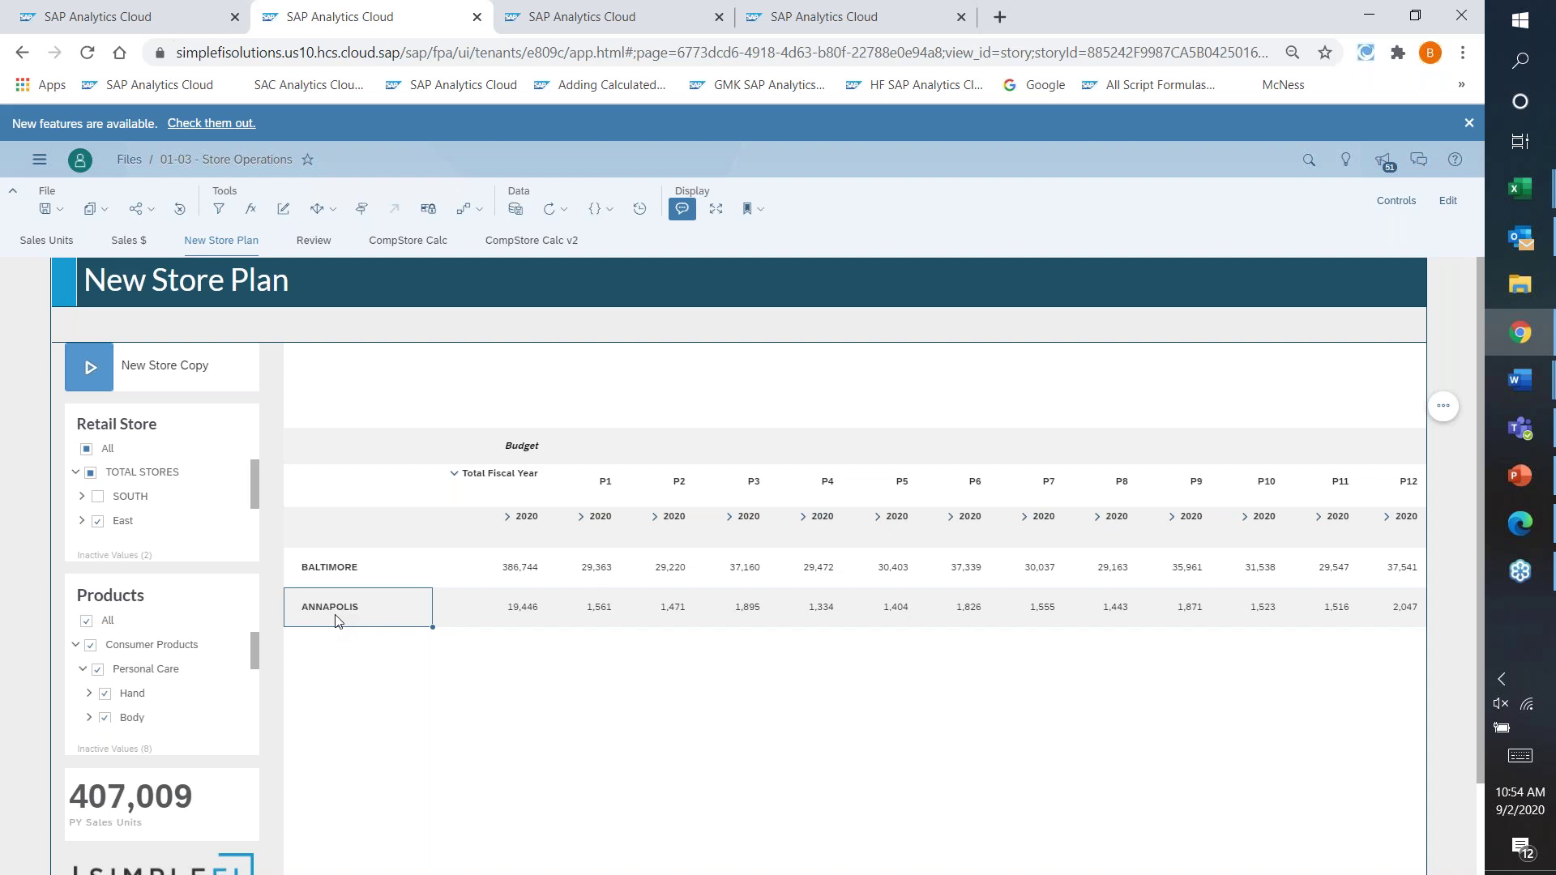
# Start a new store member named NewStore1 in the row beneath ANNAPOLIS.
pyautogui.rightClick(344, 620)
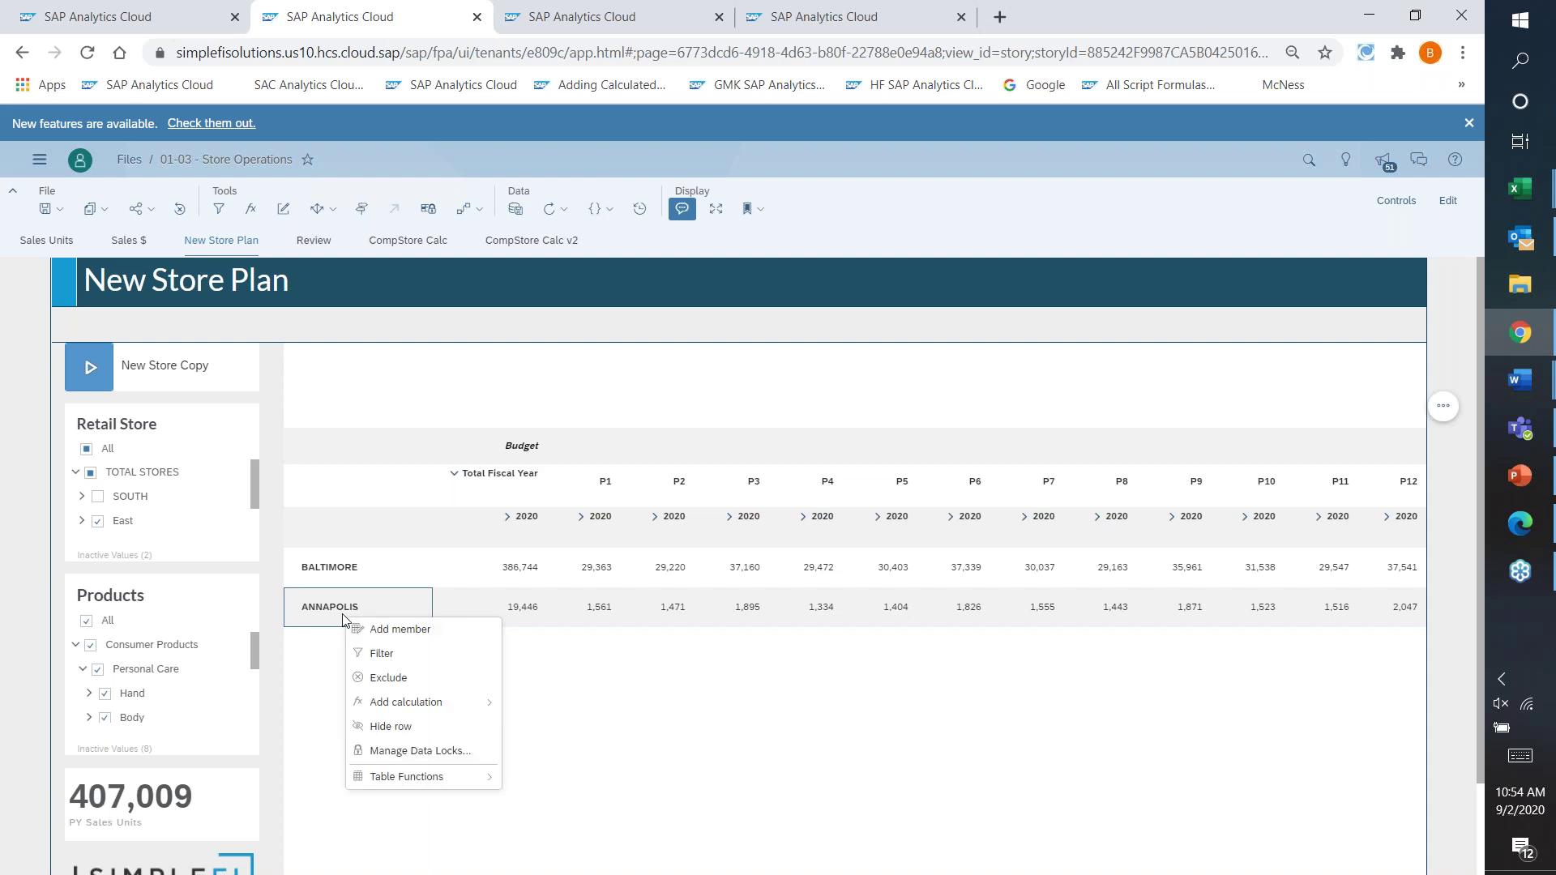
pyautogui.click(399, 629)
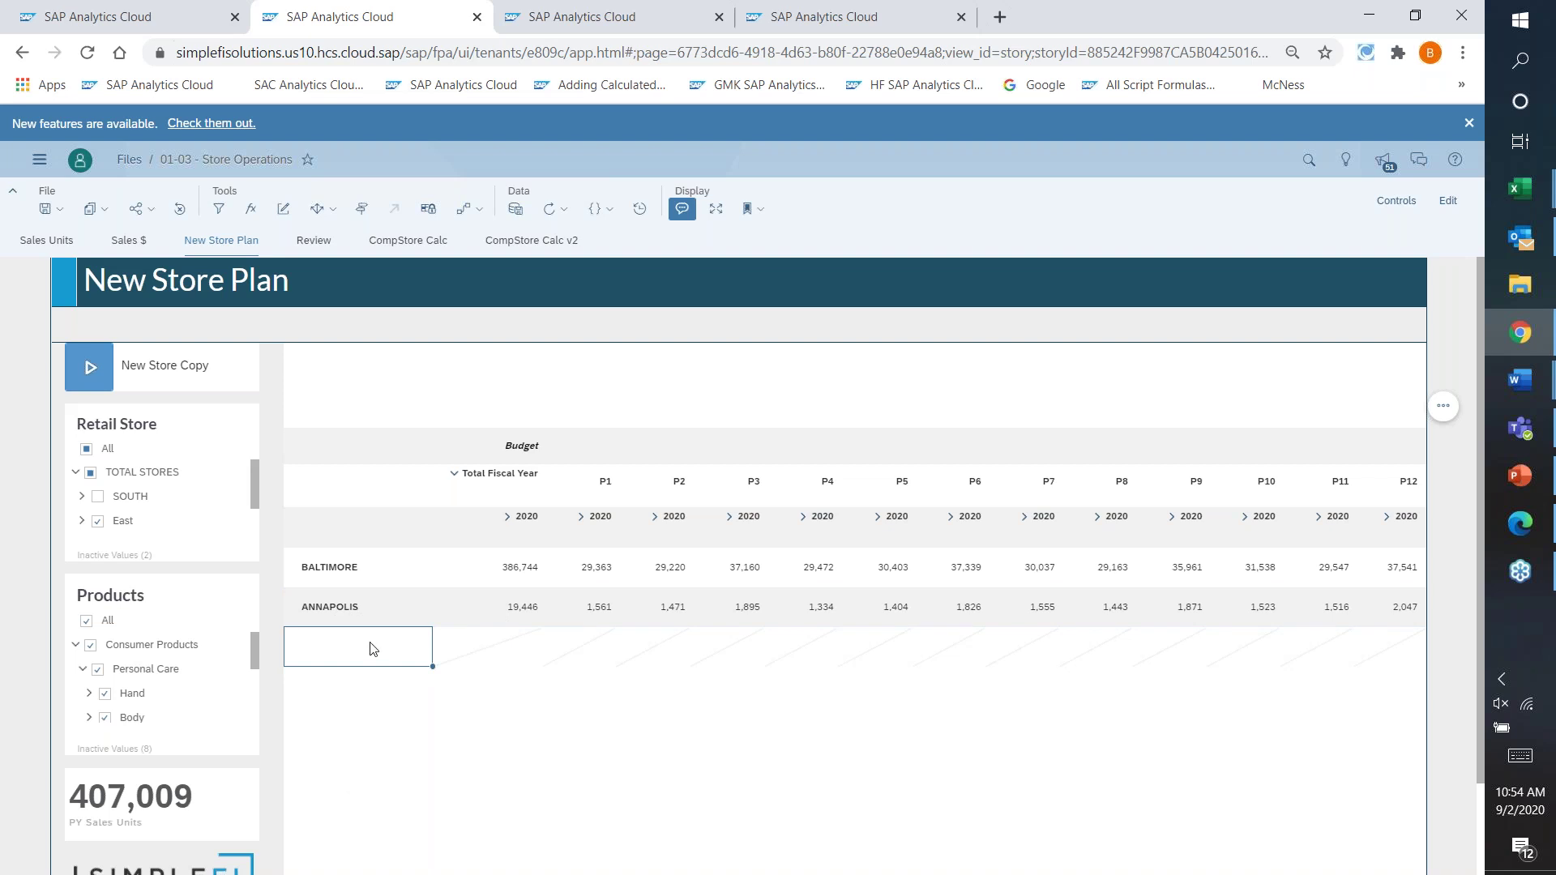
pyautogui.write('NewS')
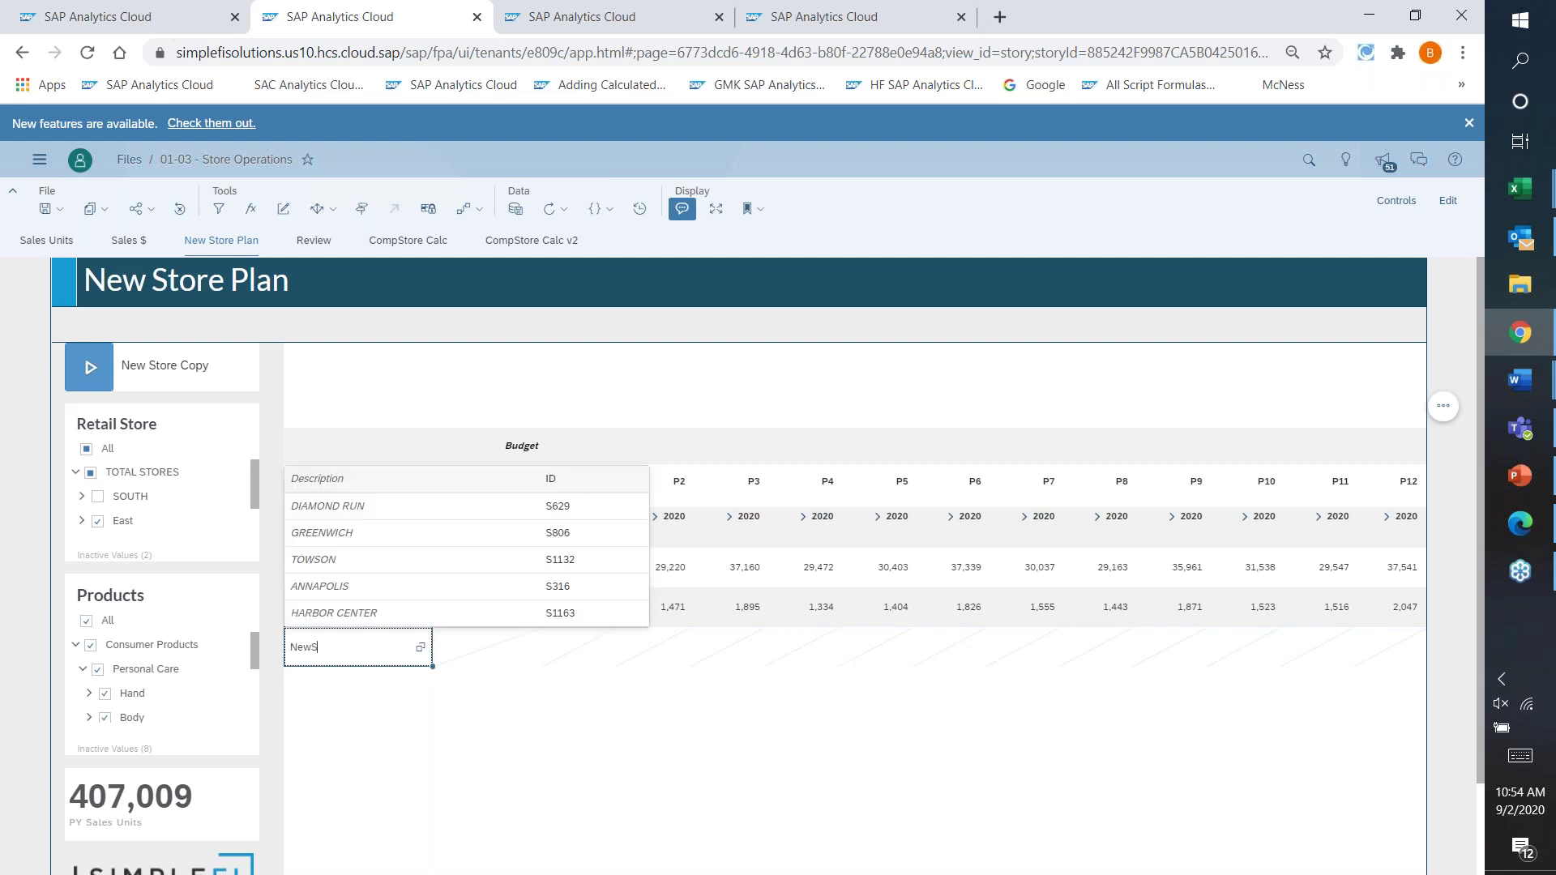
pyautogui.write('tore1')
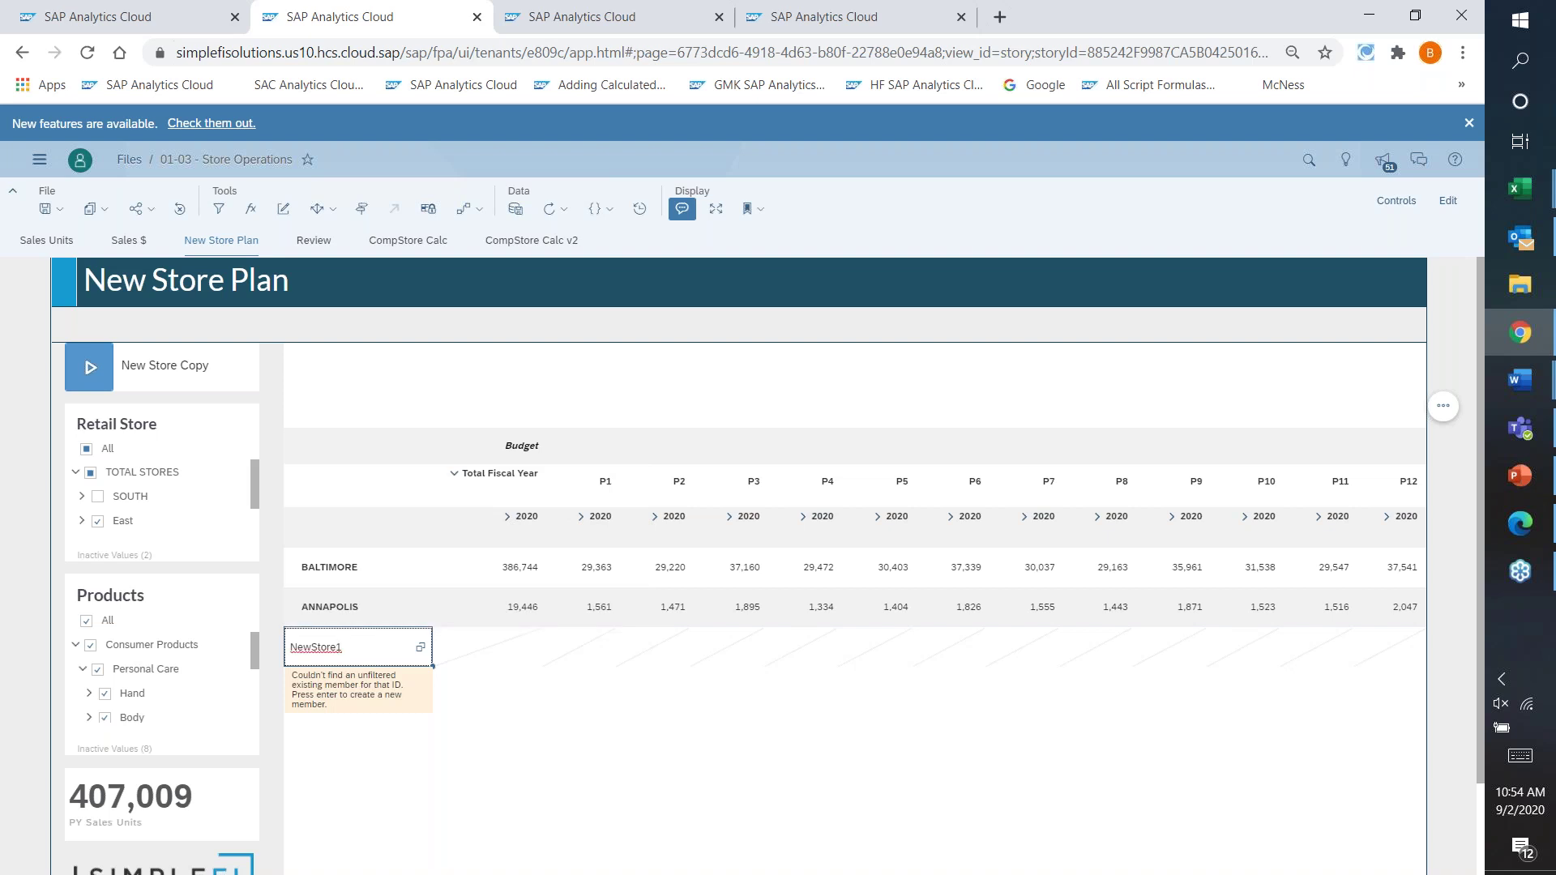
pyautogui.press('Return')
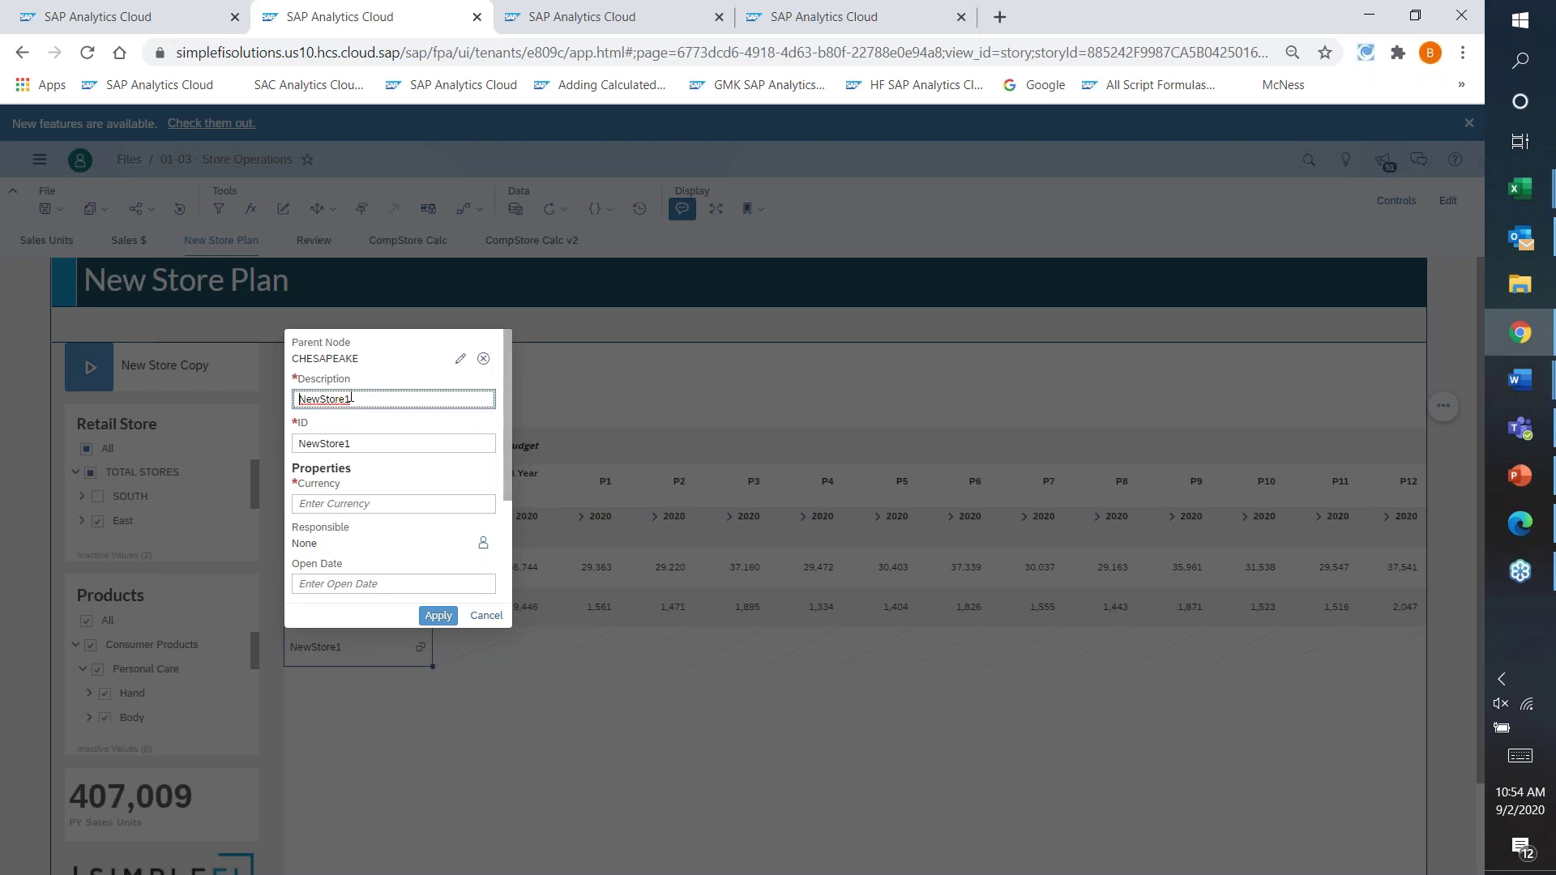
# Set NewStore1's Open Time Format to 03-01-2020 and add the store to the plan table.
pyautogui.moveTo(508, 420); pyautogui.dragTo(500, 504)
pyautogui.click(349, 519)
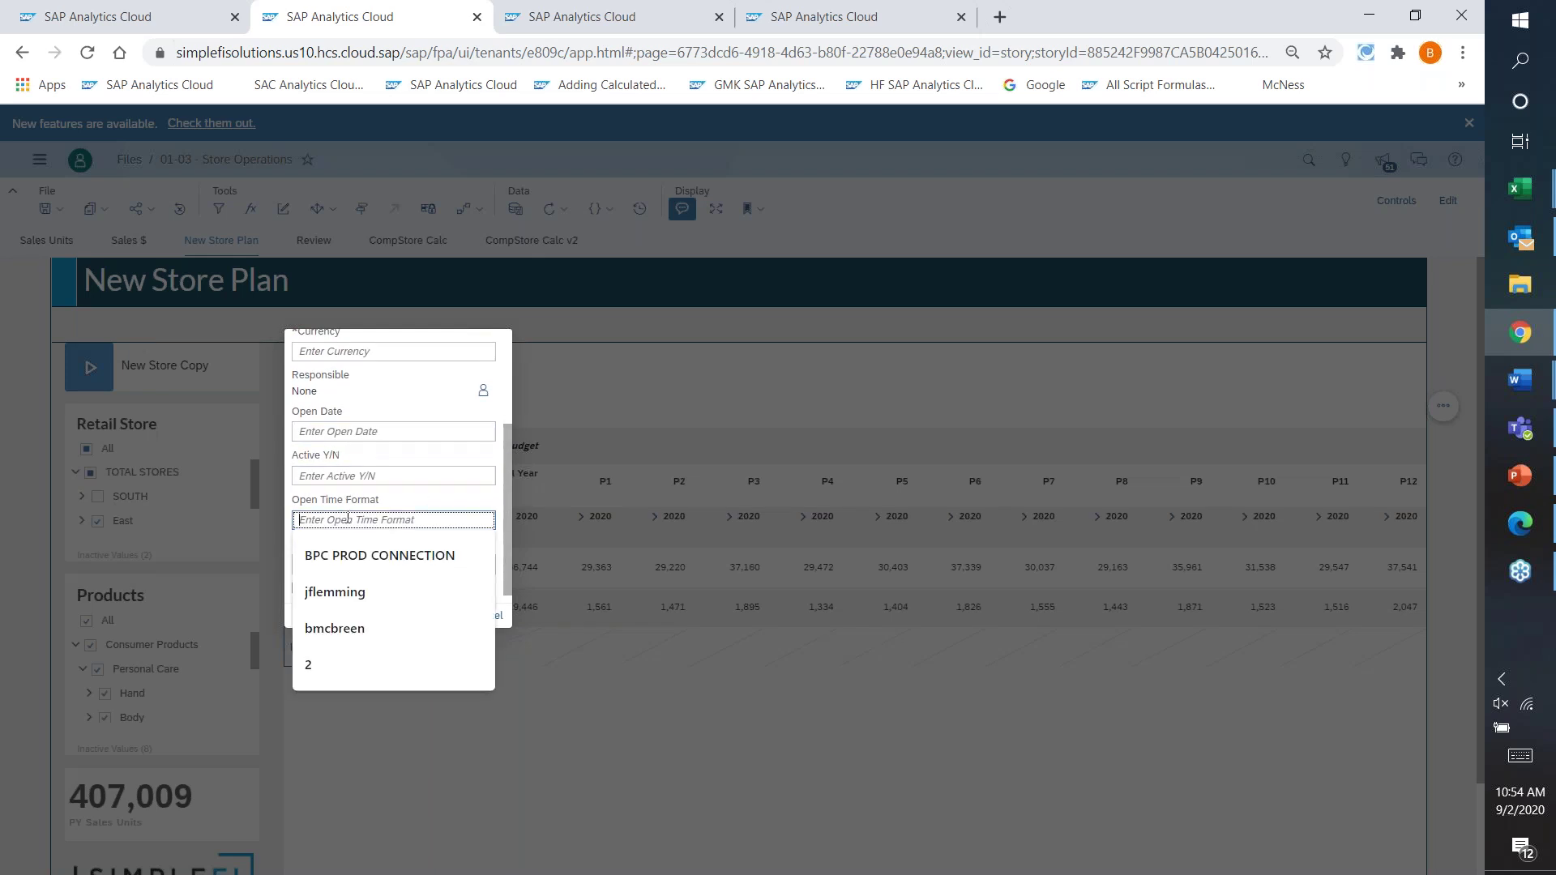
pyautogui.write('03-0')
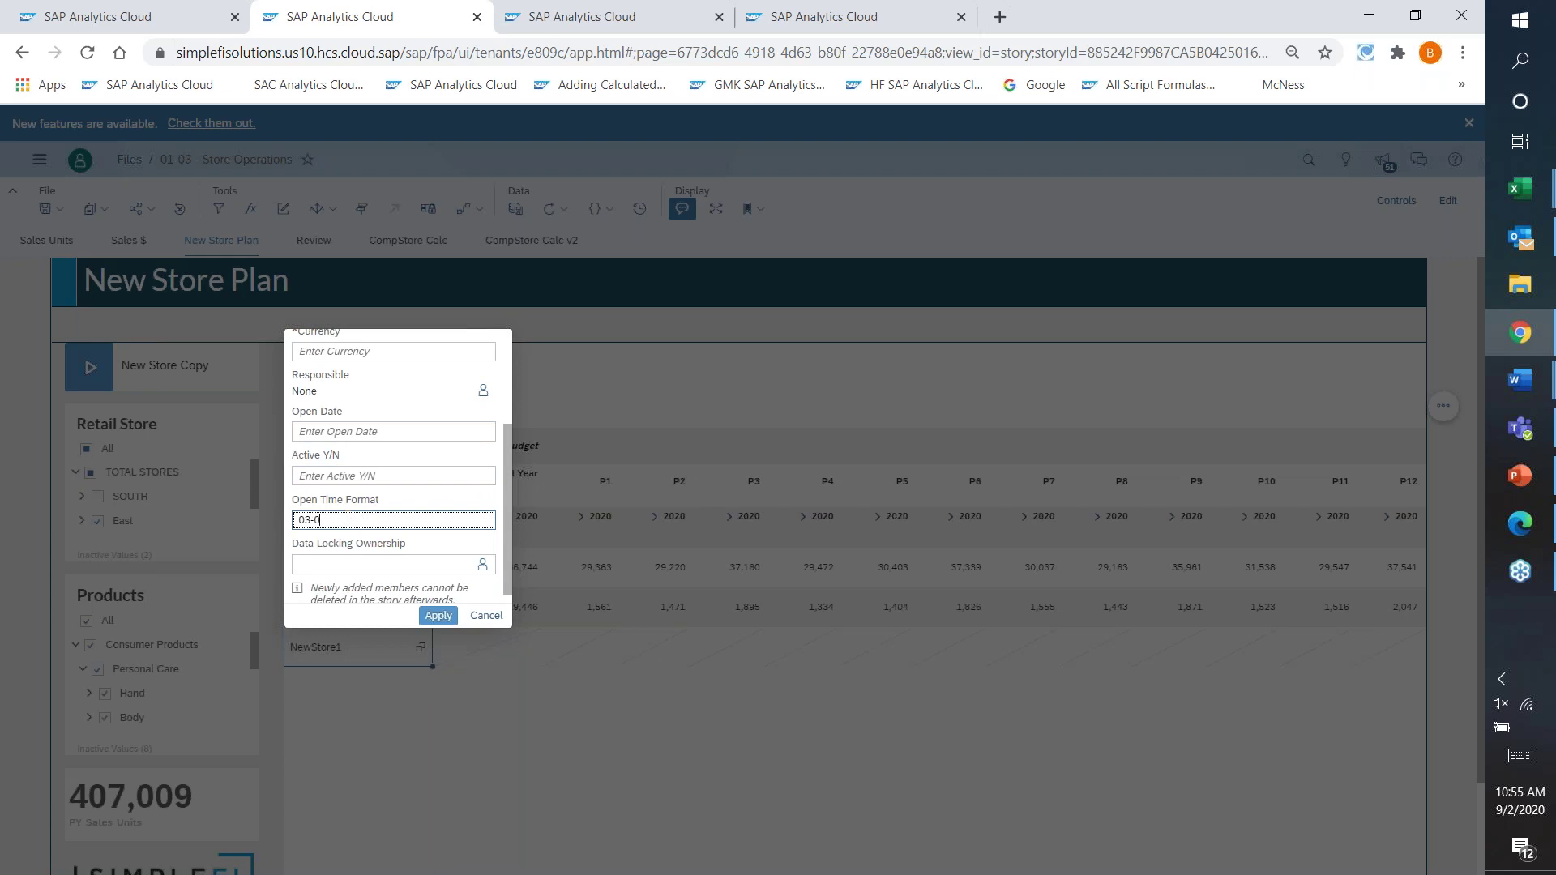
pyautogui.write('1-2020')
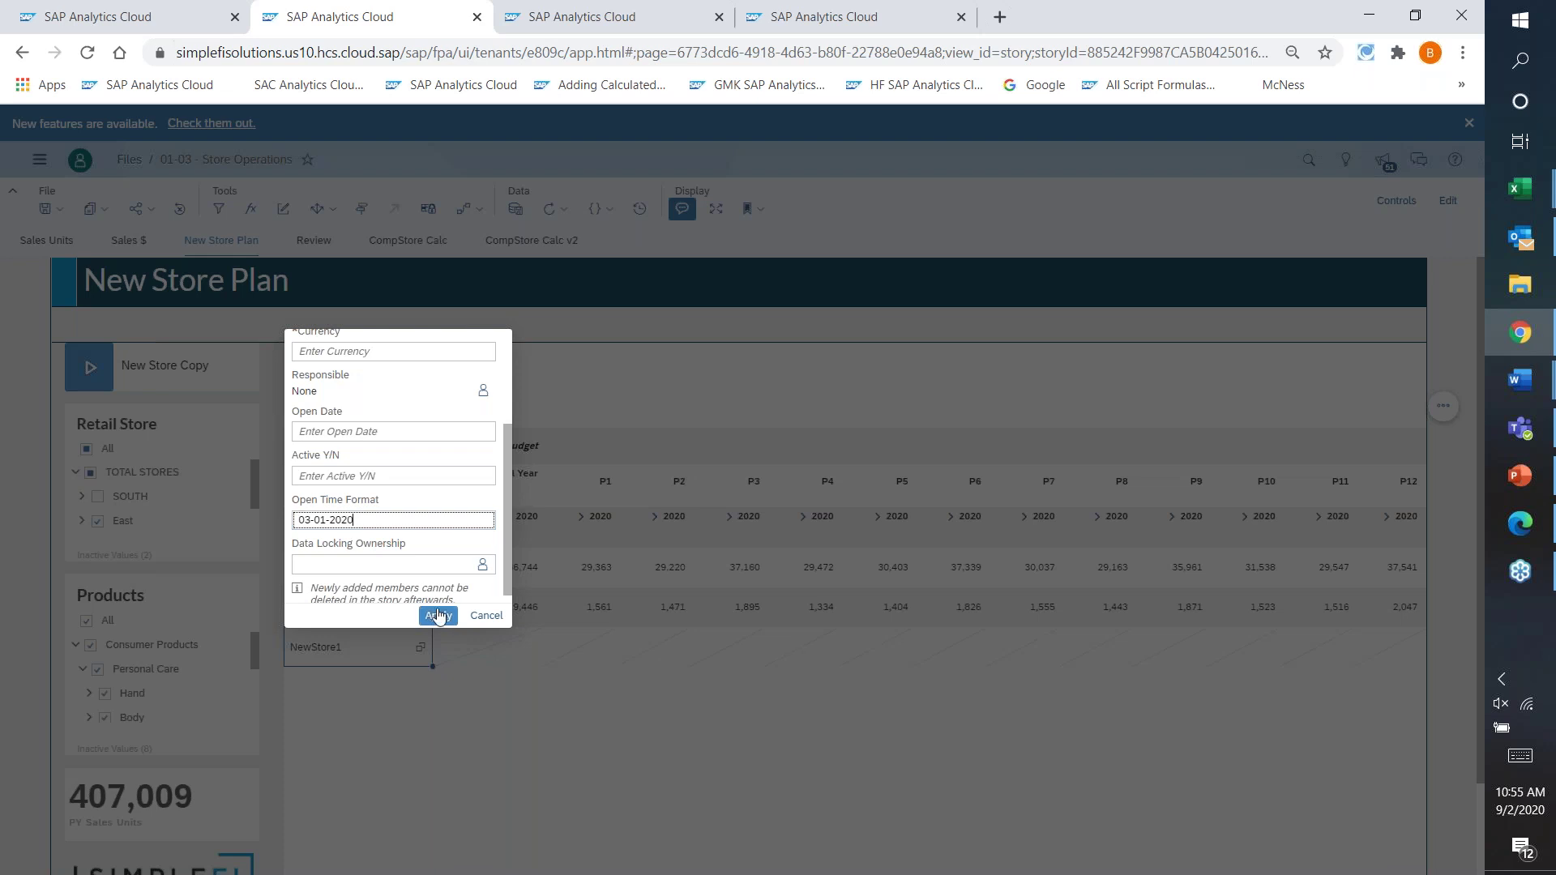
pyautogui.click(437, 616)
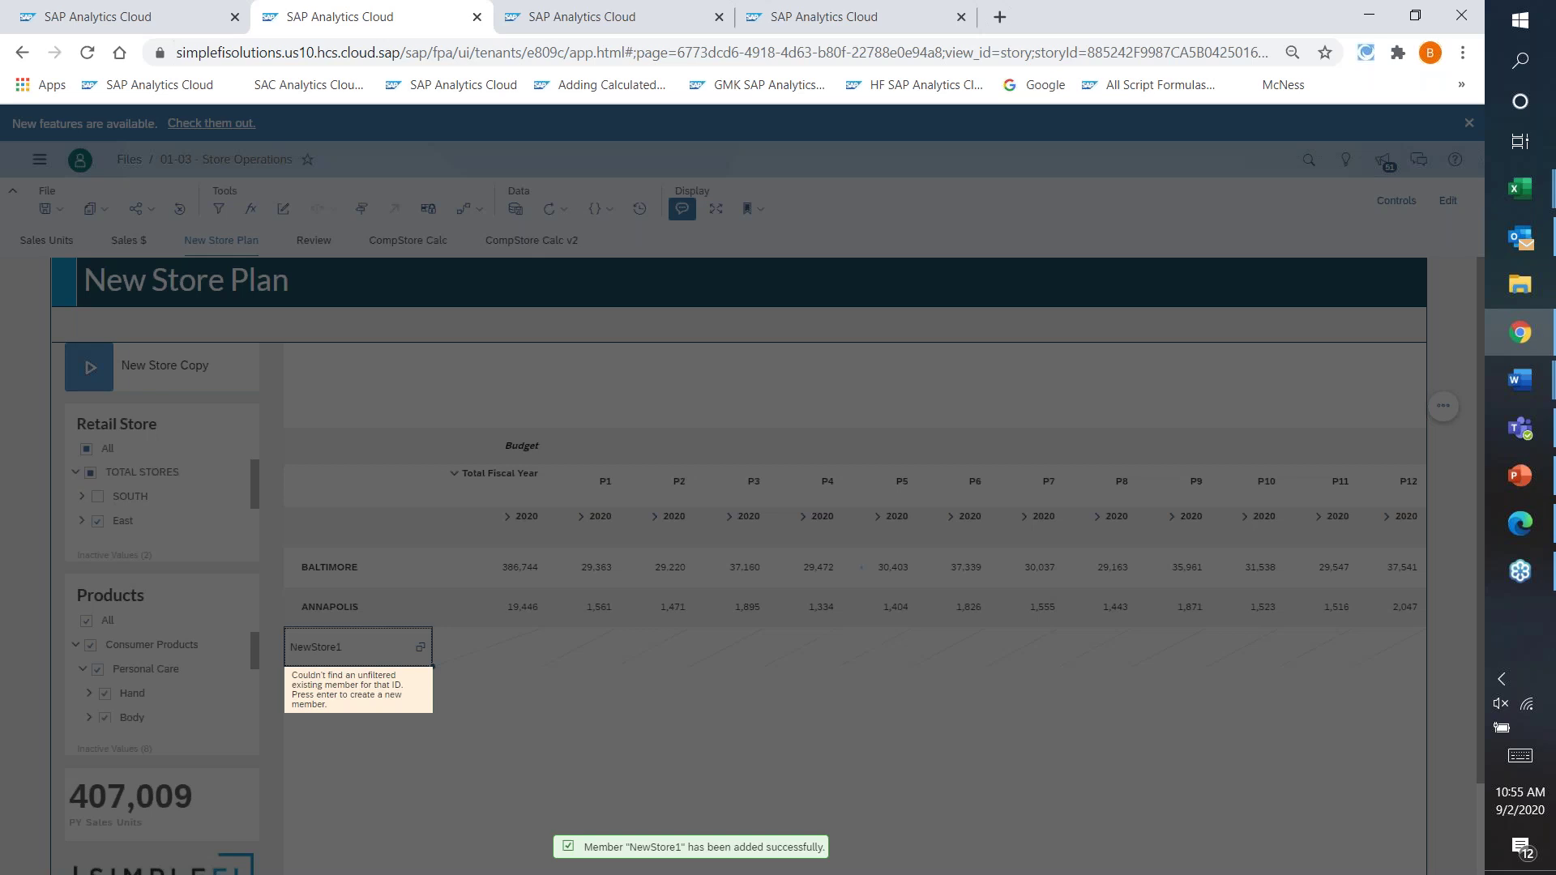
pyautogui.press('Return')
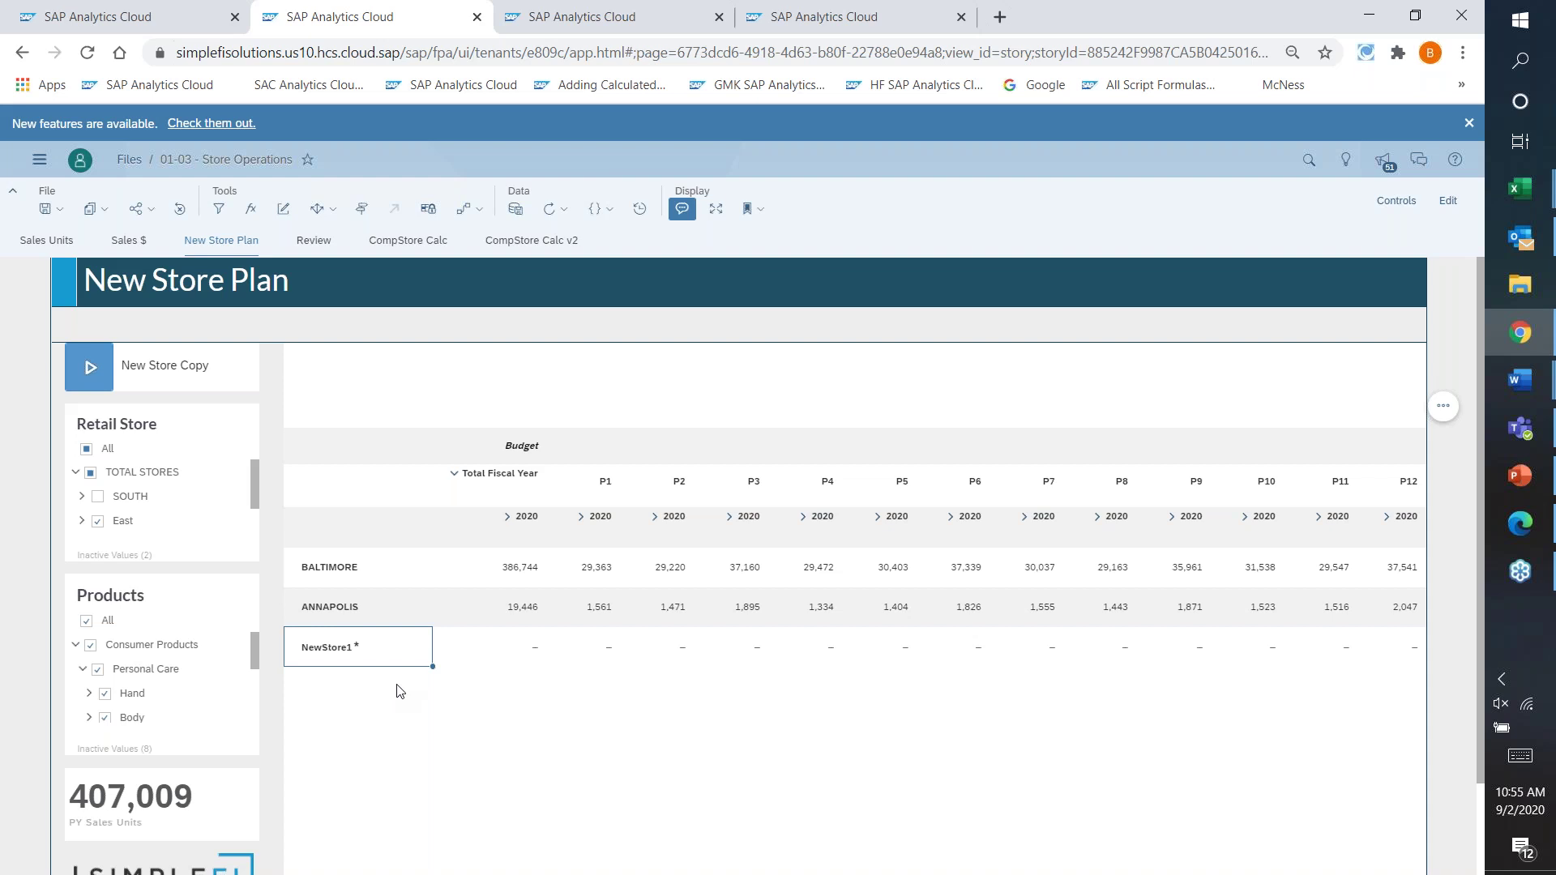
# Set up the New Store Copy data action with Budget as target version and ANNAPOLIS as the source store.
pyautogui.click(91, 377)
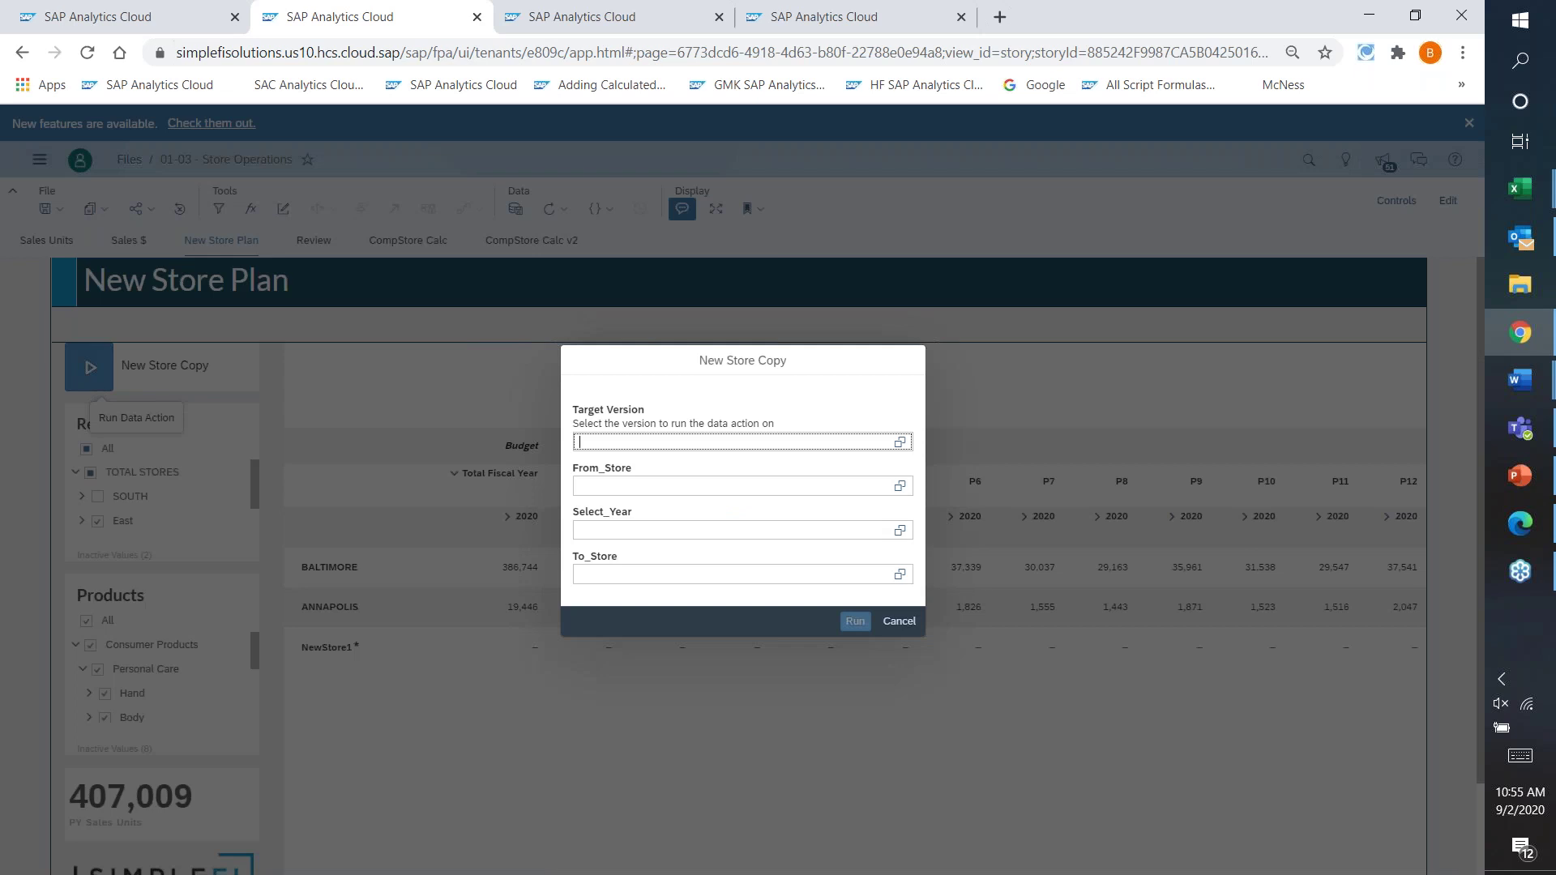
pyautogui.click(900, 442)
pyautogui.click(581, 404)
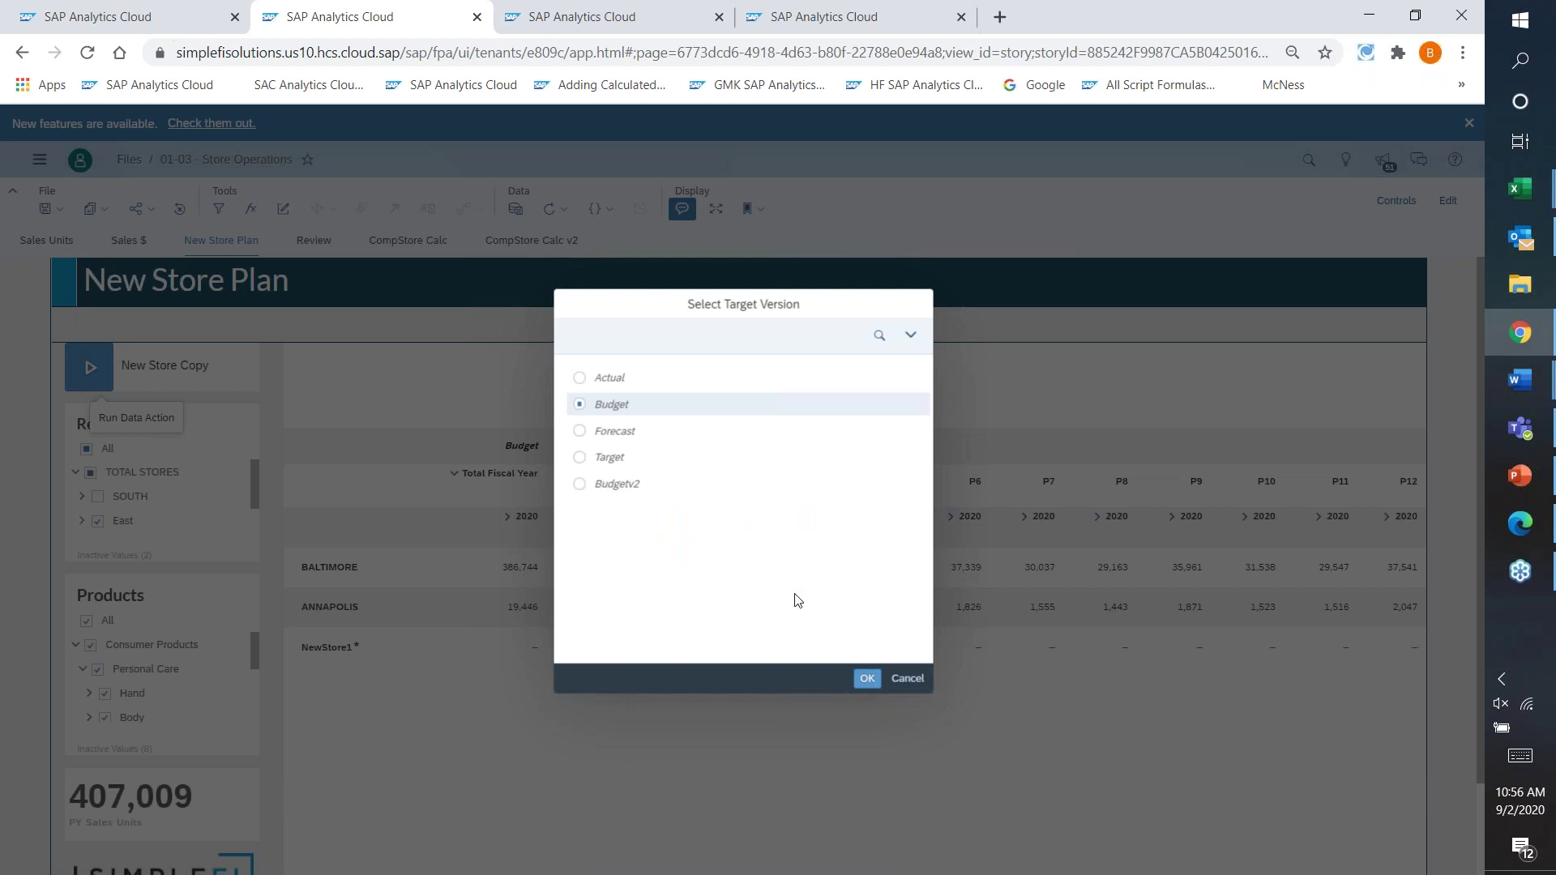
pyautogui.click(868, 679)
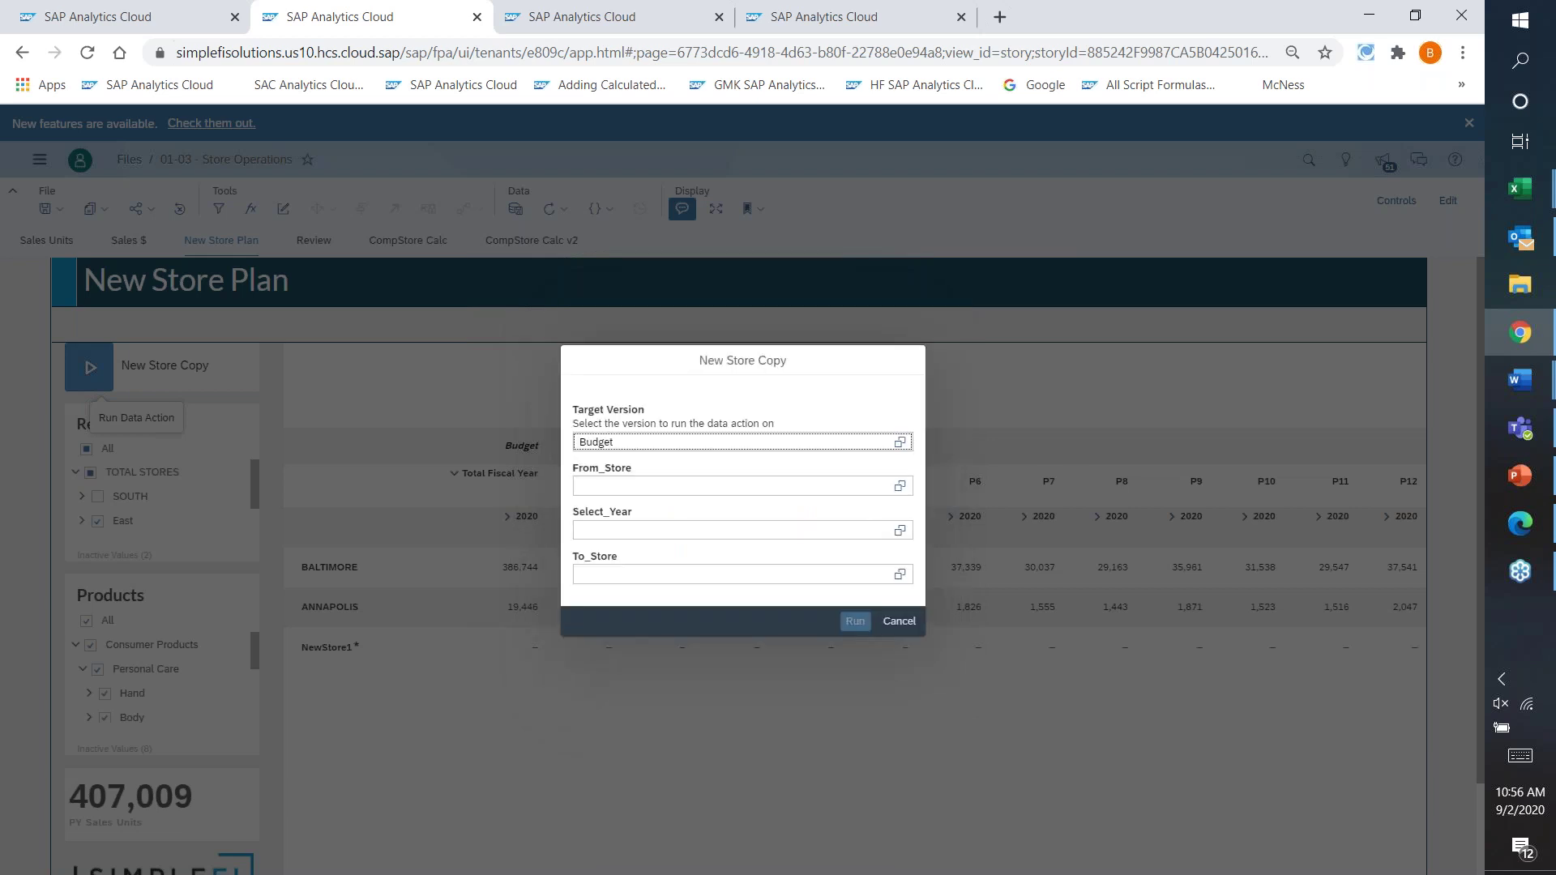
pyautogui.click(901, 486)
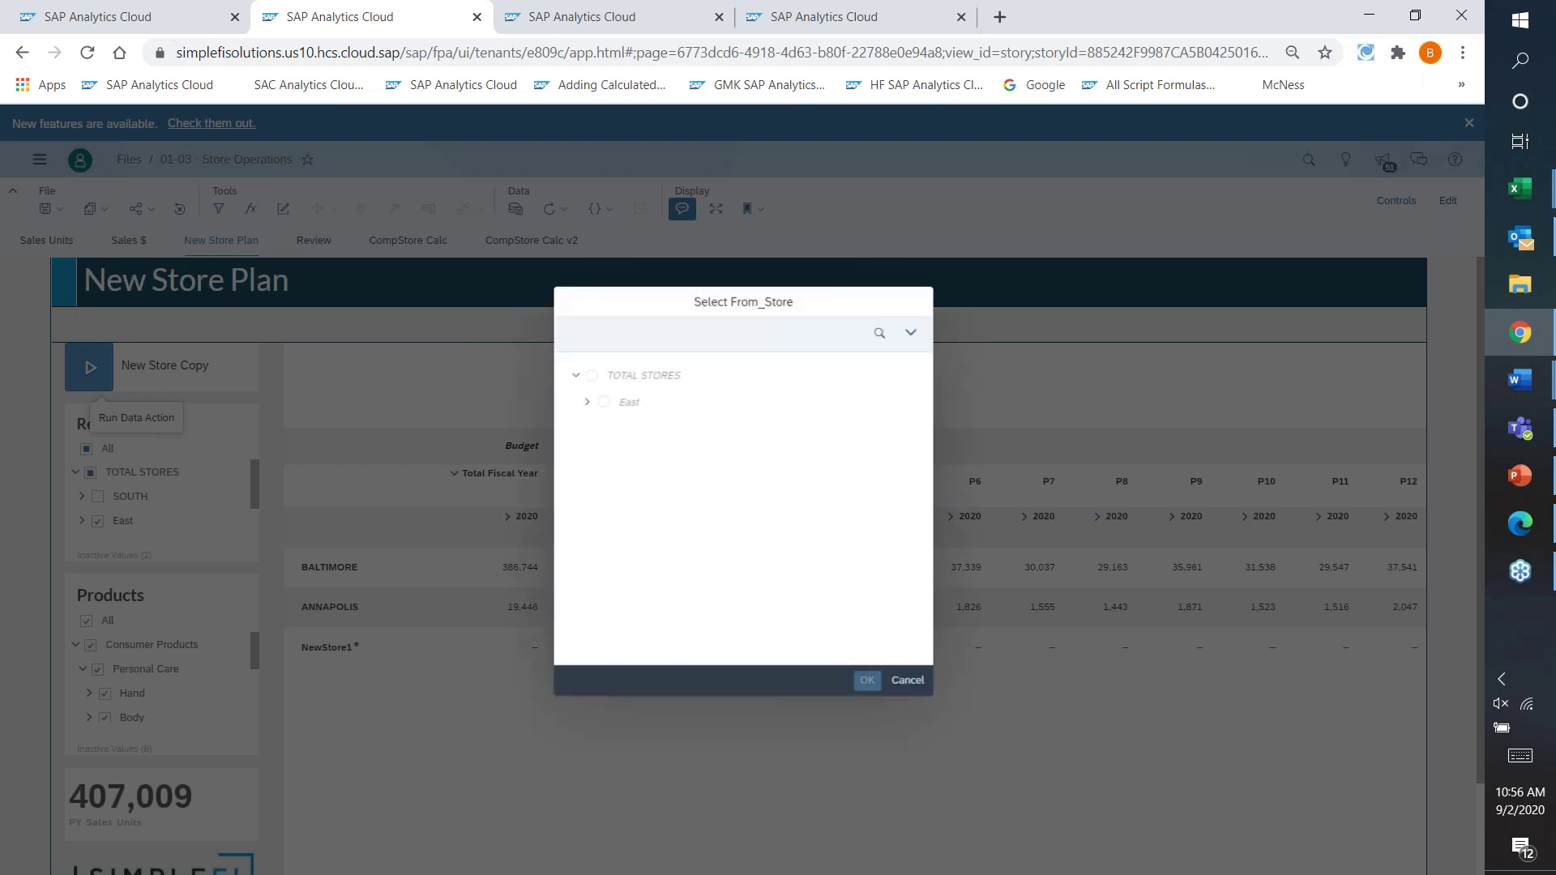
pyautogui.click(879, 333)
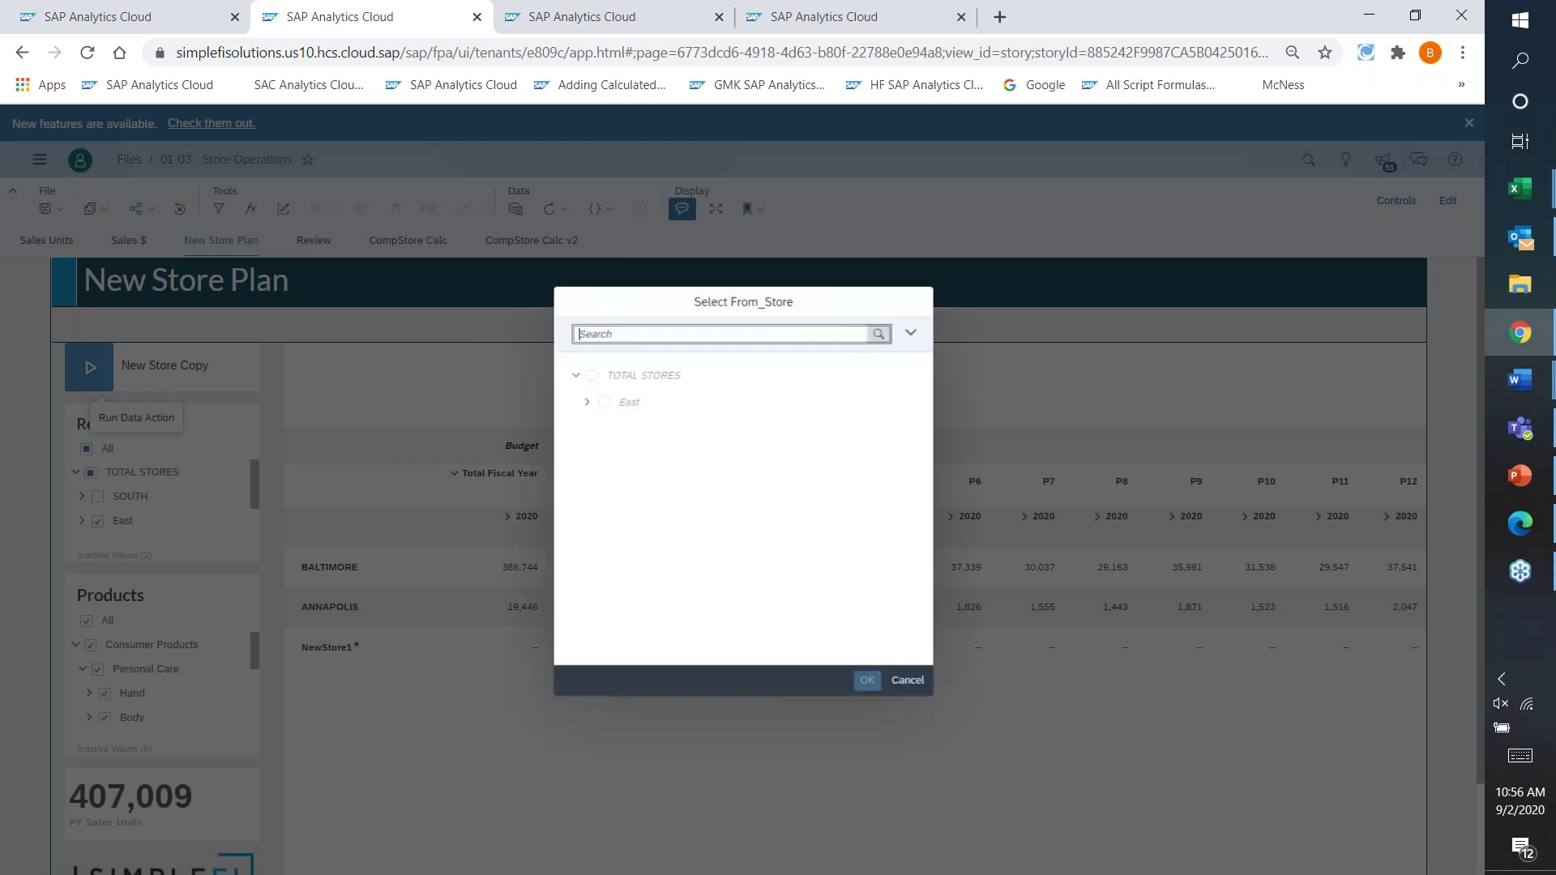
pyautogui.write('anna')
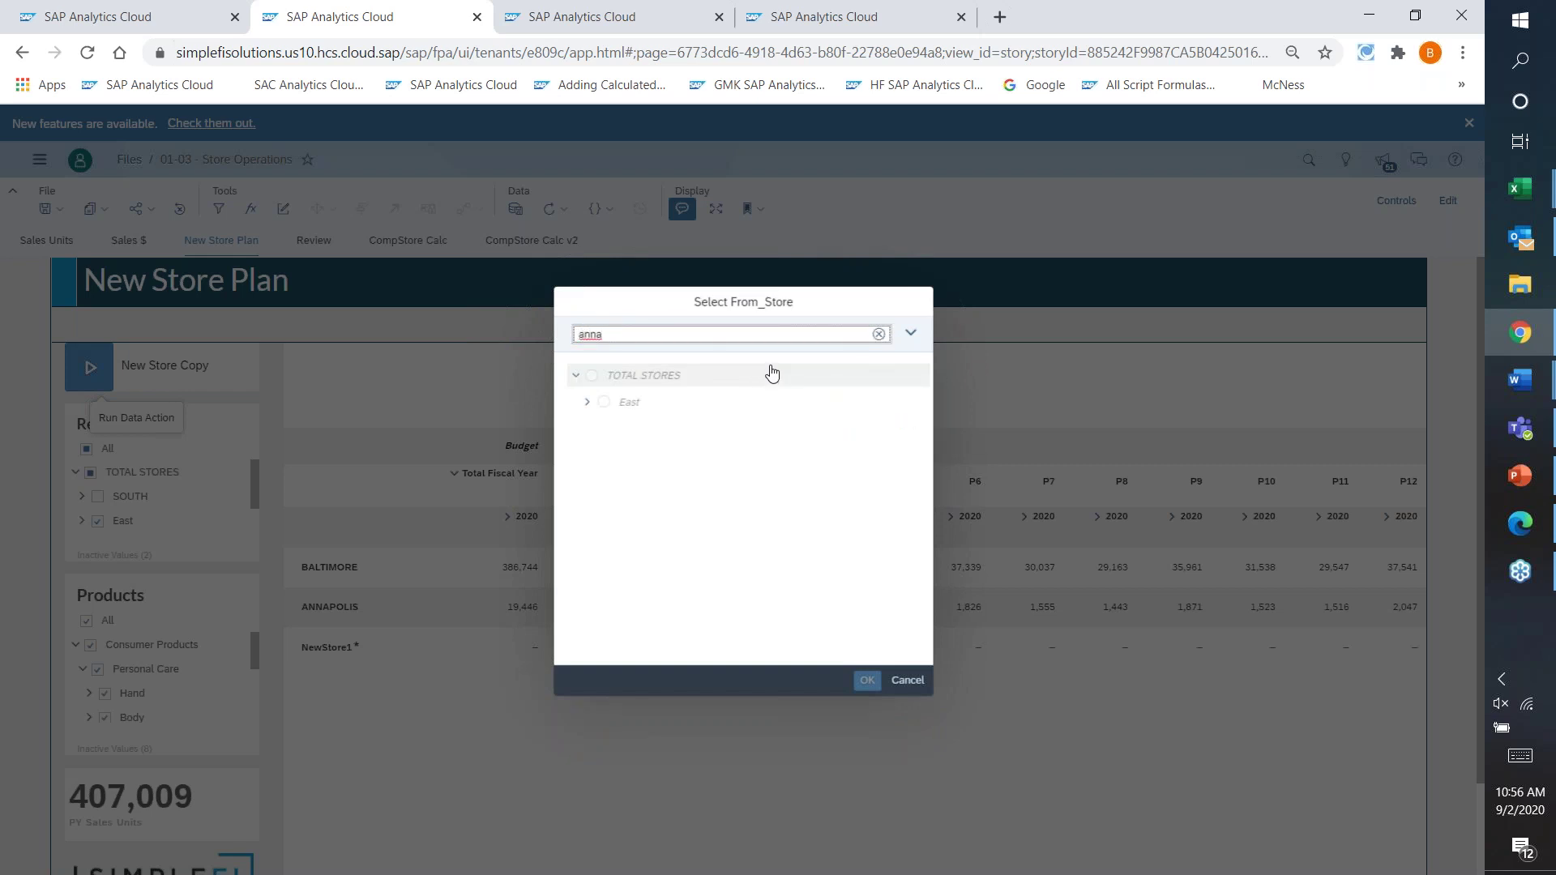
pyautogui.click(638, 482)
pyautogui.click(866, 680)
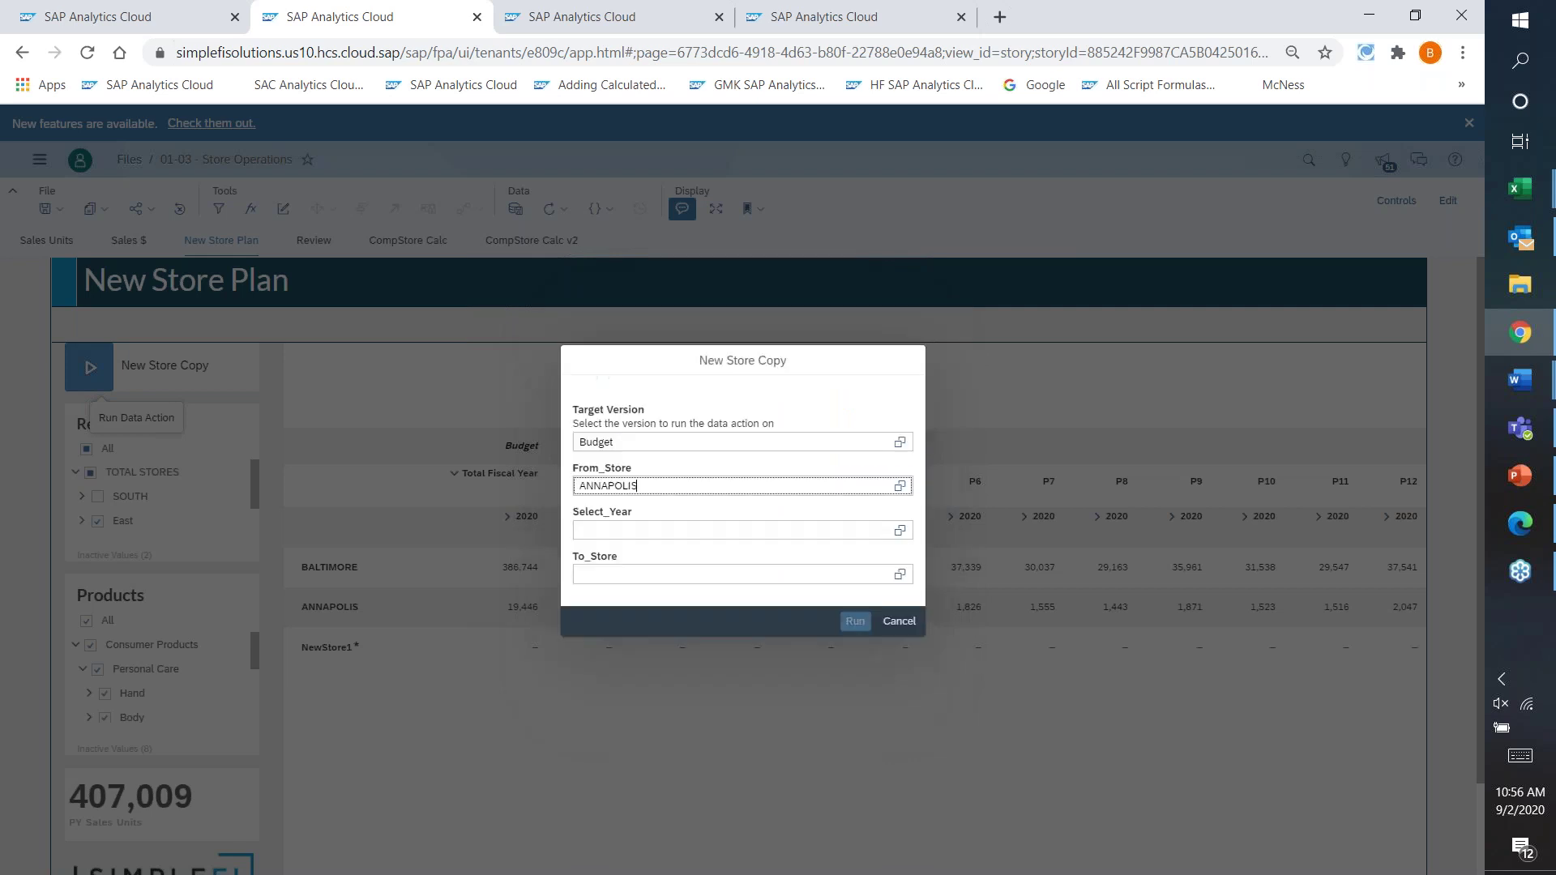
# Set the copy's year to 2020 and its destination store to NewStore1, and run the data action.
pyautogui.click(901, 531)
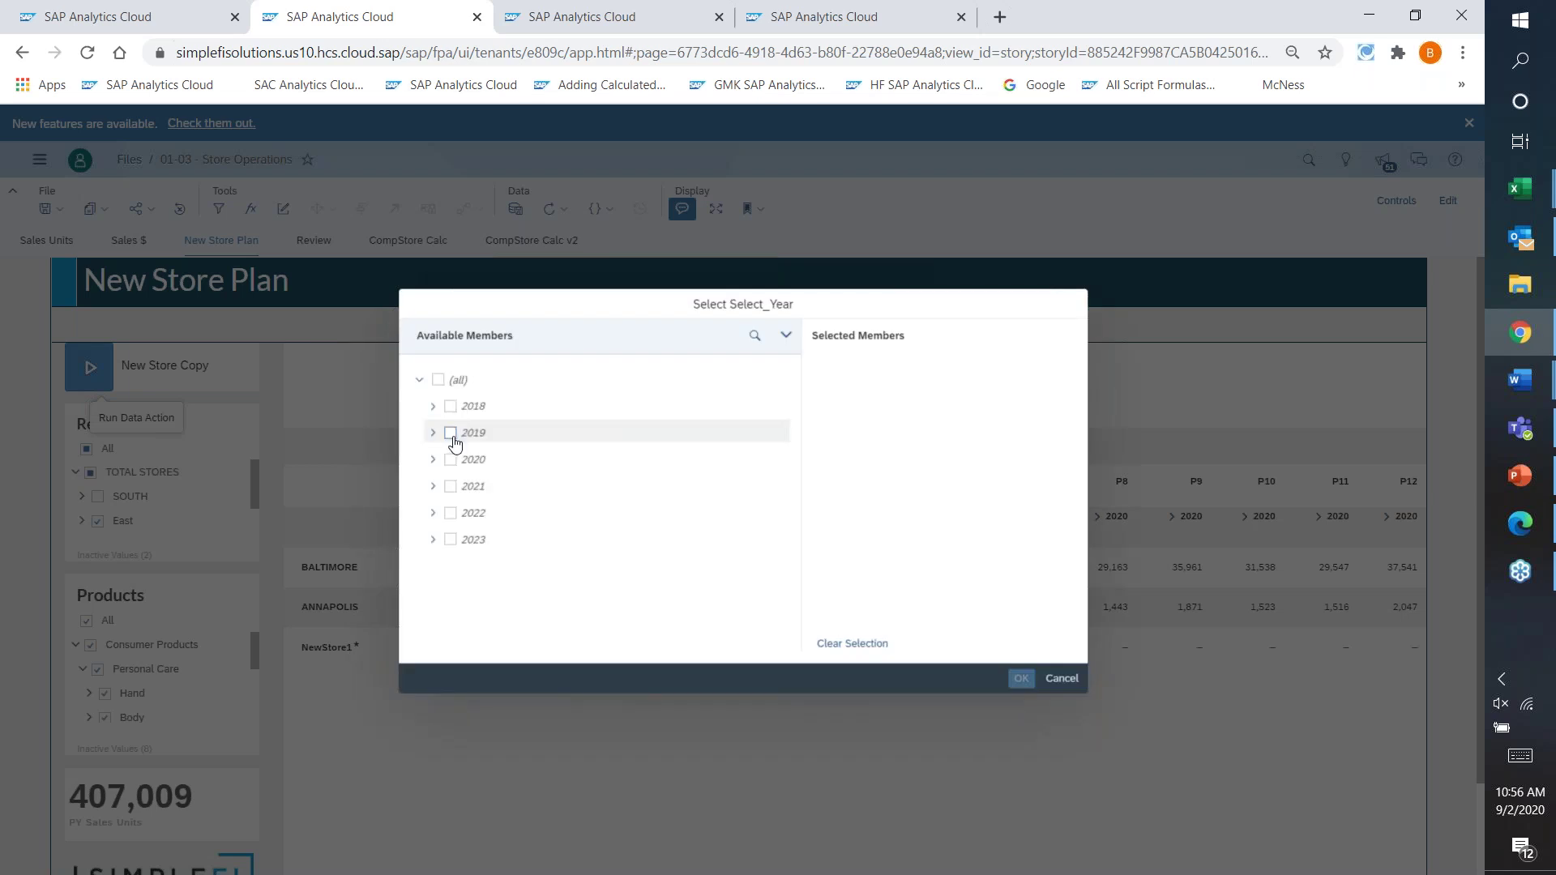
pyautogui.click(452, 460)
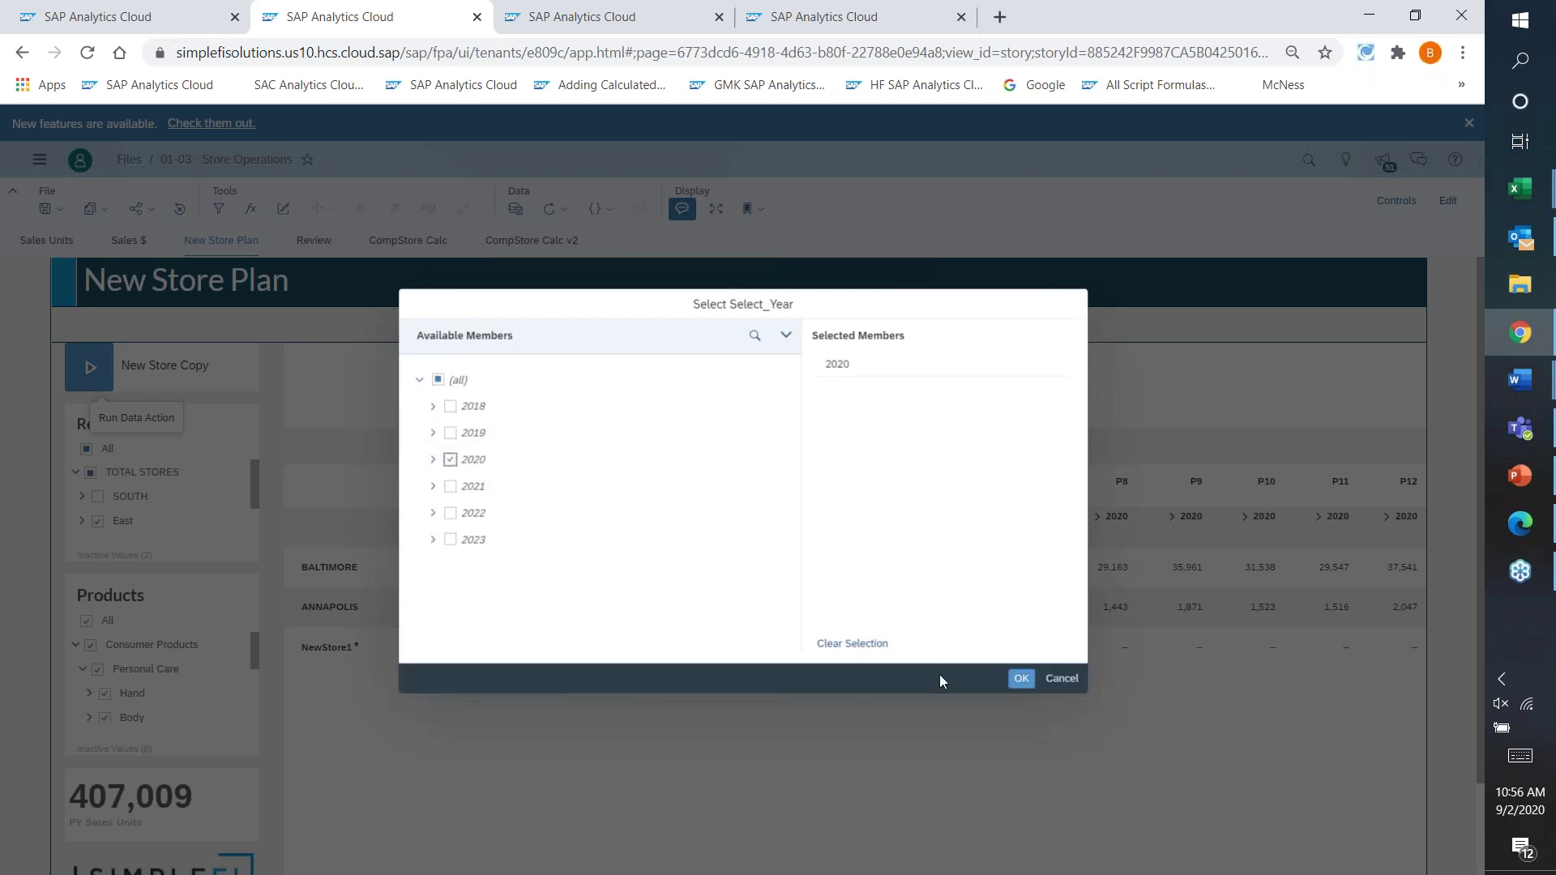
pyautogui.click(1021, 679)
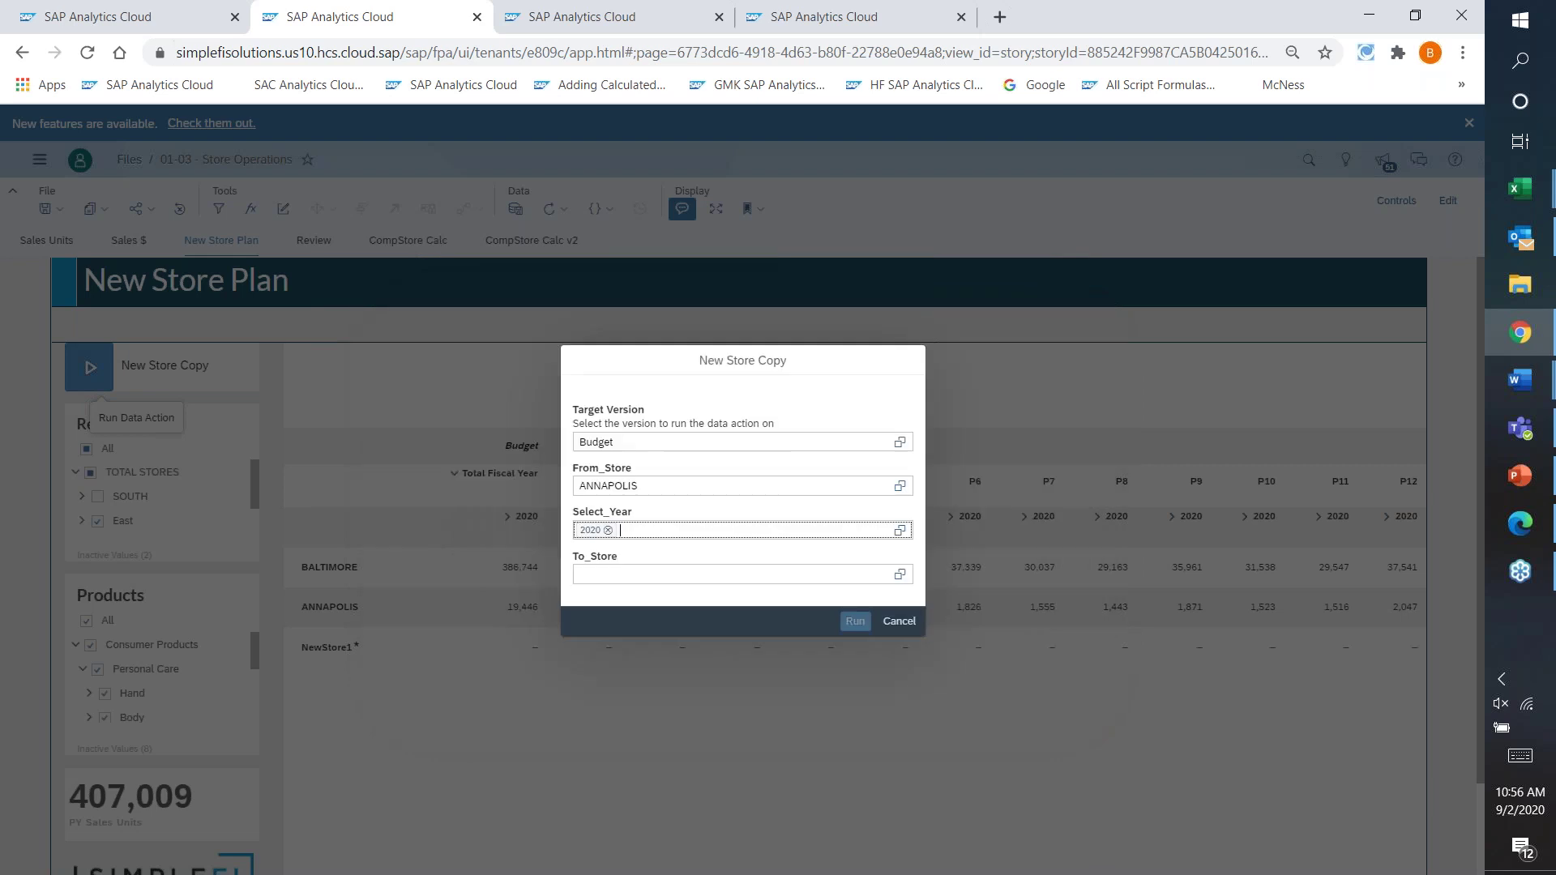
pyautogui.click(899, 574)
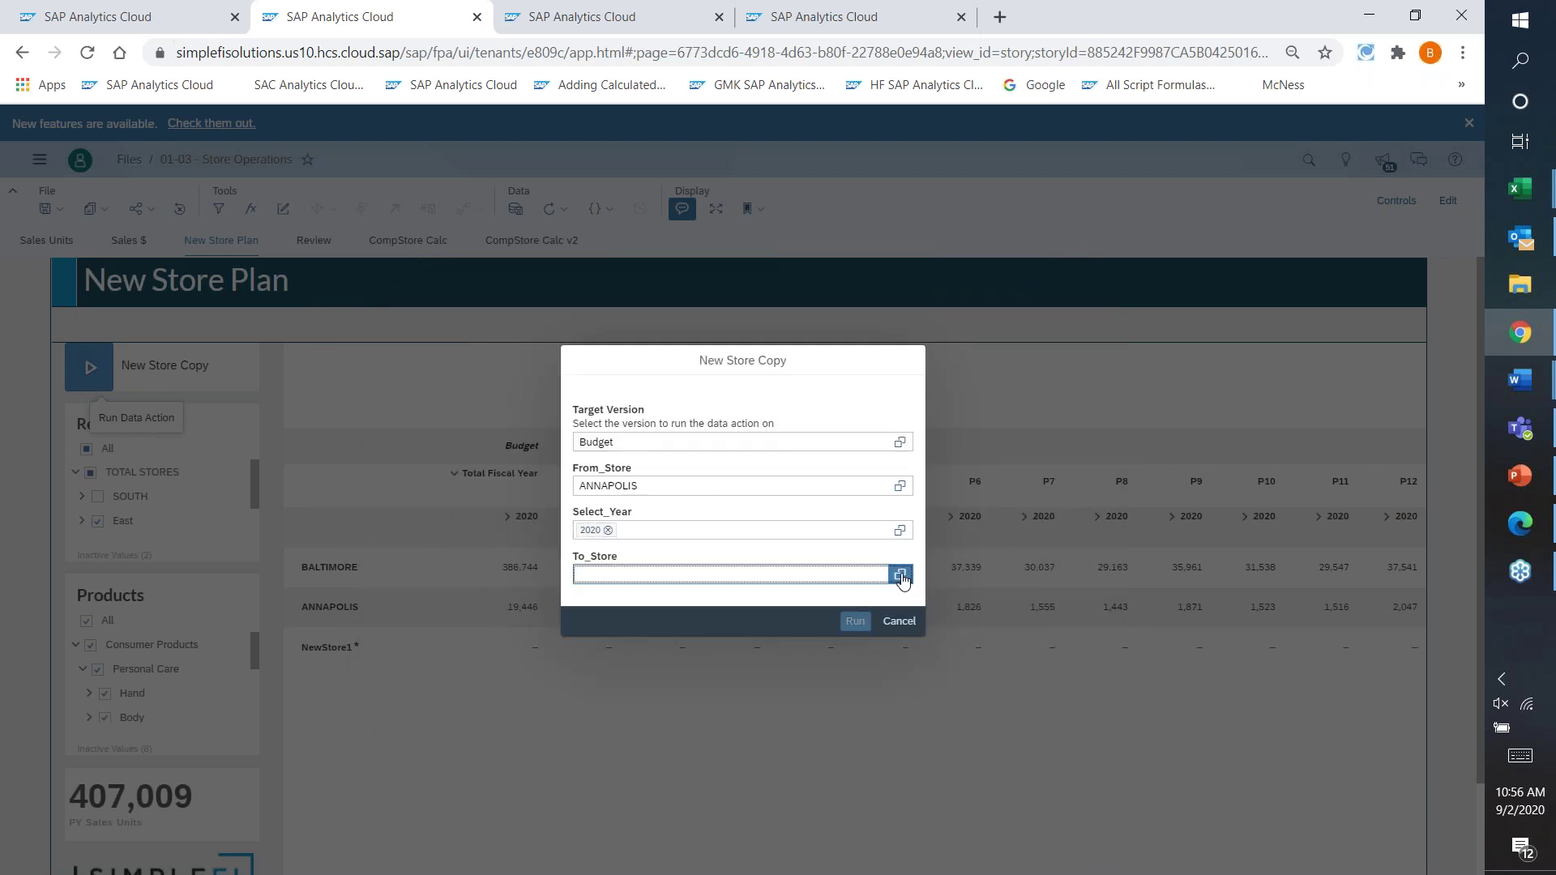
pyautogui.click(876, 333)
pyautogui.write('newstor')
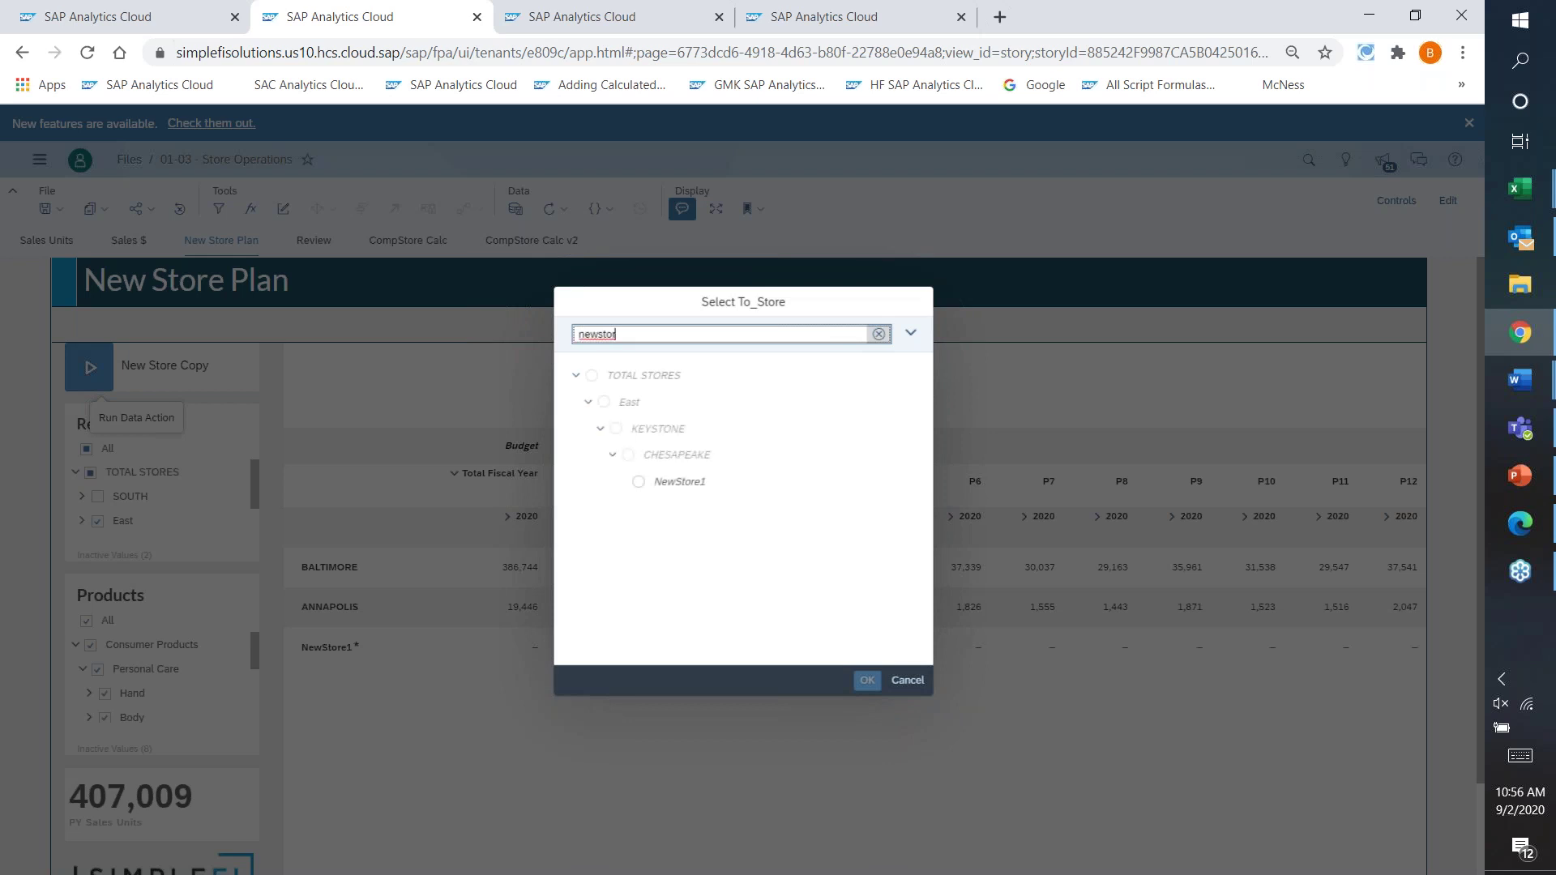
pyautogui.click(639, 482)
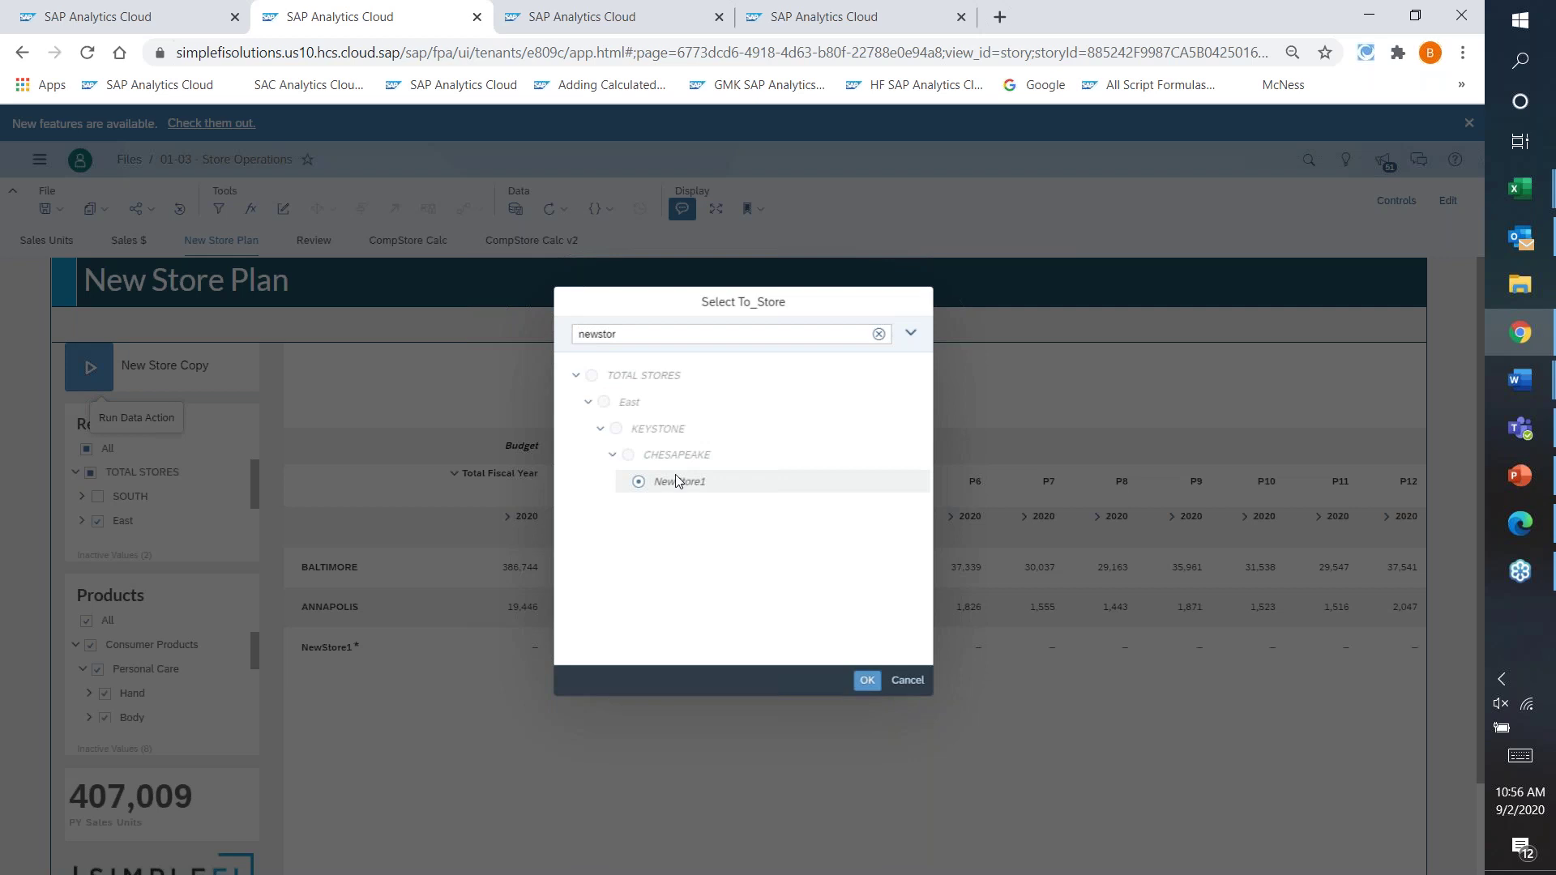
pyautogui.click(866, 683)
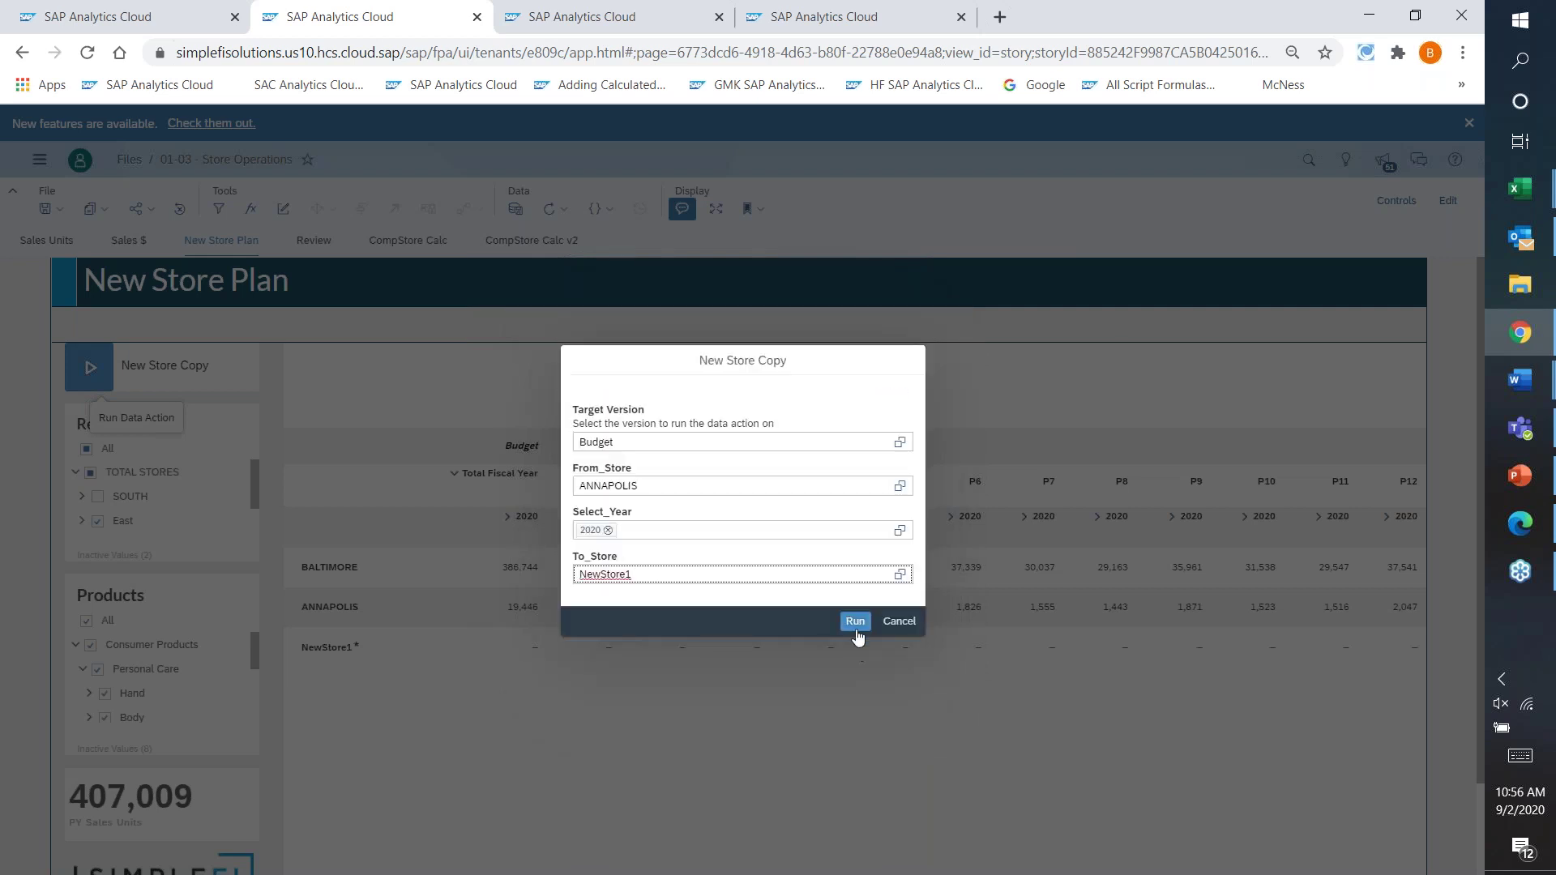
pyautogui.click(856, 622)
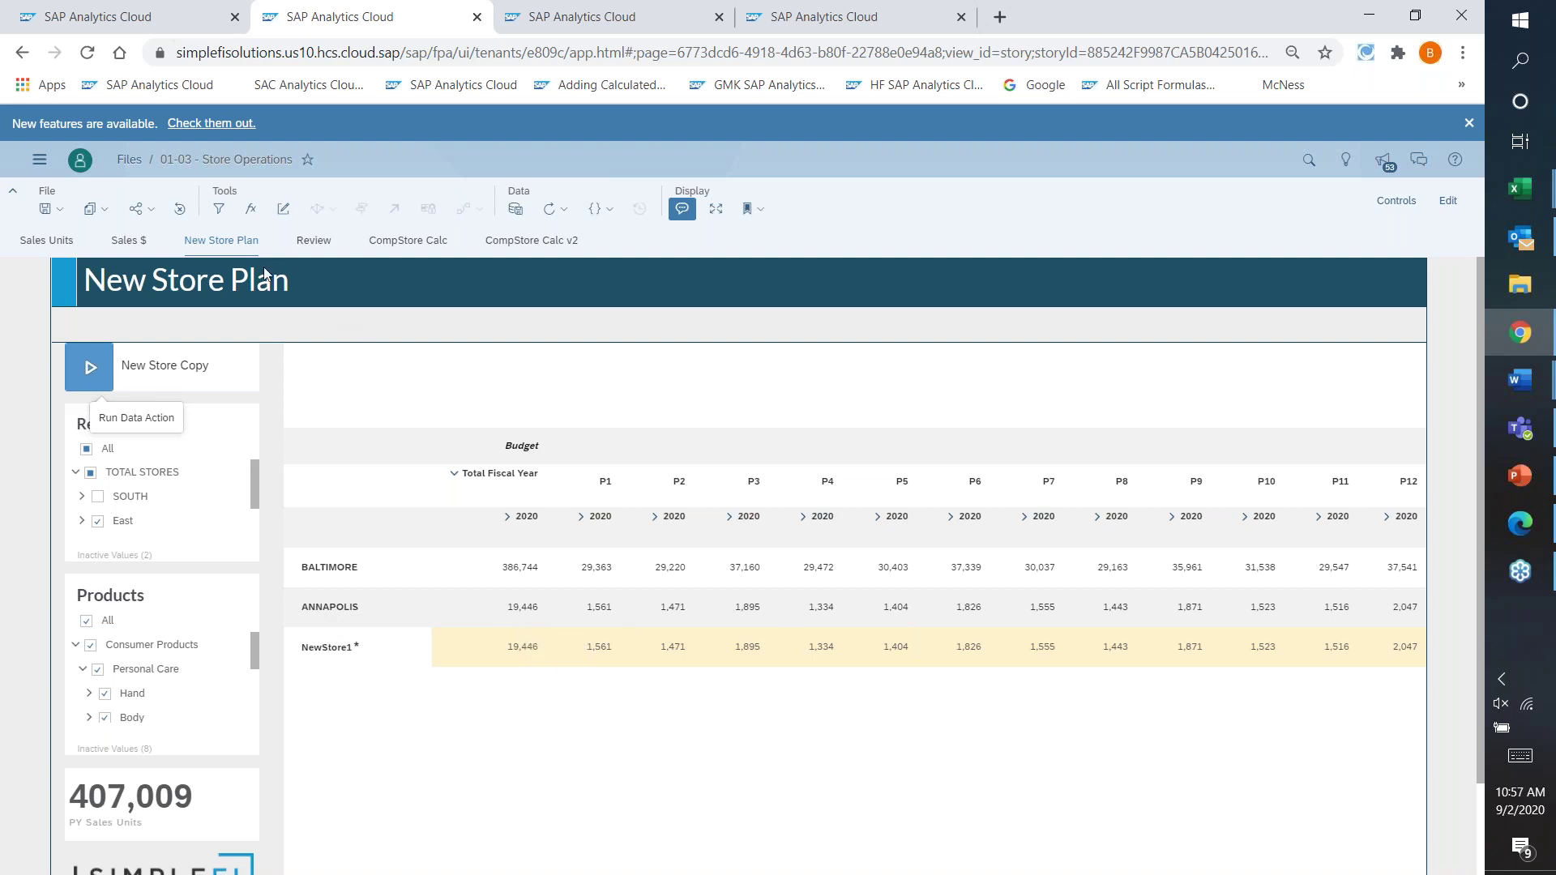
# View the Review page, and run the Comp Stores calc on the CompStore Calc v2 page for Budget, 2020, period P3.
pyautogui.click(315, 247)
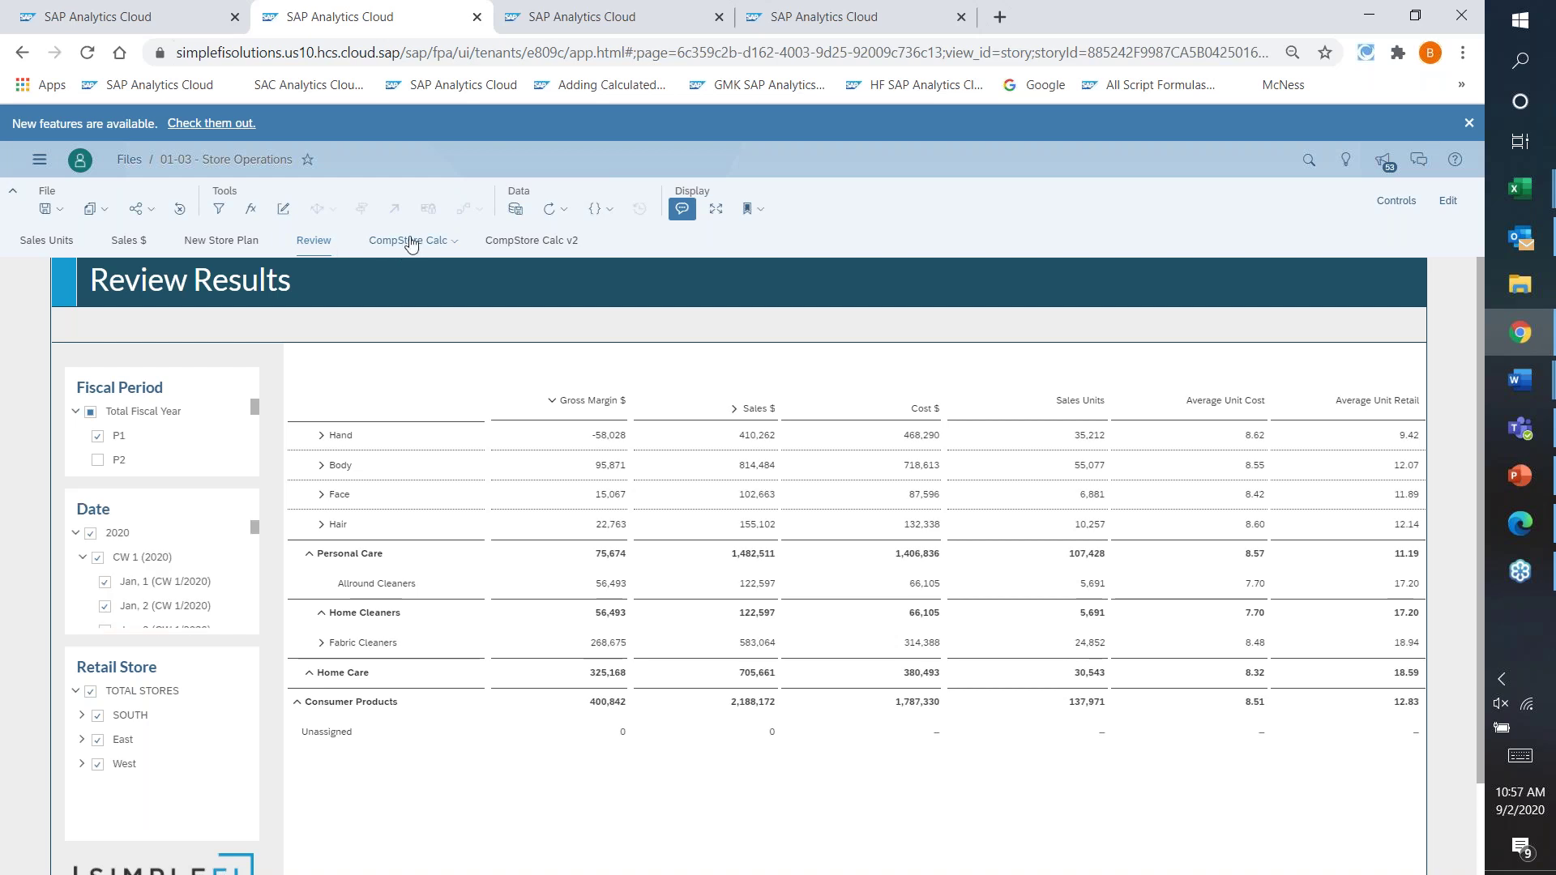
pyautogui.click(504, 241)
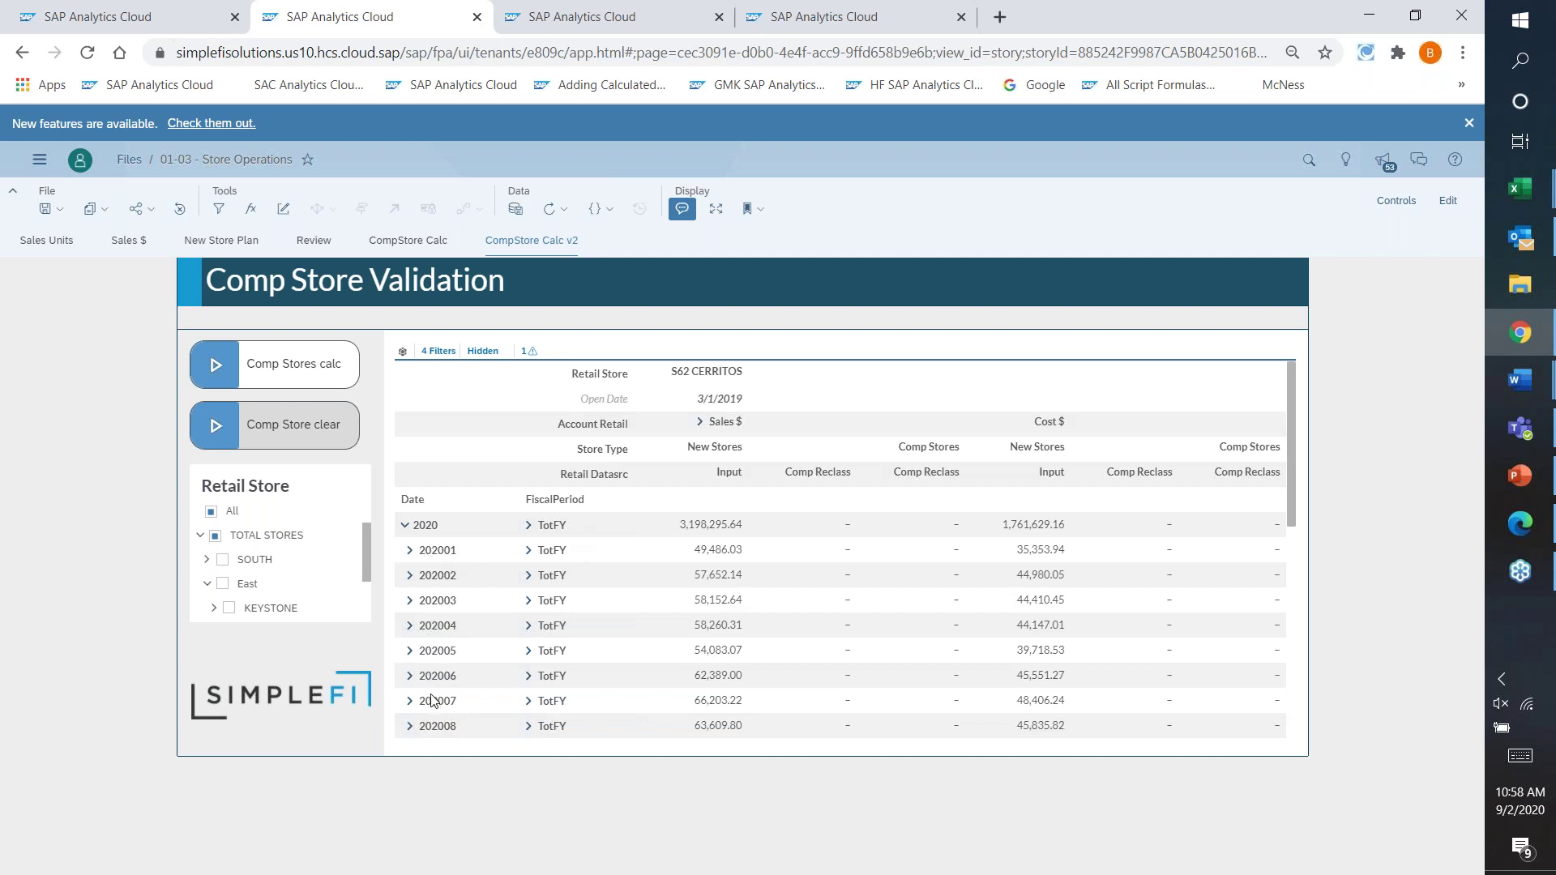
pyautogui.click(215, 366)
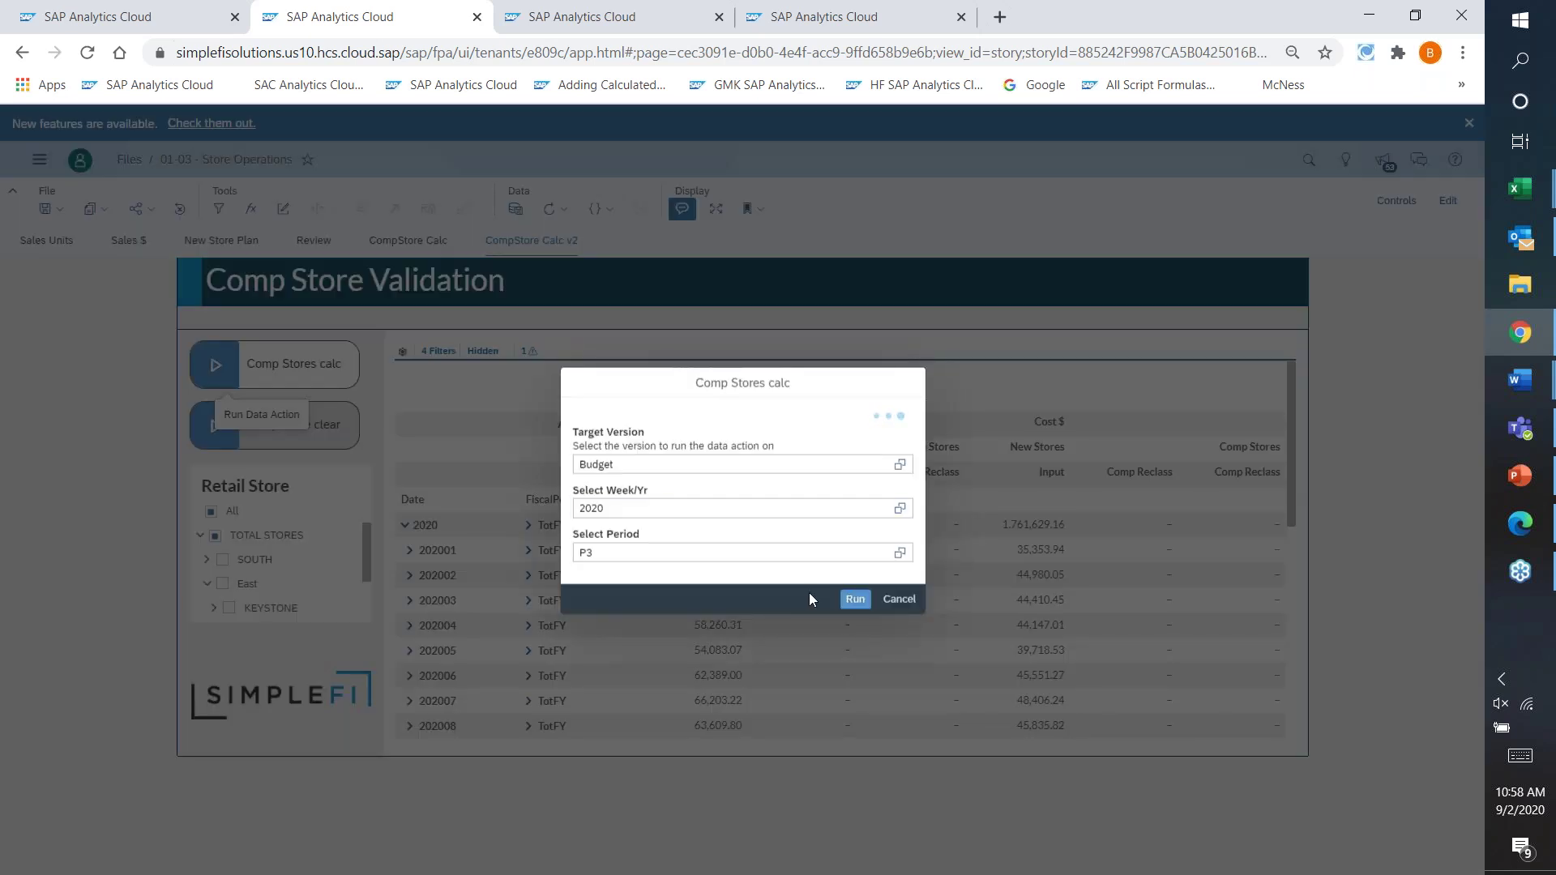
pyautogui.click(837, 598)
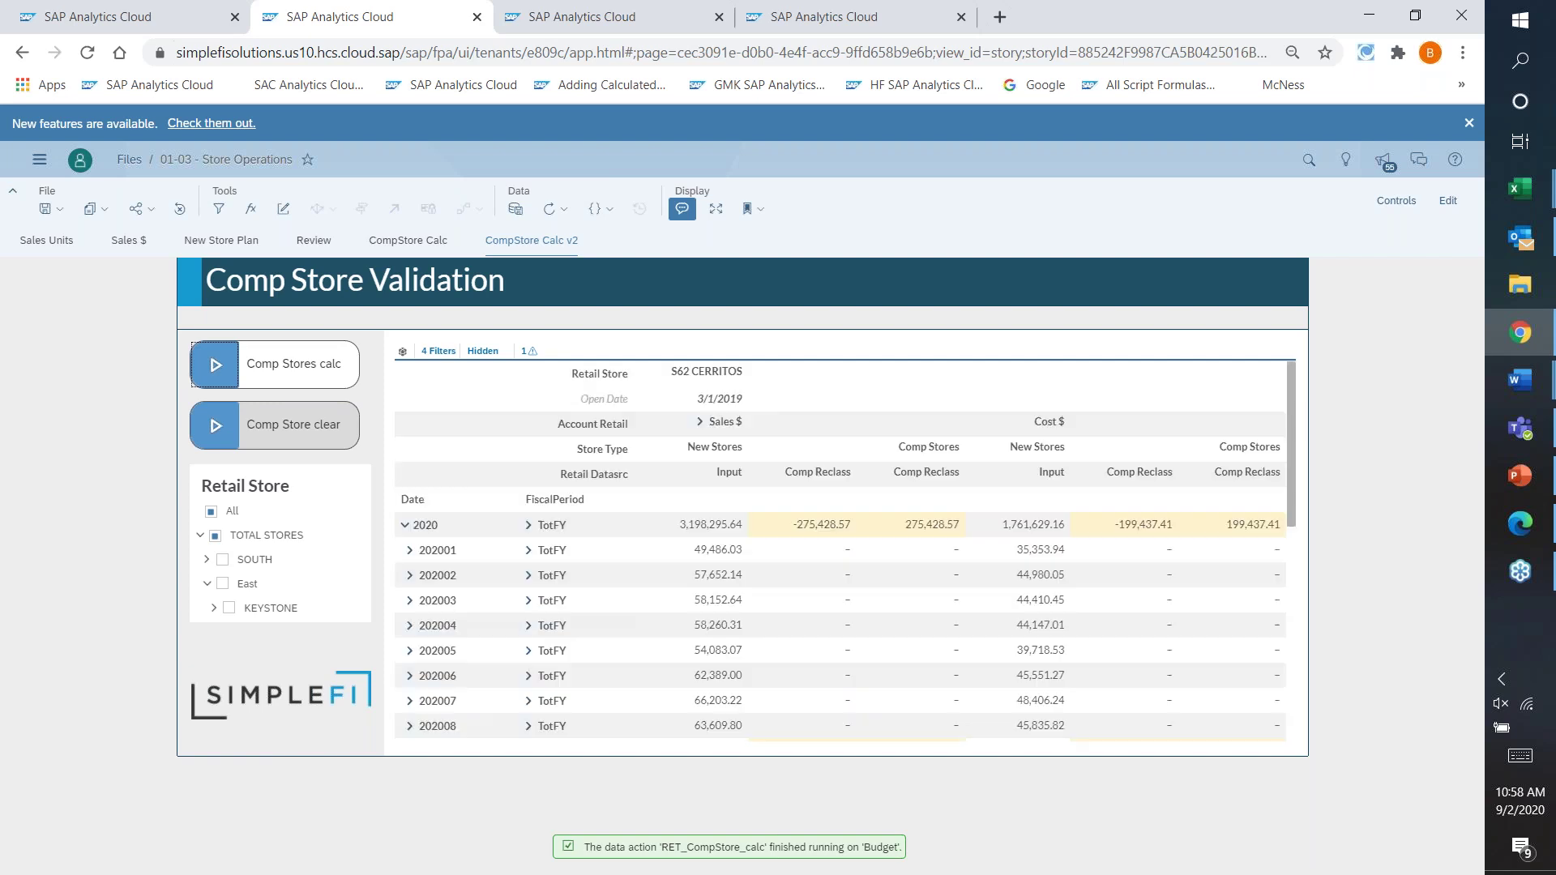
# Rerun the Comp Stores calc on Budget 2020 with the period set to Total Fiscal Year.
pyautogui.click(215, 364)
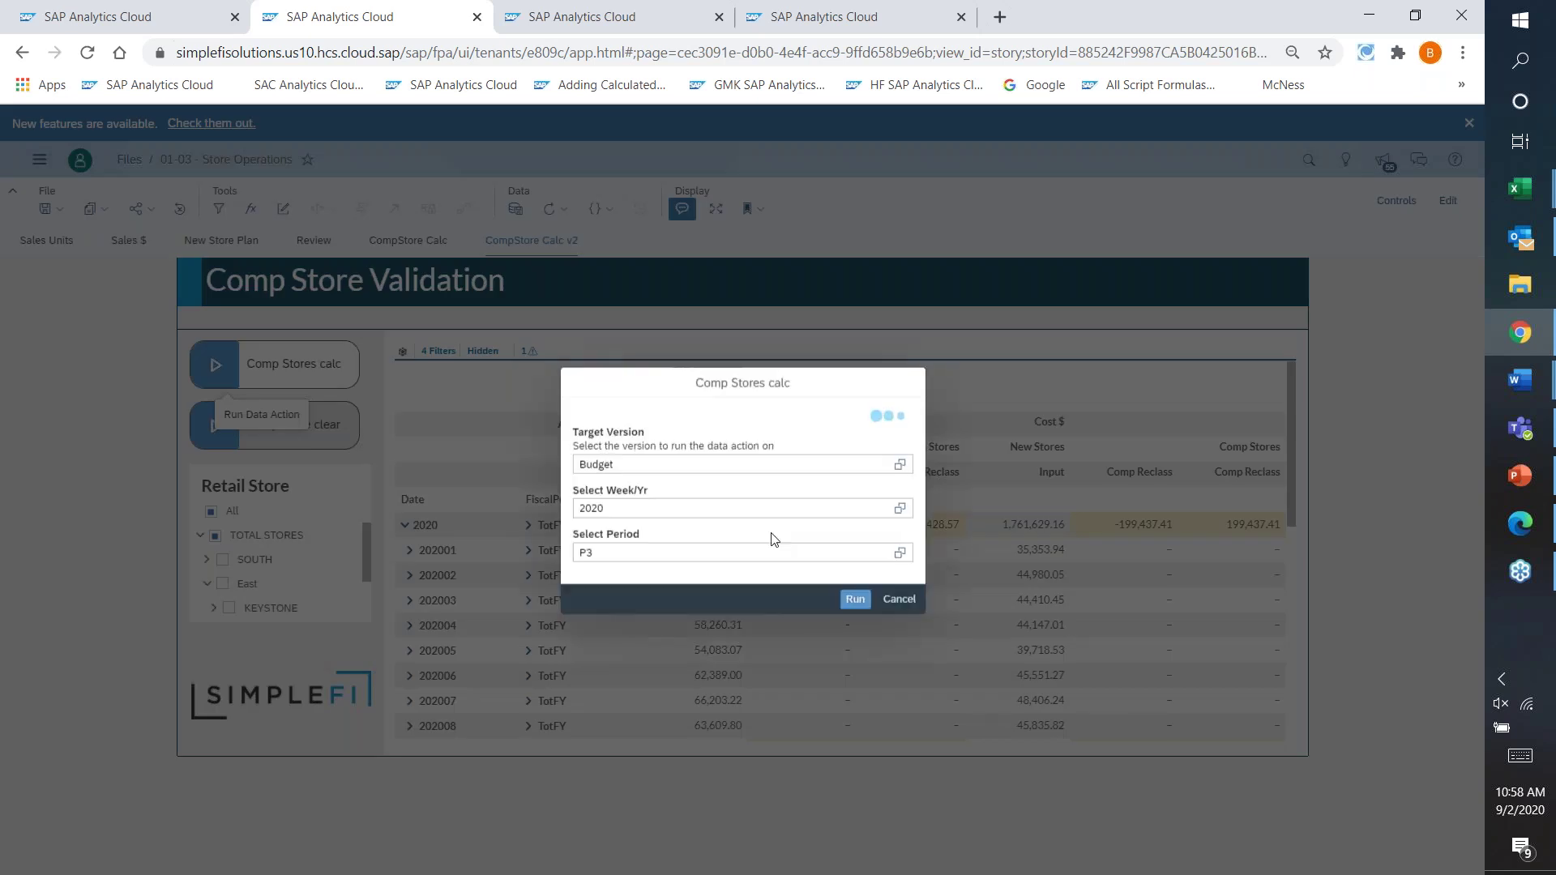
pyautogui.click(898, 552)
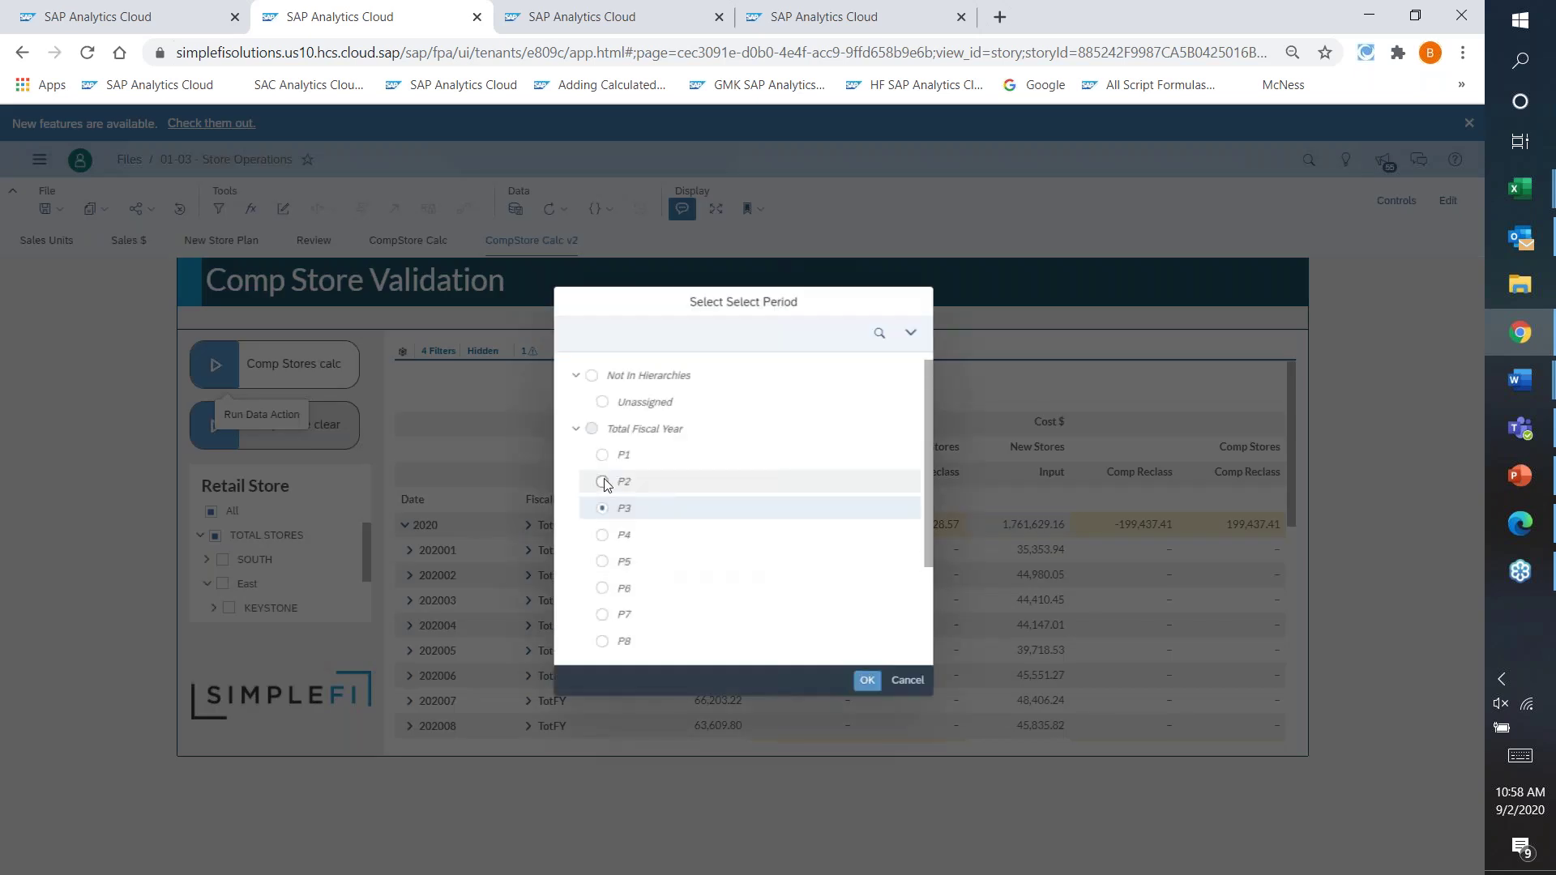
pyautogui.click(593, 429)
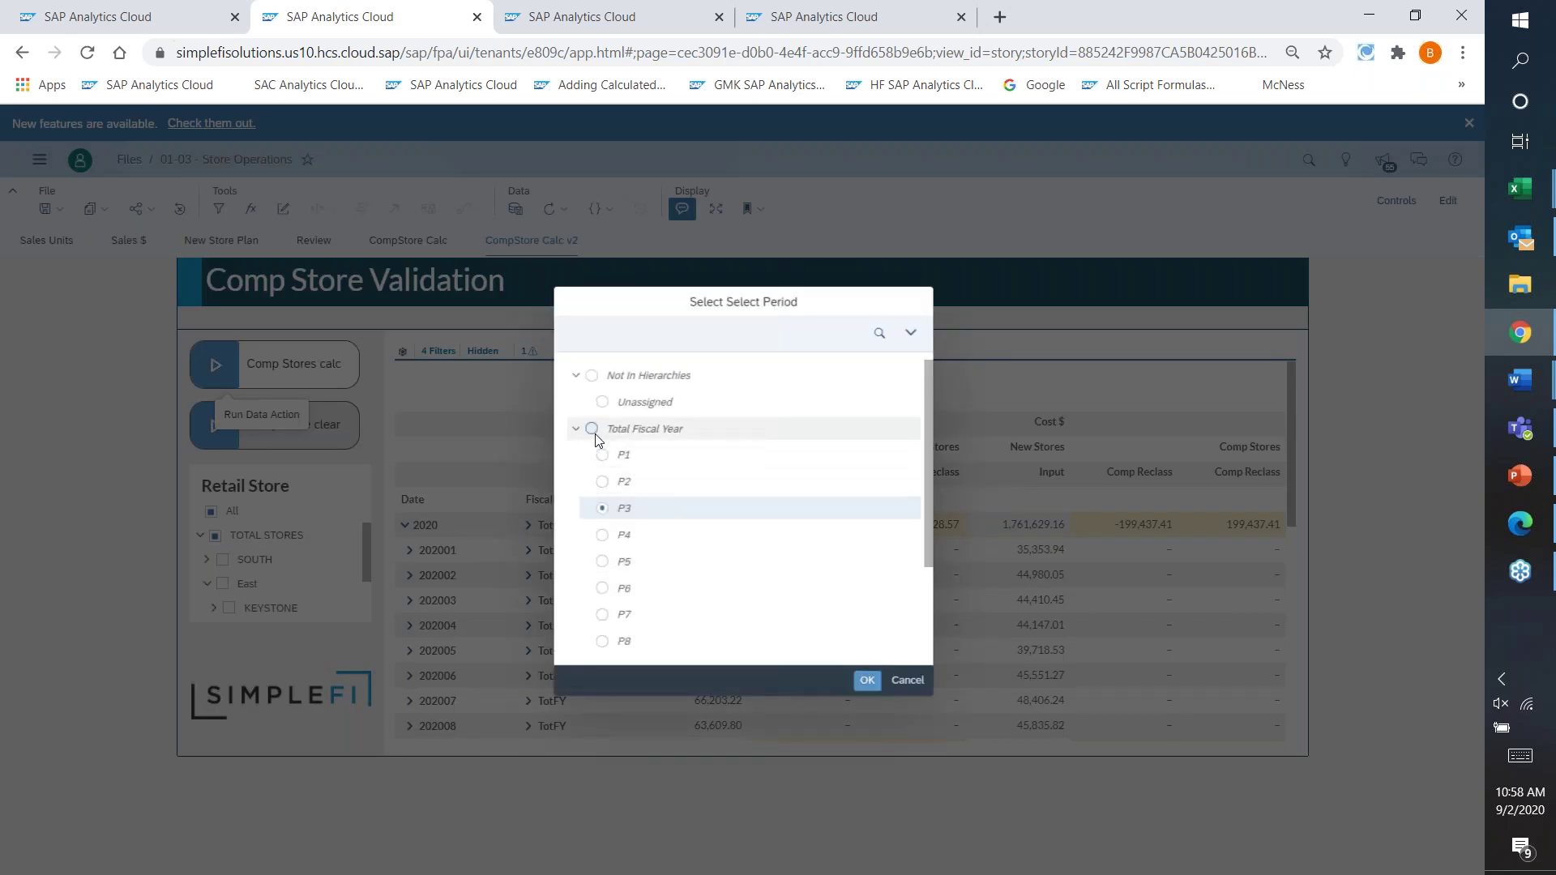
pyautogui.click(866, 680)
pyautogui.click(855, 600)
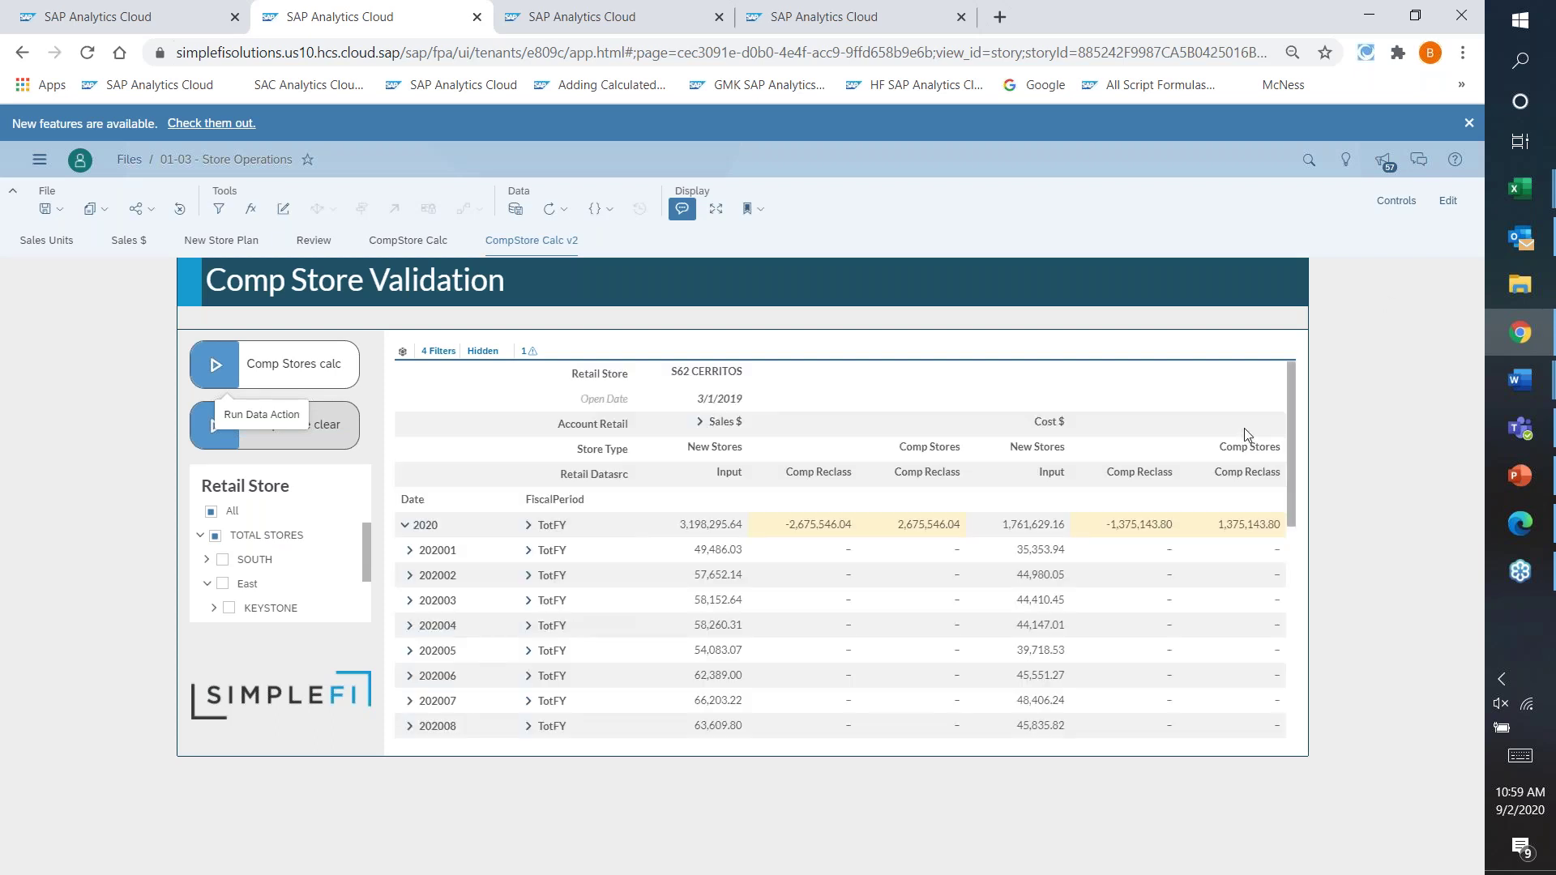
# Examine the daily comp reclass amounts around 2020-03-01, and return to the Retail Margin Planning Launchpad.
pyautogui.moveTo(1293, 381); pyautogui.dragTo(1292, 485)
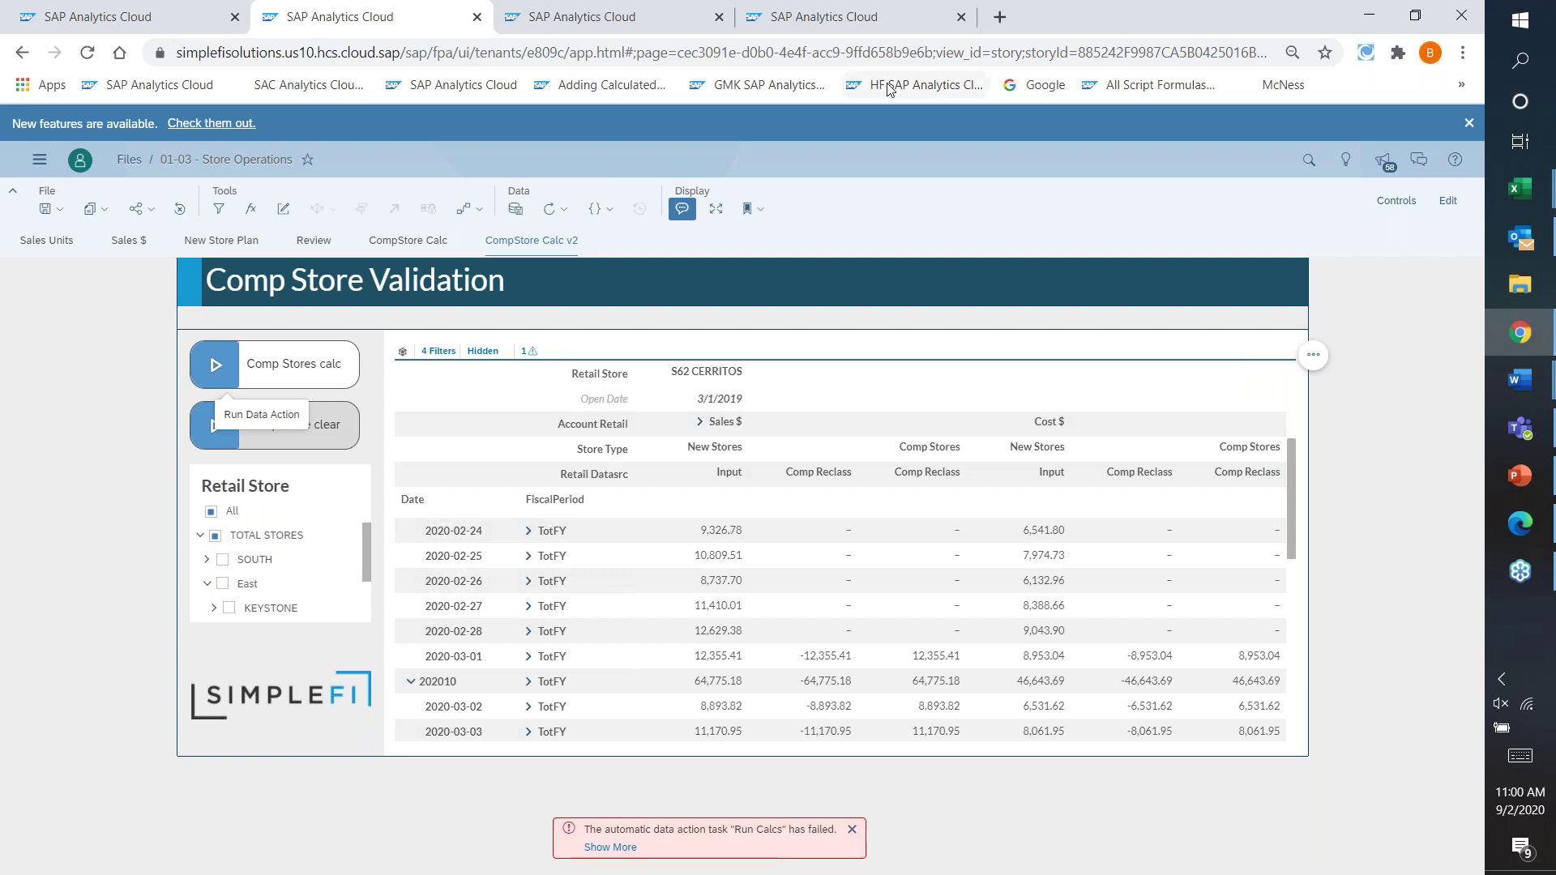
pyautogui.click(134, 23)
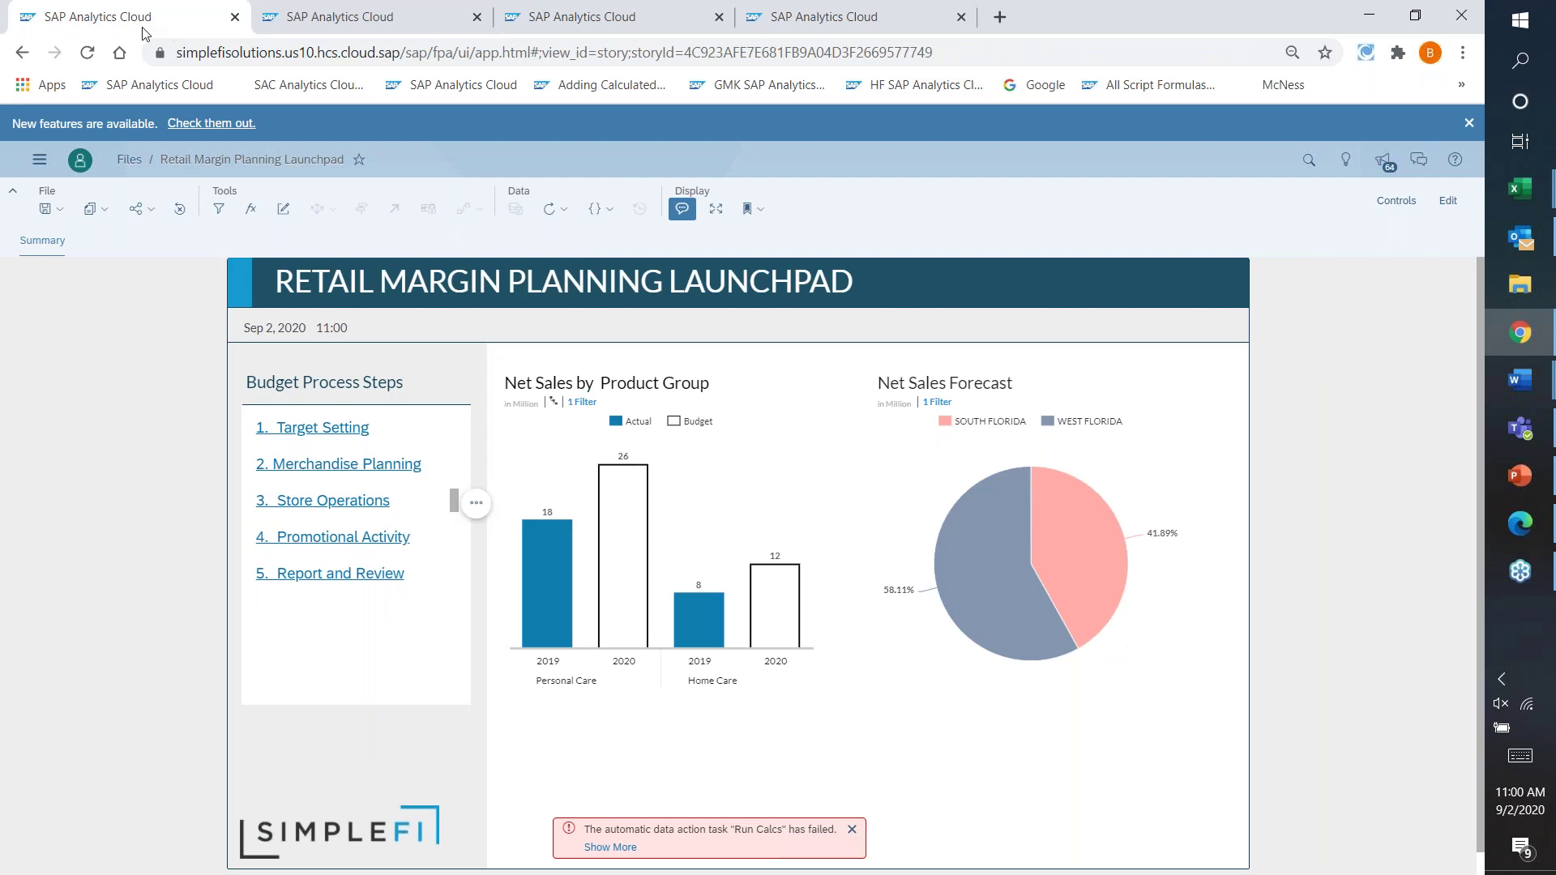
# Dismiss the launchpad's error message, open the Promotional Activity step, and expand Budget 2020 into calendar weeks in the promotions table.
pyautogui.click(851, 829)
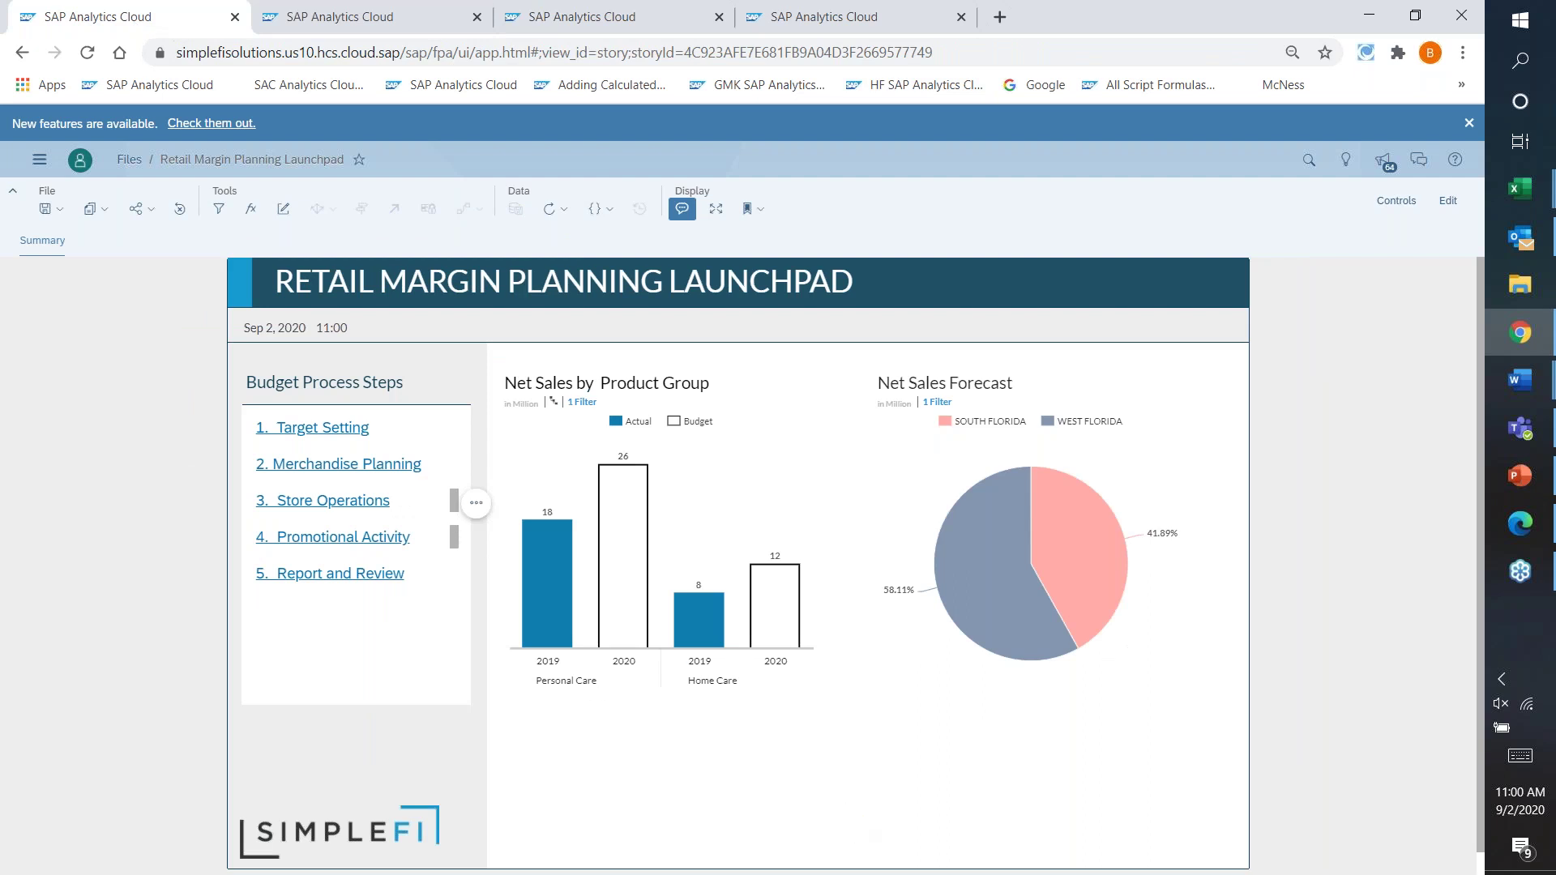
pyautogui.click(299, 545)
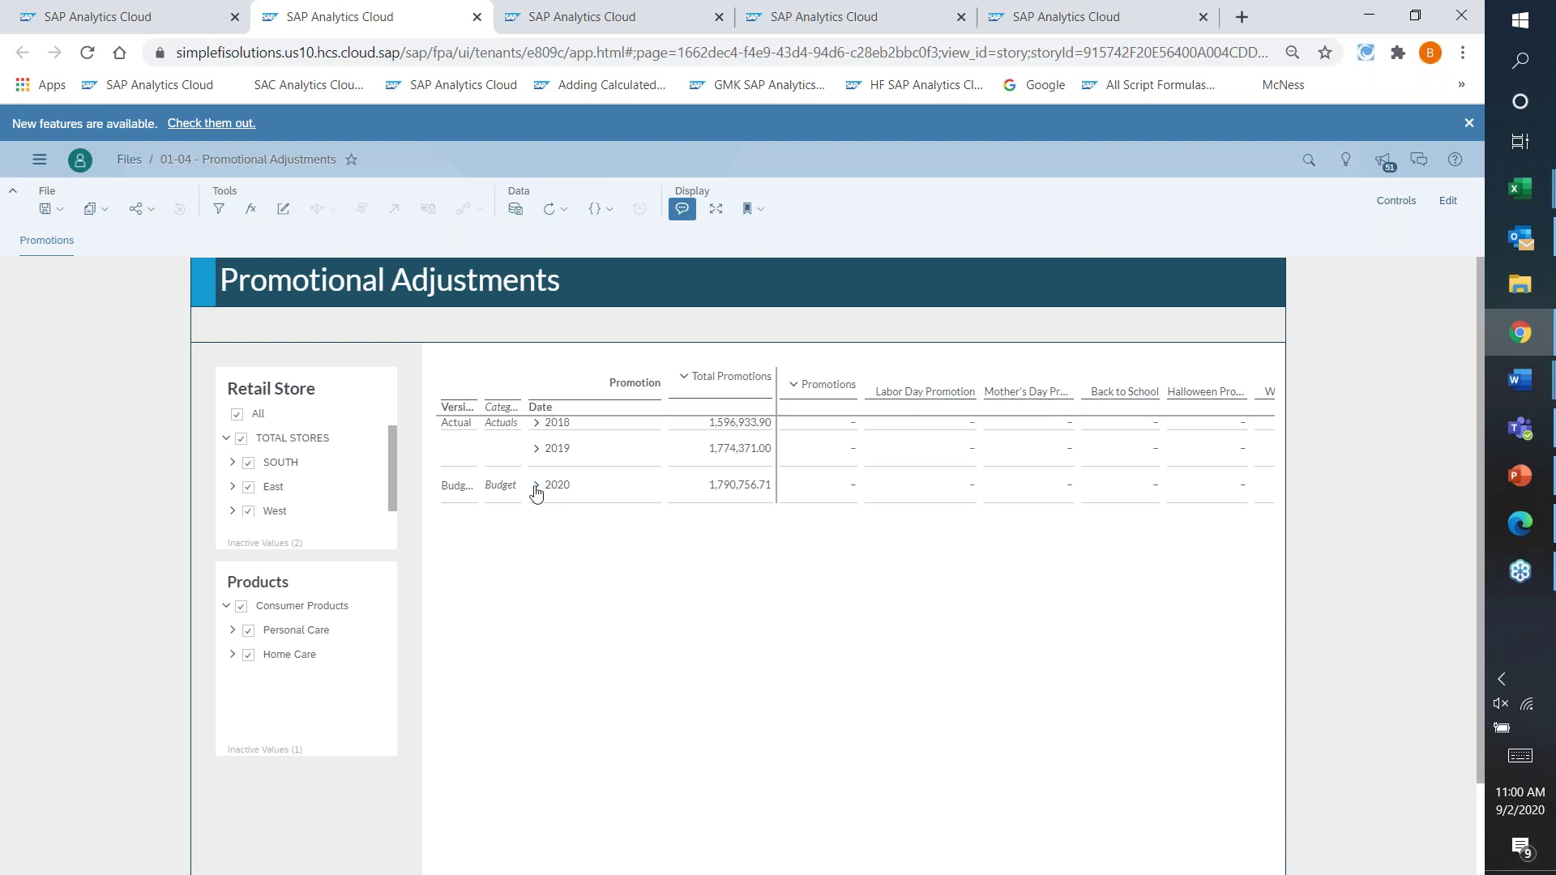
pyautogui.scroll(-1, 535, 486)
pyautogui.click(847, 591)
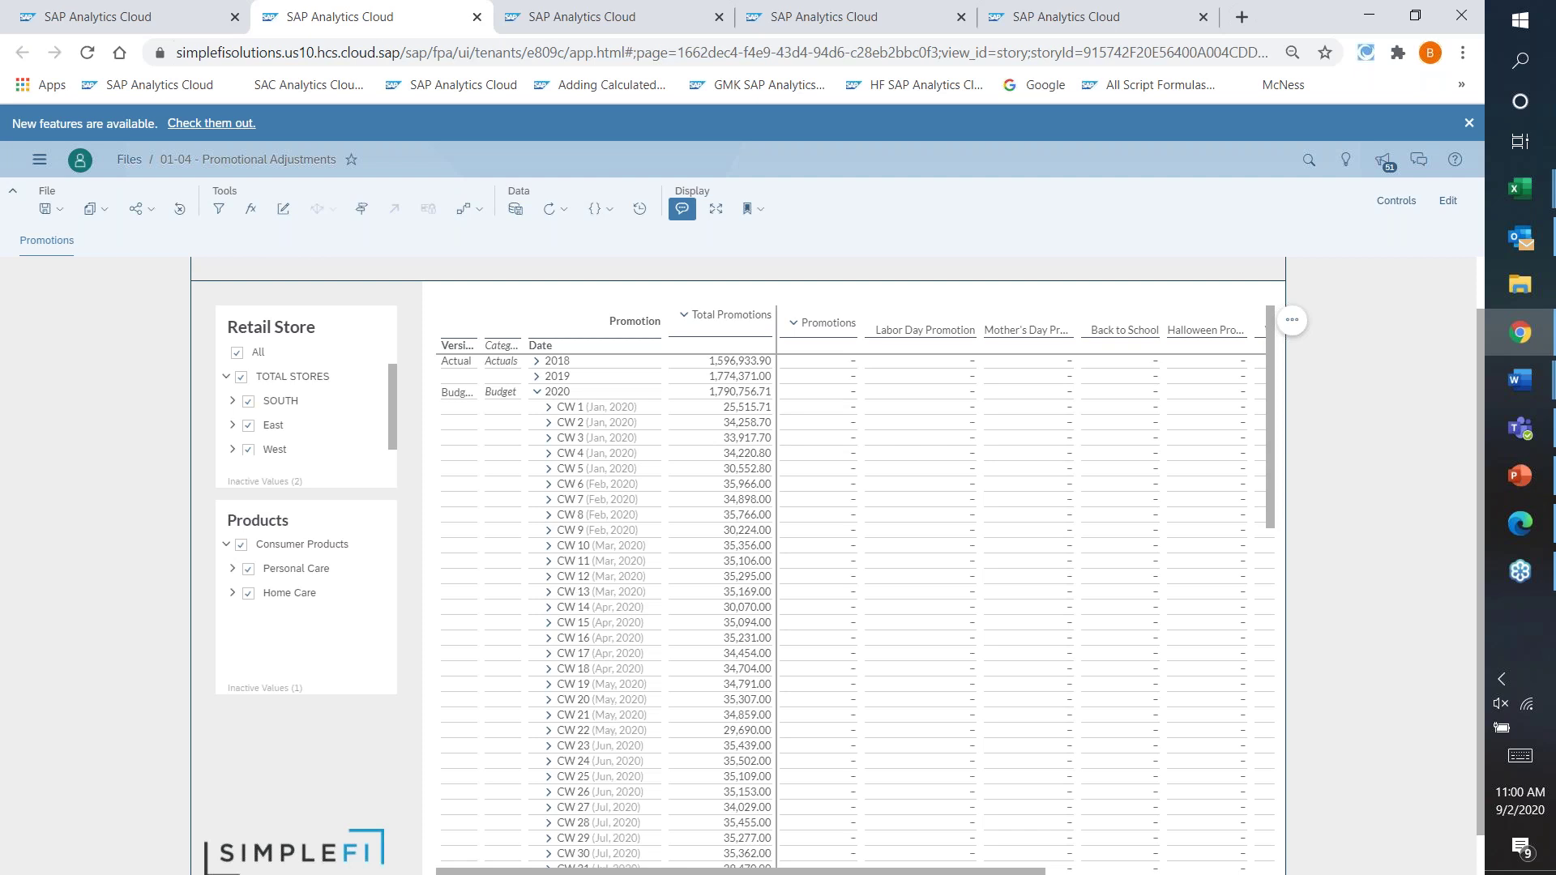
# View the actions available for the Labor Day Promotion column, including adding a member, and close them without choosing one.
pyautogui.click(909, 332)
pyautogui.rightClick(909, 332)
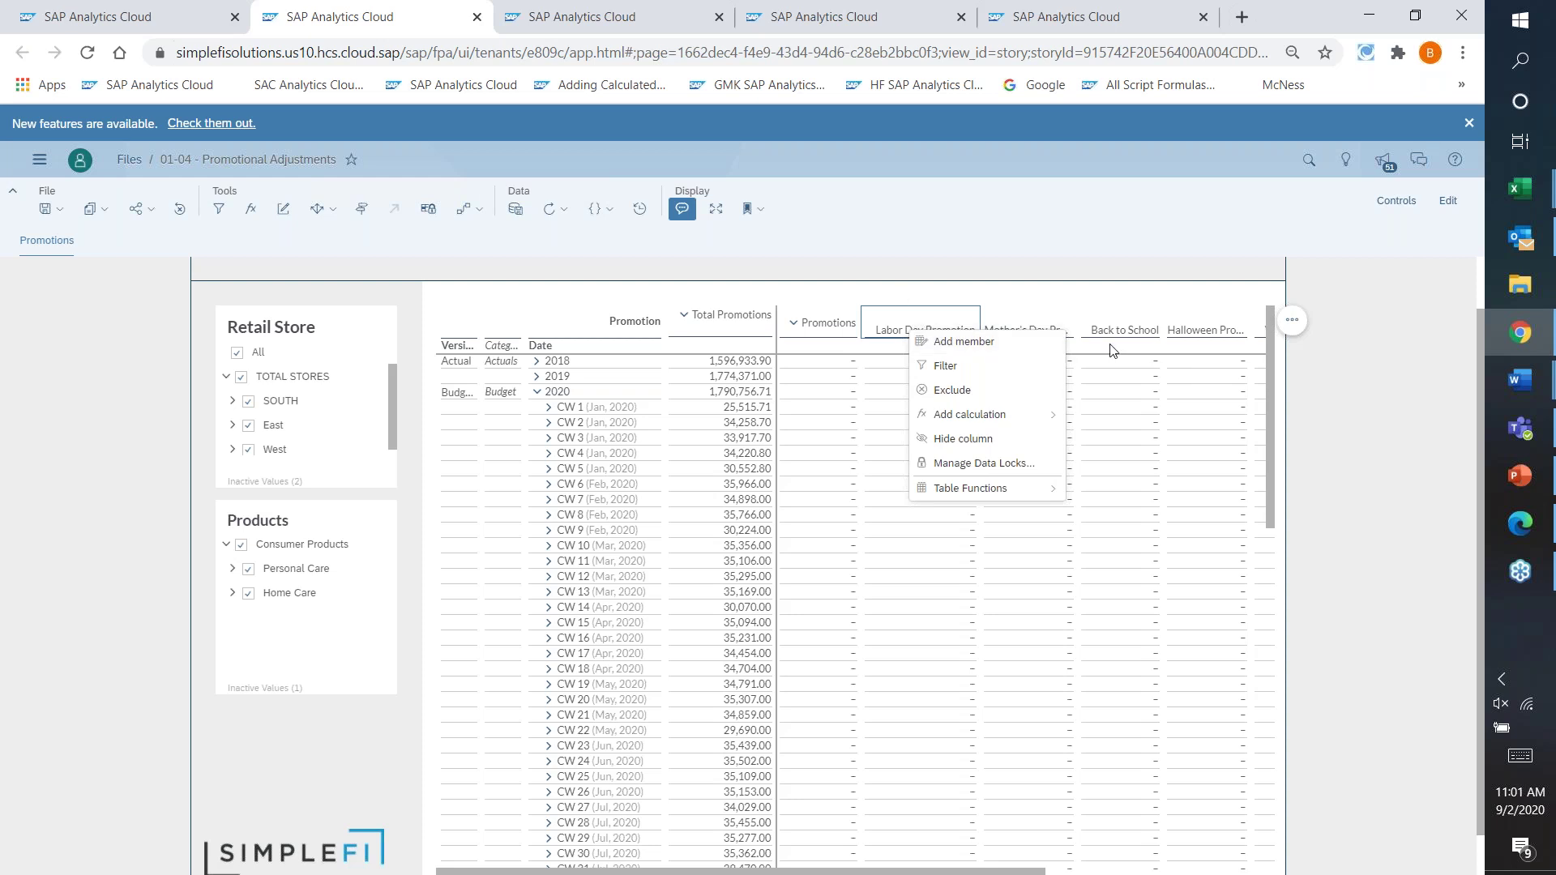
pyautogui.click(1358, 428)
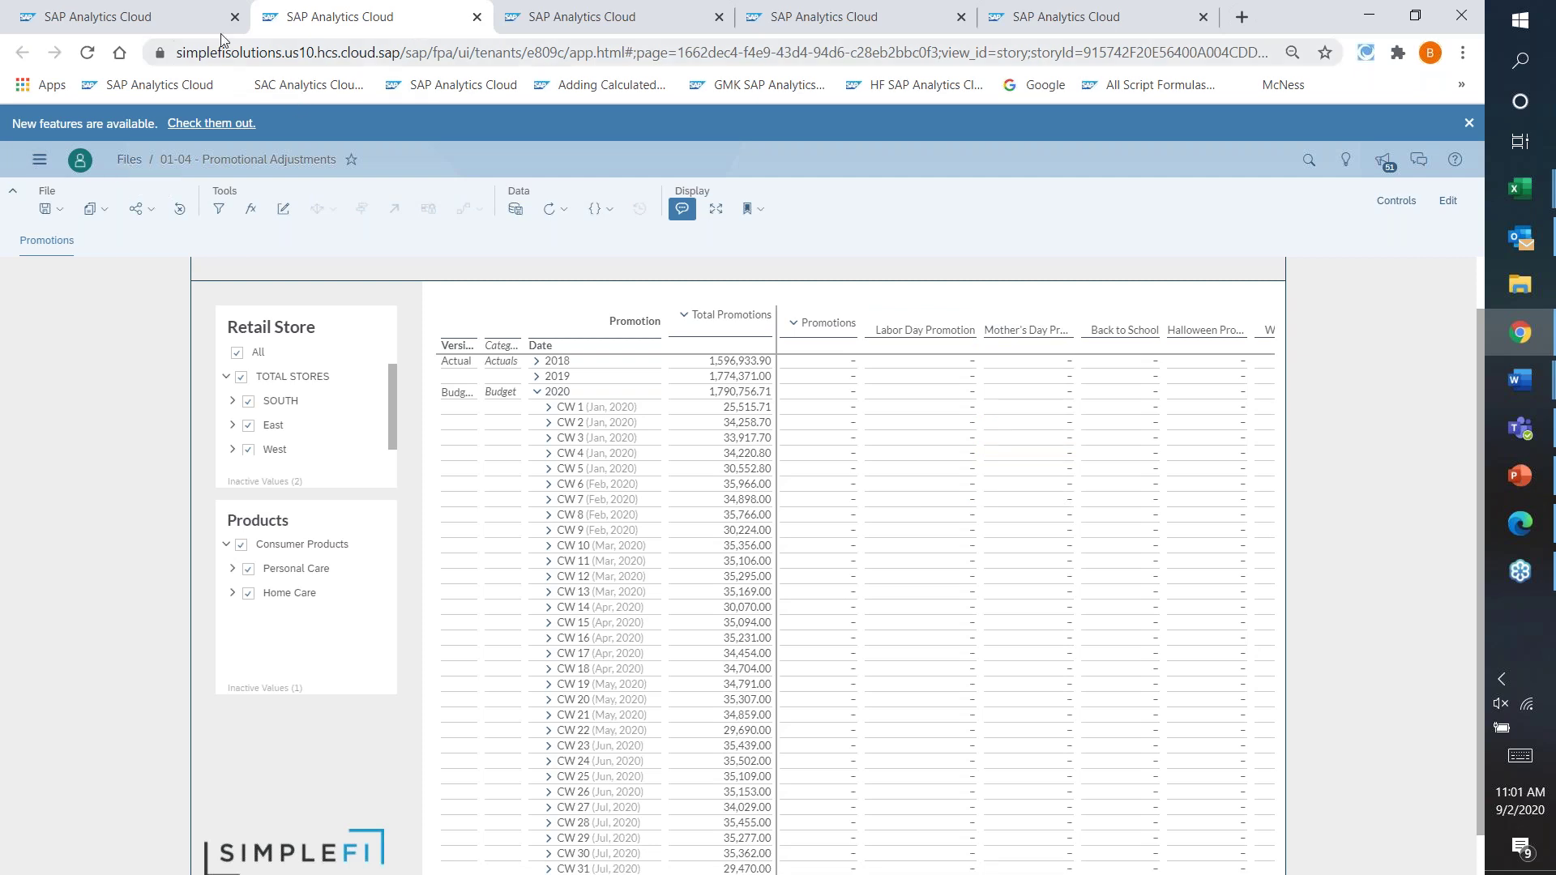
# Open the Report and Review step from the launchpad, and select the Gross Sales comment cell on the Comparative page.
pyautogui.click(172, 31)
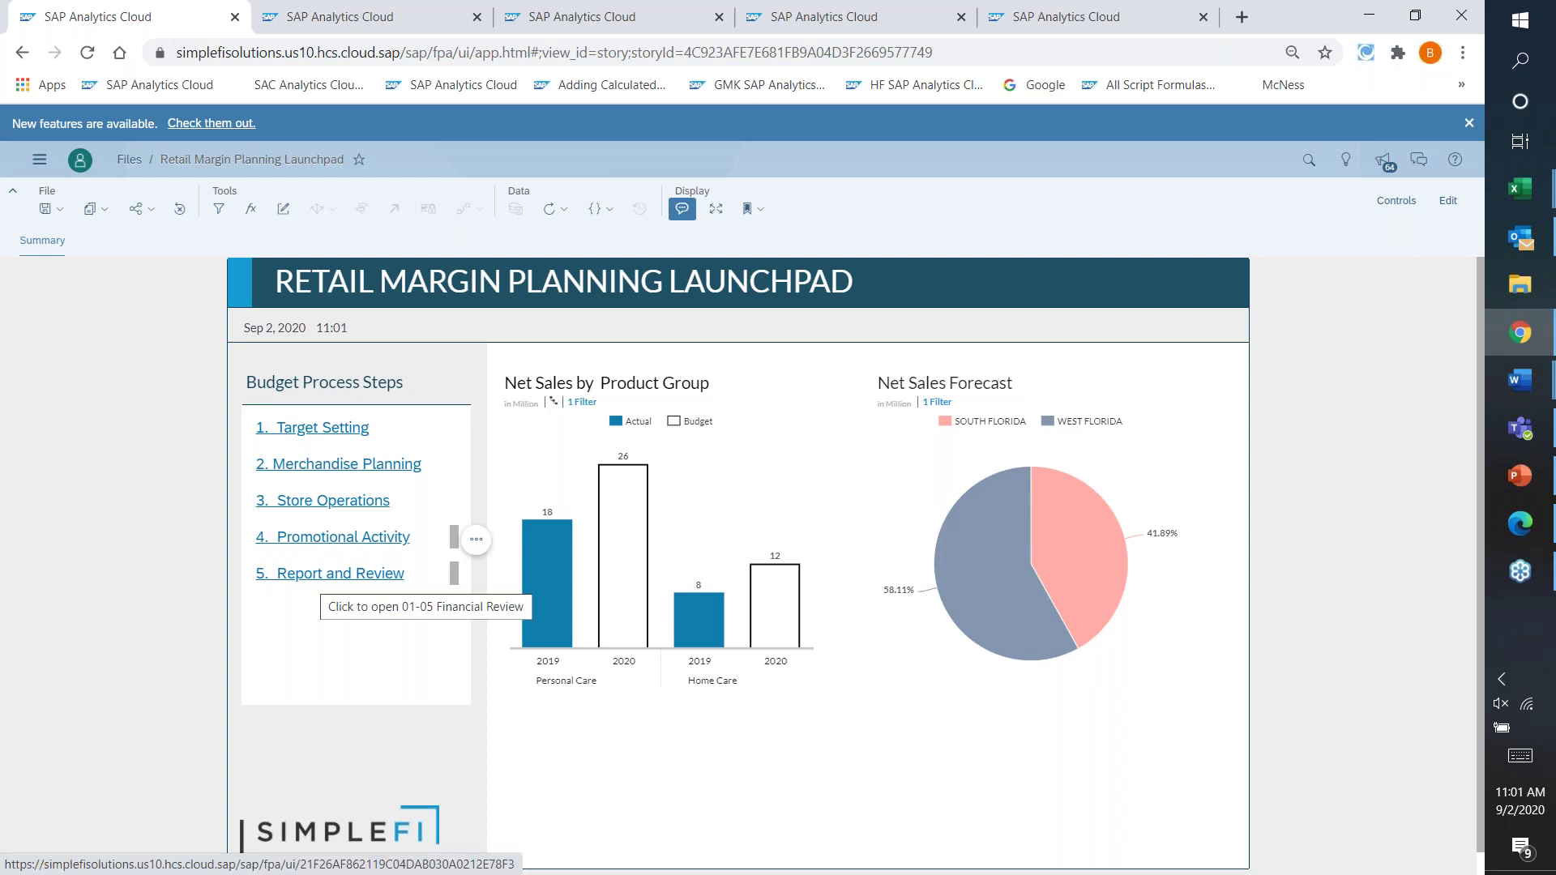
pyautogui.click(332, 573)
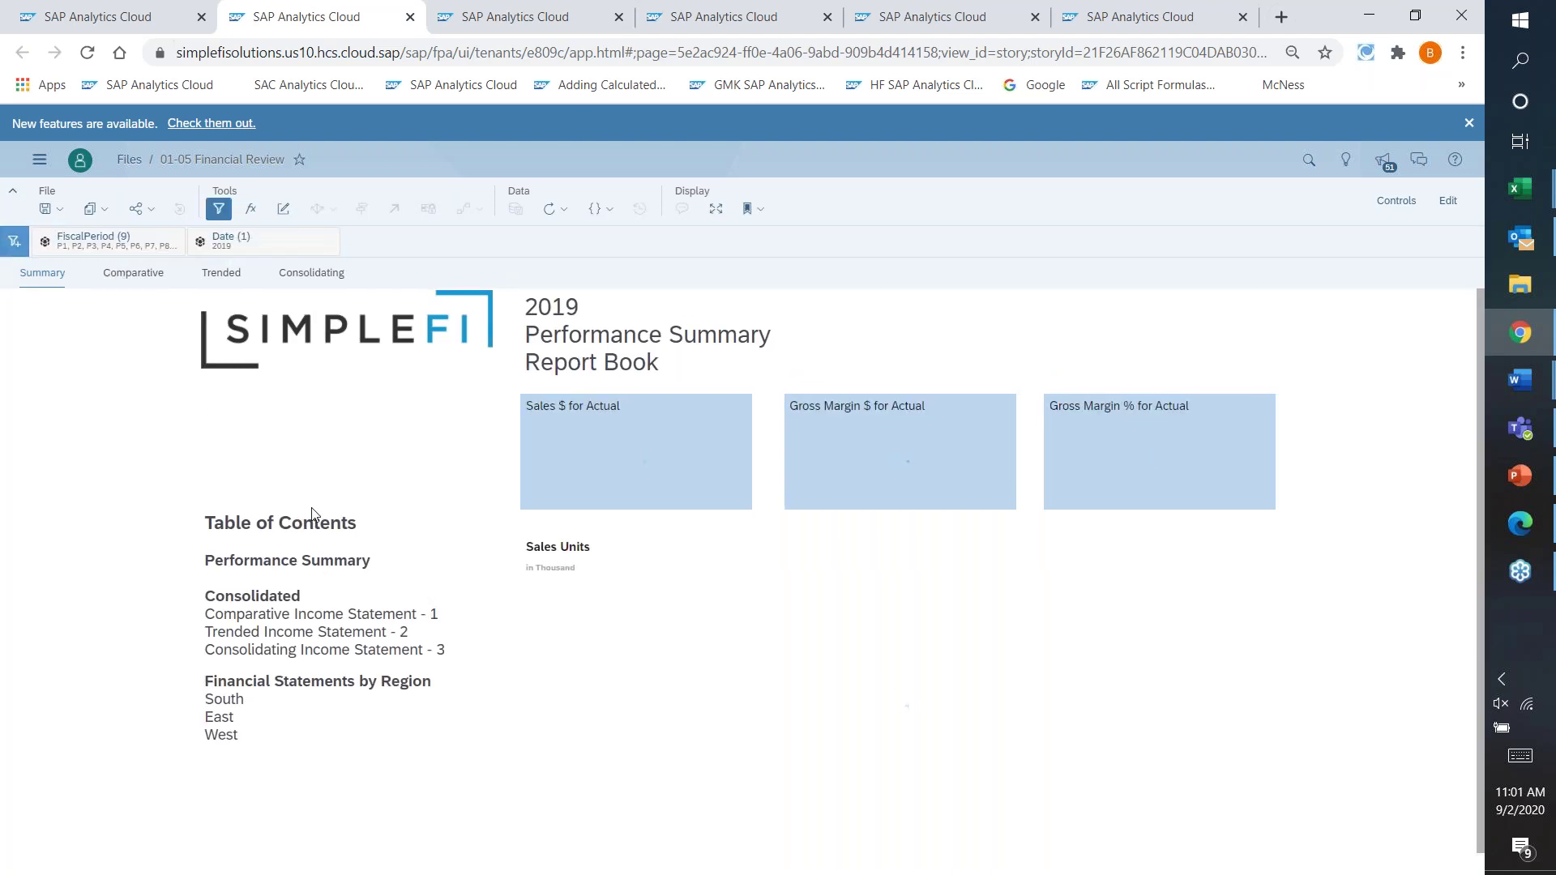
pyautogui.click(134, 276)
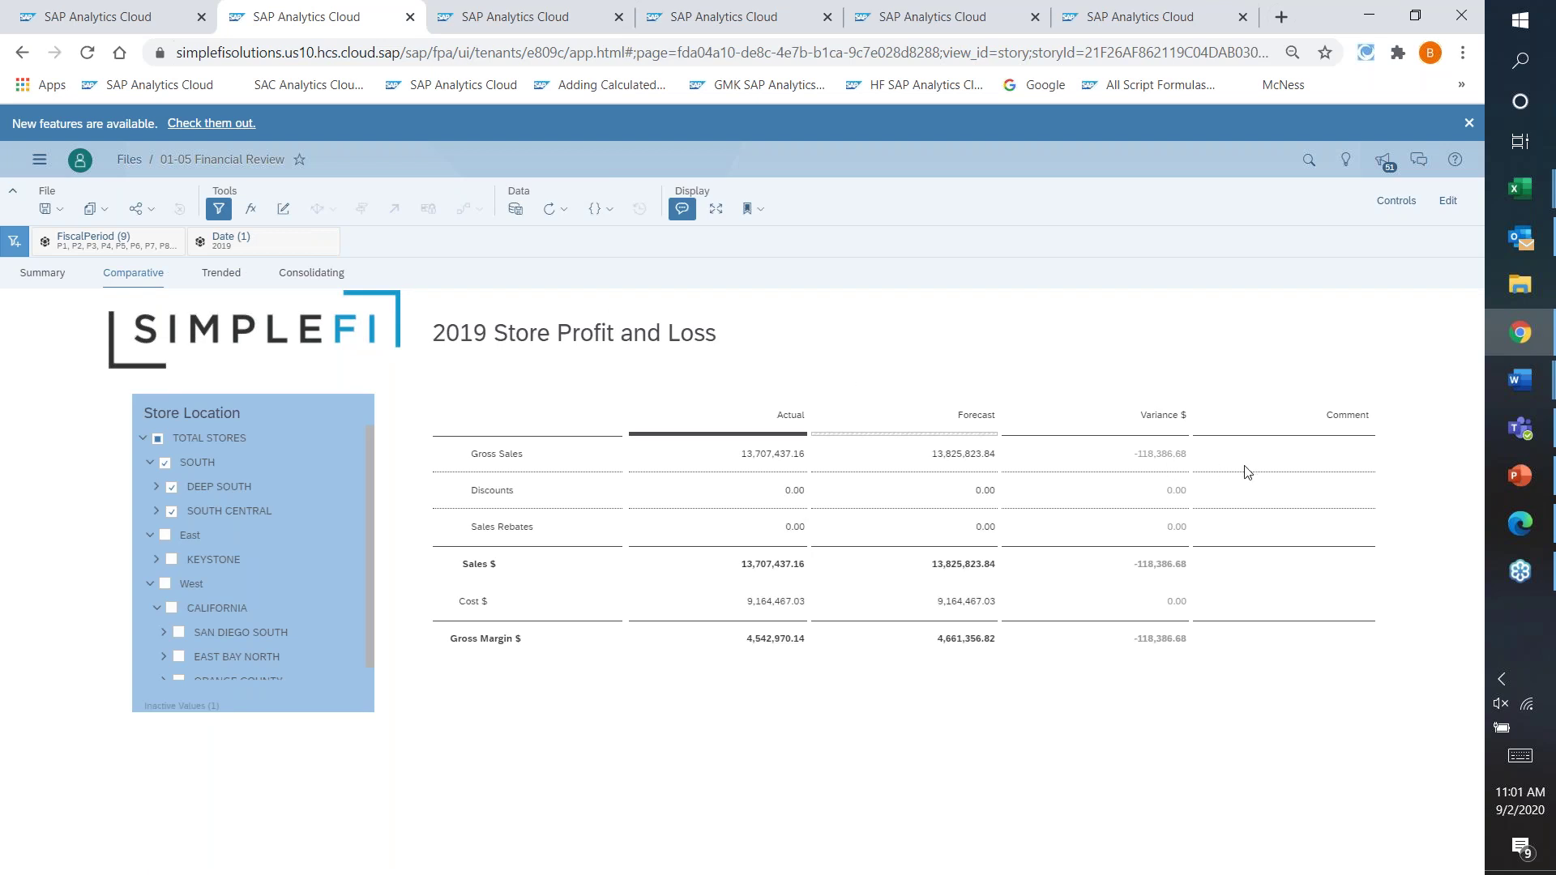
pyautogui.click(1297, 465)
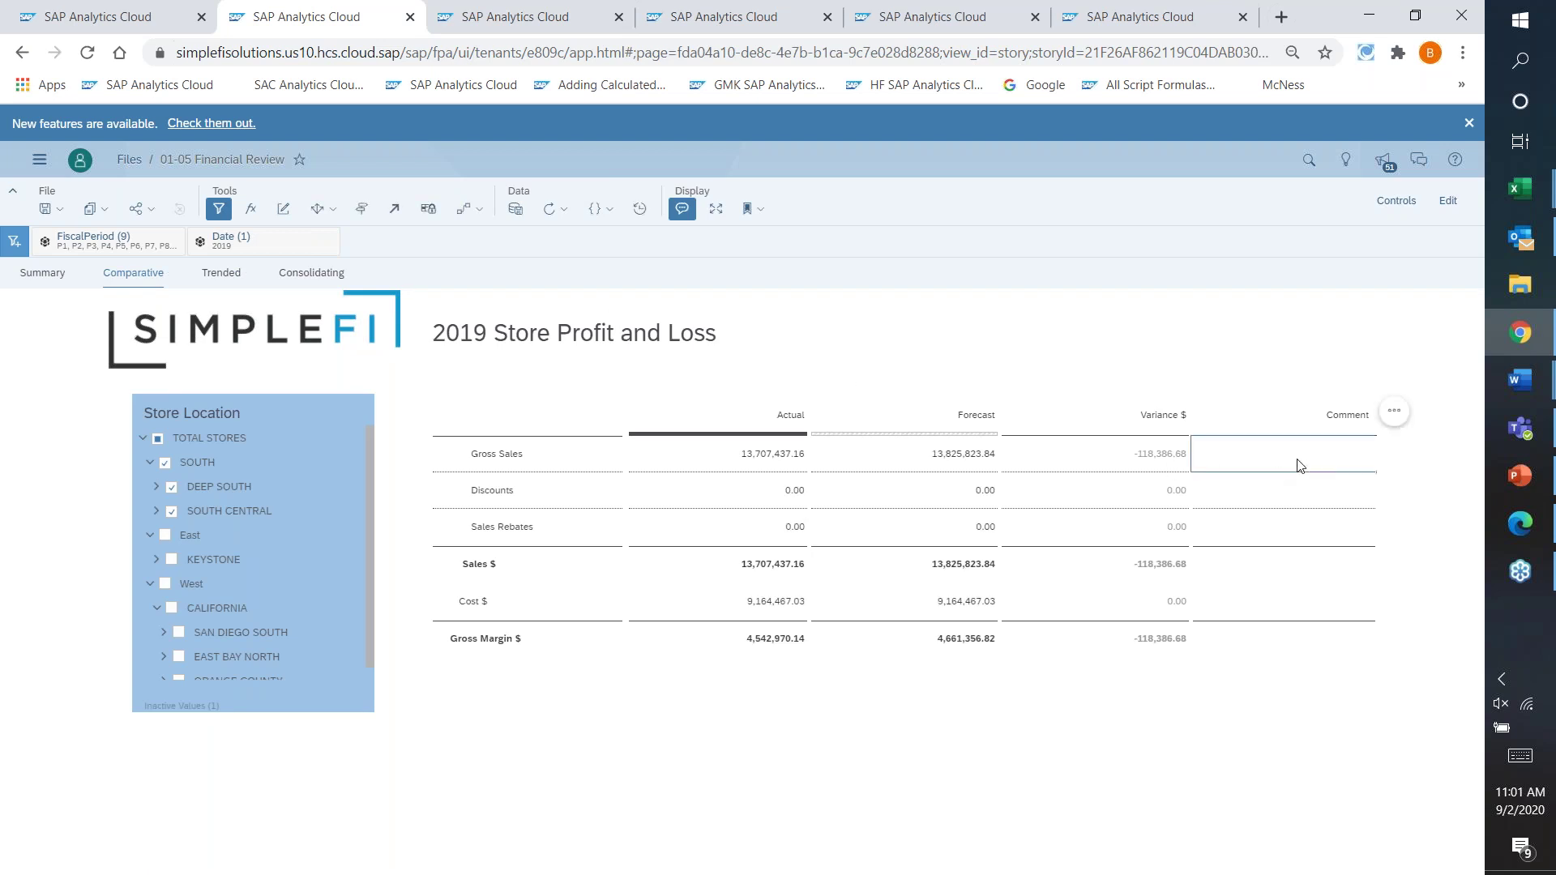